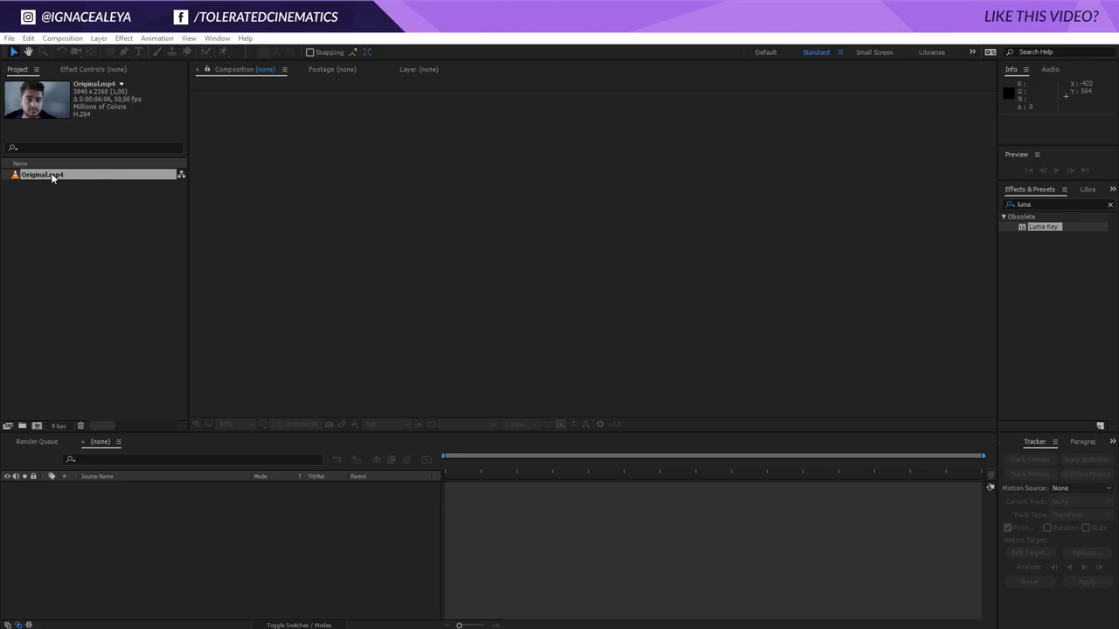
# Preview and scrub Original.mp4 to about 4 seconds, then build an Original composition from it.
pyautogui.doubleClick(19, 176)
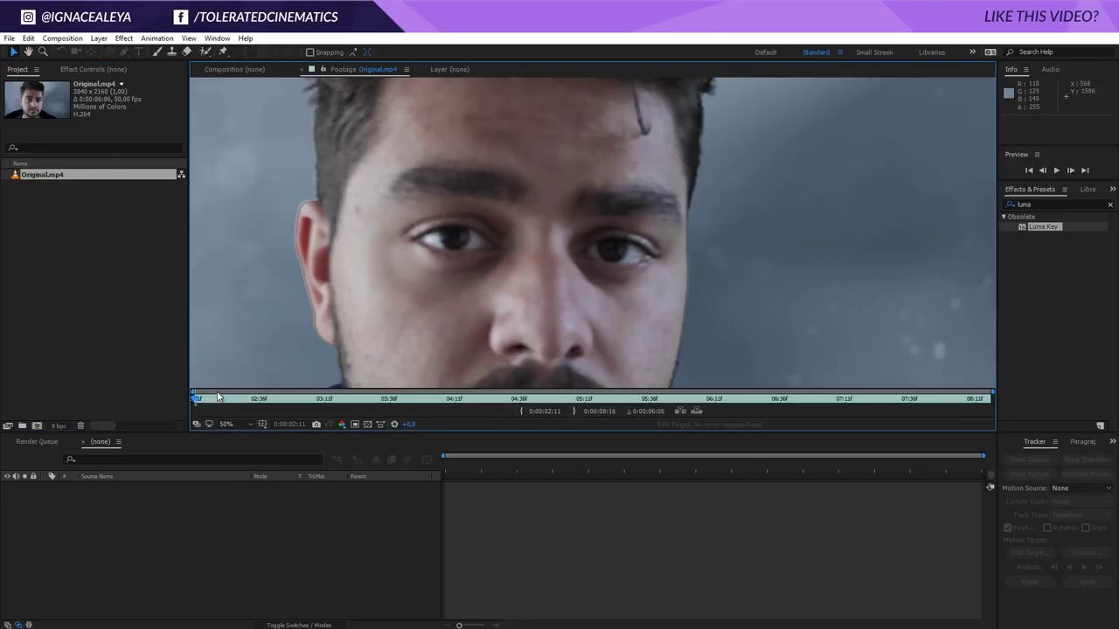
pyautogui.scroll(-4, 307, 306)
pyautogui.scroll(2, 308, 310)
pyautogui.click(231, 399)
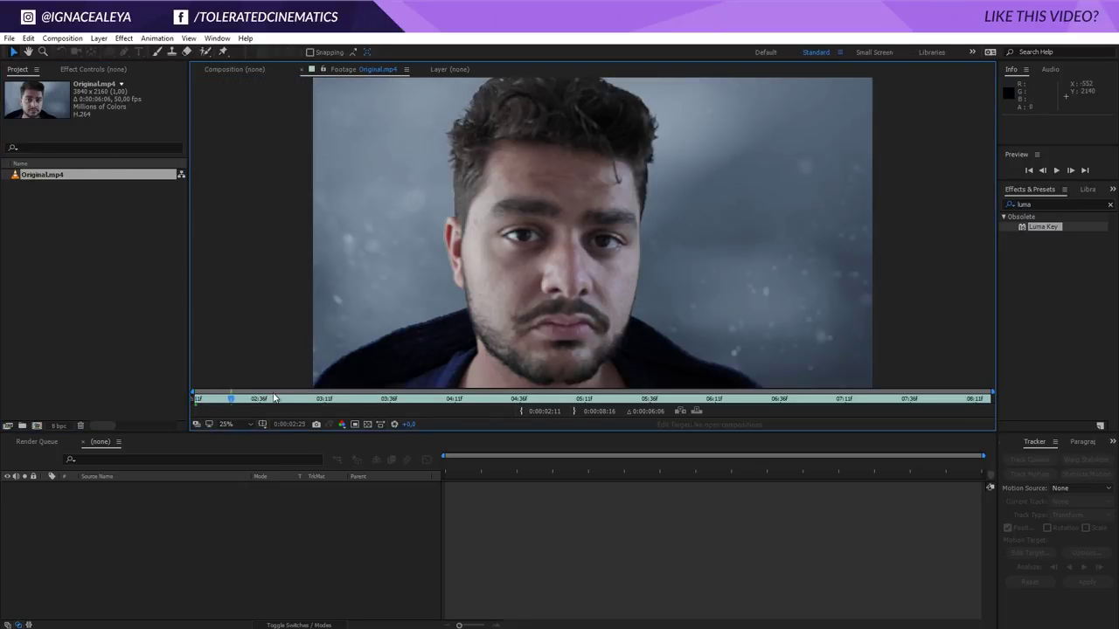
pyautogui.moveTo(274, 399); pyautogui.dragTo(491, 398)
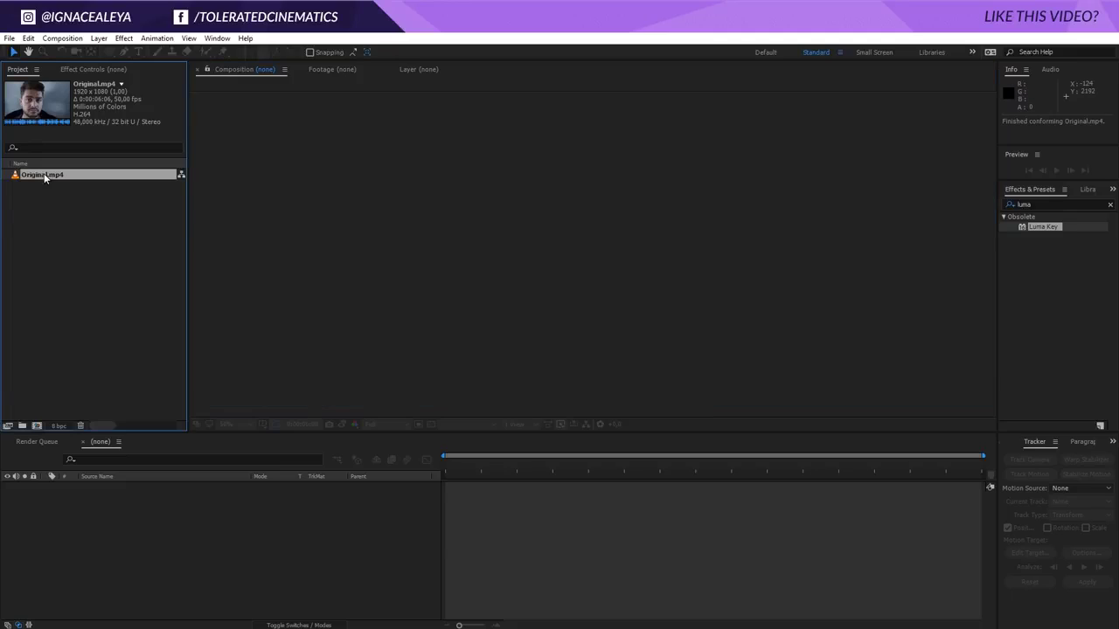
pyautogui.moveTo(45, 175); pyautogui.dragTo(39, 429)
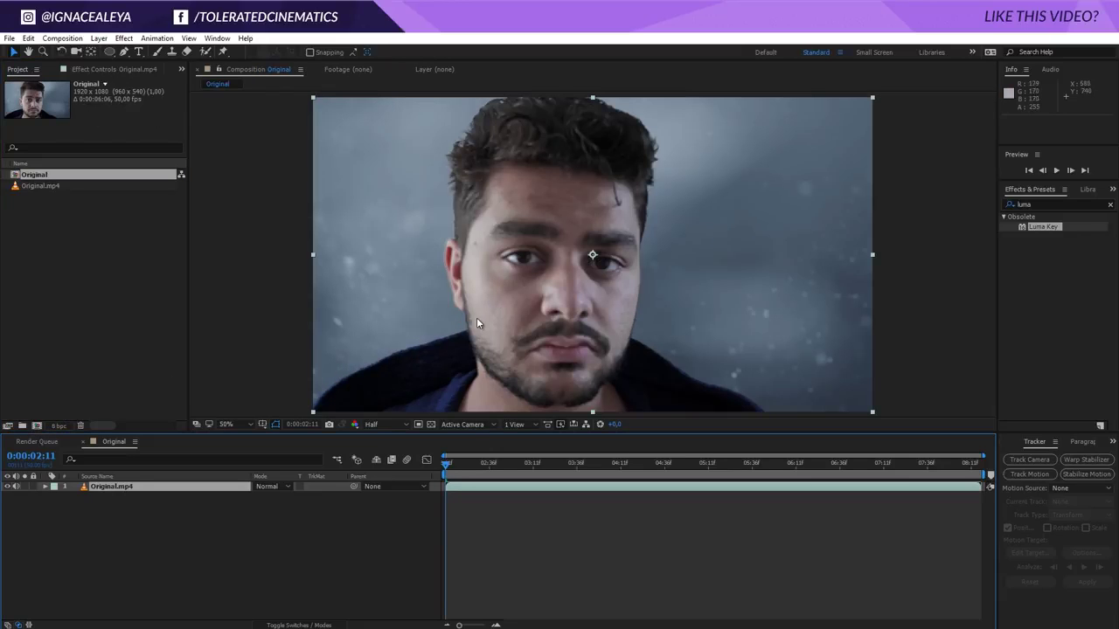
# Switch the comp preview from Half to Full resolution and jump to the end at 0:00:08:16.
pyautogui.moveTo(446, 465); pyautogui.dragTo(831, 481)
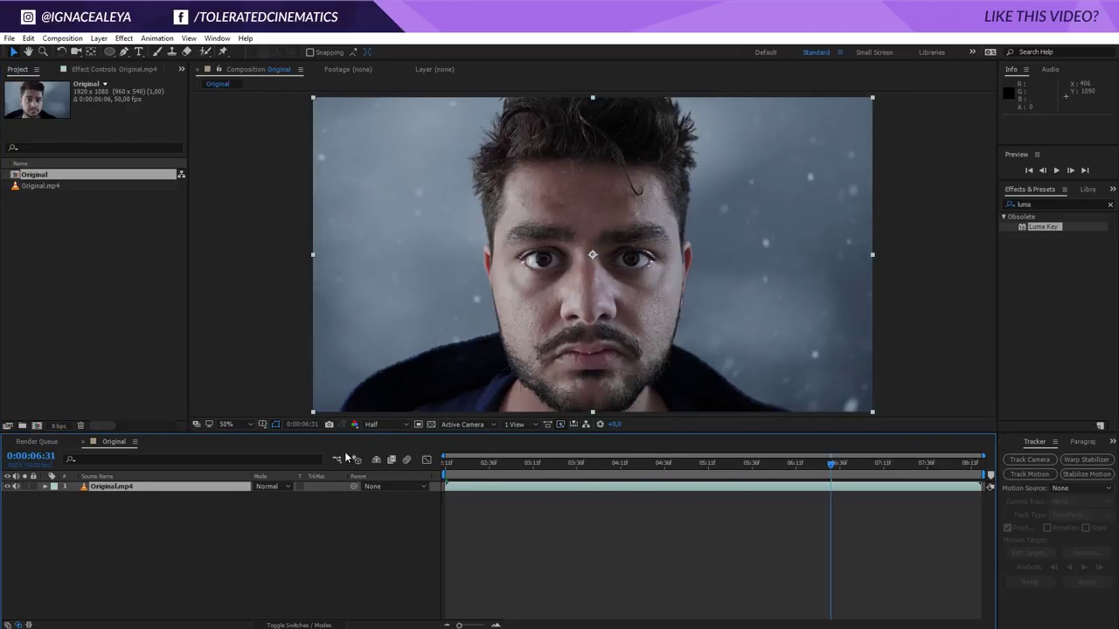
pyautogui.click(379, 426)
pyautogui.click(376, 451)
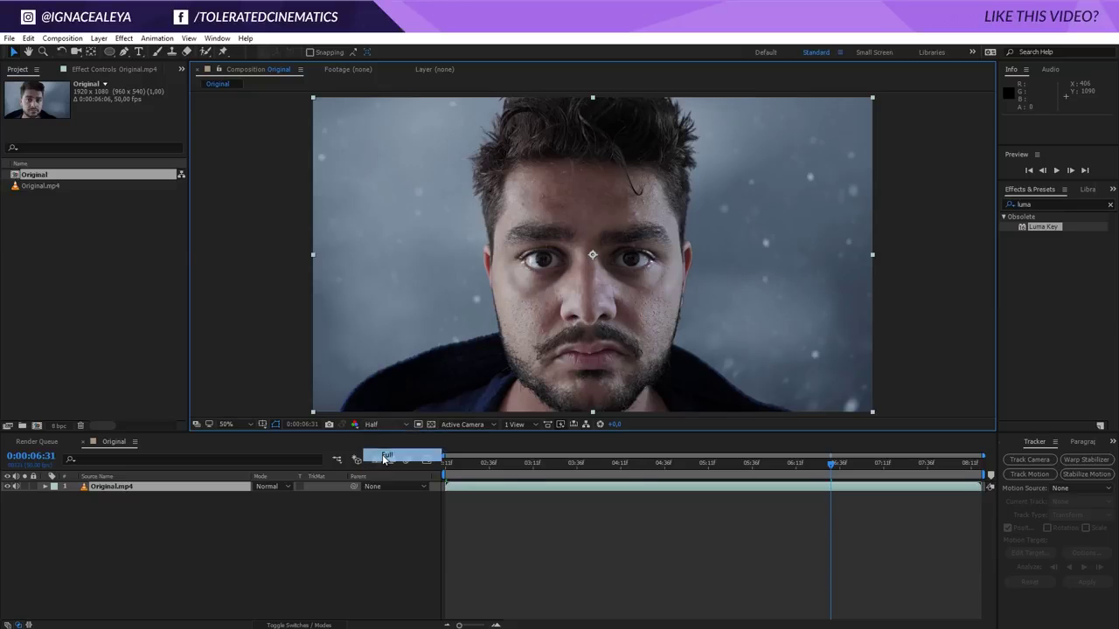
pyautogui.click(979, 463)
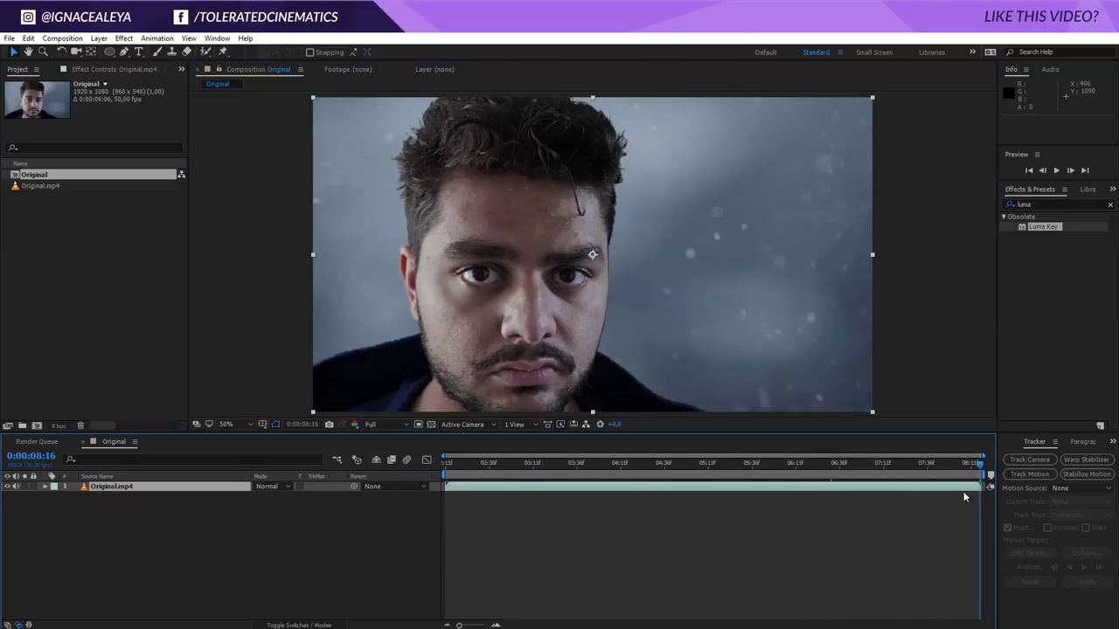
pyautogui.click(977, 467)
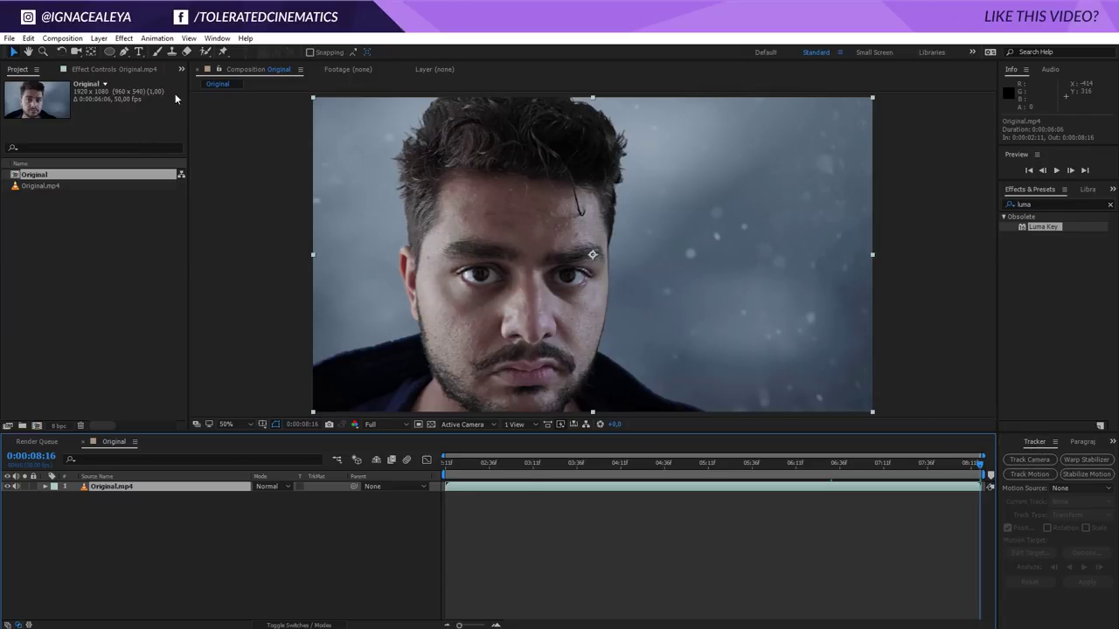
# Start Track Motion on the footage, place Track Point 1 on the eye, and zoom to 50%.
pyautogui.click(210, 41)
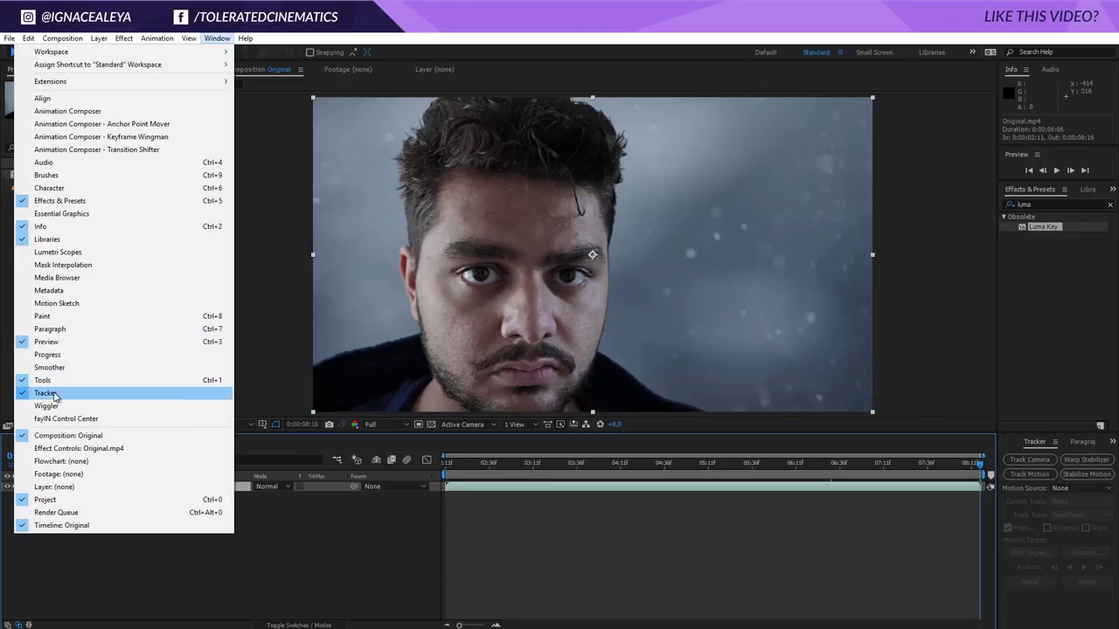
pyautogui.click(1026, 474)
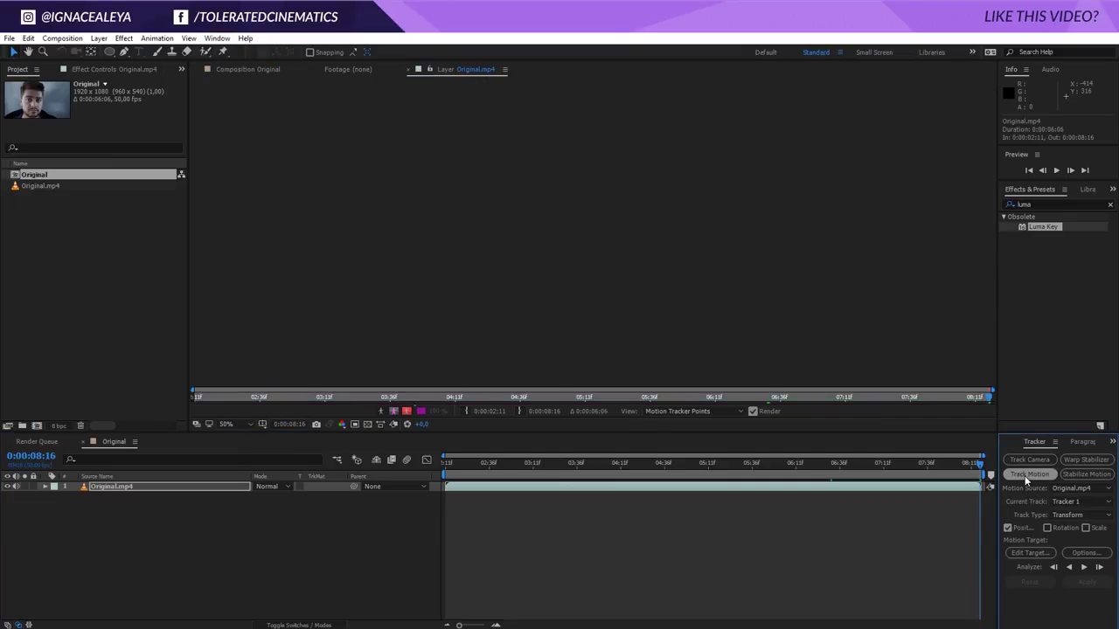
pyautogui.scroll(4, 552, 247)
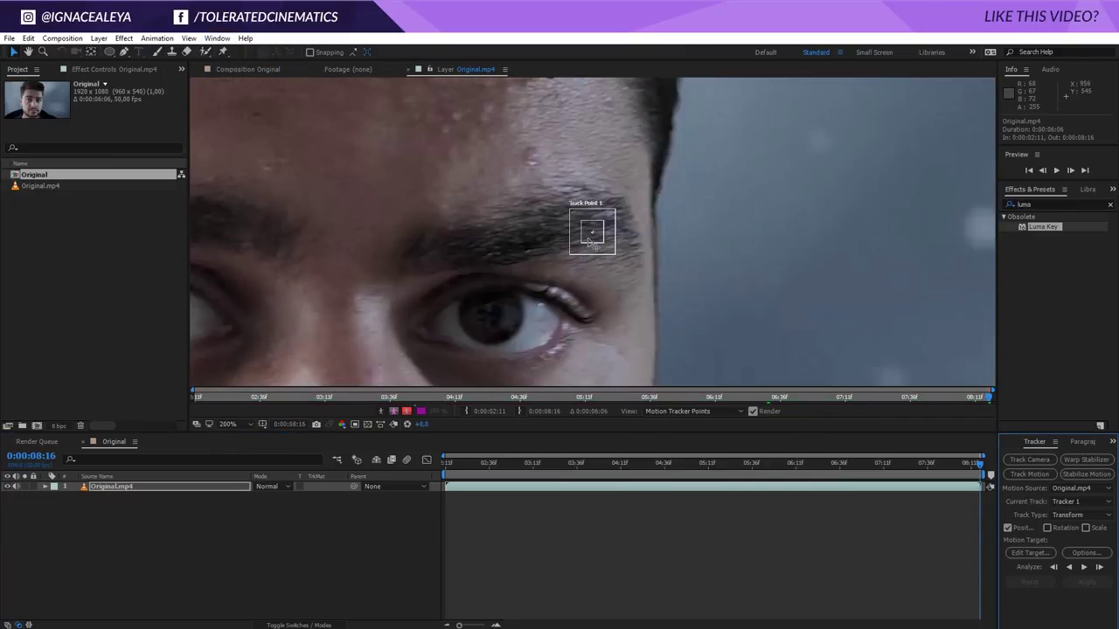
pyautogui.moveTo(579, 245); pyautogui.dragTo(514, 347)
pyautogui.press(',')
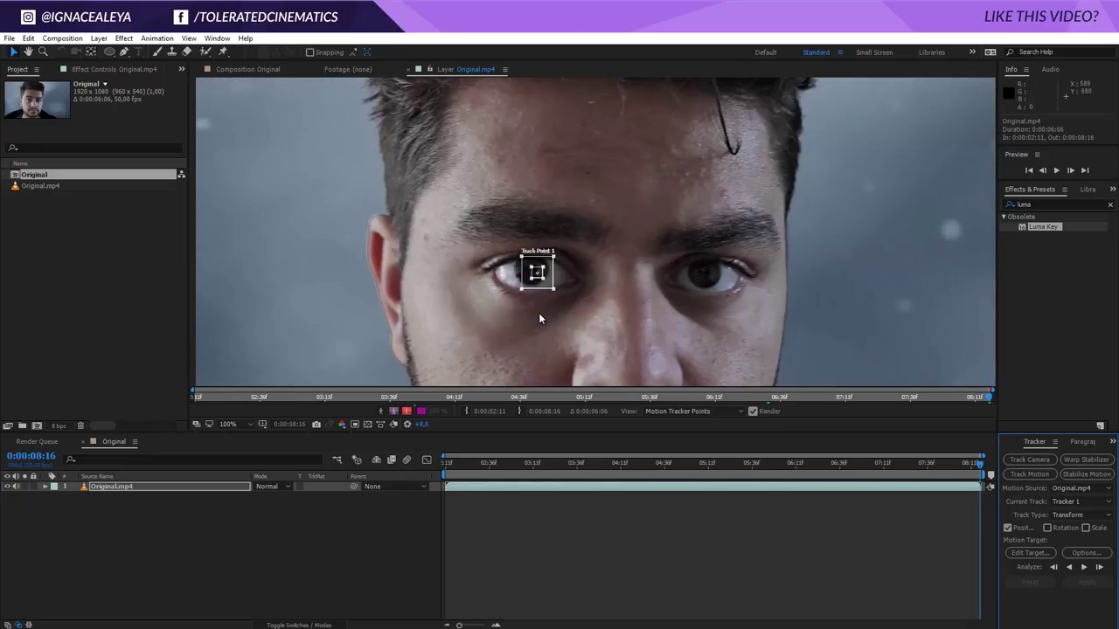
pyautogui.press(',')
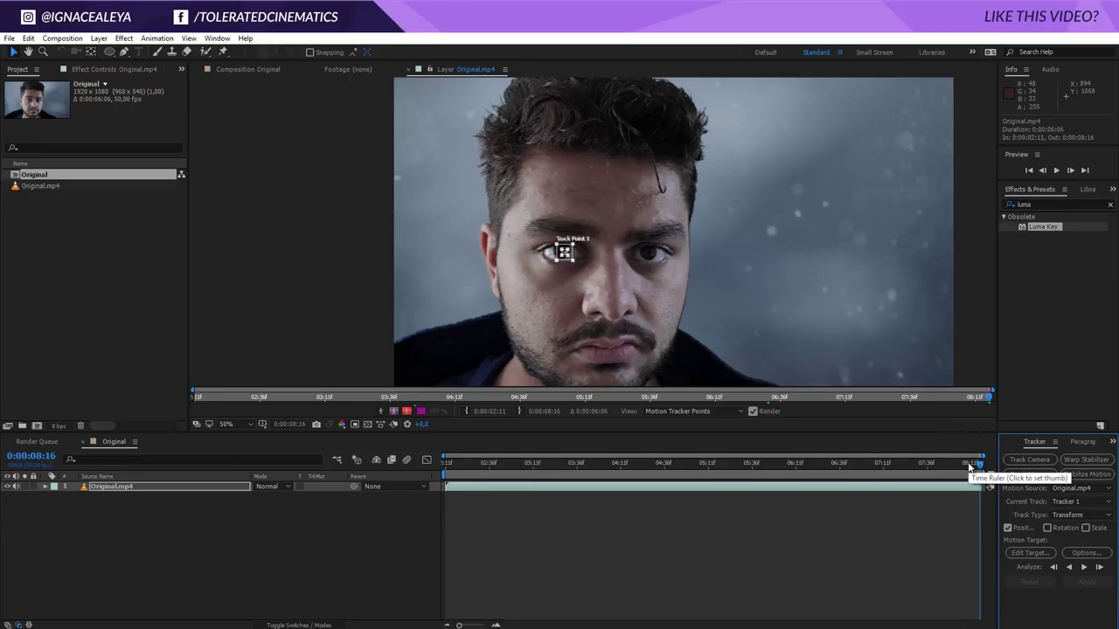
# Analyze the point backward from the clip end, stopping at 0:00:04:02, then check near 0:00:04:21.
pyautogui.click(1068, 568)
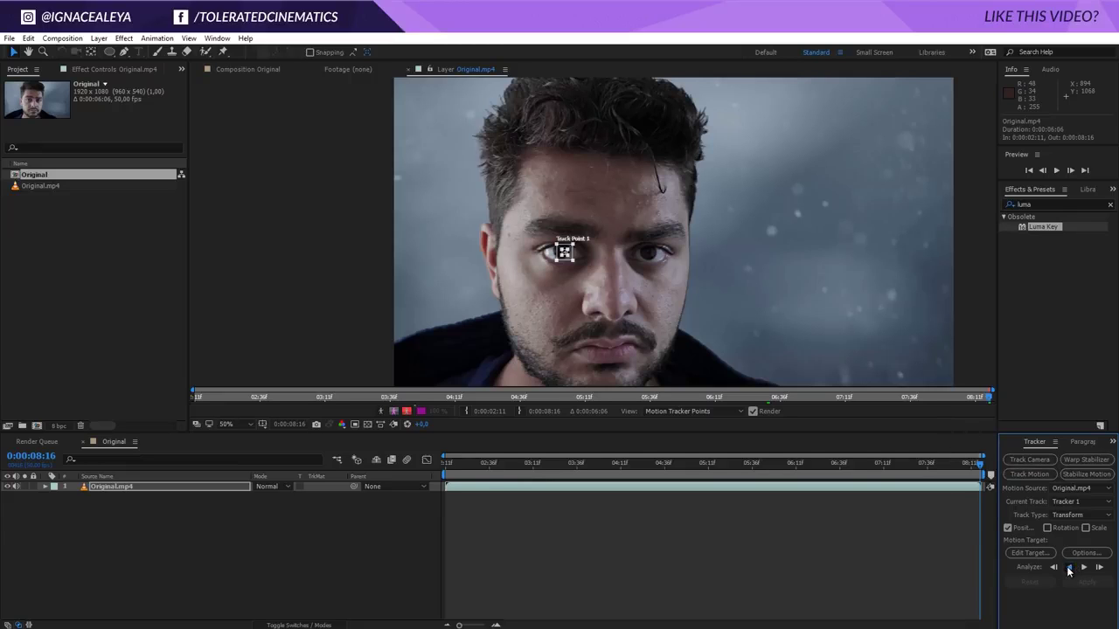
pyautogui.click(607, 464)
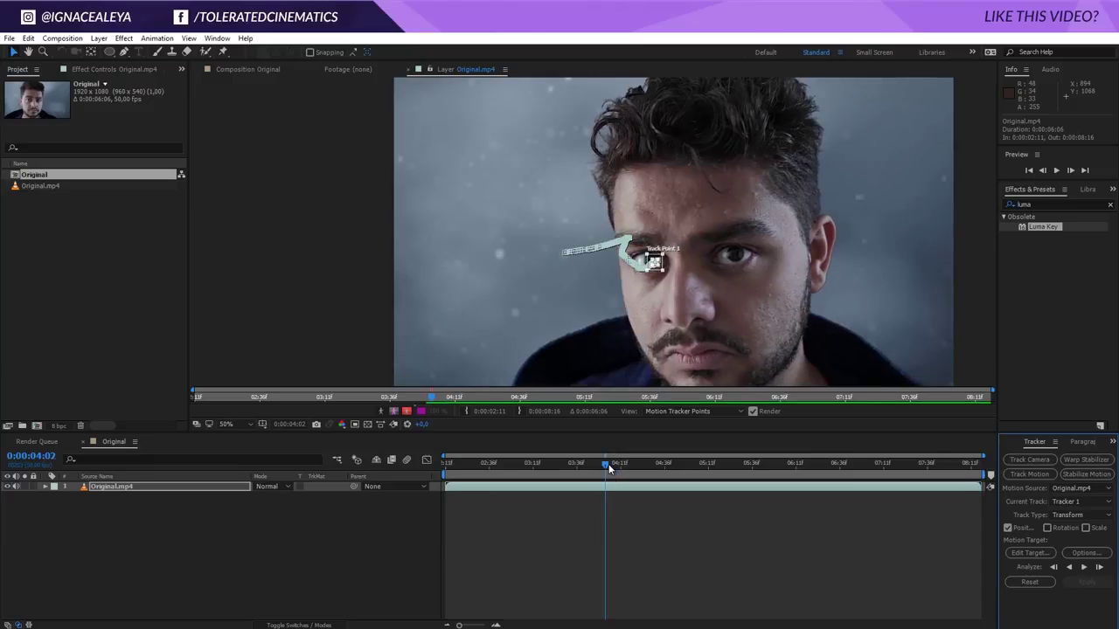
pyautogui.moveTo(615, 469); pyautogui.dragTo(640, 465)
pyautogui.scroll(2, 651, 296)
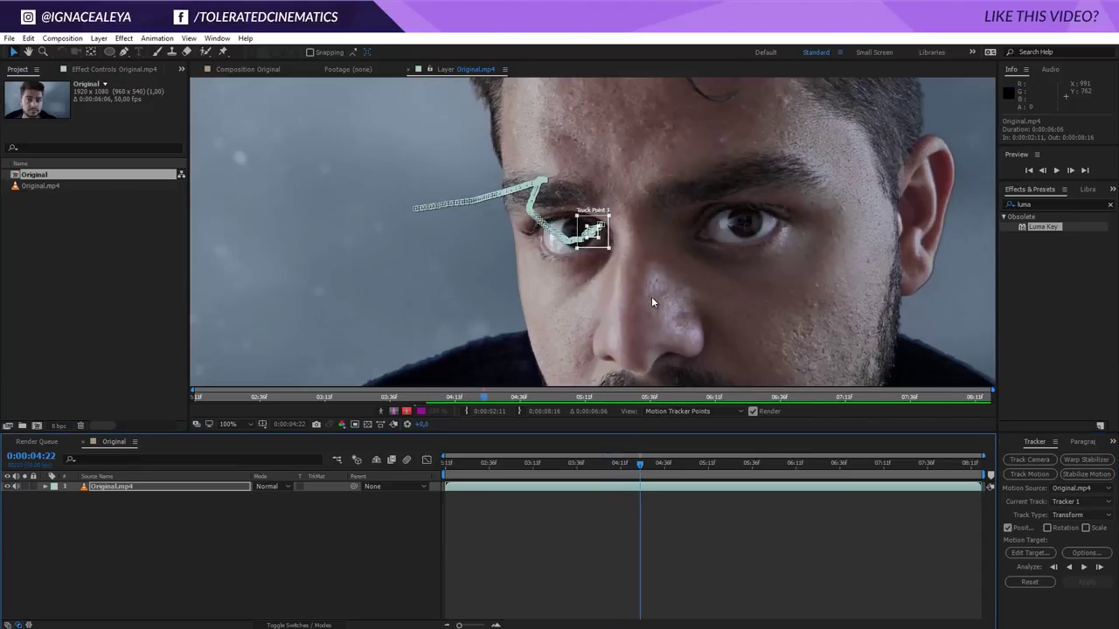
pyautogui.scroll(4, 537, 270)
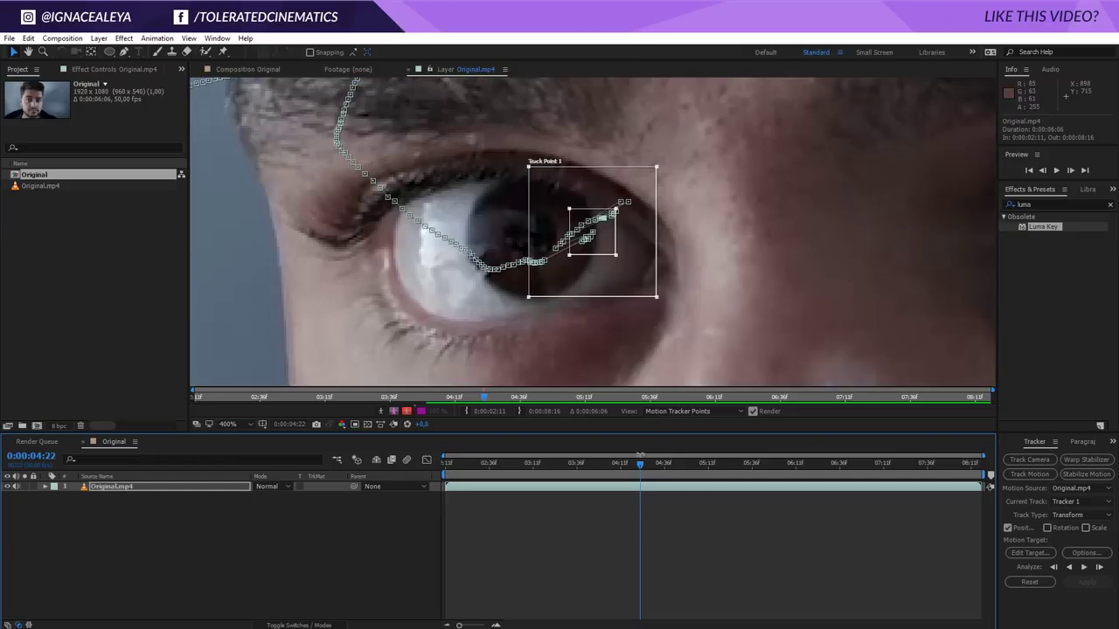
# From 0:00:04:25, refine the track by analyzing backward one frame at a time, nine times.
pyautogui.moveTo(640, 465); pyautogui.dragTo(659, 468)
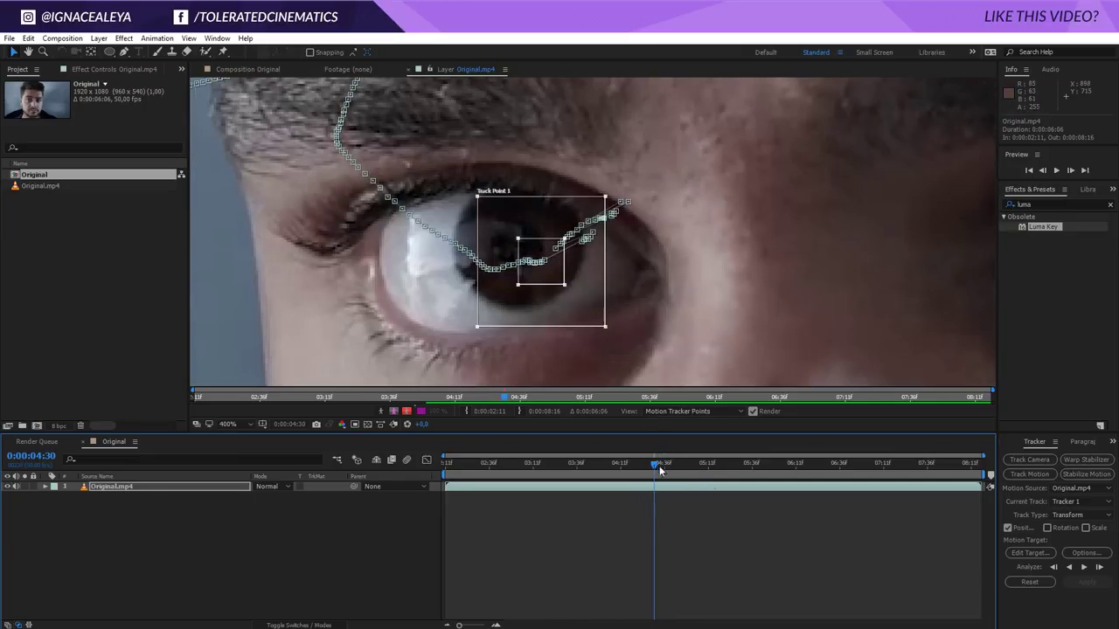
pyautogui.click(1057, 567)
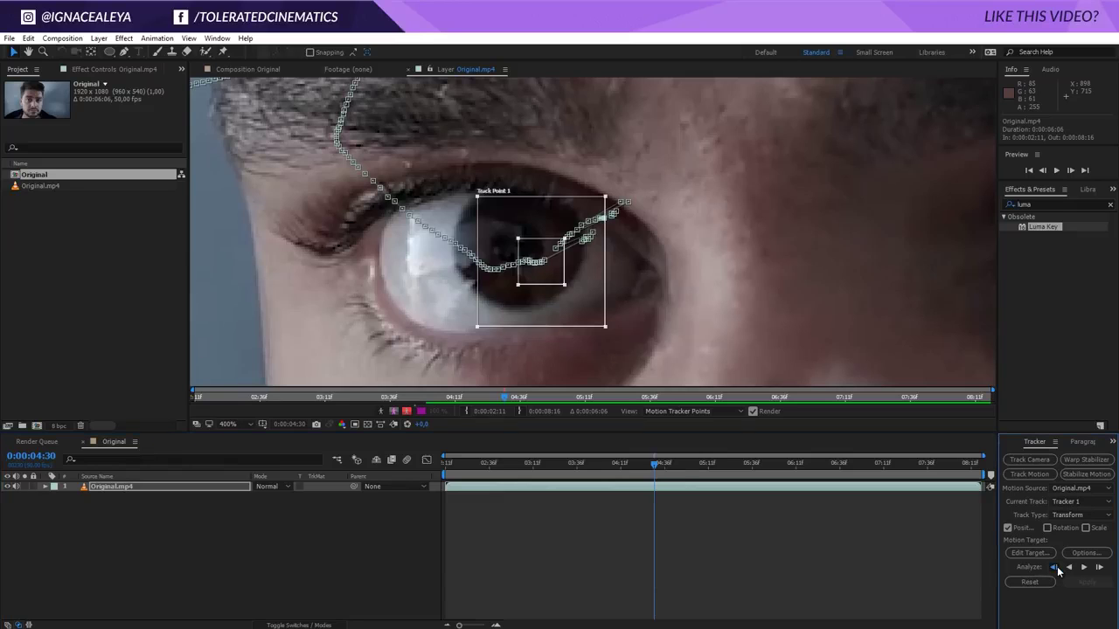
pyautogui.click(1057, 566)
pyautogui.click(1056, 566)
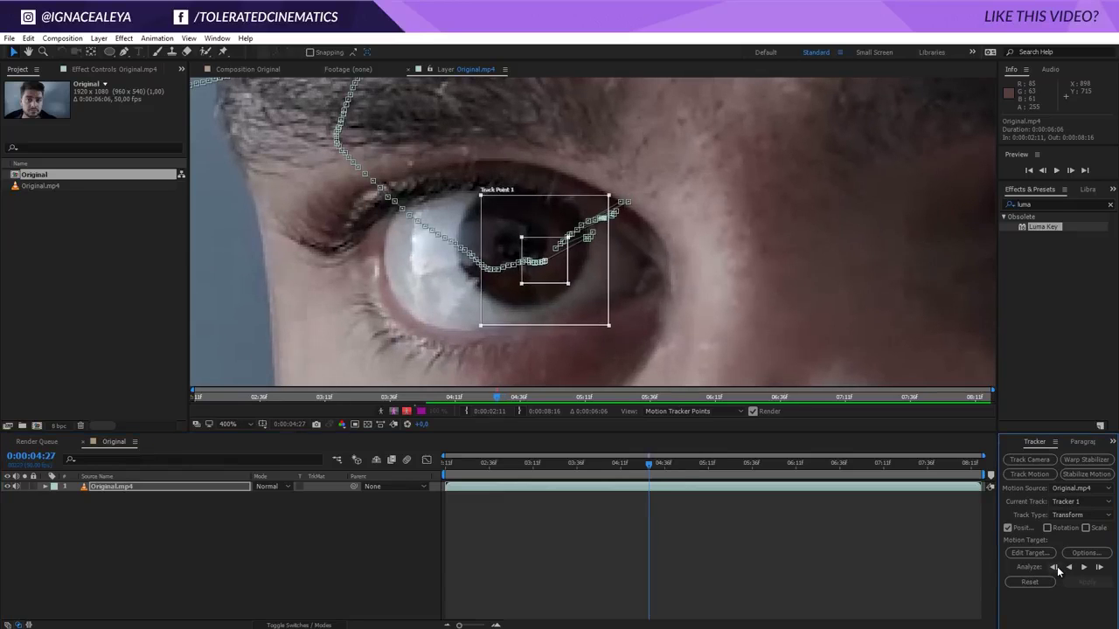
pyautogui.click(1057, 566)
pyautogui.click(1056, 566)
pyautogui.click(1056, 567)
pyautogui.click(1057, 566)
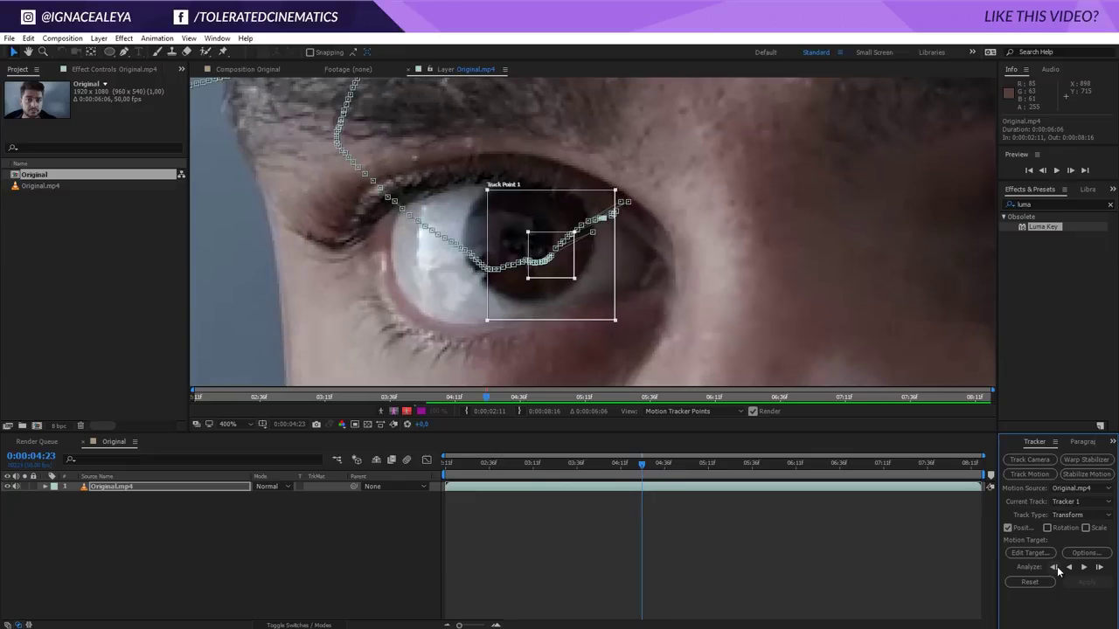
pyautogui.click(1056, 566)
pyautogui.click(1057, 567)
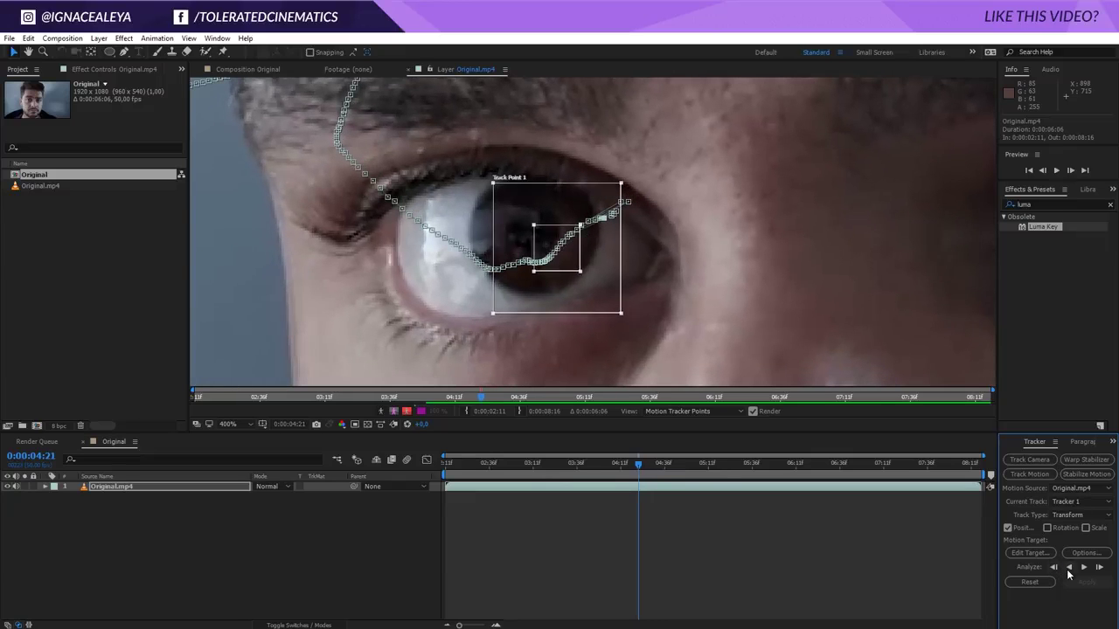
# Track continuously backward to the clip start at 0:00:02:11, pausing once to check.
pyautogui.click(1068, 568)
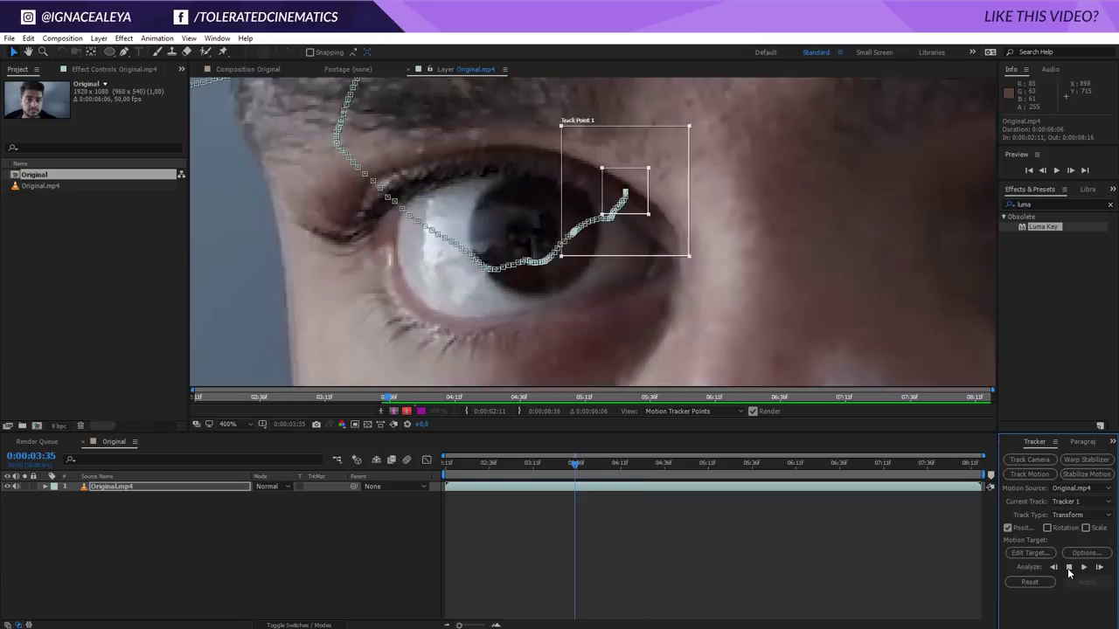
pyautogui.click(1067, 568)
pyautogui.click(1067, 568)
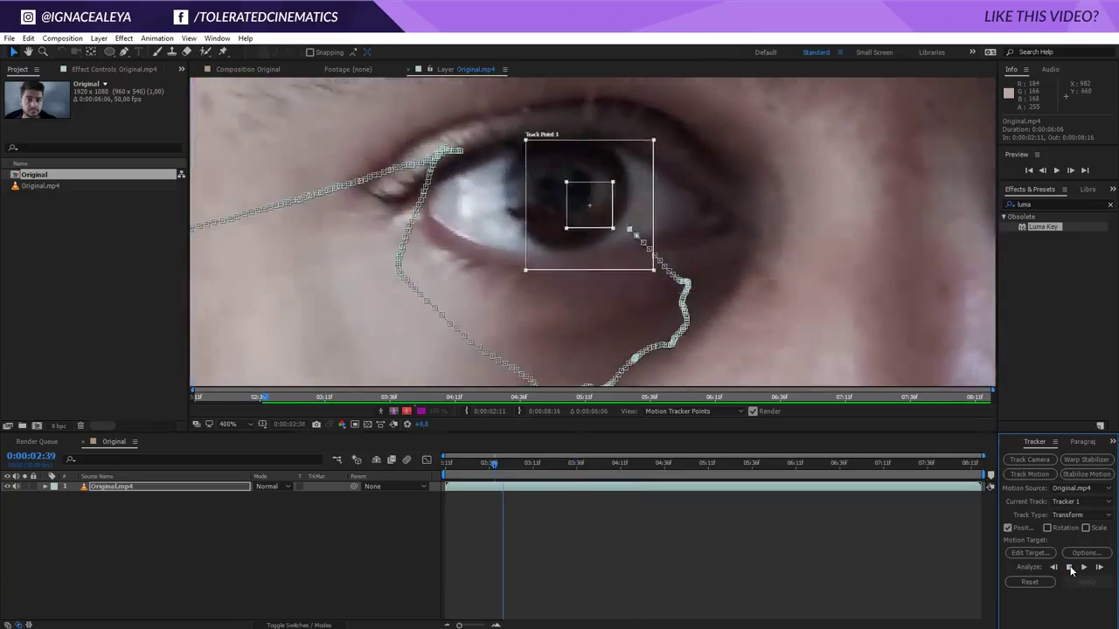
pyautogui.scroll(-3, 603, 242)
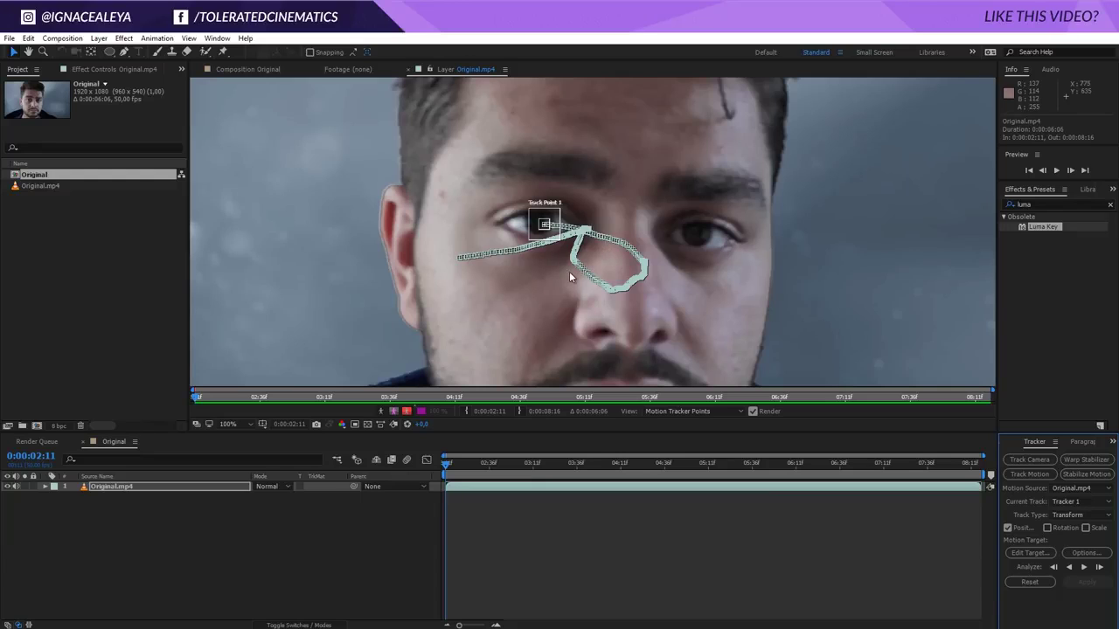
# Add a null object layer to the comp and name it Pupil 1.
pyautogui.rightClick(172, 556)
pyautogui.moveTo(206, 430)
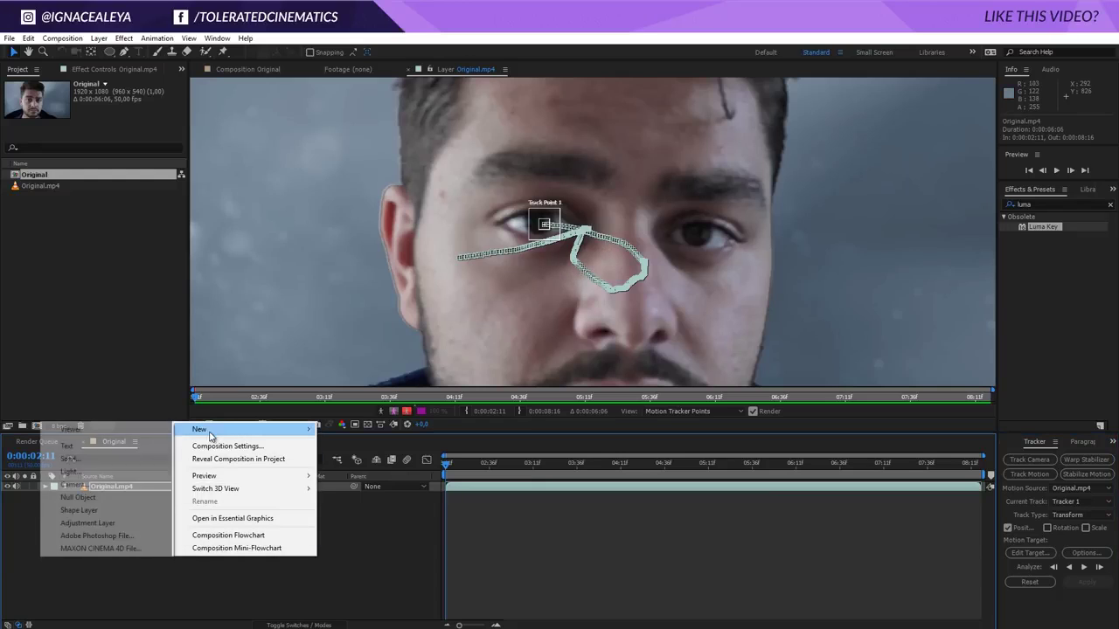
pyautogui.click(97, 498)
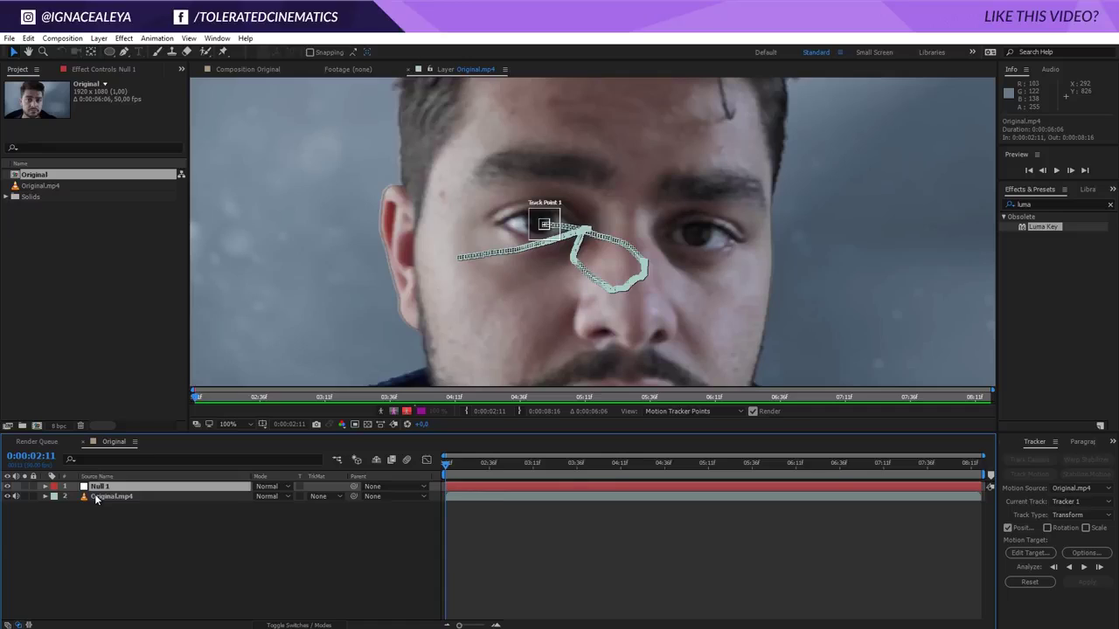
pyautogui.press('Return')
pyautogui.write('Pupi')
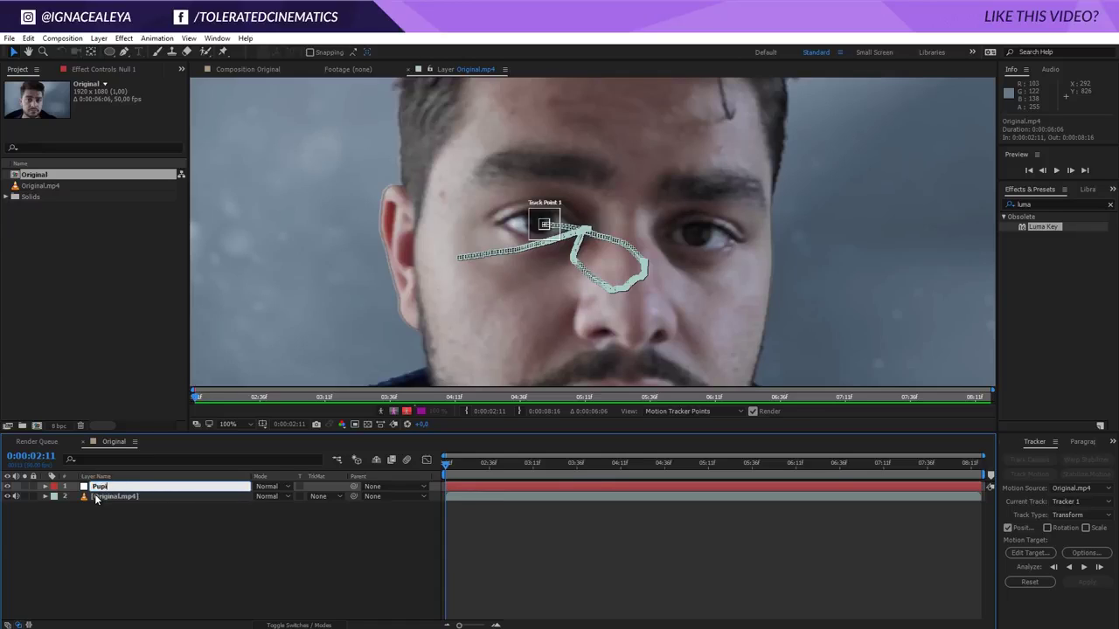
pyautogui.write('l 1')
pyautogui.press('Return')
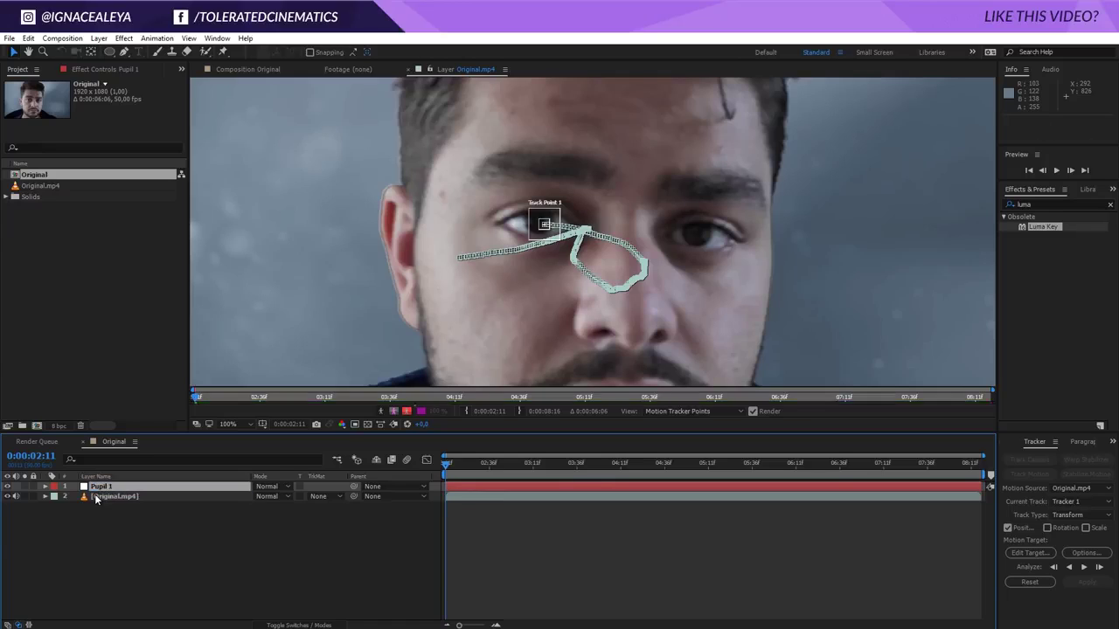
# Set Pupil 1 as the tracker's motion target and apply the track in X and Y.
pyautogui.click(1024, 554)
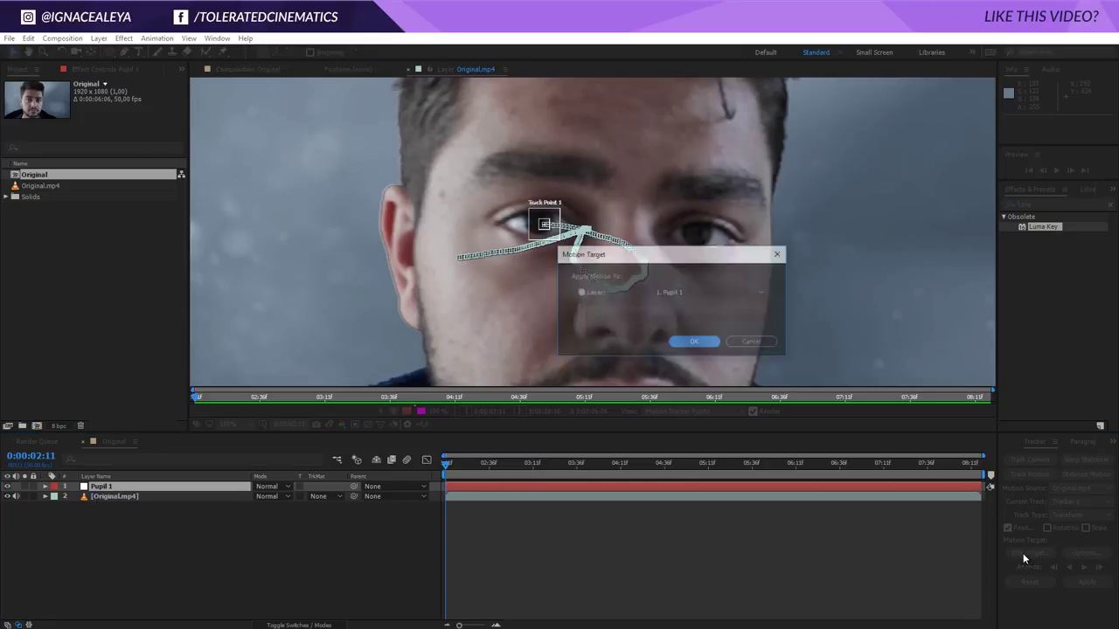
pyautogui.click(671, 294)
pyautogui.click(683, 307)
pyautogui.click(695, 342)
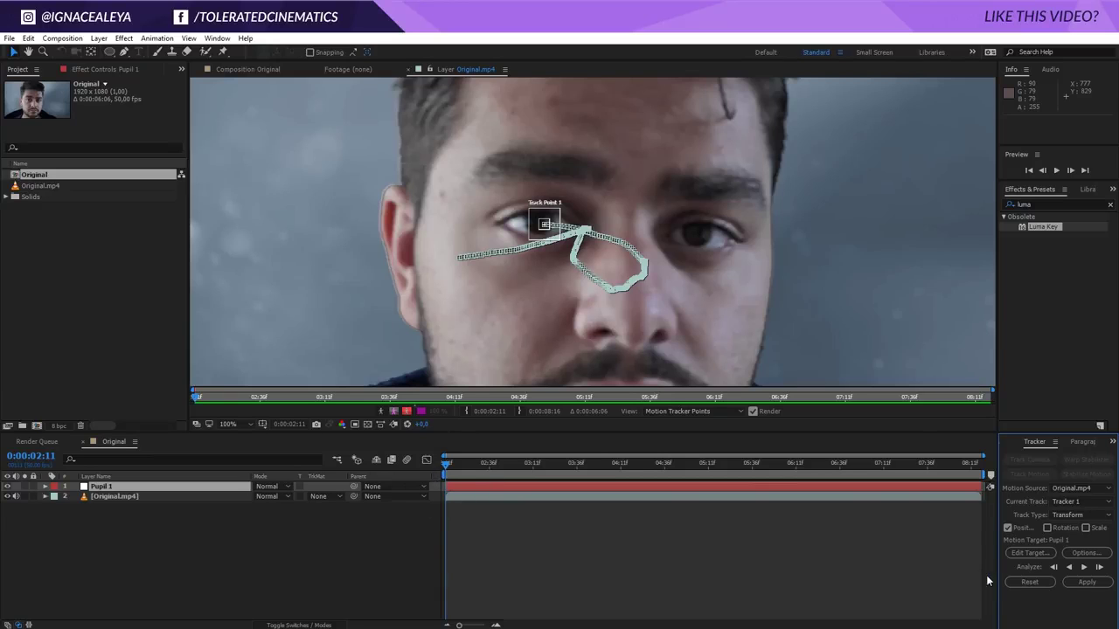
pyautogui.click(1086, 582)
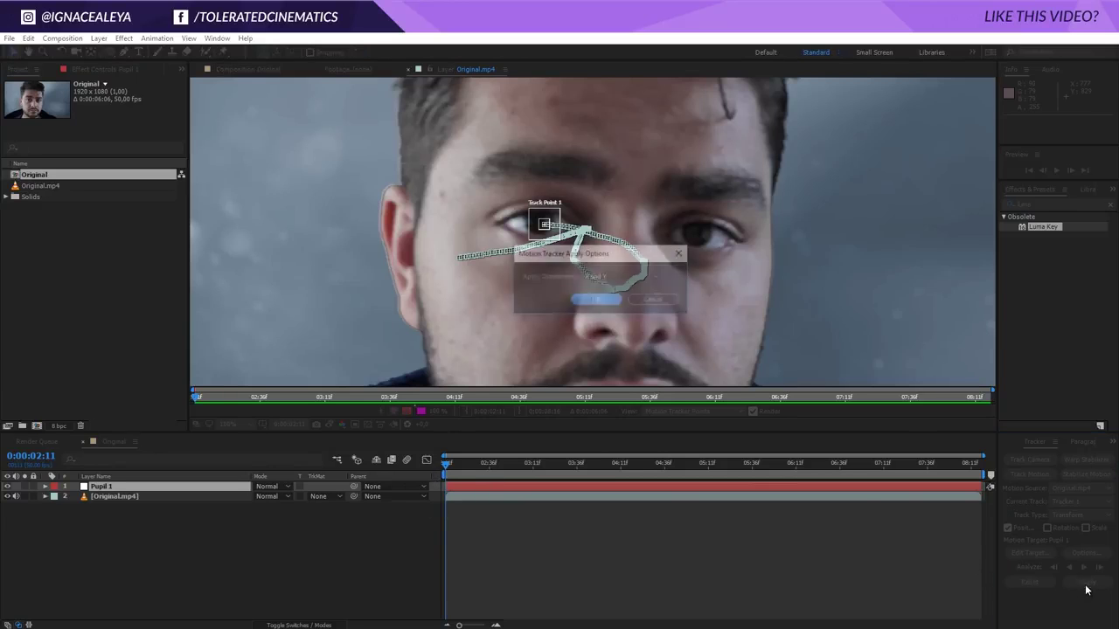
pyautogui.click(606, 303)
pyautogui.click(489, 535)
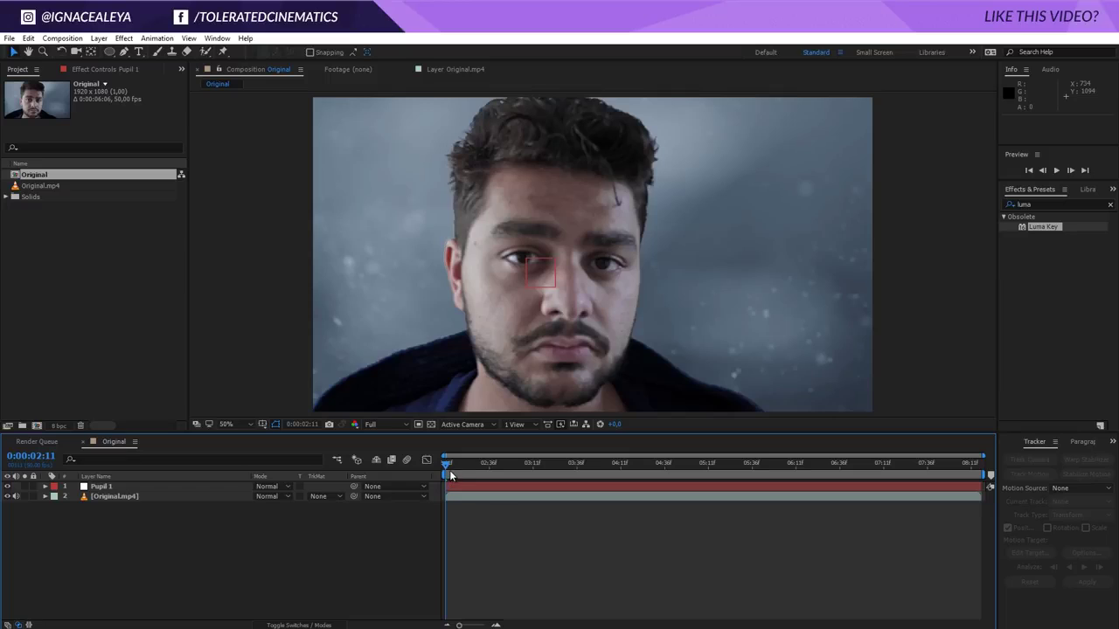
# After previewing the tracked square, create a new composition named Eye Comp.
pyautogui.moveTo(450, 475); pyautogui.dragTo(388, 507)
pyautogui.click(62, 37)
pyautogui.click(54, 52)
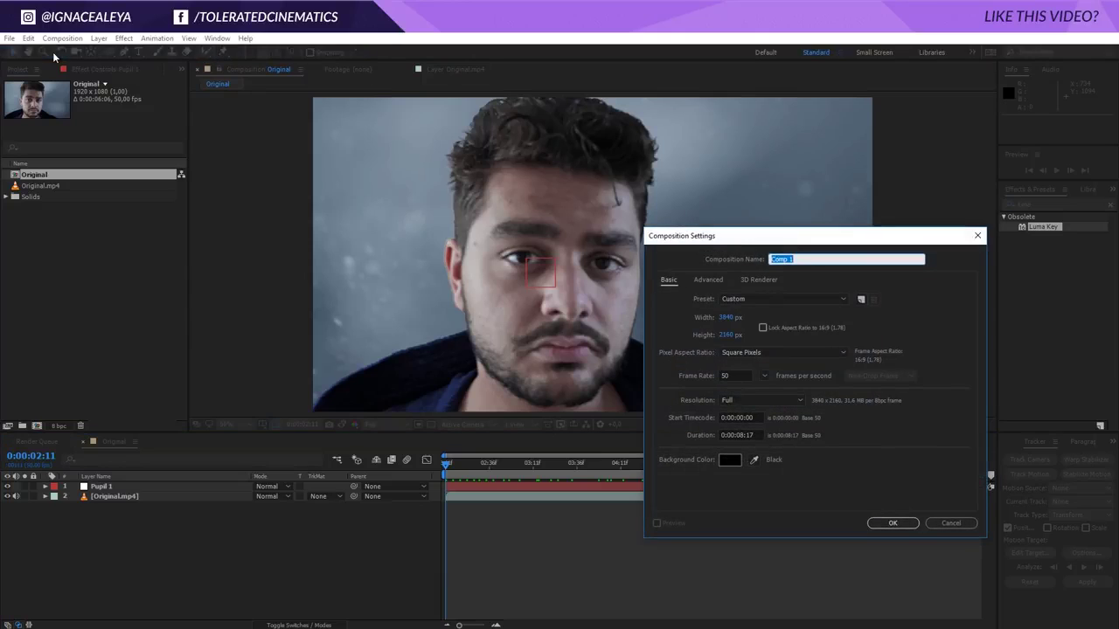
pyautogui.write('Eye')
pyautogui.press('Return')
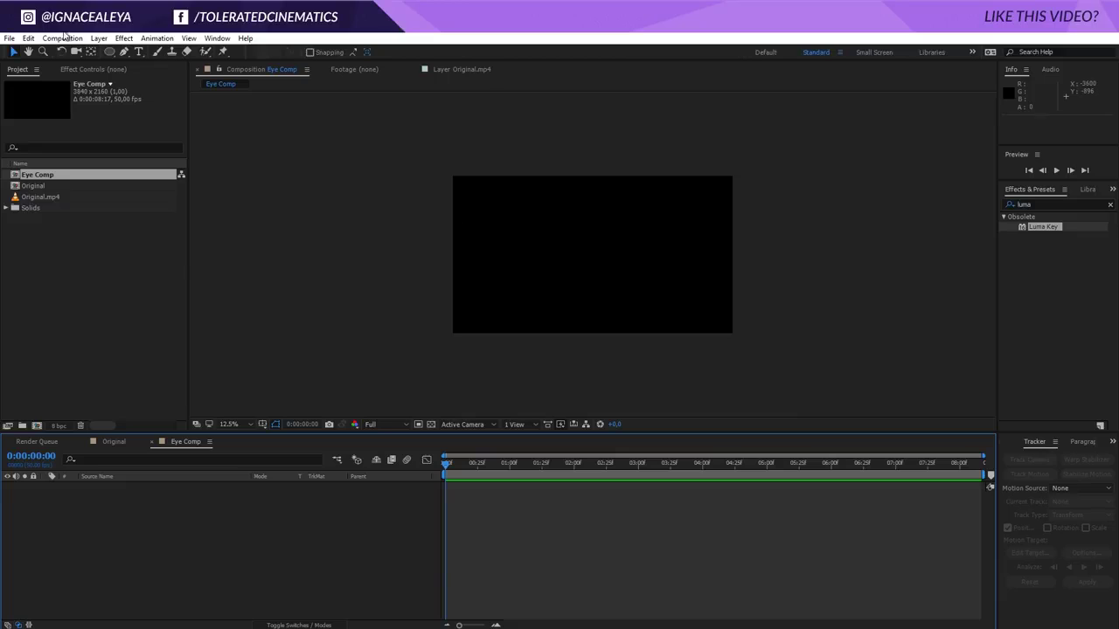
# Set Eye Comp's width and height to 1080 in Composition Settings.
pyautogui.click(62, 37)
pyautogui.click(56, 69)
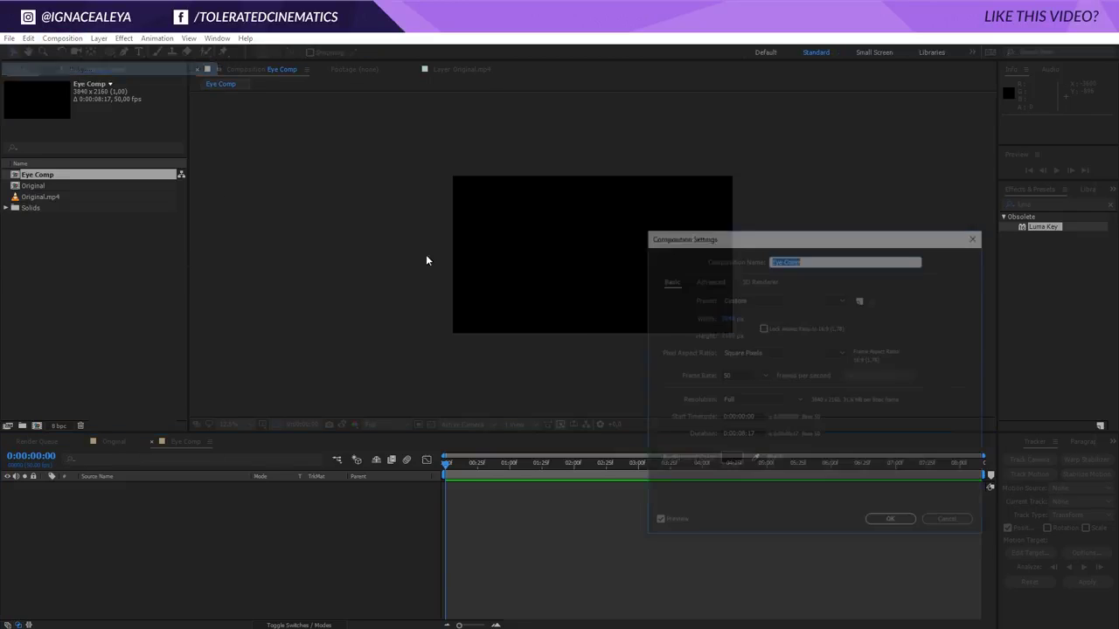
pyautogui.click(727, 318)
pyautogui.write('1')
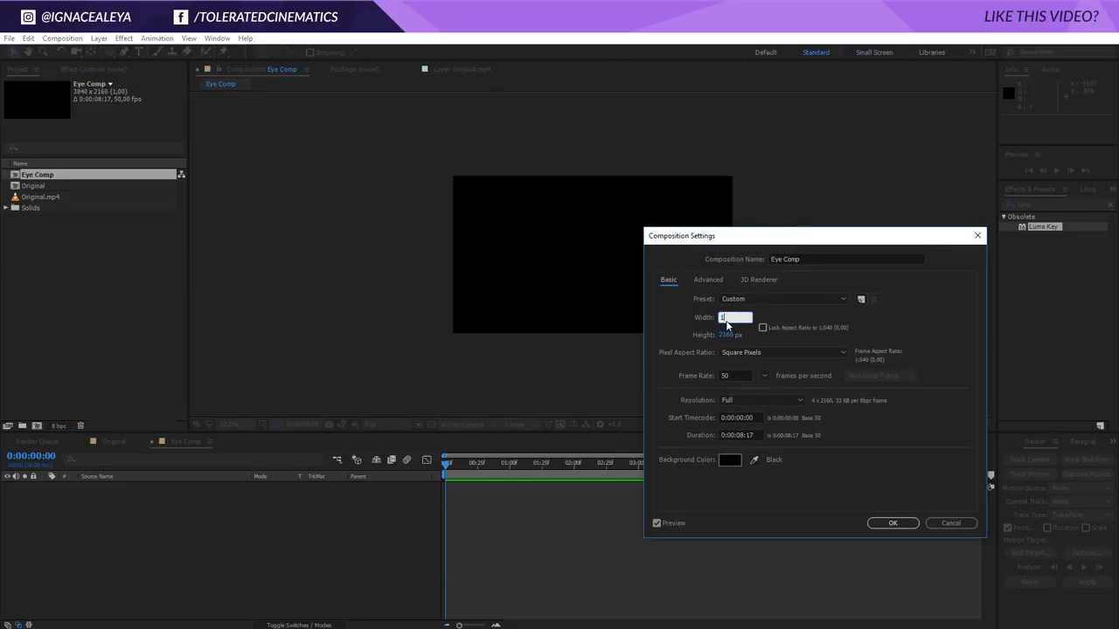
pyautogui.write('080')
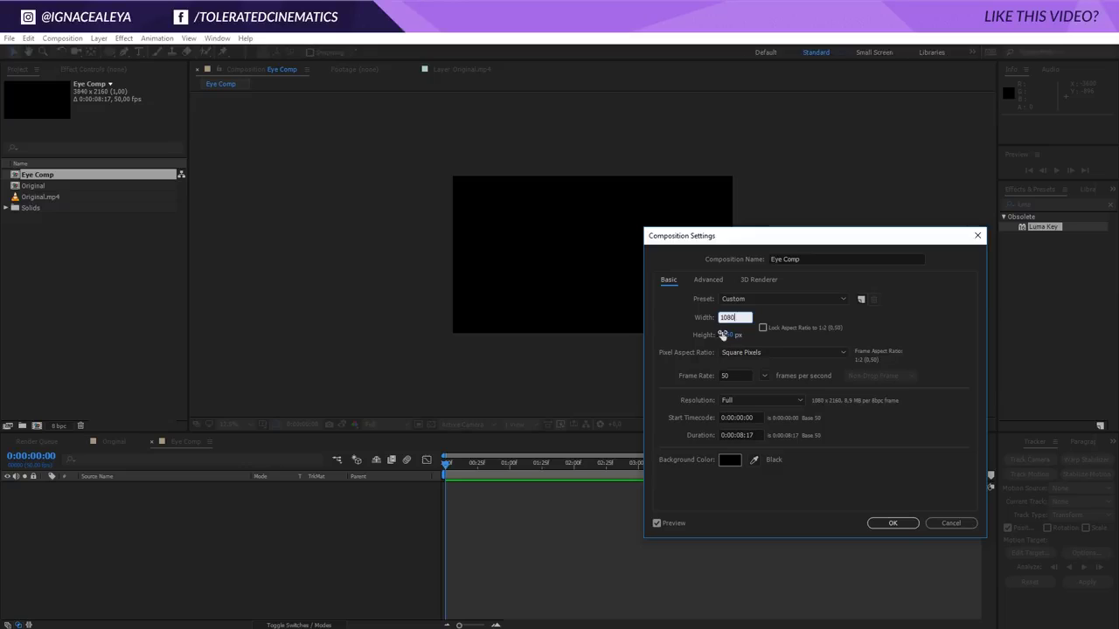
pyautogui.click(722, 336)
pyautogui.write('108')
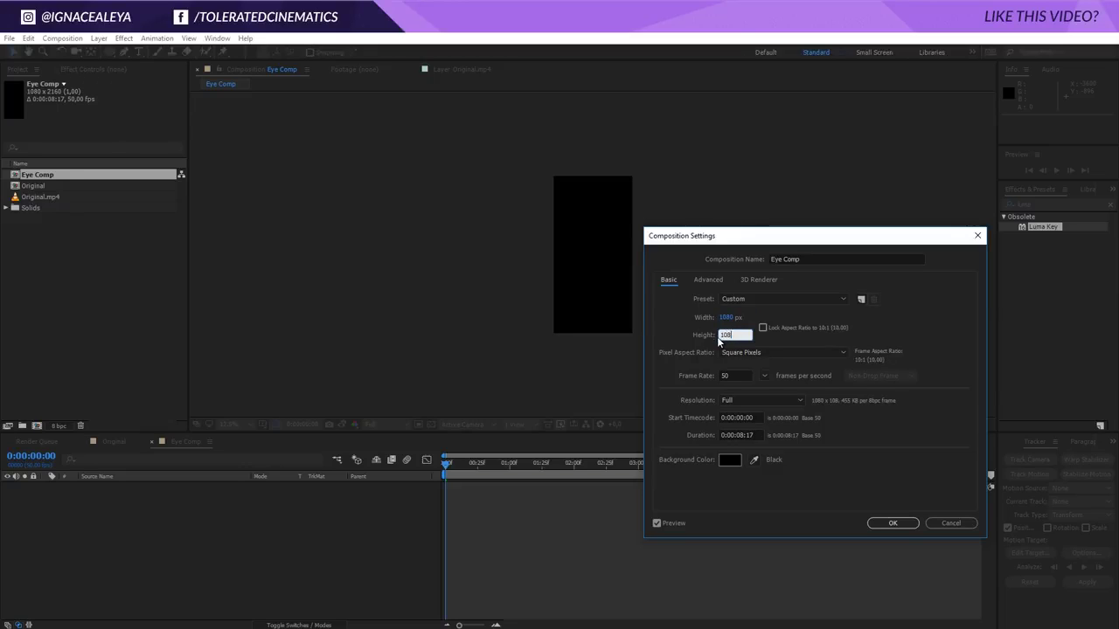
pyautogui.write('0')
pyautogui.press('Return')
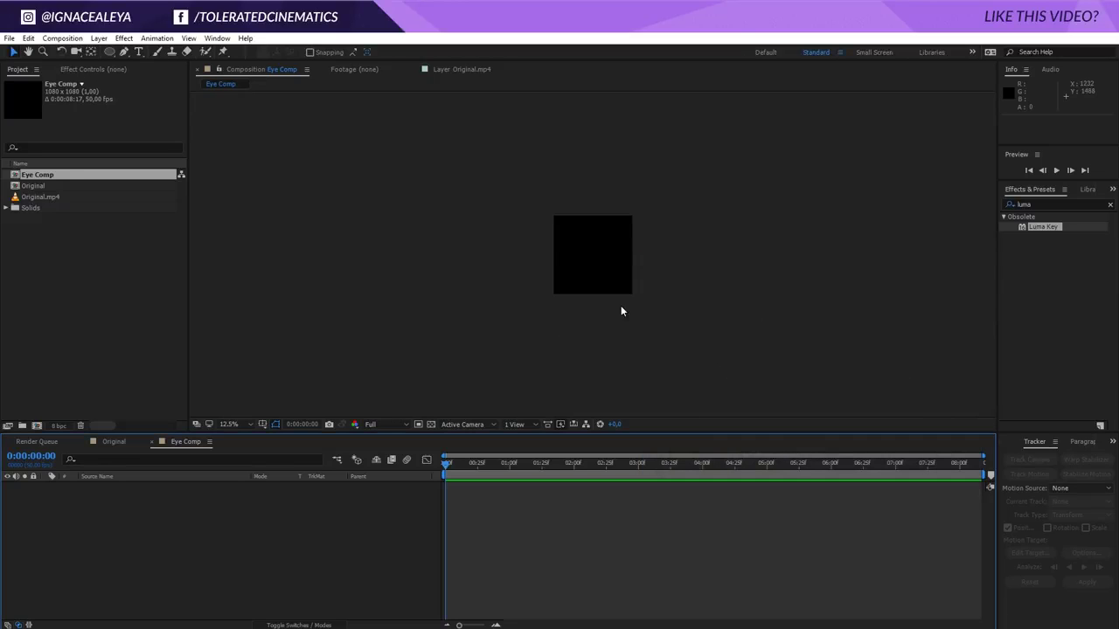
# Add a new solid layer named Turbulent Noise to Eye Comp.
pyautogui.rightClick(235, 542)
pyautogui.moveTo(240, 394)
pyautogui.click(145, 427)
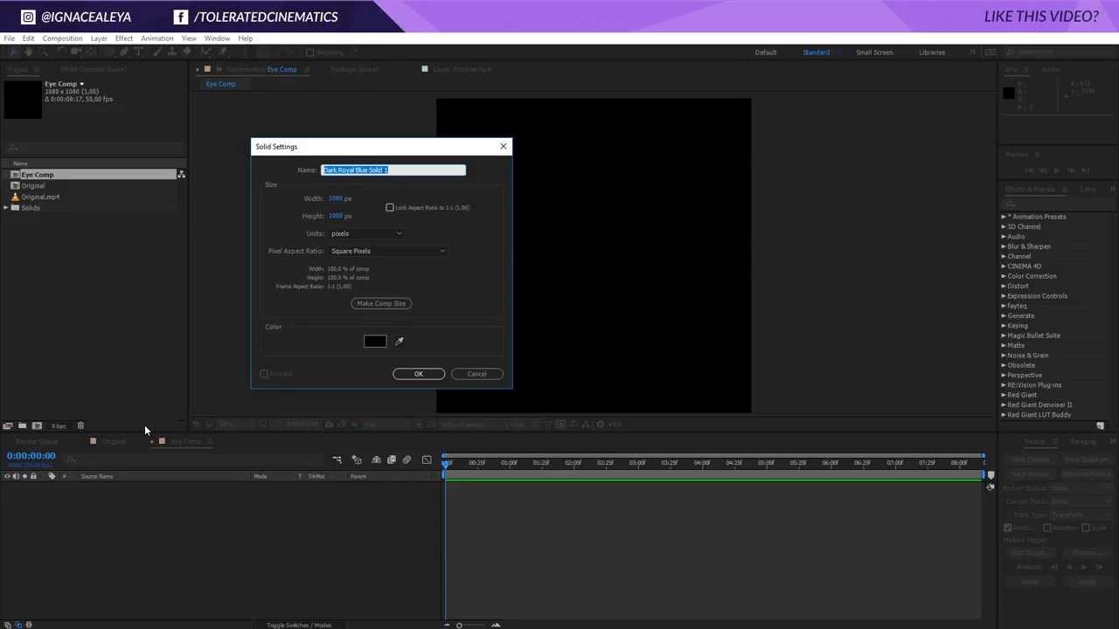
pyautogui.write('Fra')
pyautogui.write('e')
pyautogui.press('Return')
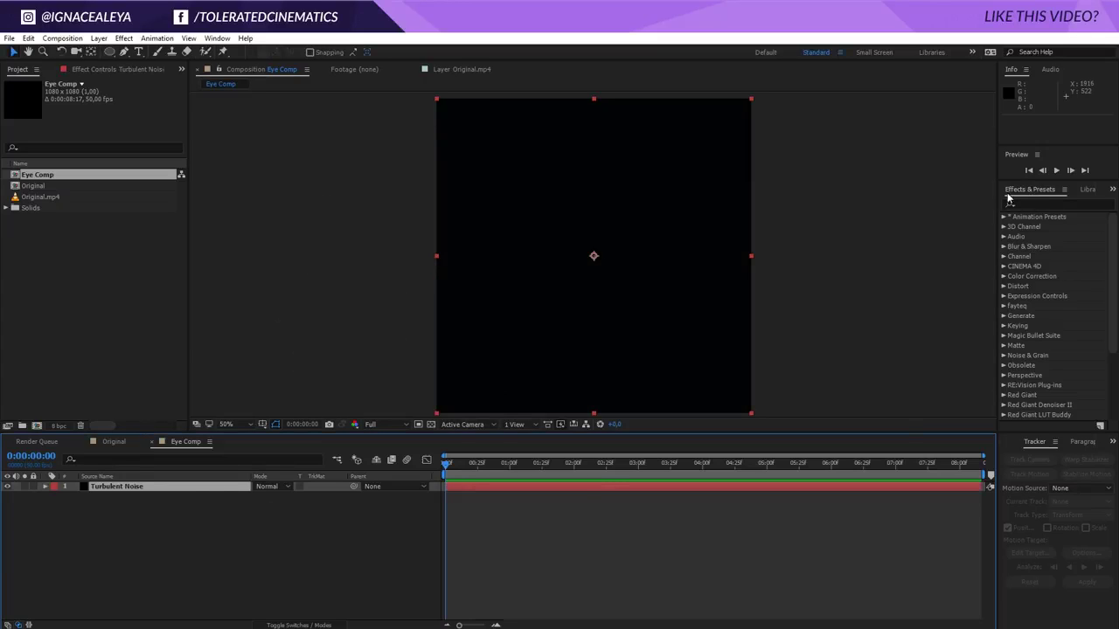
# Apply the Turbulent Noise effect to the solid layer.
pyautogui.click(1040, 204)
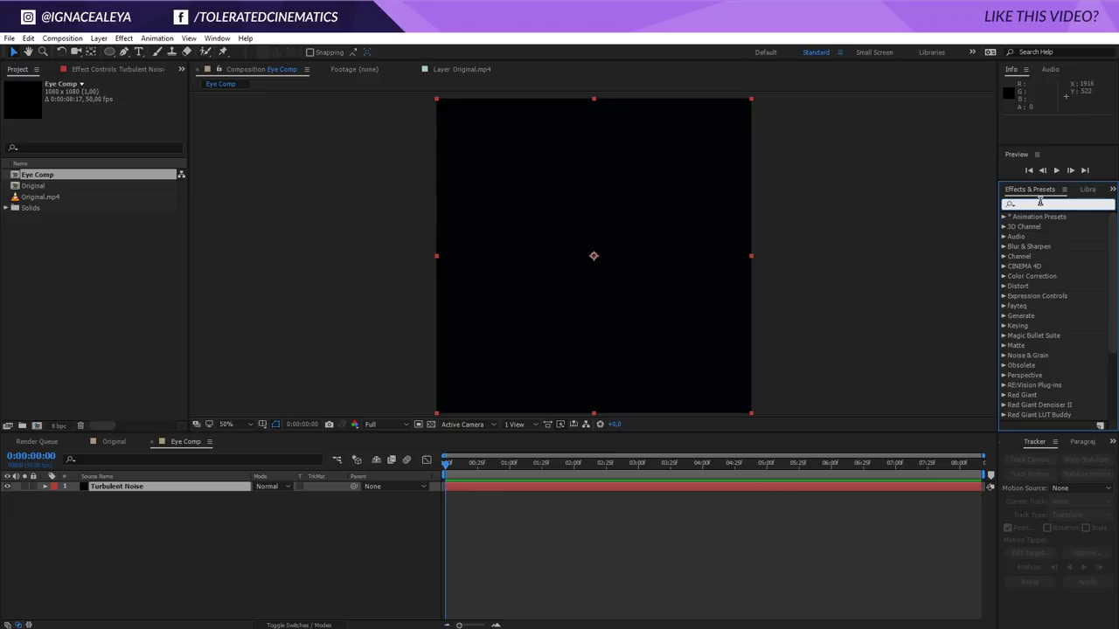
pyautogui.write('turbl')
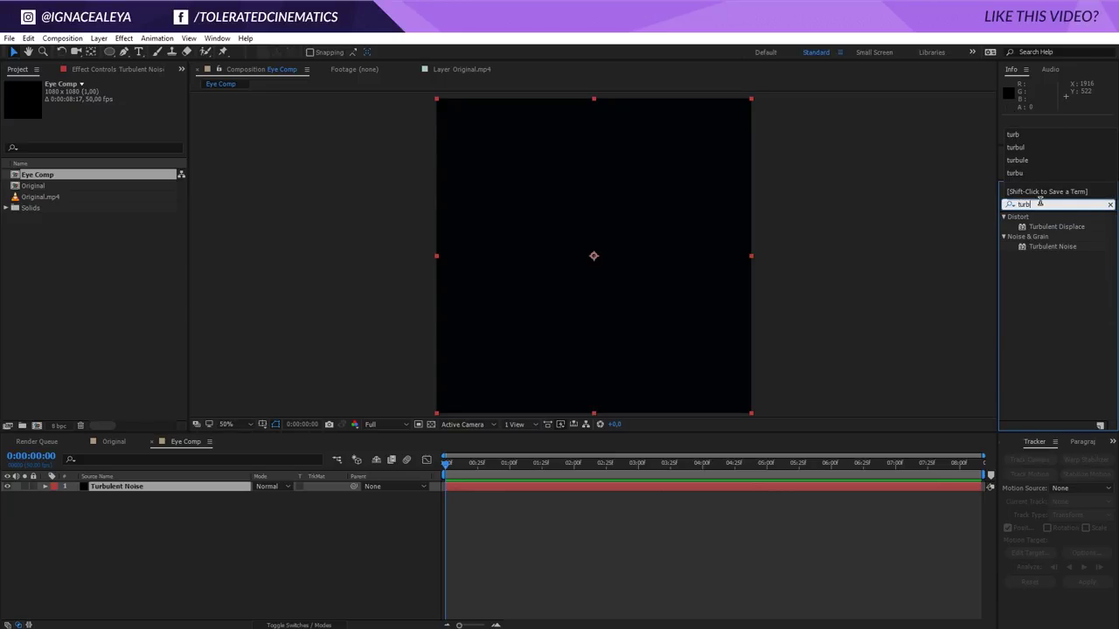
pyautogui.click(1051, 247)
pyautogui.moveTo(134, 499); pyautogui.dragTo(138, 487)
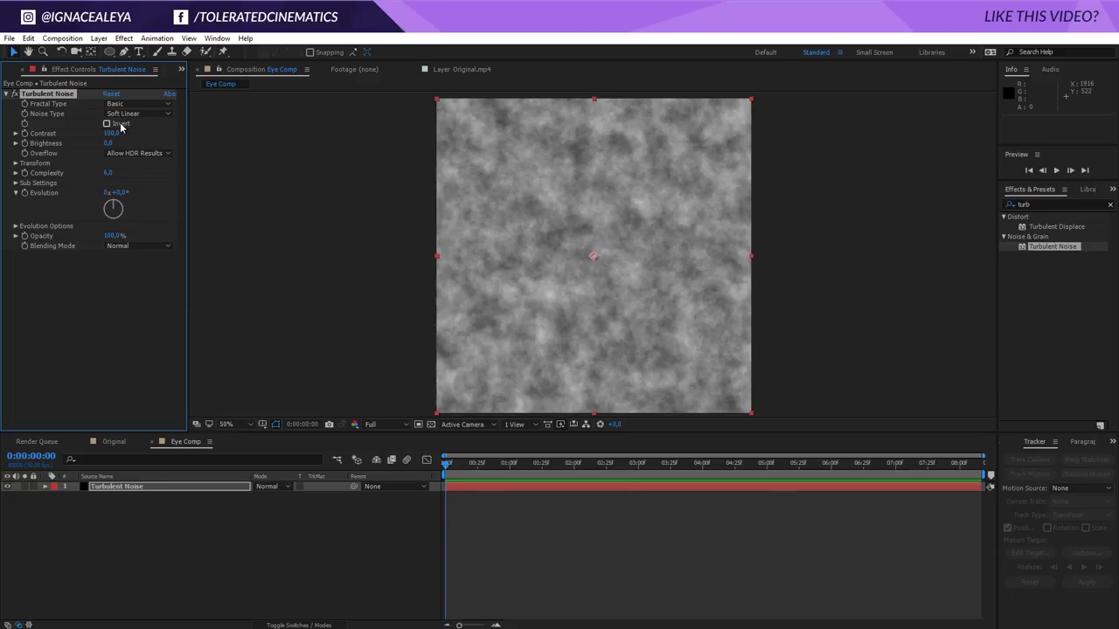
# Set Turbulent Noise to Dynamic fractal type, Complexity 12 and Contrast 150.
pyautogui.click(112, 105)
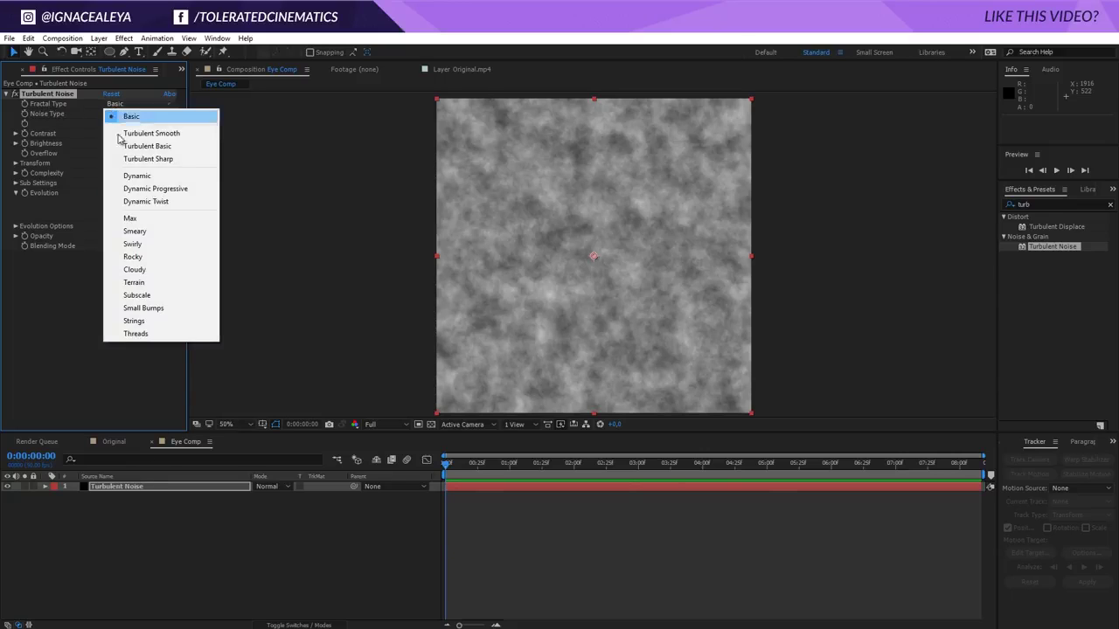
pyautogui.click(154, 177)
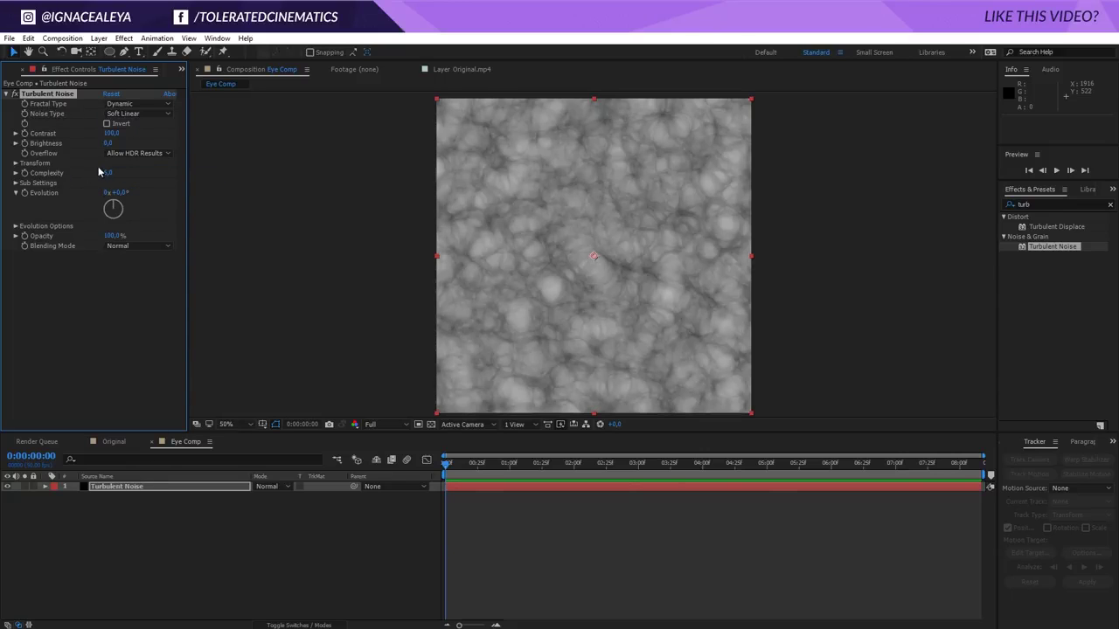
pyautogui.click(107, 172)
pyautogui.write('12')
pyautogui.press('Return')
pyautogui.click(104, 134)
pyautogui.write('150')
pyautogui.press('Return')
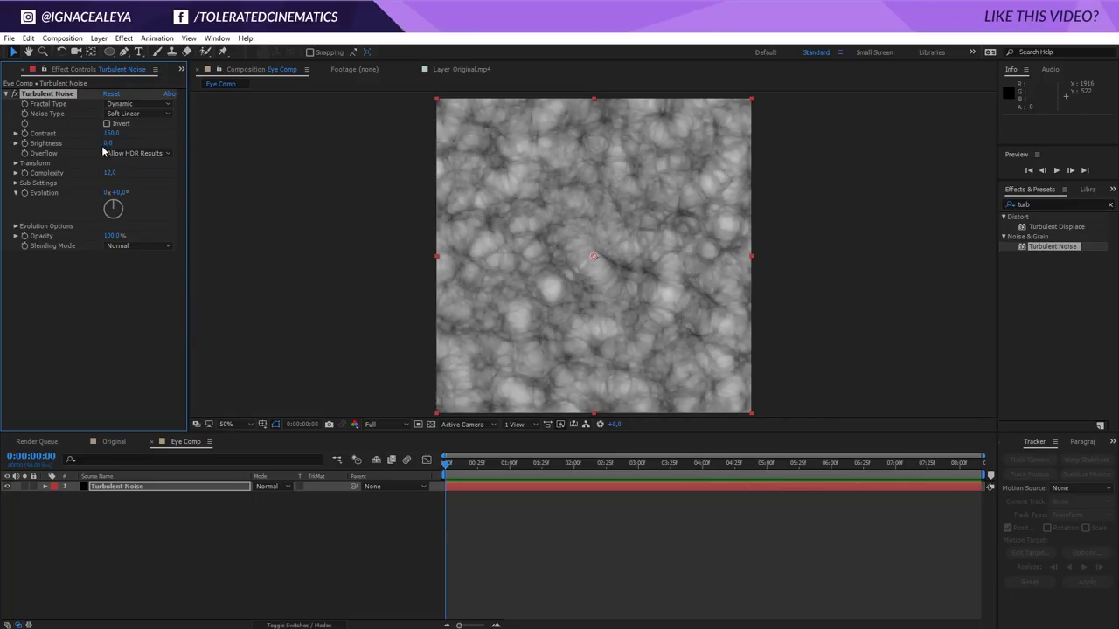
# Untick Uniform Scaling and stretch the noise to Scale Width 66, Scale Height 350.
pyautogui.click(15, 163)
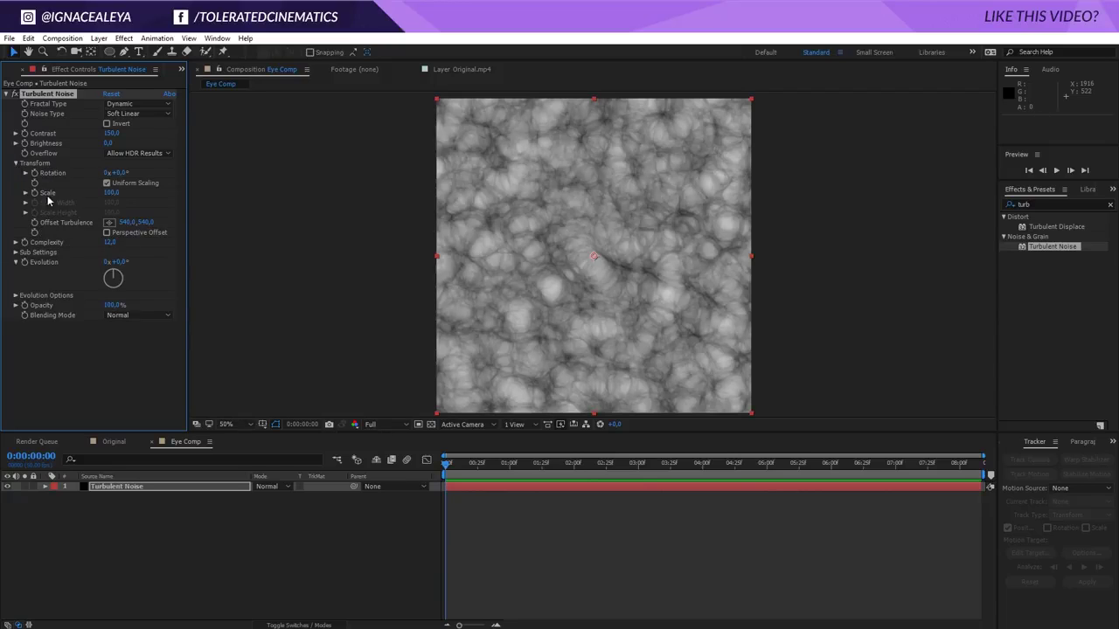
pyautogui.click(106, 184)
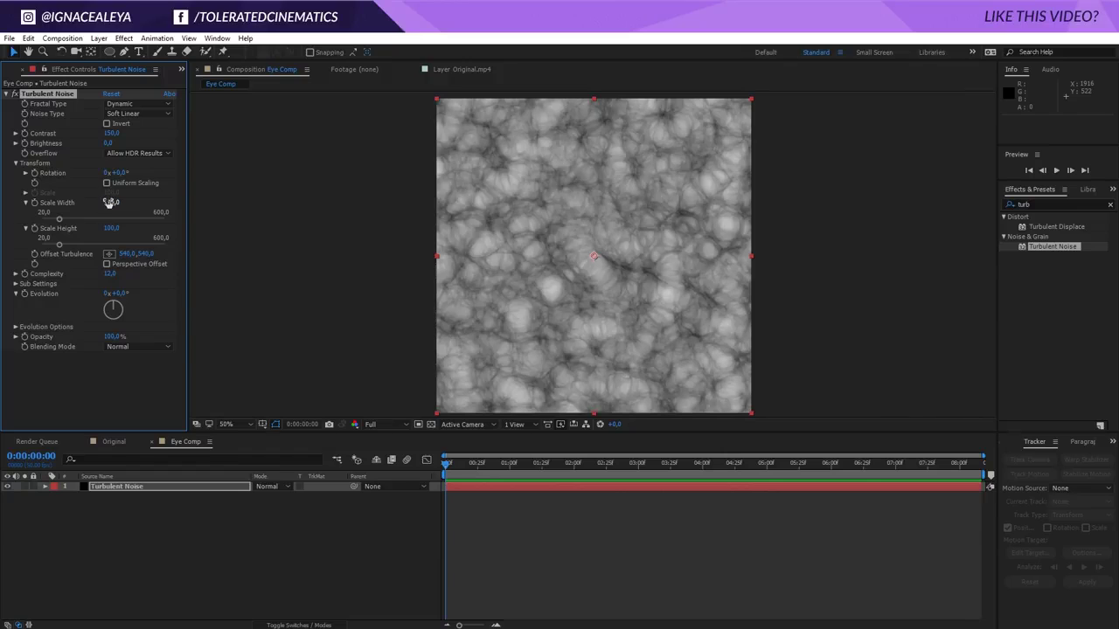
pyautogui.moveTo(100, 201); pyautogui.dragTo(84, 203)
pyautogui.click(111, 229)
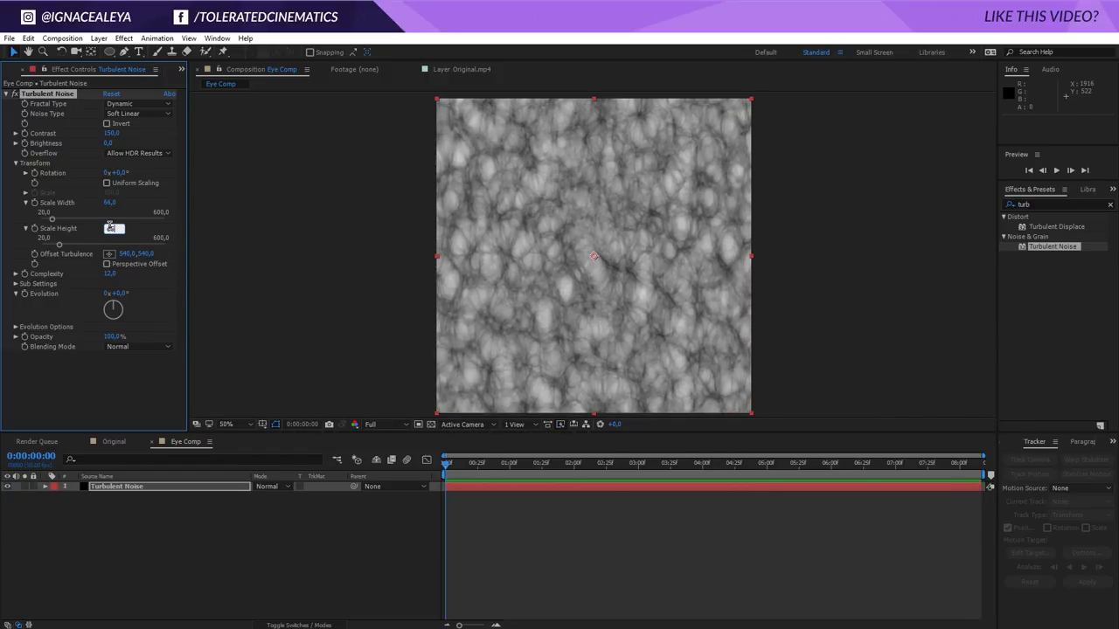
pyautogui.write('350')
pyautogui.press('Return')
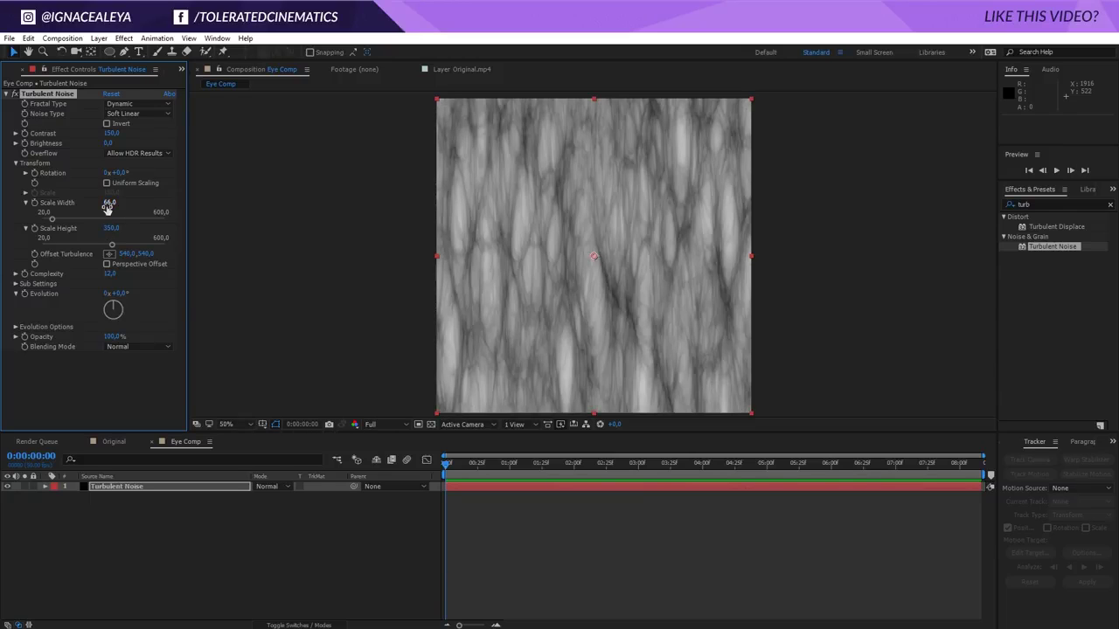
pyautogui.click(123, 38)
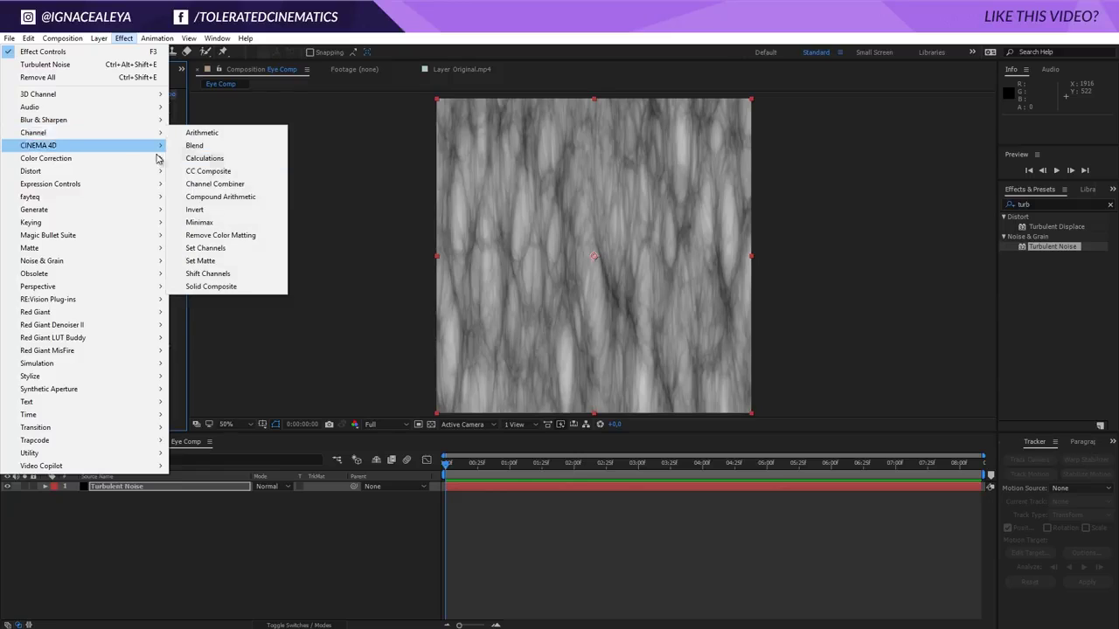
# Invert the noise and wrap it into a circle with Polar Coordinates set to Rect to Polar.
pyautogui.click(203, 209)
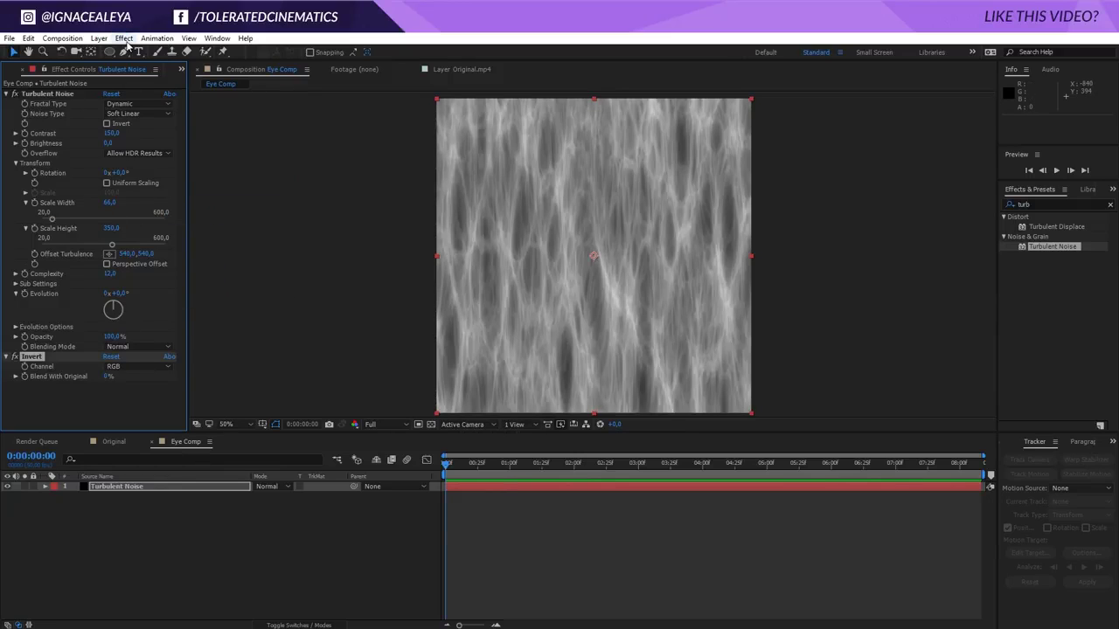
pyautogui.click(1049, 204)
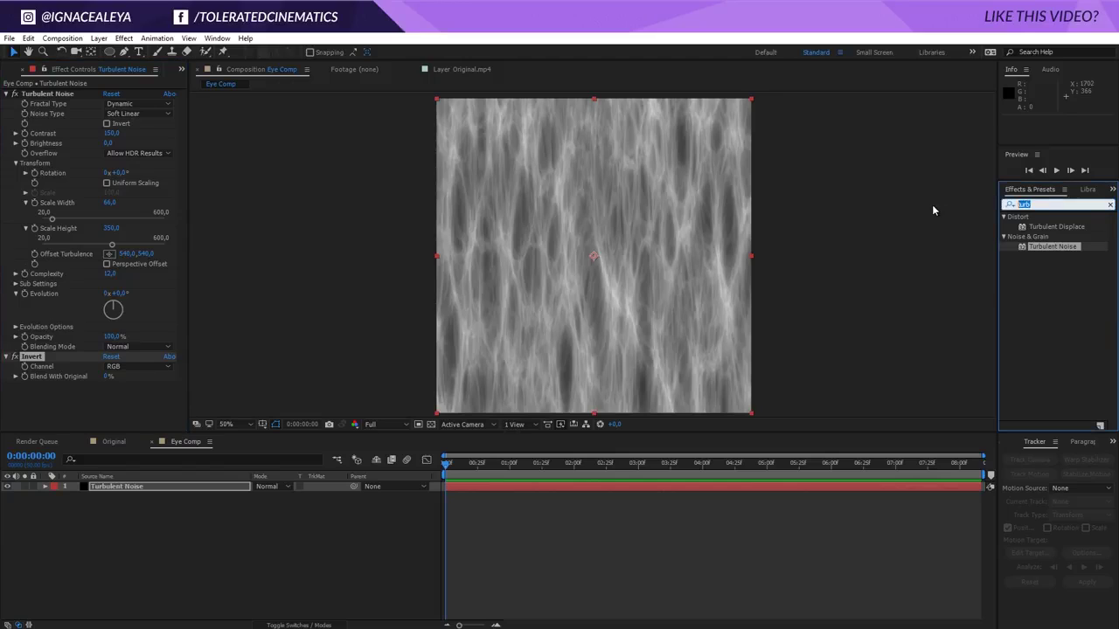
pyautogui.write('pol')
pyautogui.moveTo(1038, 227); pyautogui.dragTo(140, 393)
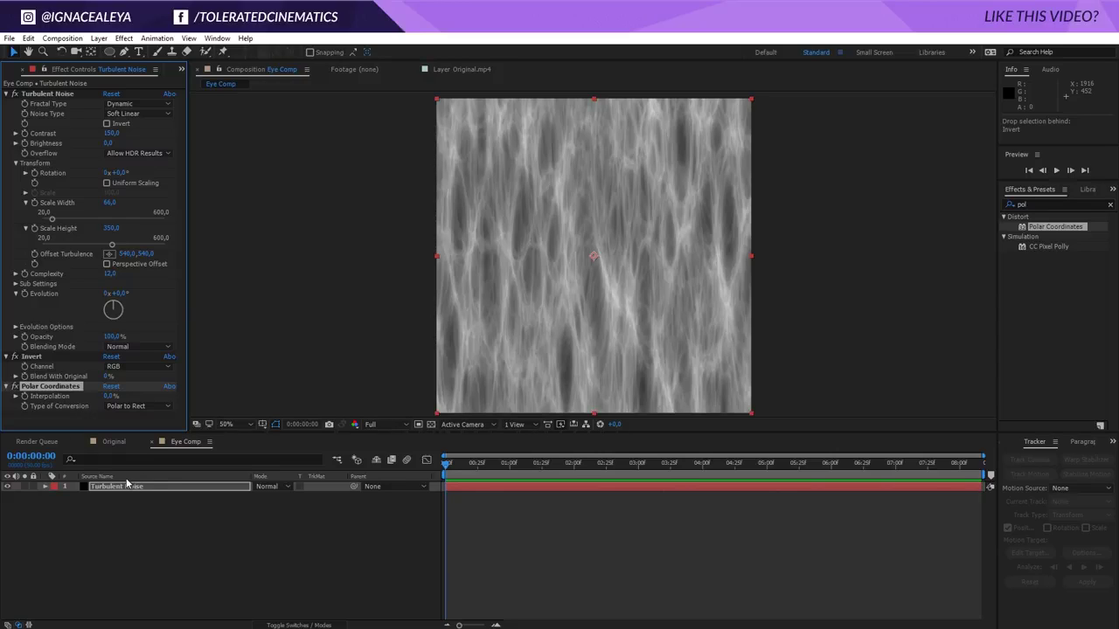
pyautogui.click(127, 406)
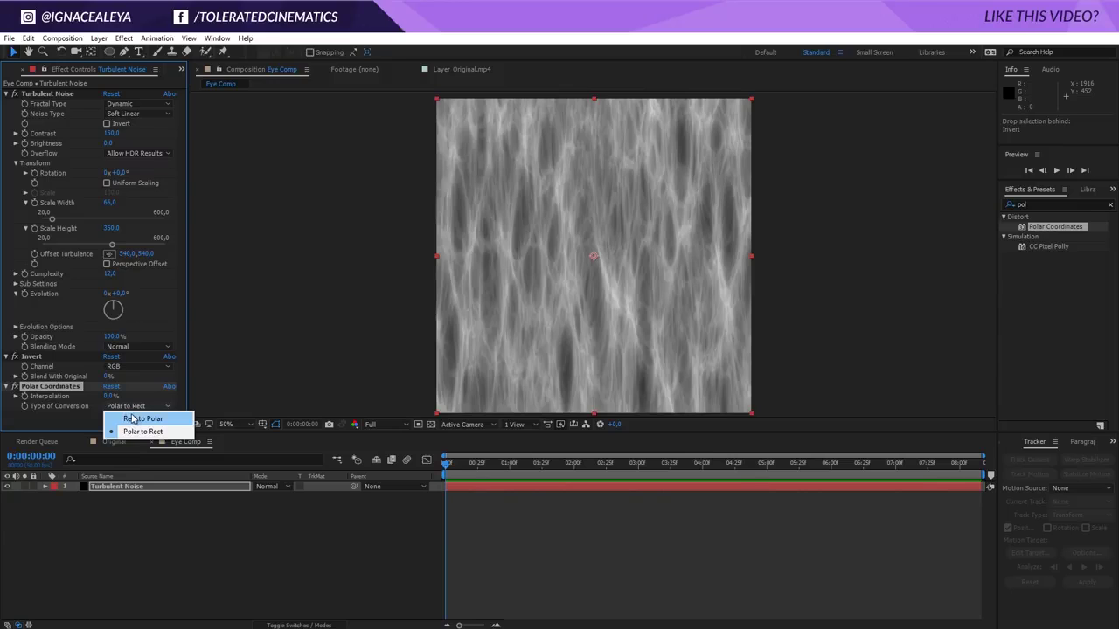
pyautogui.click(142, 419)
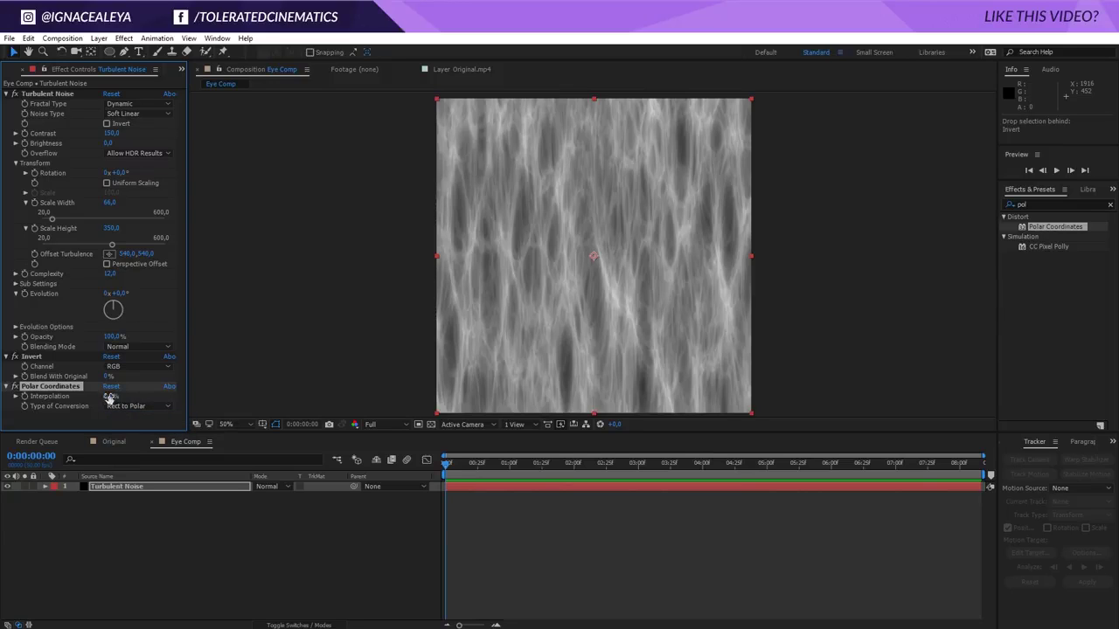
pyautogui.moveTo(108, 396); pyautogui.dragTo(210, 395)
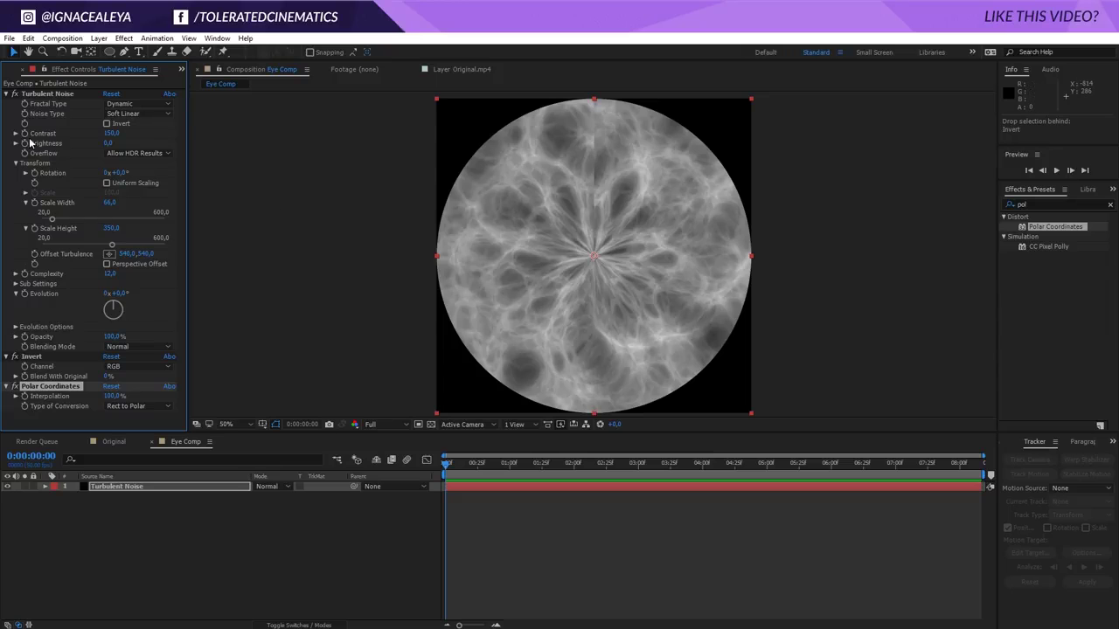
# Narrow the Turbulent Noise Scale Width to 25 and select the noise layer.
pyautogui.moveTo(108, 202); pyautogui.dragTo(90, 202)
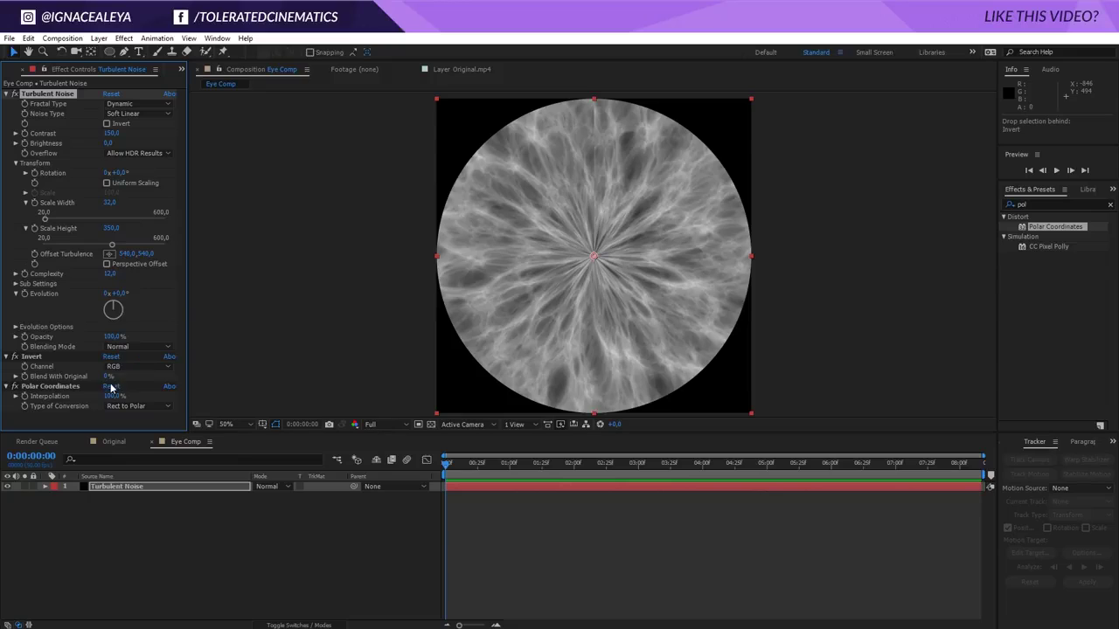
pyautogui.click(110, 202)
pyautogui.write('25')
pyautogui.press('Return')
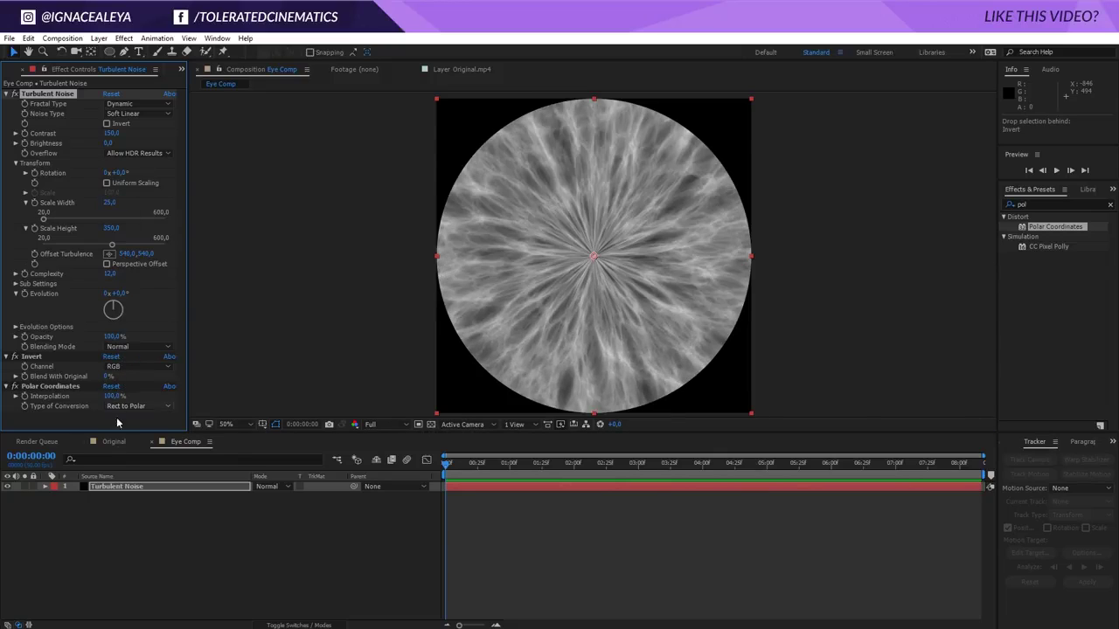
pyautogui.click(114, 486)
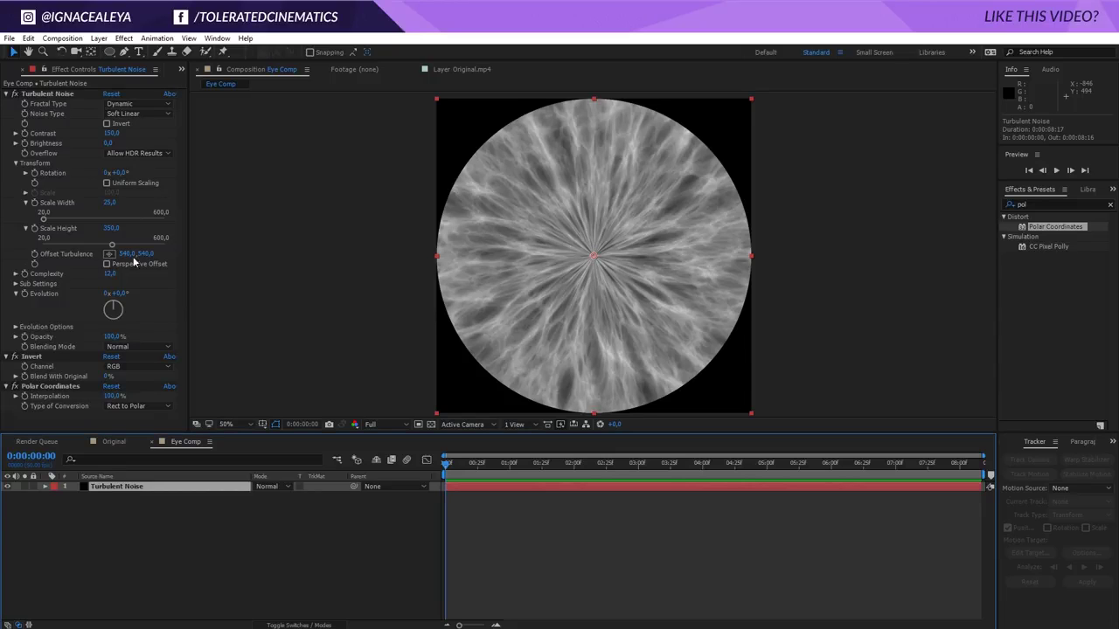
pyautogui.click(28, 38)
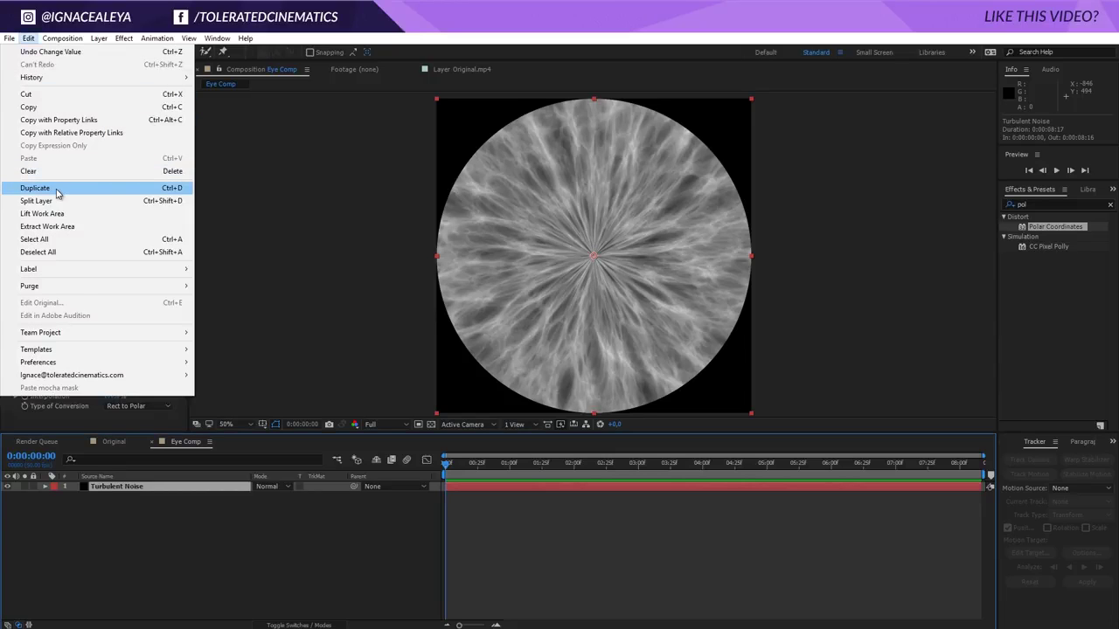
# Duplicate the Turbulent Noise layer and shrink the copy's scale to 49%.
pyautogui.click(59, 190)
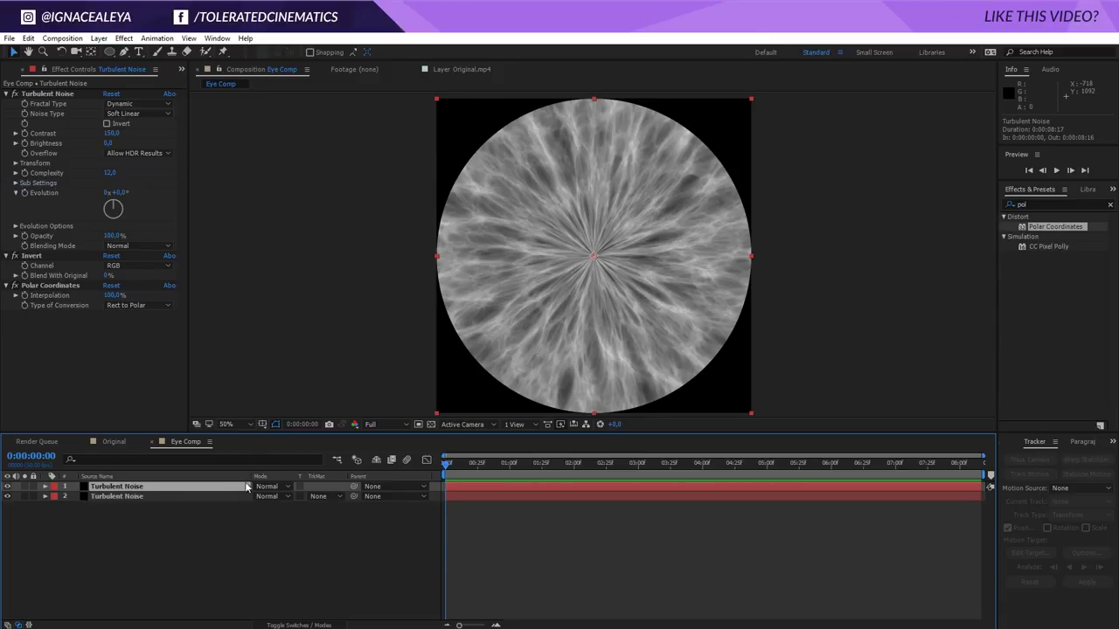
pyautogui.press('s')
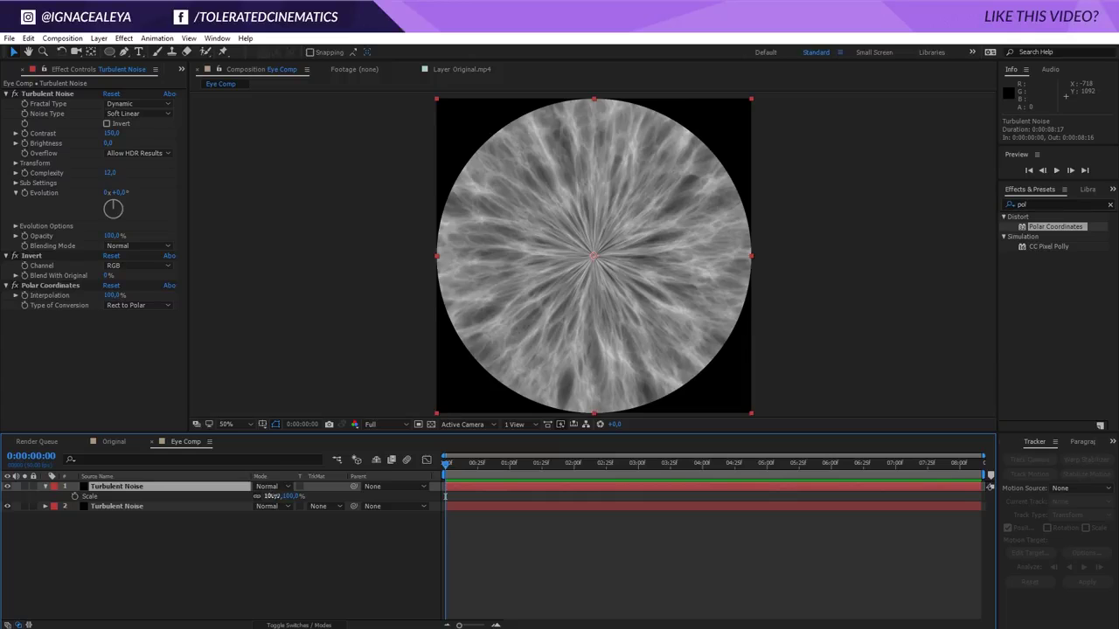
pyautogui.moveTo(273, 495); pyautogui.dragTo(248, 499)
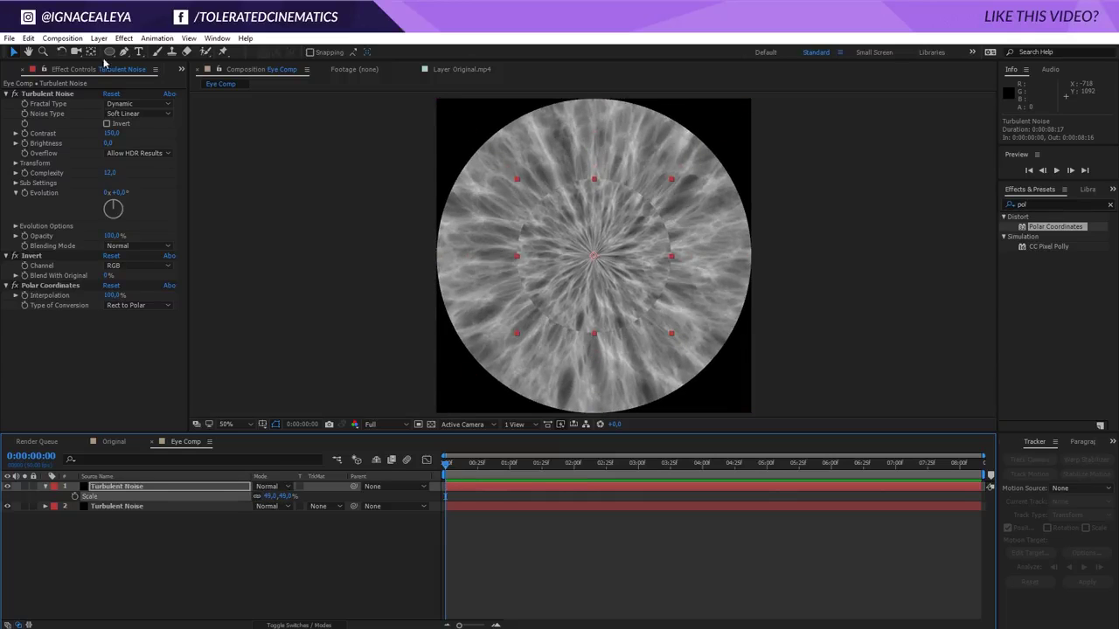
# Add a Circle effect to the duplicate with Stencil Alpha blending and Radius 392.
pyautogui.doubleClick(1023, 204)
pyautogui.write('circ')
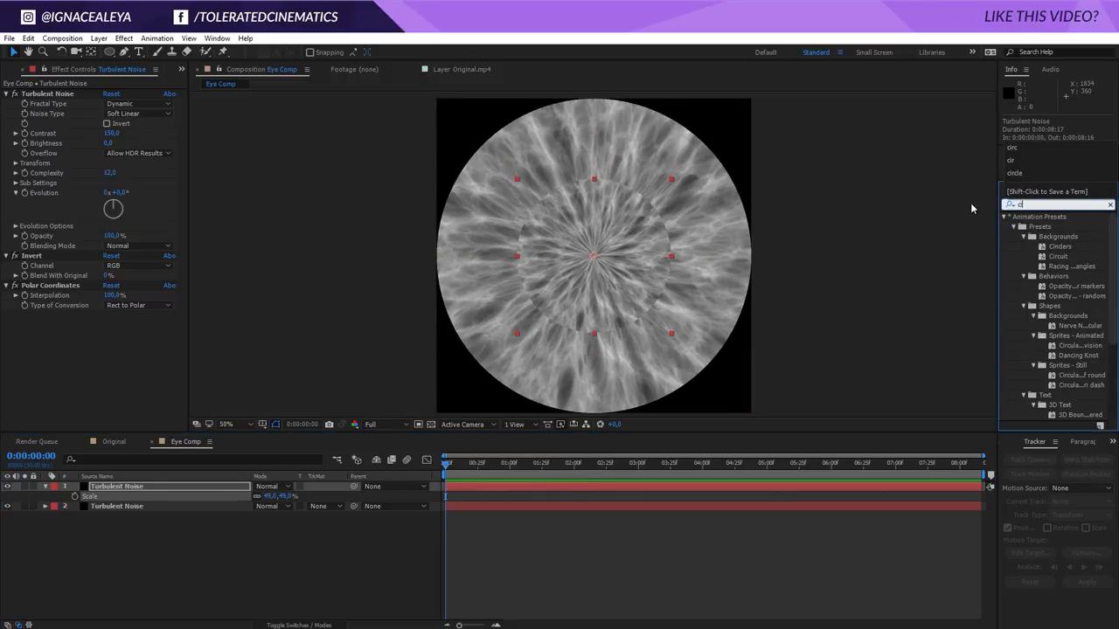
pyautogui.write('l')
pyautogui.click(1036, 295)
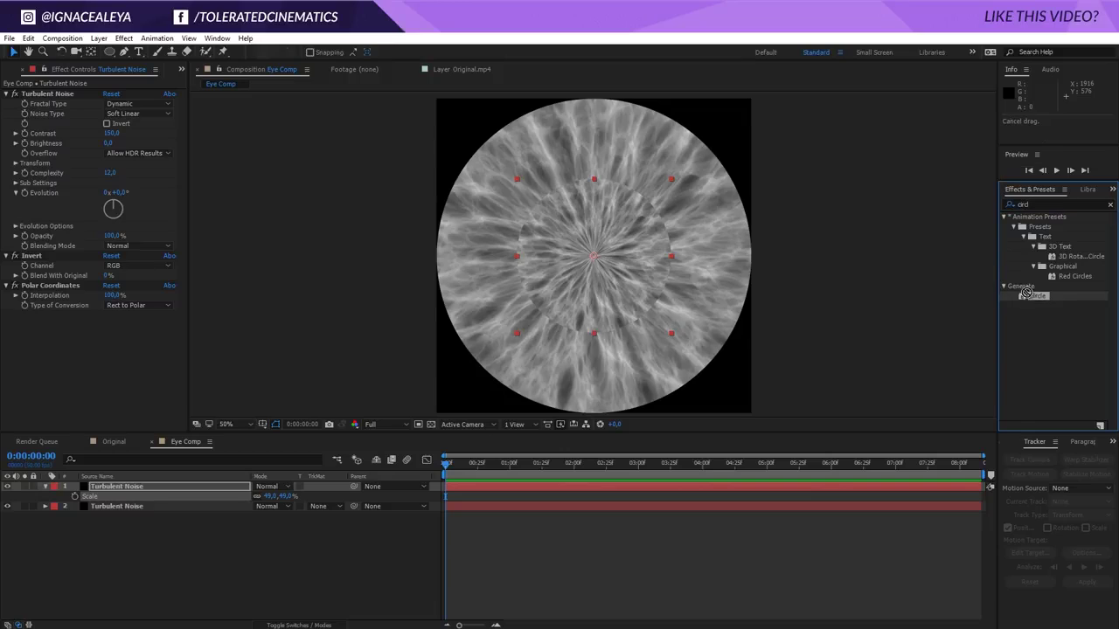
pyautogui.moveTo(1036, 295); pyautogui.dragTo(77, 371)
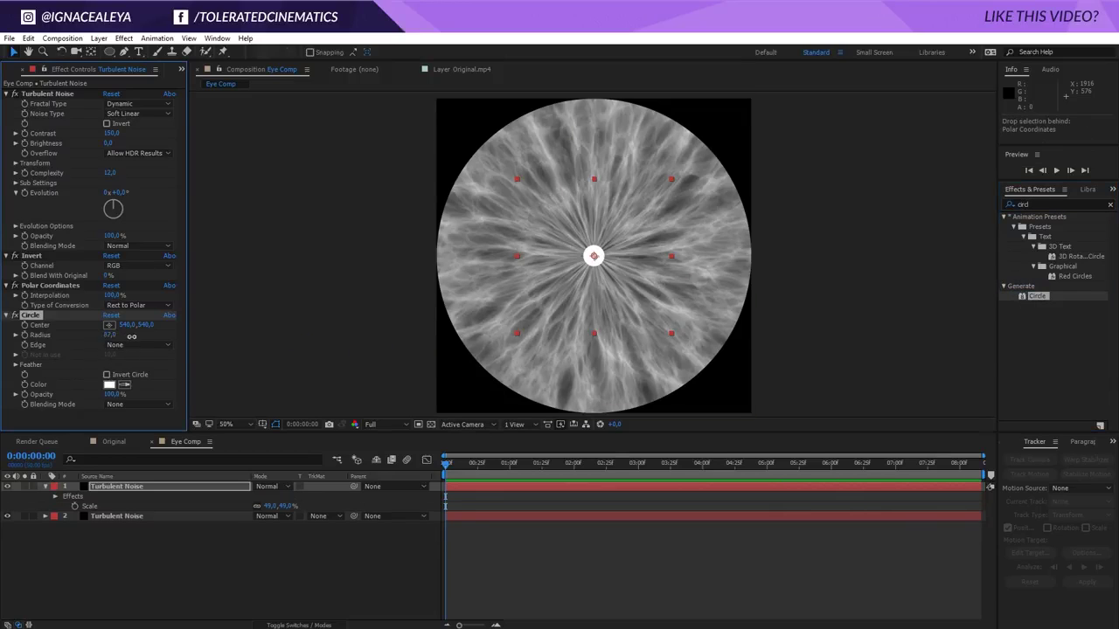
pyautogui.moveTo(131, 336); pyautogui.dragTo(341, 338)
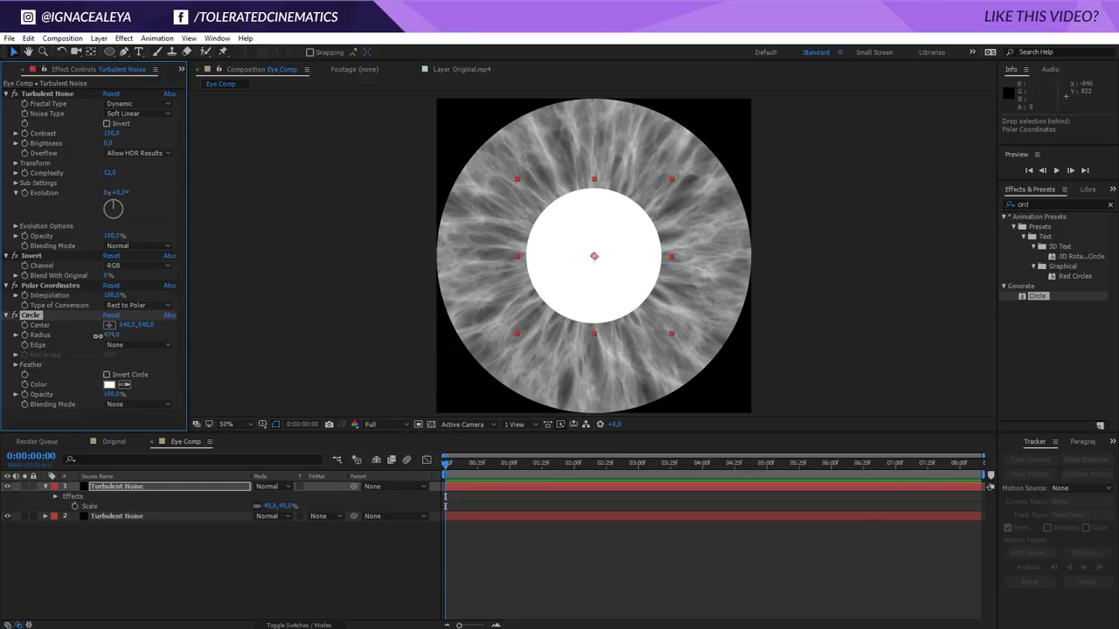
pyautogui.moveTo(98, 335); pyautogui.dragTo(82, 343)
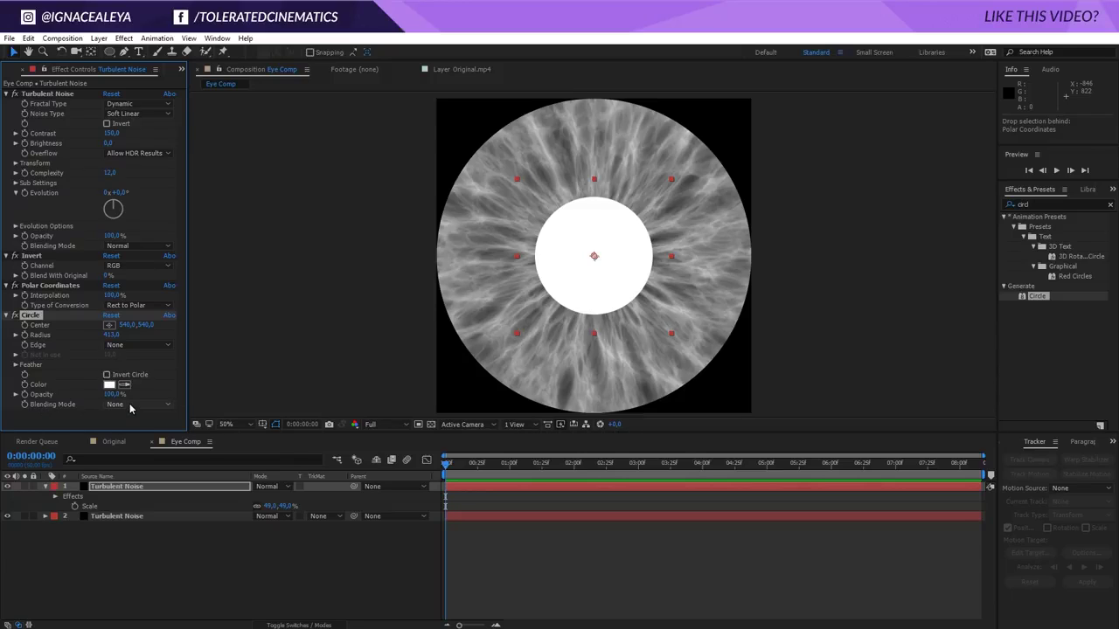
pyautogui.click(132, 405)
pyautogui.click(159, 179)
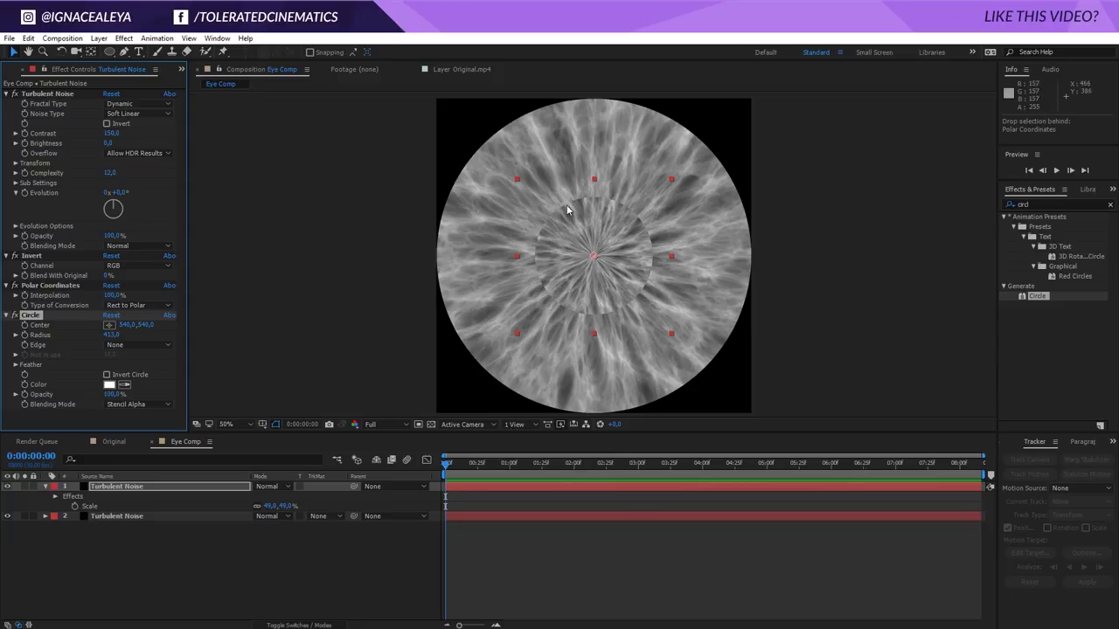
pyautogui.moveTo(109, 335); pyautogui.dragTo(183, 368)
# Feather the circle's outer edge to 148 and toggle the top layer to compare.
pyautogui.click(15, 366)
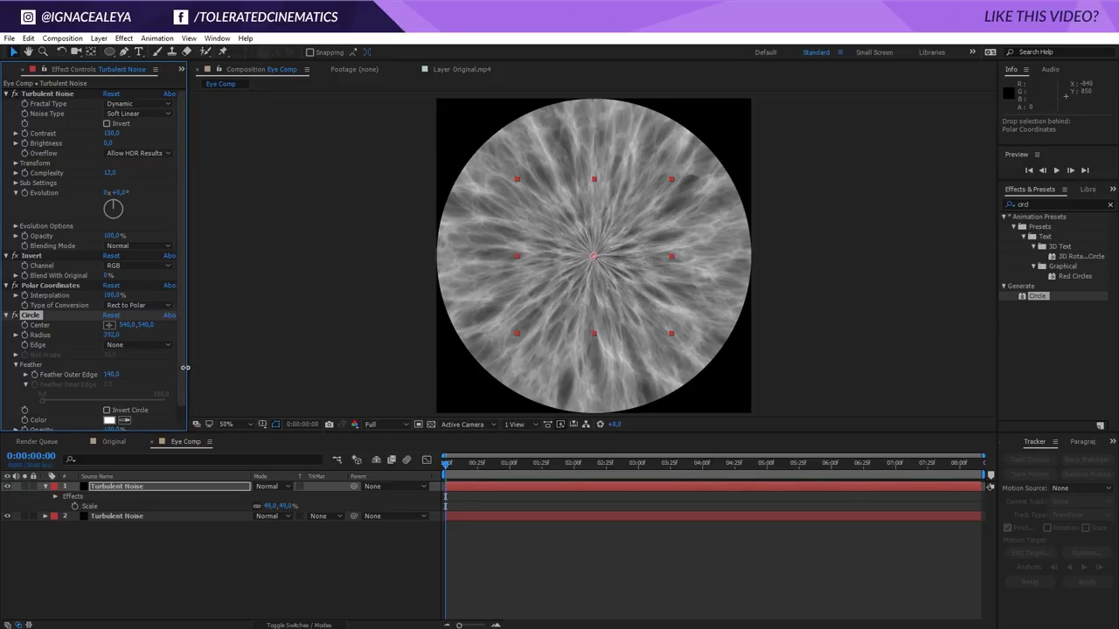
pyautogui.click(10, 490)
pyautogui.click(10, 489)
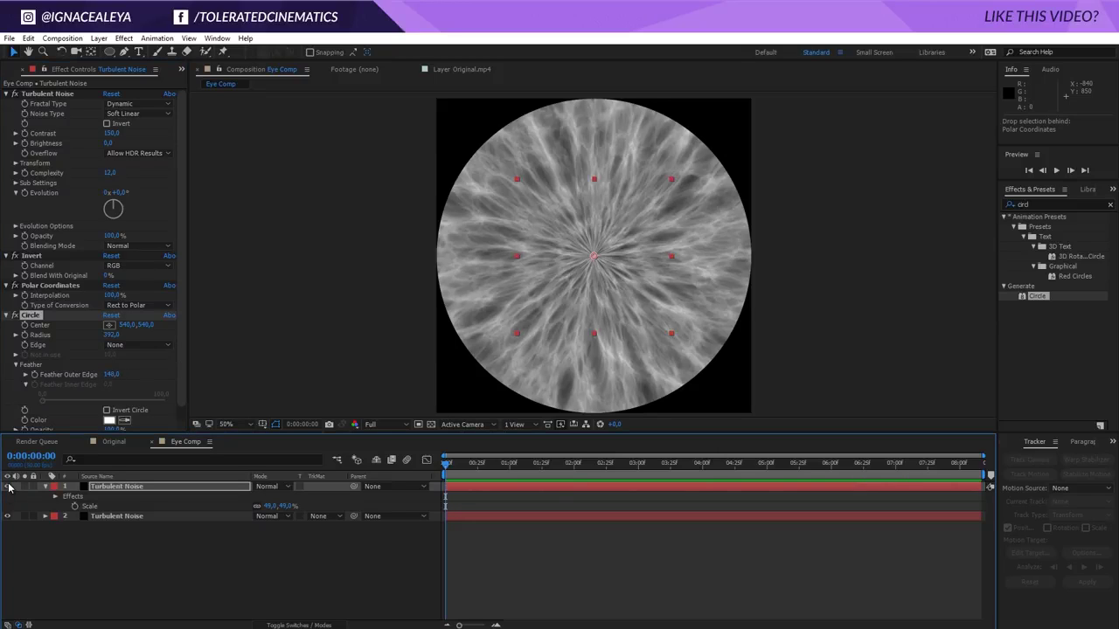
pyautogui.click(12, 491)
pyautogui.click(15, 491)
# Enlarge the top noise layer to 70% scale, comparing it on and off, then reselect it.
pyautogui.press('s')
pyautogui.moveTo(270, 497); pyautogui.dragTo(281, 495)
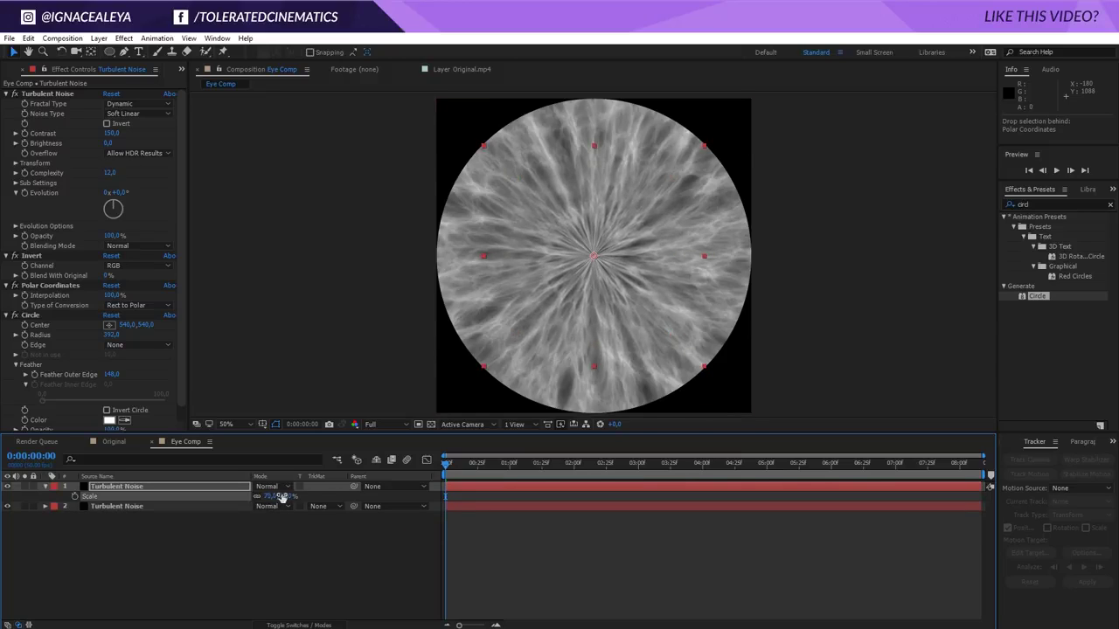
pyautogui.click(10, 490)
pyautogui.click(10, 490)
pyautogui.click(10, 491)
pyautogui.click(10, 490)
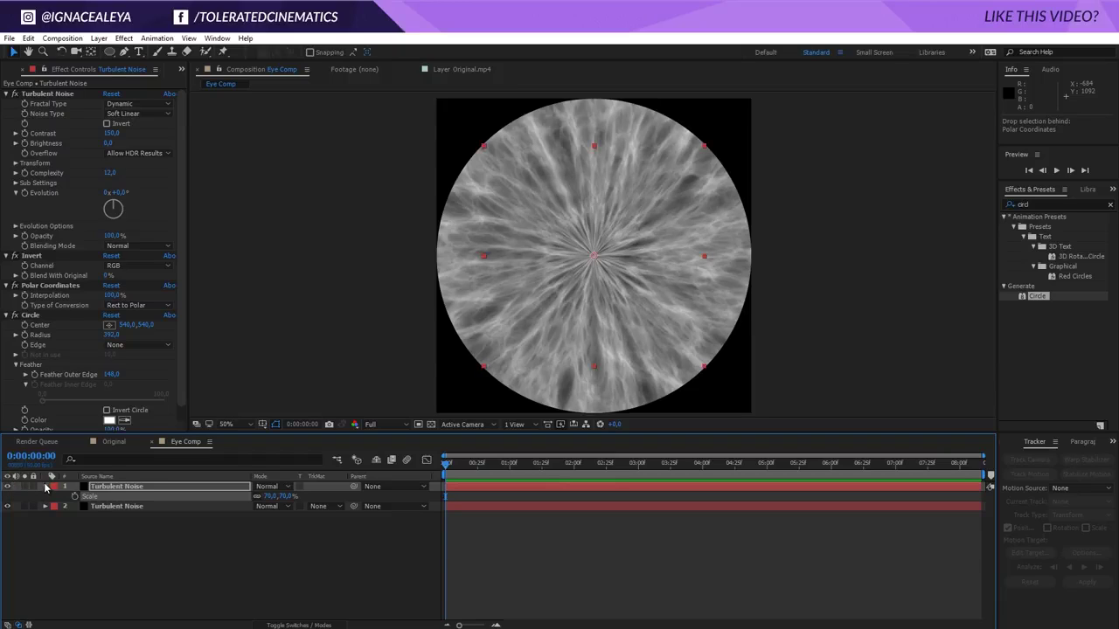
pyautogui.click(45, 487)
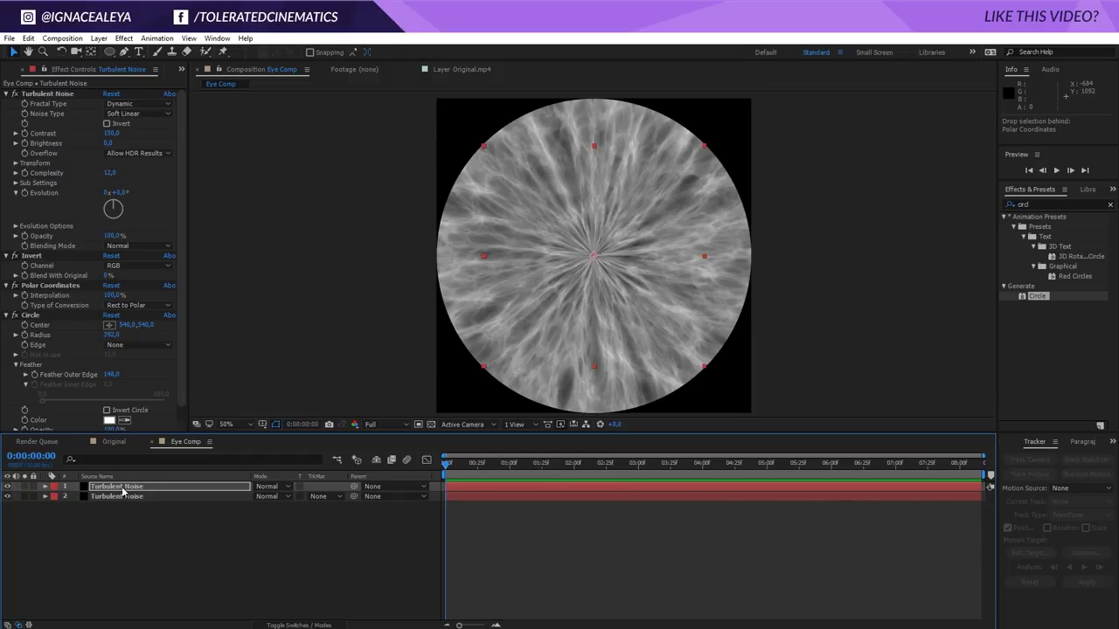
pyautogui.click(133, 488)
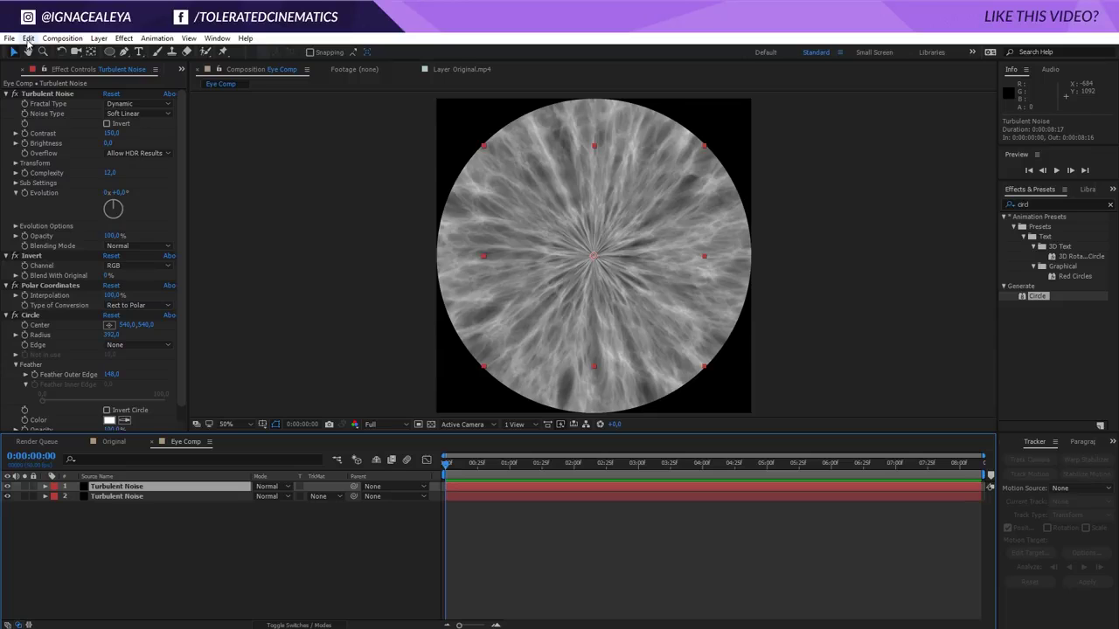
pyautogui.click(28, 38)
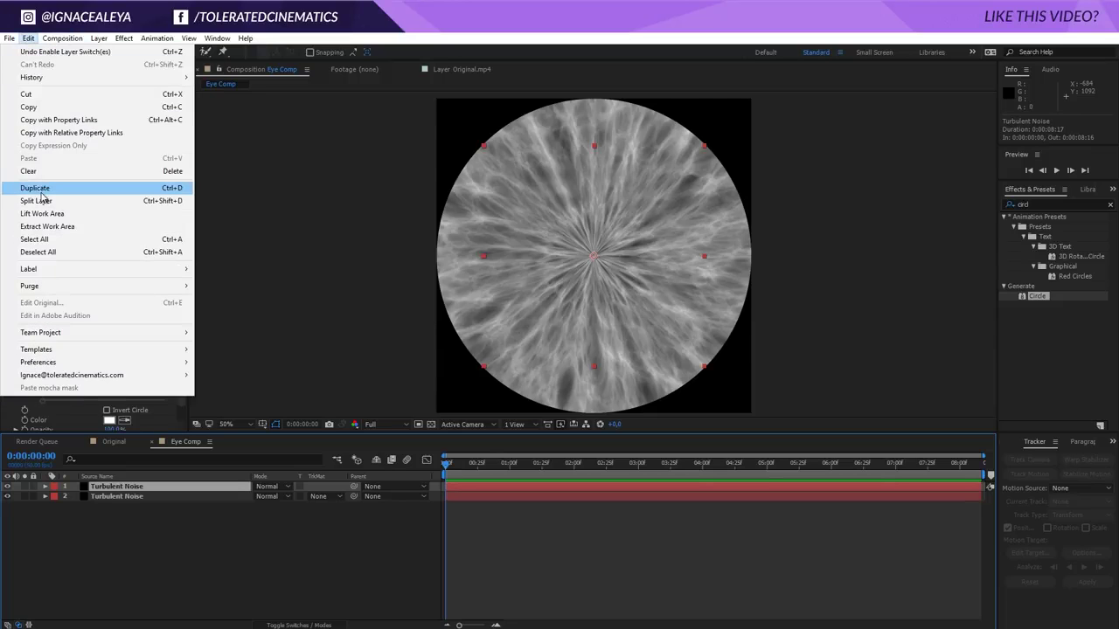
# Duplicate the top noise layer, switch its fractal type to Strings and delete its Invert effect.
pyautogui.click(43, 188)
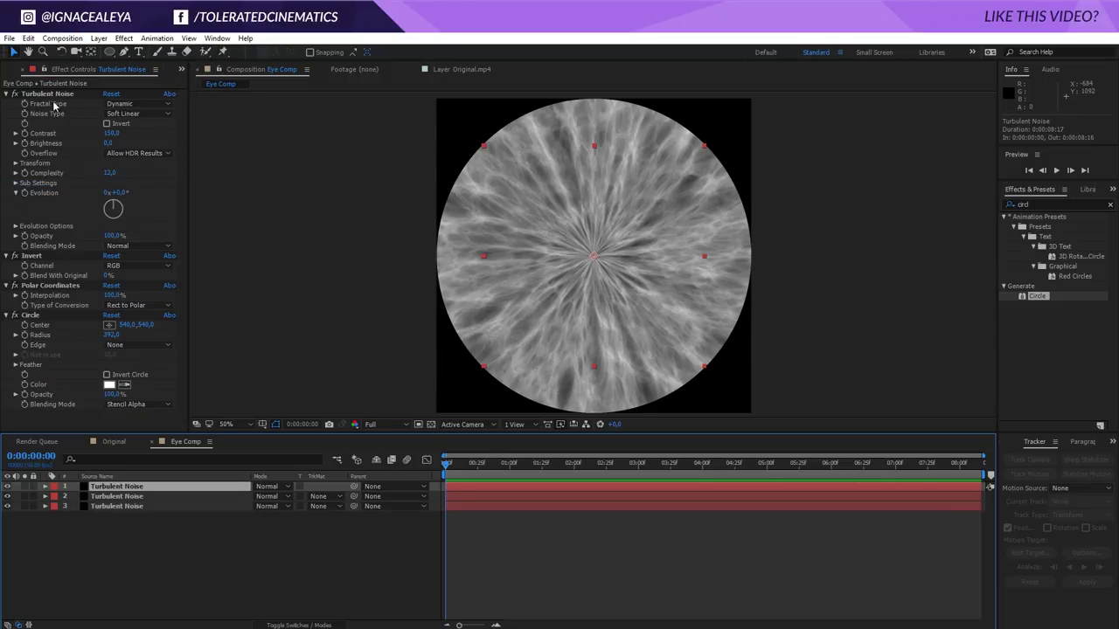
pyautogui.click(127, 103)
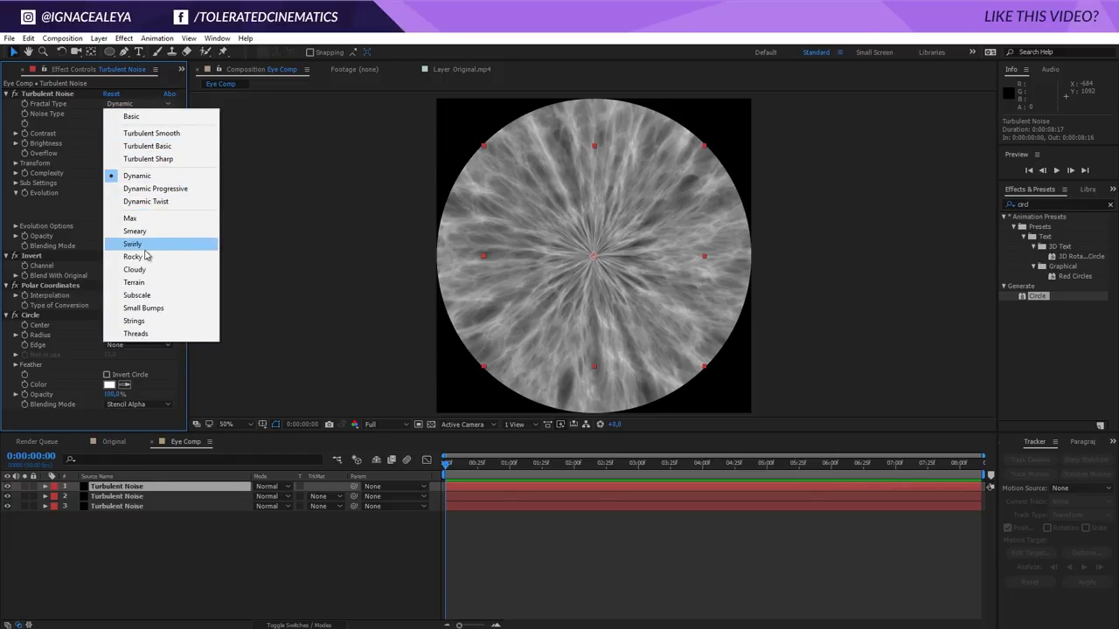
pyautogui.click(156, 322)
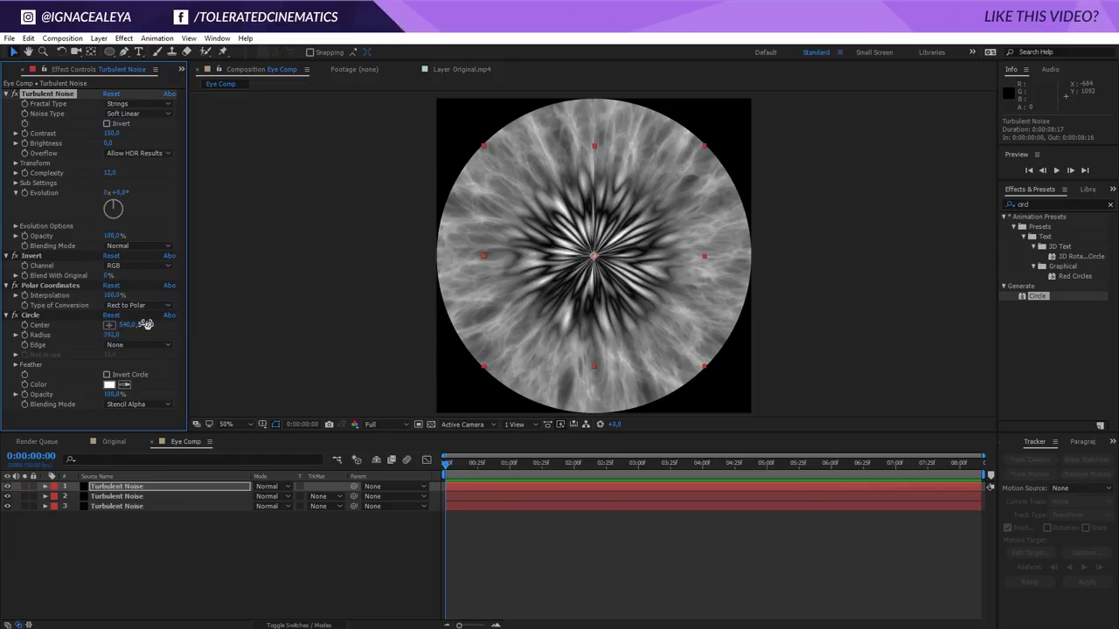
pyautogui.click(32, 257)
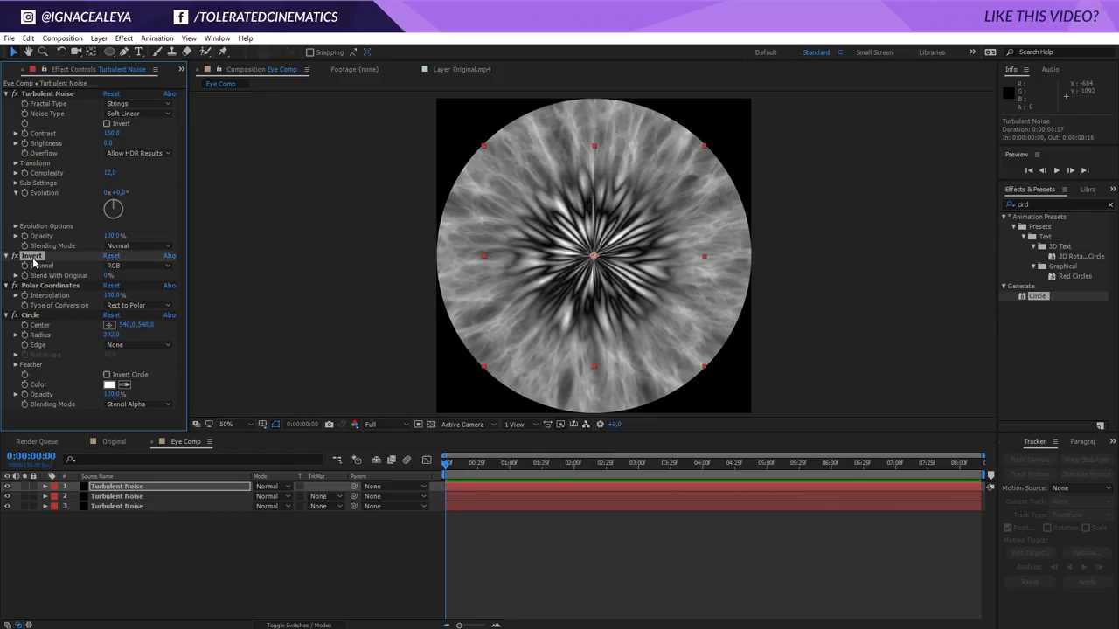
pyautogui.press('Delete')
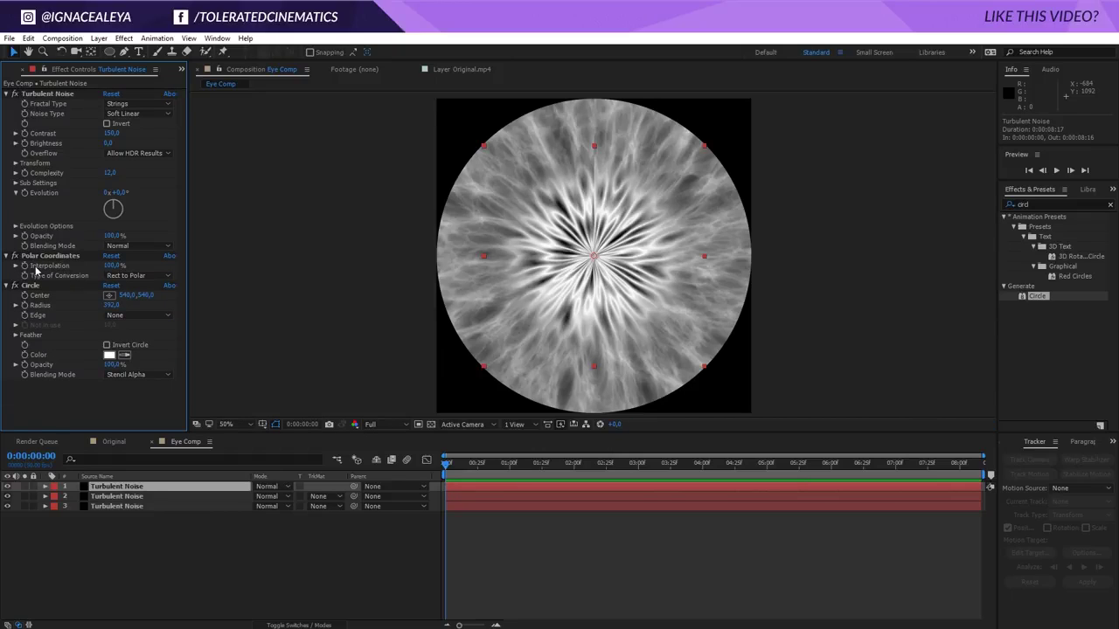
pyautogui.click(35, 287)
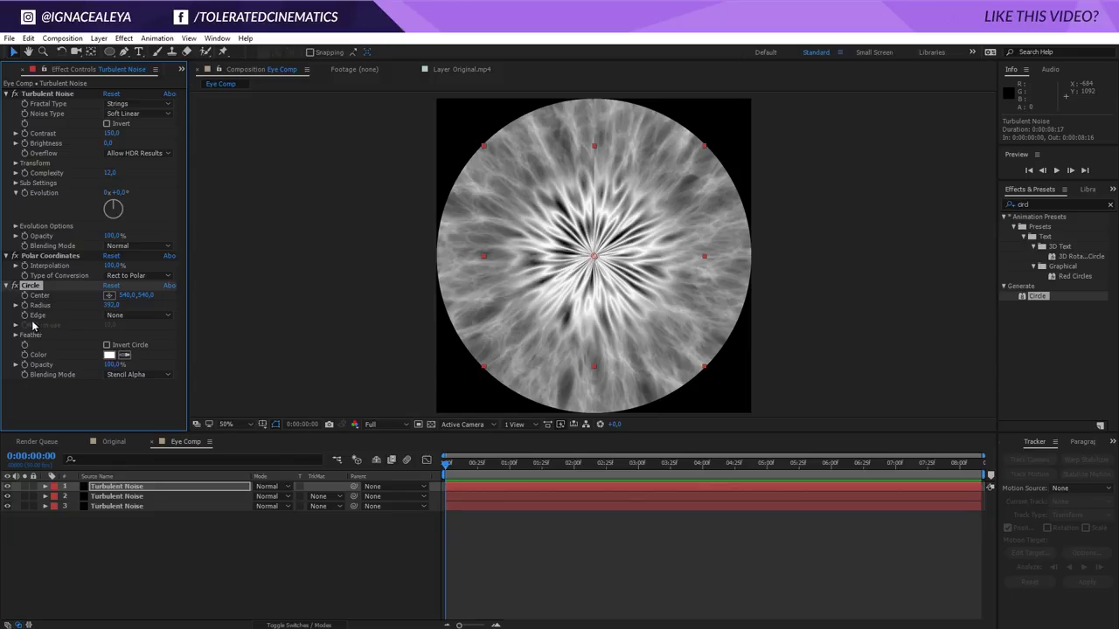
# Reset the top noise layer's scale to 100%, set its opacity to 20%, and compare it hidden and shown.
pyautogui.press('s')
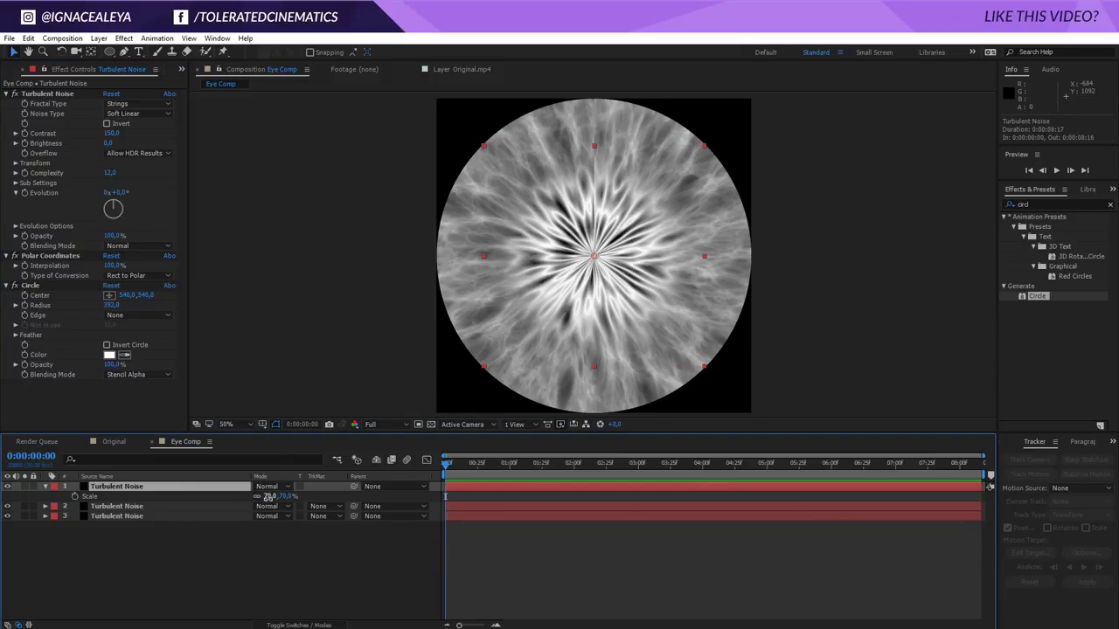
pyautogui.click(266, 498)
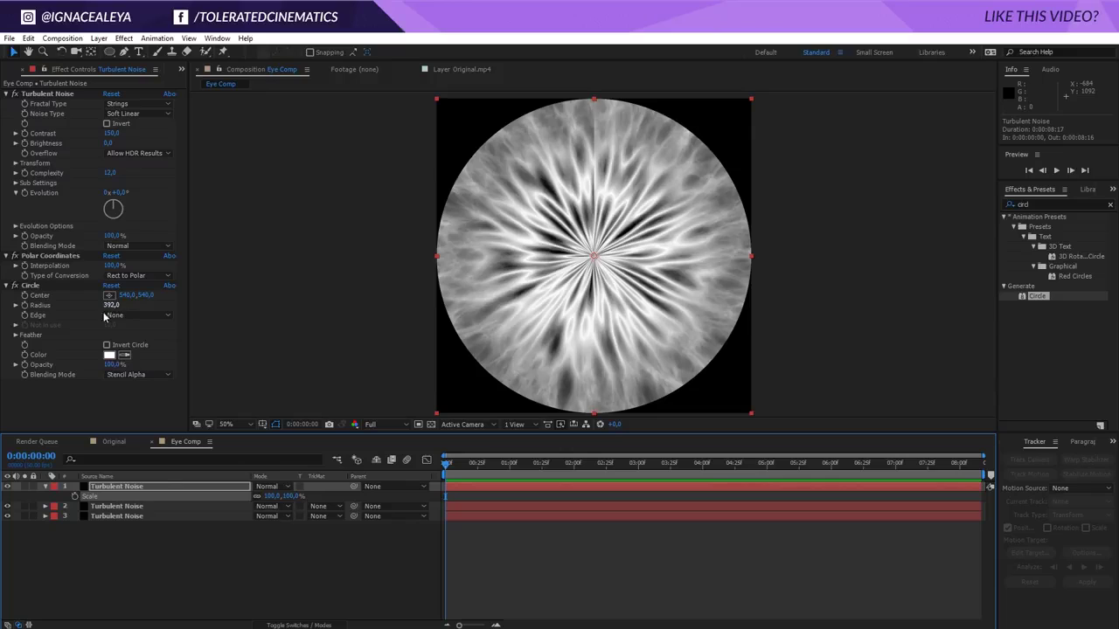
pyautogui.press('t')
pyautogui.click(258, 496)
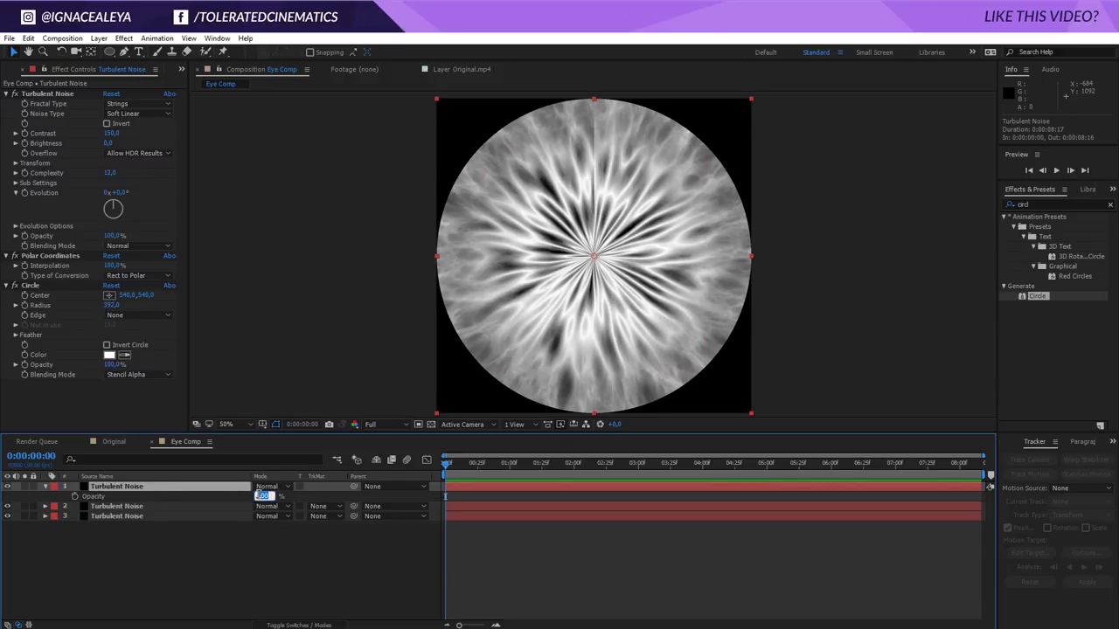
pyautogui.write('20')
pyautogui.press('Return')
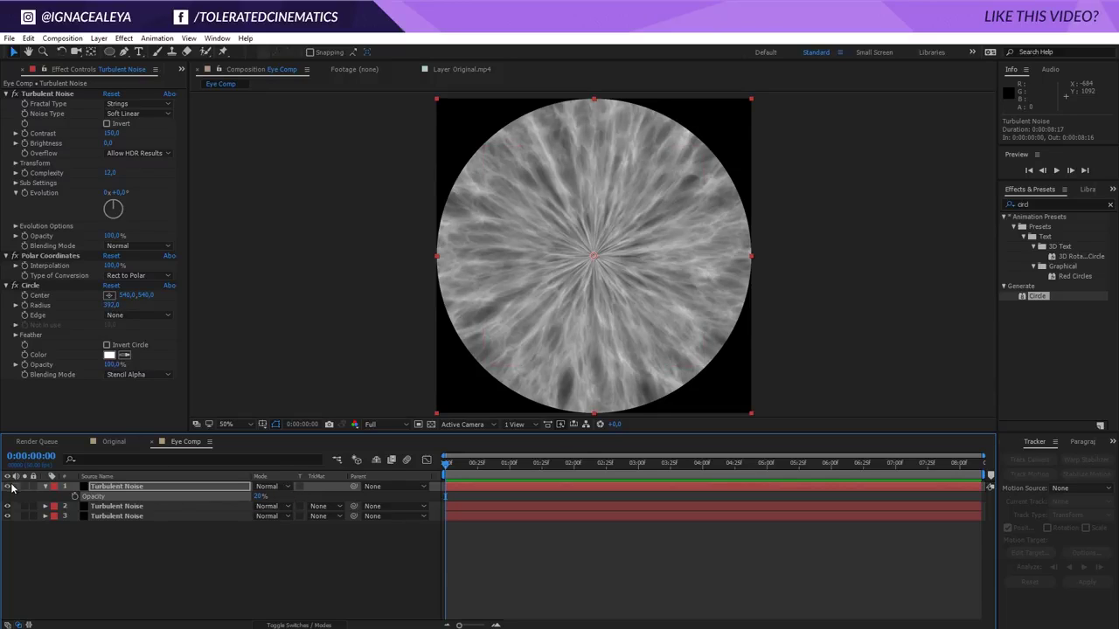
pyautogui.click(7, 486)
pyautogui.click(7, 486)
# With the layer soloed, raise Contrast to about 195 and set Scale Width 10, Scale Height 212.
pyautogui.click(25, 487)
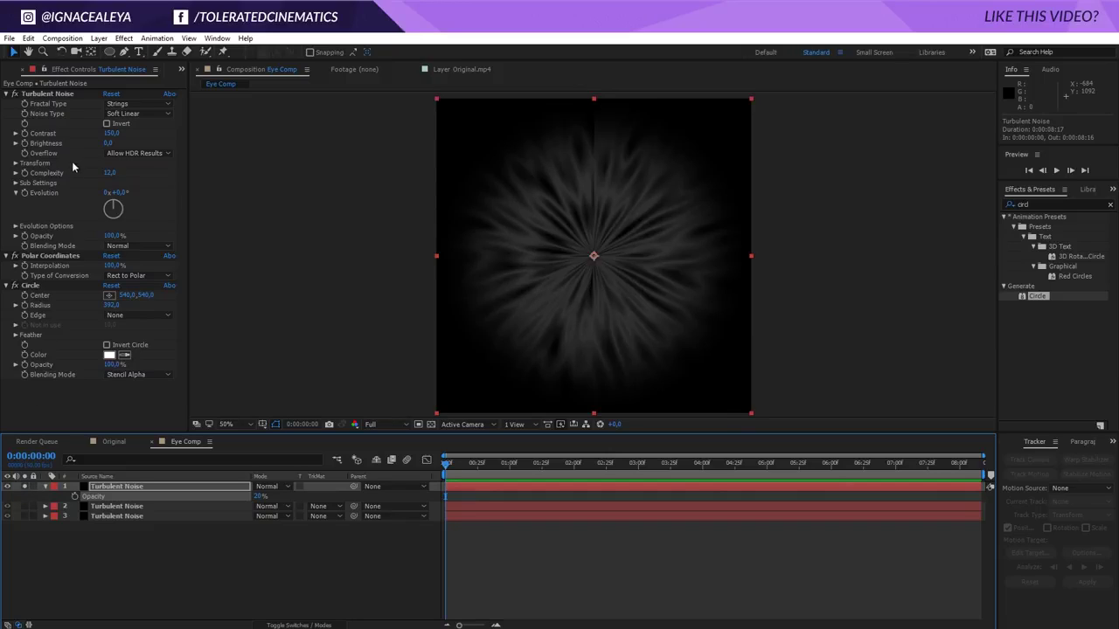
pyautogui.moveTo(111, 133); pyautogui.dragTo(134, 135)
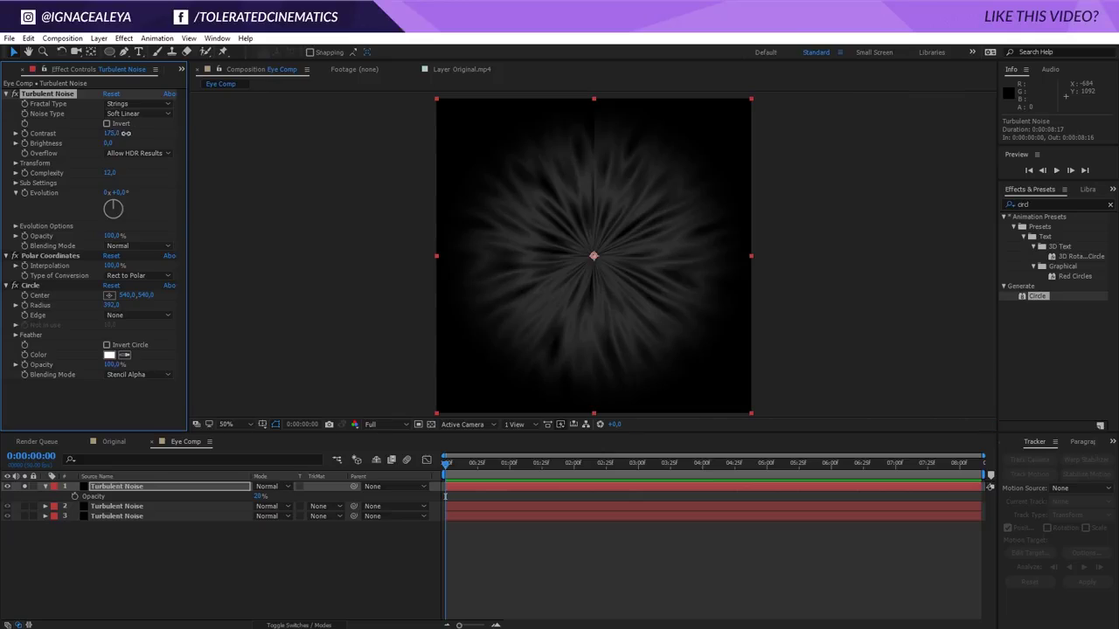
pyautogui.click(16, 163)
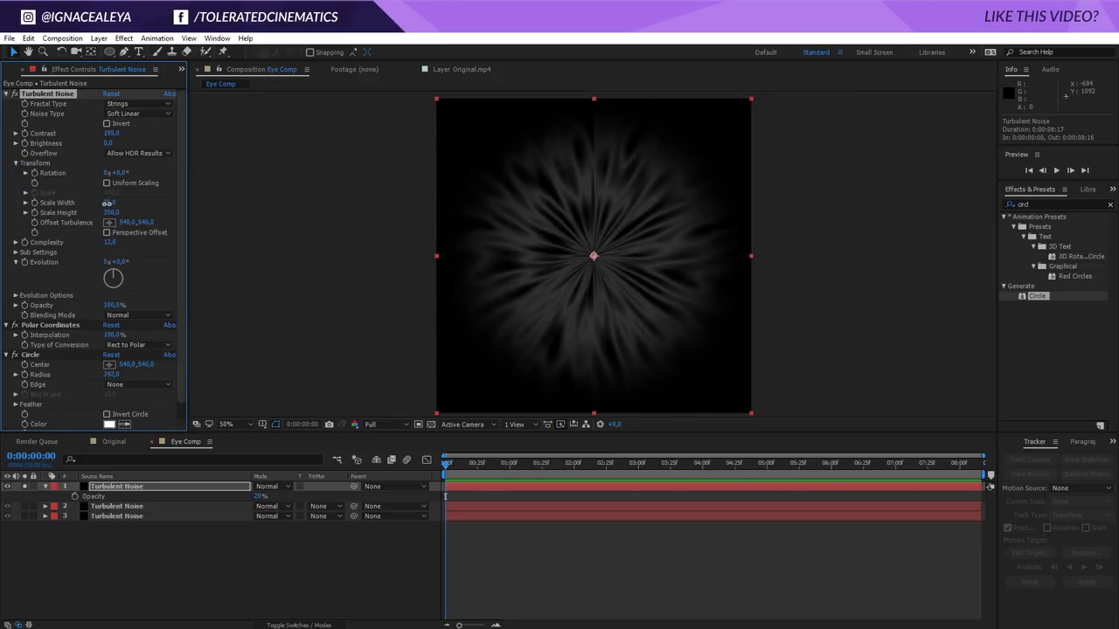
pyautogui.moveTo(107, 202)
pyautogui.mouseDown()
pyautogui.moveTo(101, 229)
pyautogui.moveTo(45, 234)
pyautogui.mouseUp()
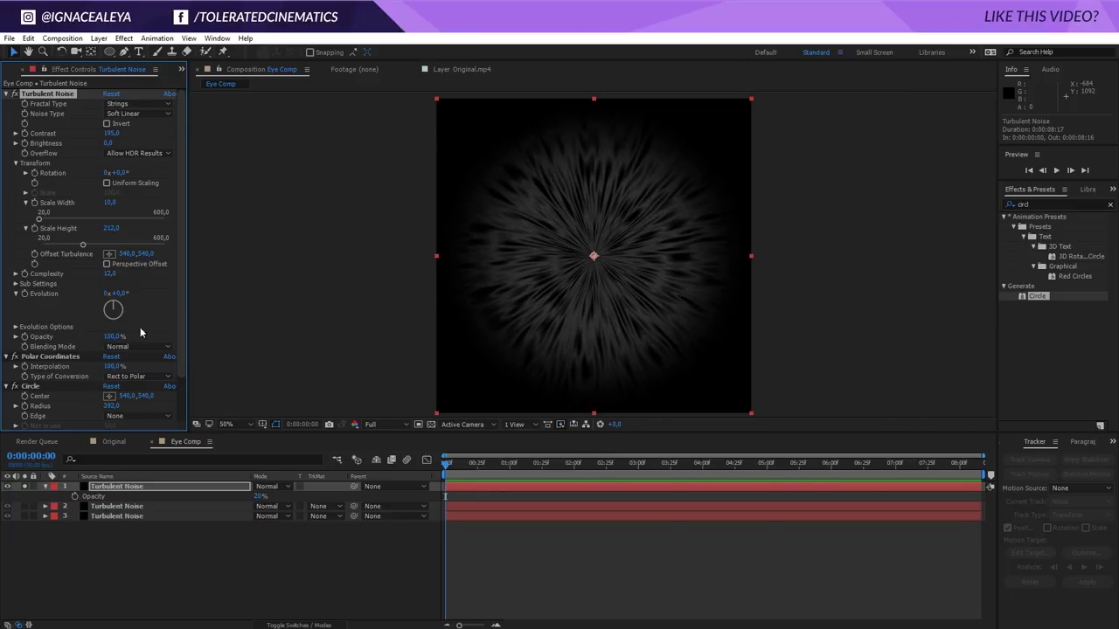
pyautogui.click(25, 487)
# Rotate the first two noise layers to 29° and 39°.
pyautogui.press('r')
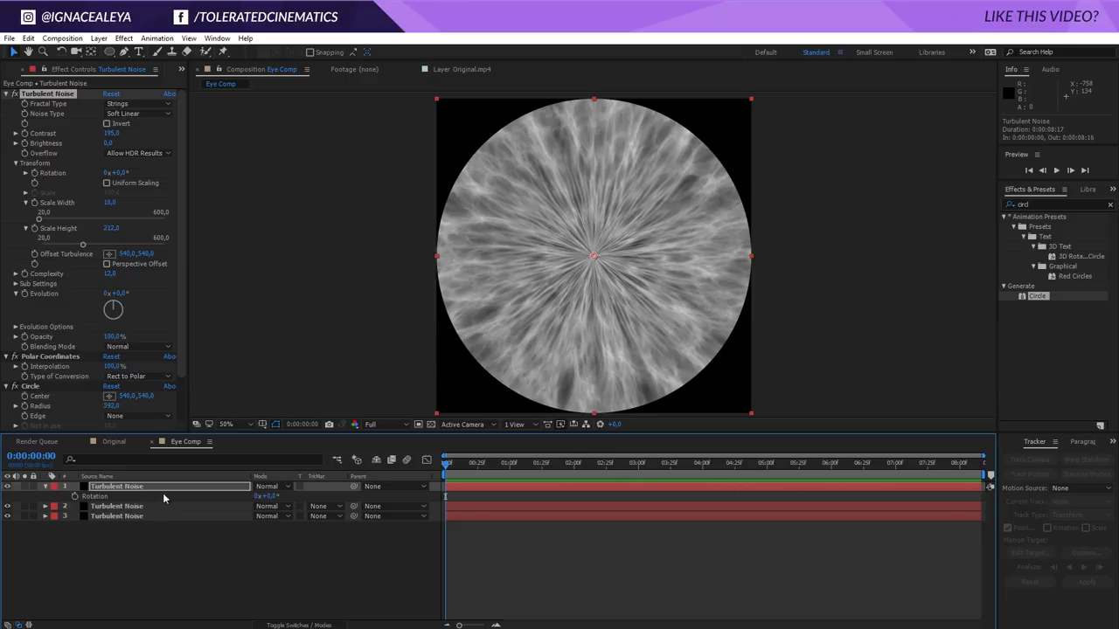
pyautogui.moveTo(266, 495); pyautogui.dragTo(392, 411)
pyautogui.click(179, 506)
pyautogui.press('r')
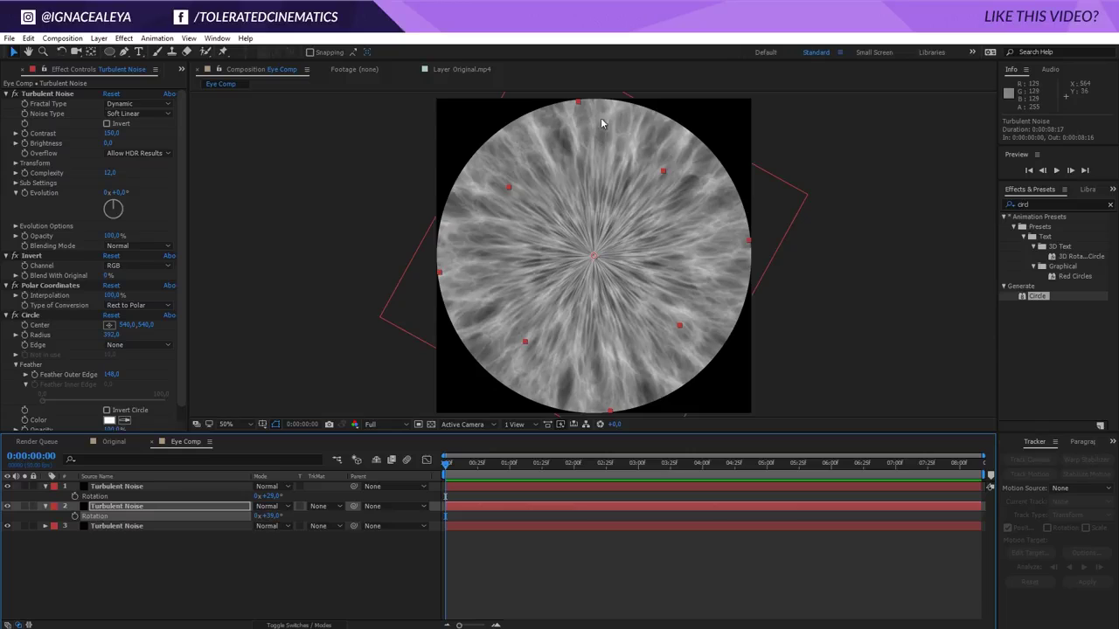
# Duplicate the third noise layer and rotate it to -64°.
pyautogui.click(147, 526)
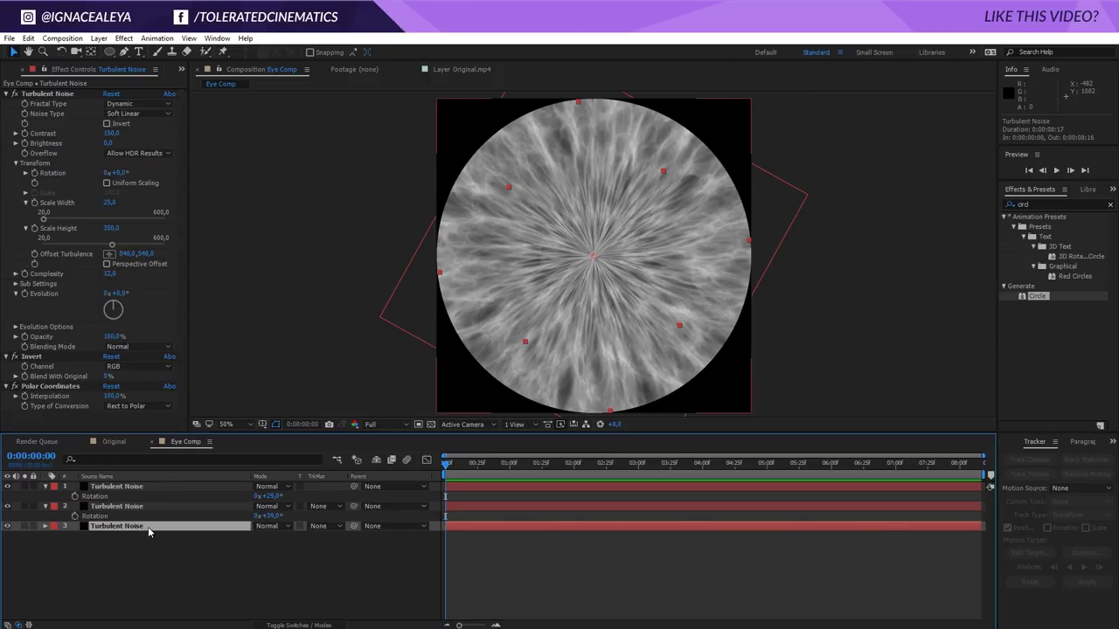
pyautogui.hotkey('ctrl', 'd')
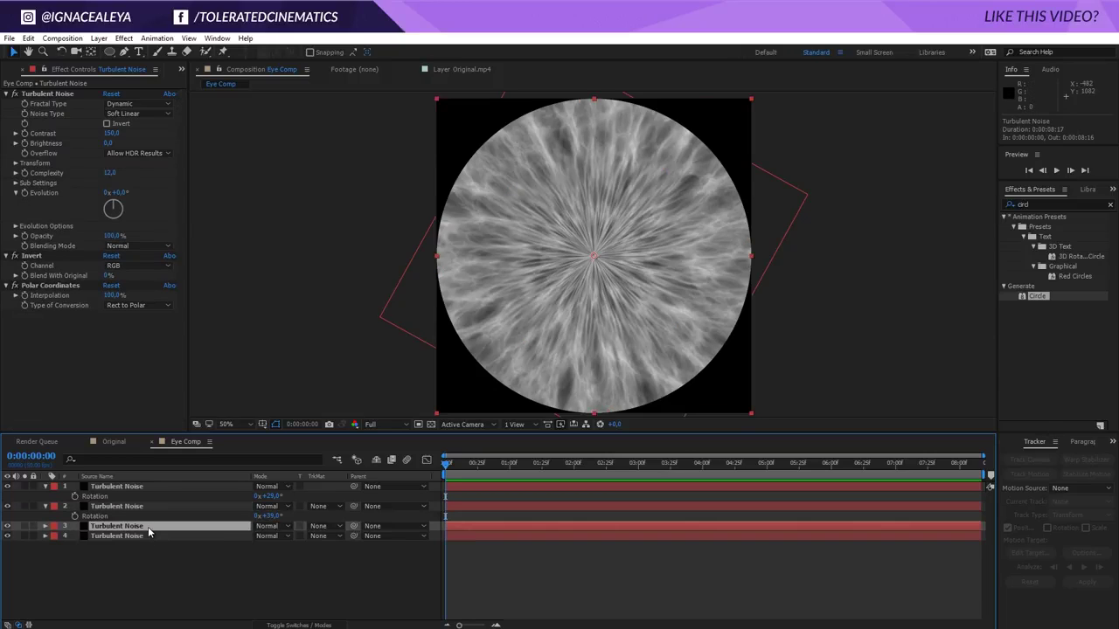
pyautogui.press('r')
pyautogui.moveTo(267, 535); pyautogui.dragTo(237, 539)
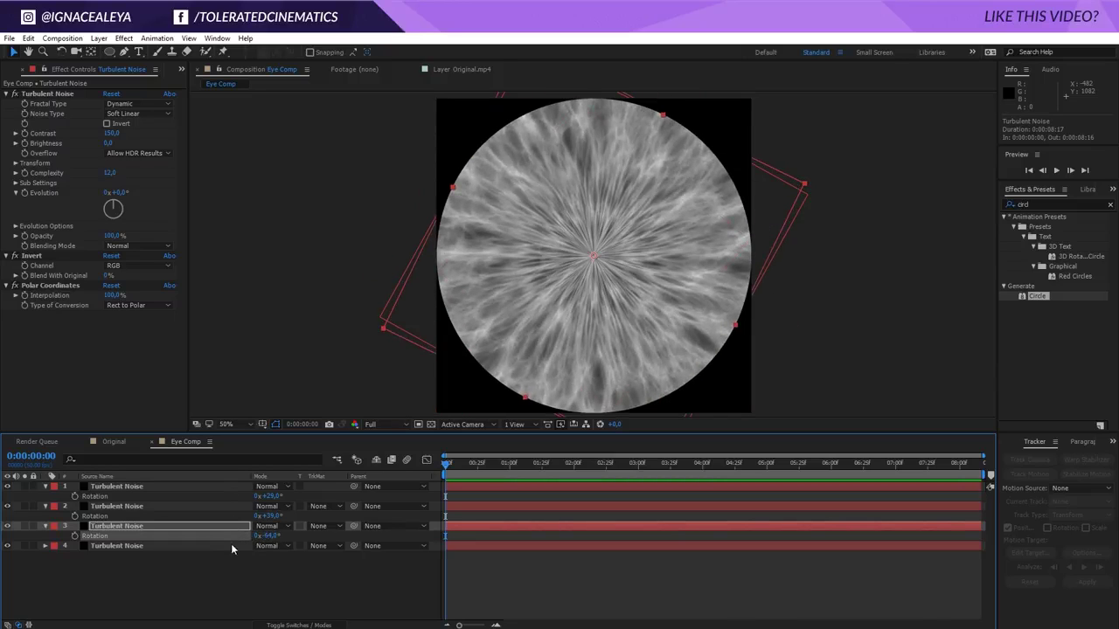
# Set the third noise layer's opacity to 50%.
pyautogui.press('t')
pyautogui.moveTo(257, 536); pyautogui.dragTo(239, 538)
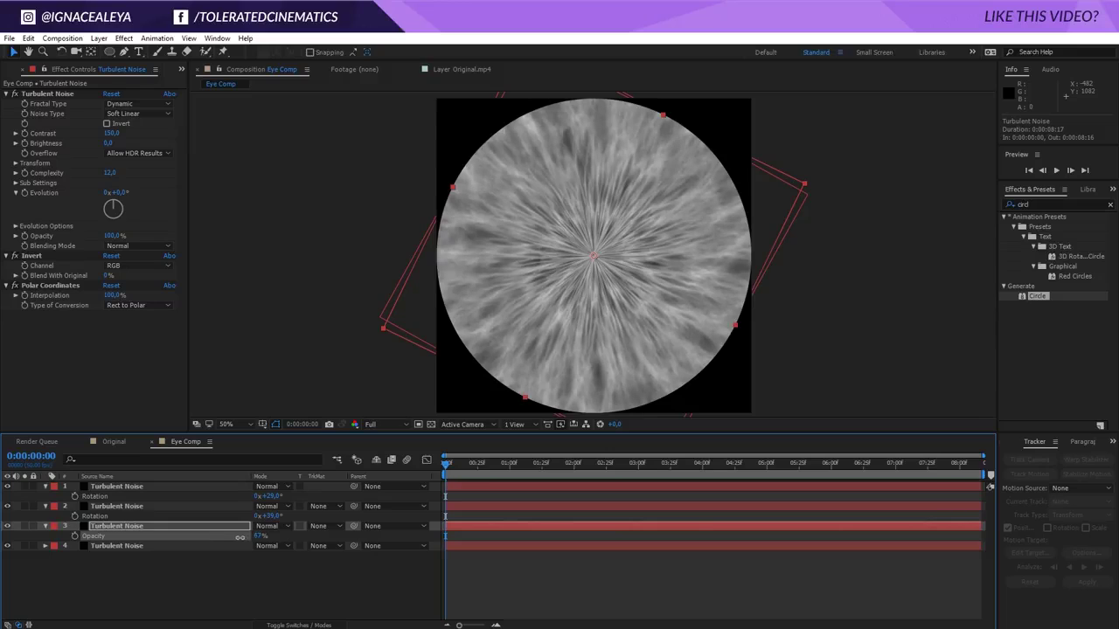
pyautogui.click(260, 535)
pyautogui.write('50')
pyautogui.press('Return')
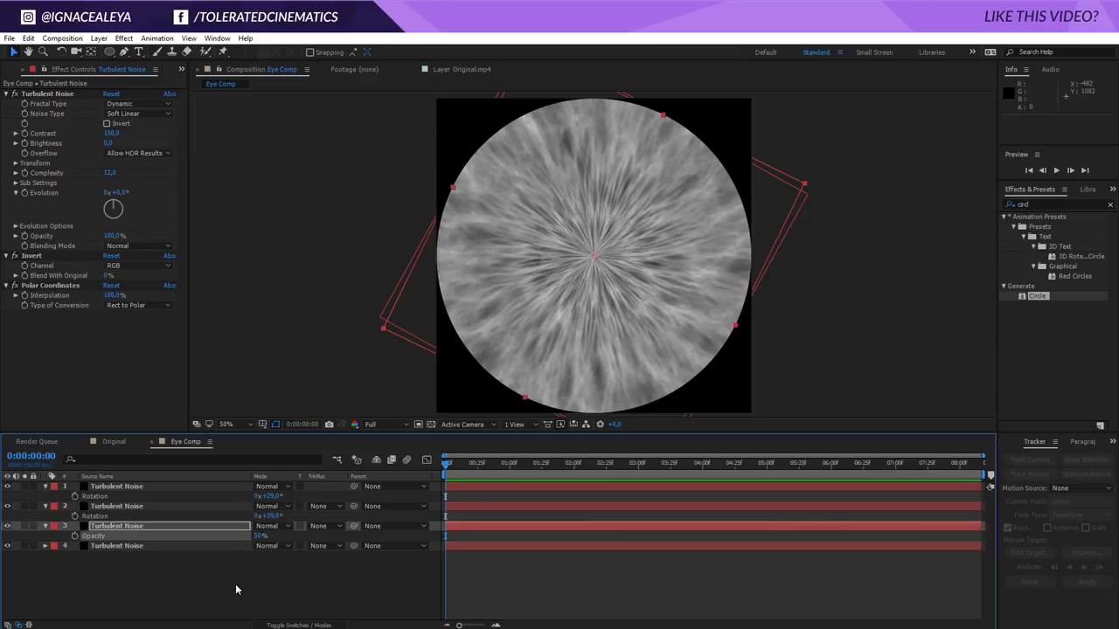
# Collapse the first three noise layers' properties and expand the fourth.
pyautogui.click(45, 487)
pyautogui.click(45, 496)
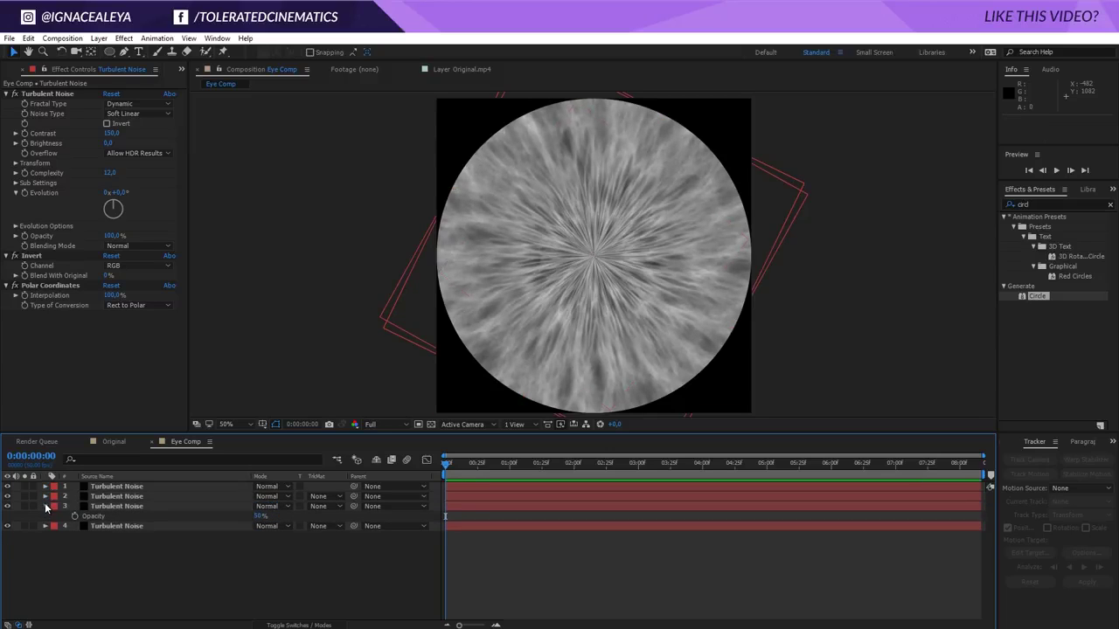
pyautogui.click(45, 506)
pyautogui.click(46, 516)
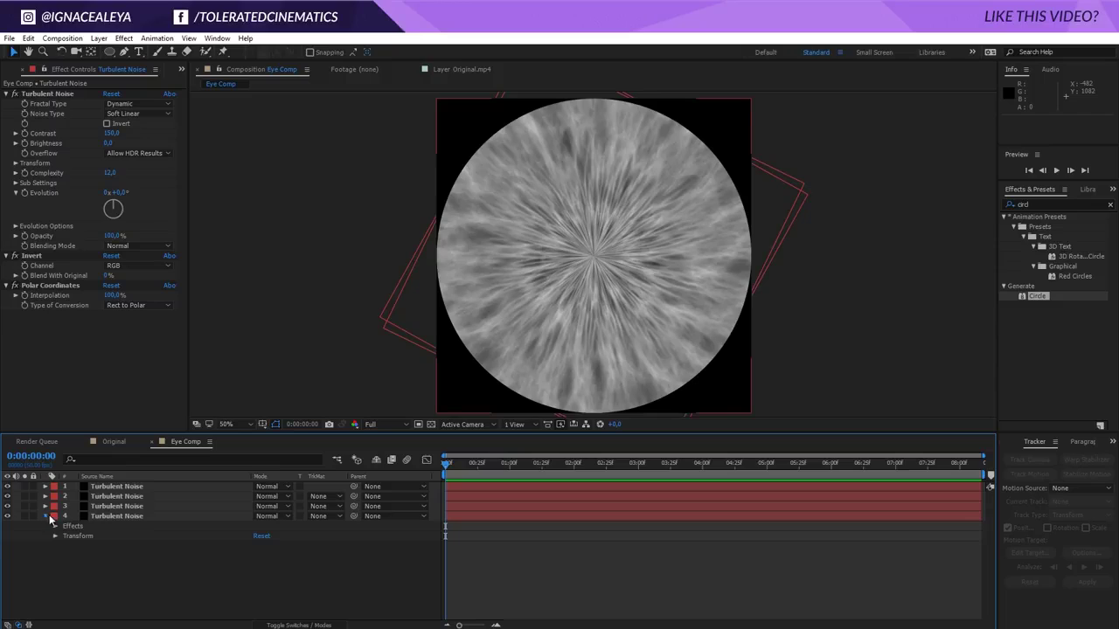
# Duplicate the top noise layer with Edit > Duplicate and set its Fractal Type to Basic.
pyautogui.click(46, 516)
pyautogui.click(119, 486)
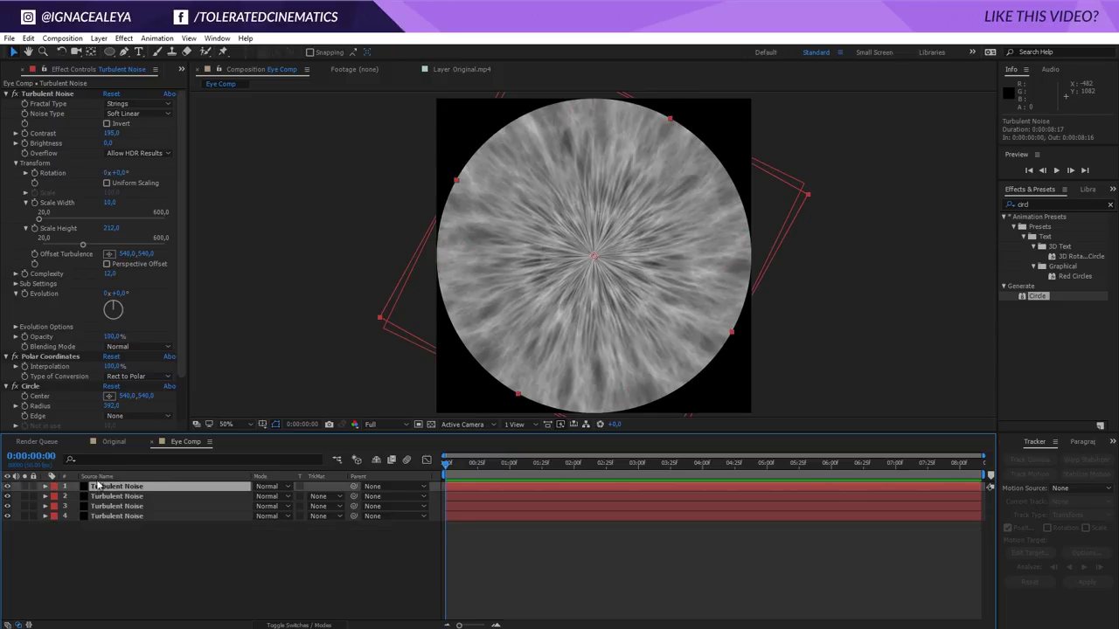
pyautogui.click(28, 38)
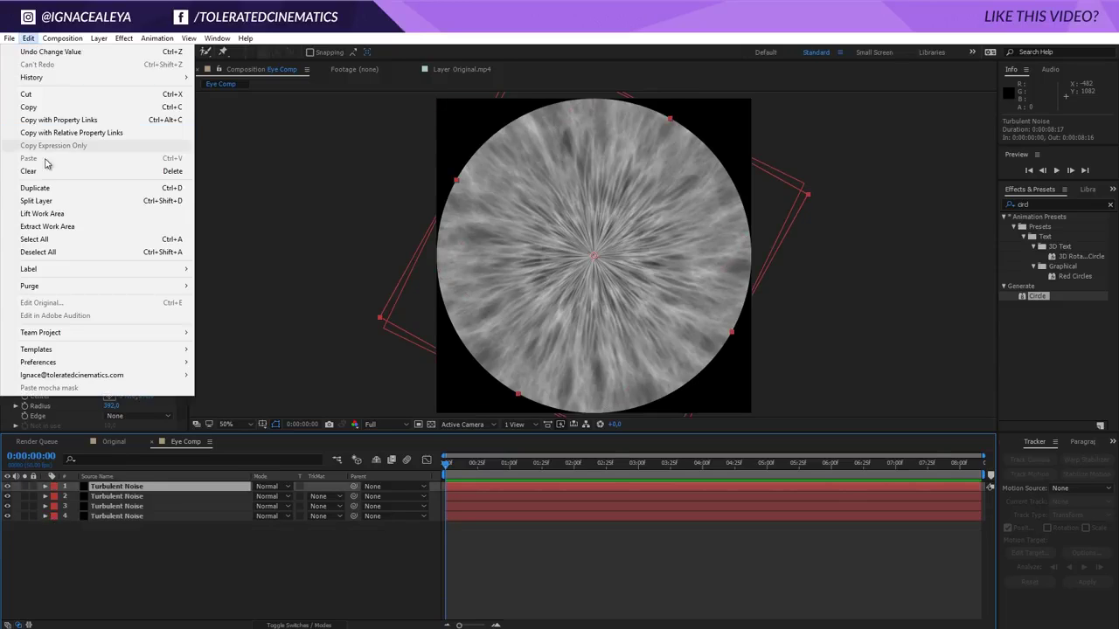
pyautogui.click(38, 188)
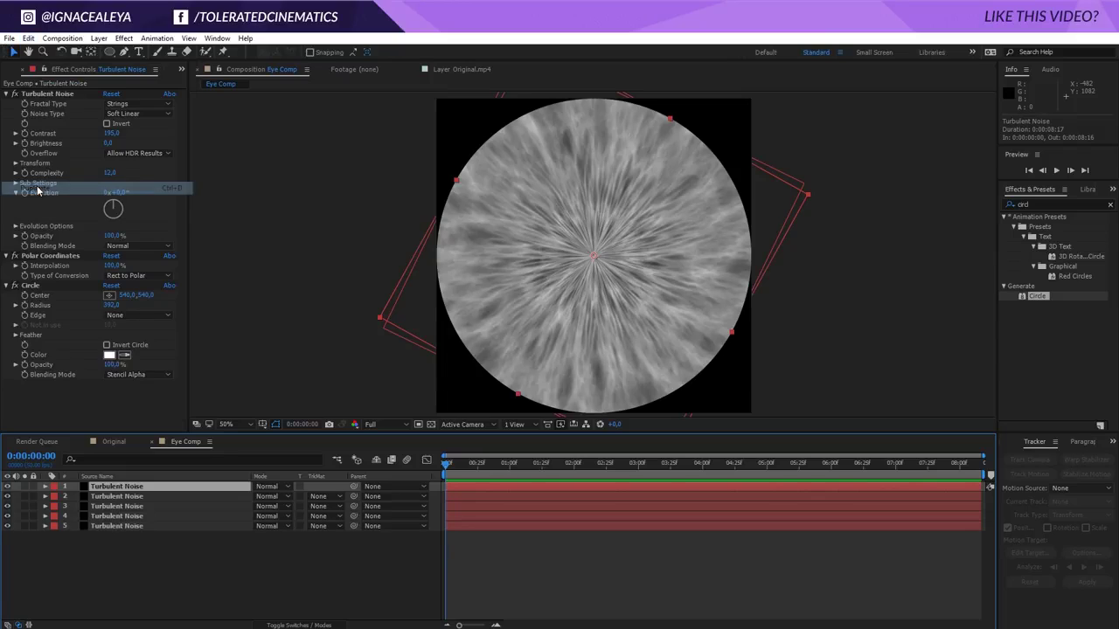
pyautogui.click(127, 106)
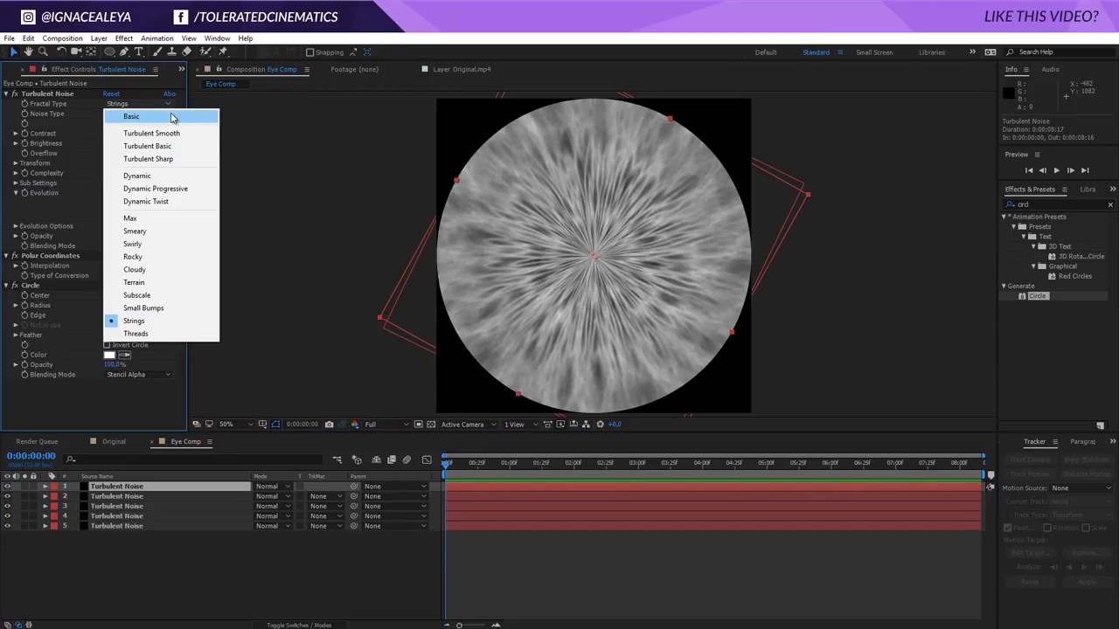
pyautogui.click(169, 116)
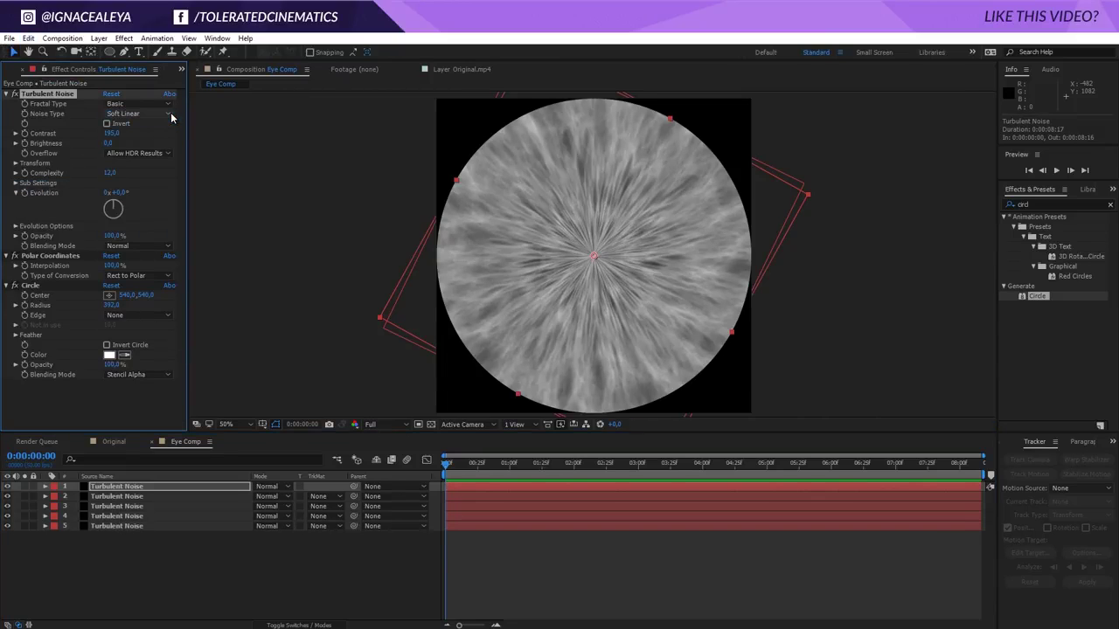
# Solo the new noise layer and set its Scale Width to 5.
pyautogui.click(27, 492)
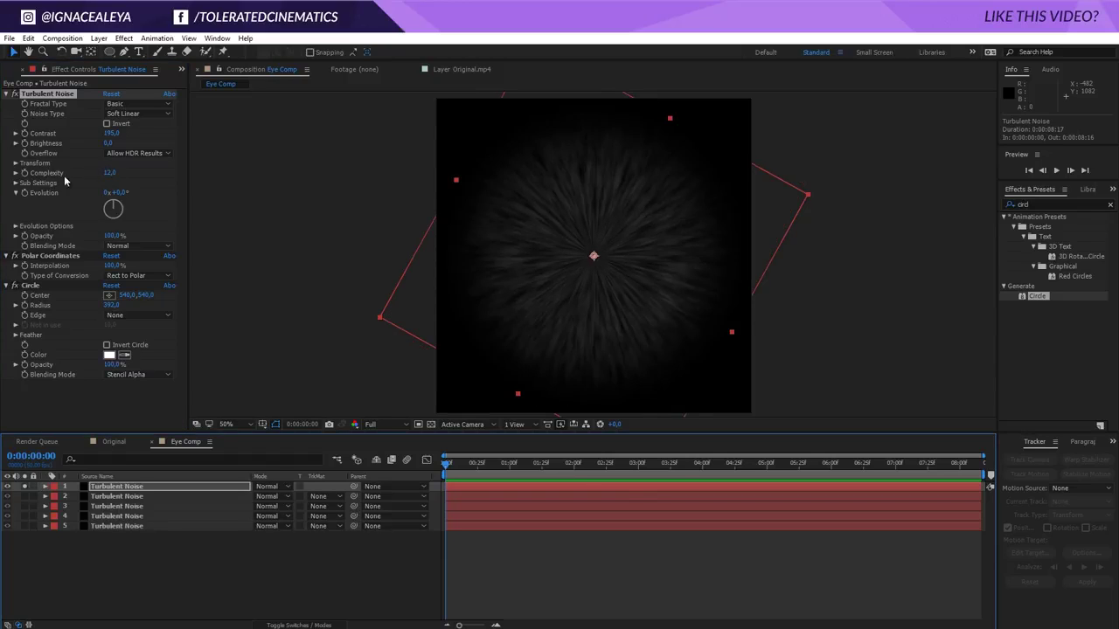
pyautogui.click(15, 163)
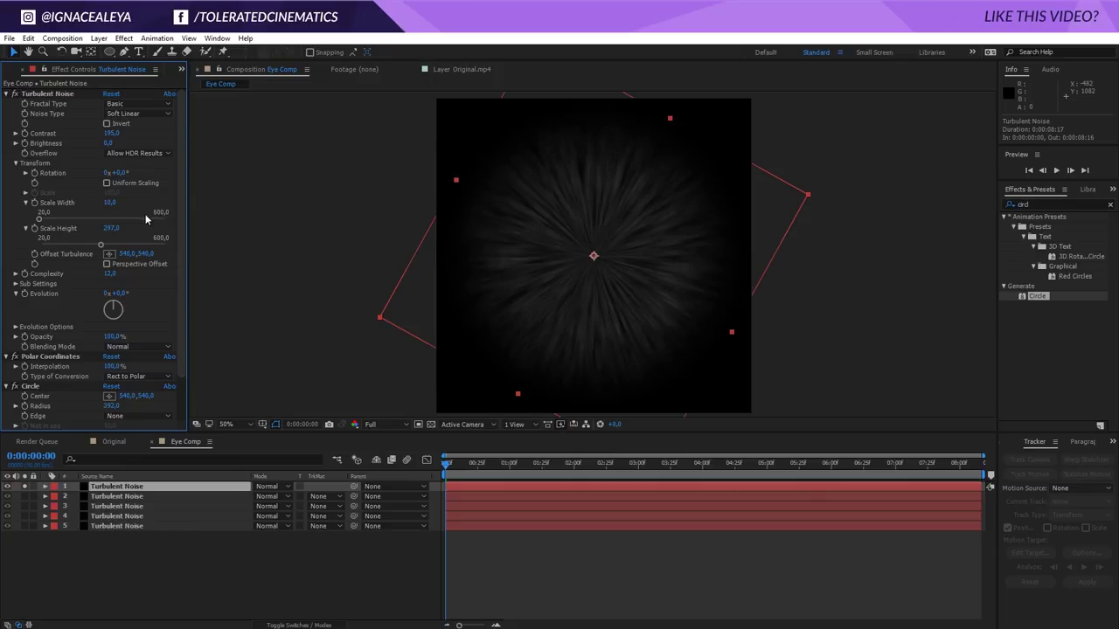
pyautogui.click(110, 203)
pyautogui.write('5')
pyautogui.press('Return')
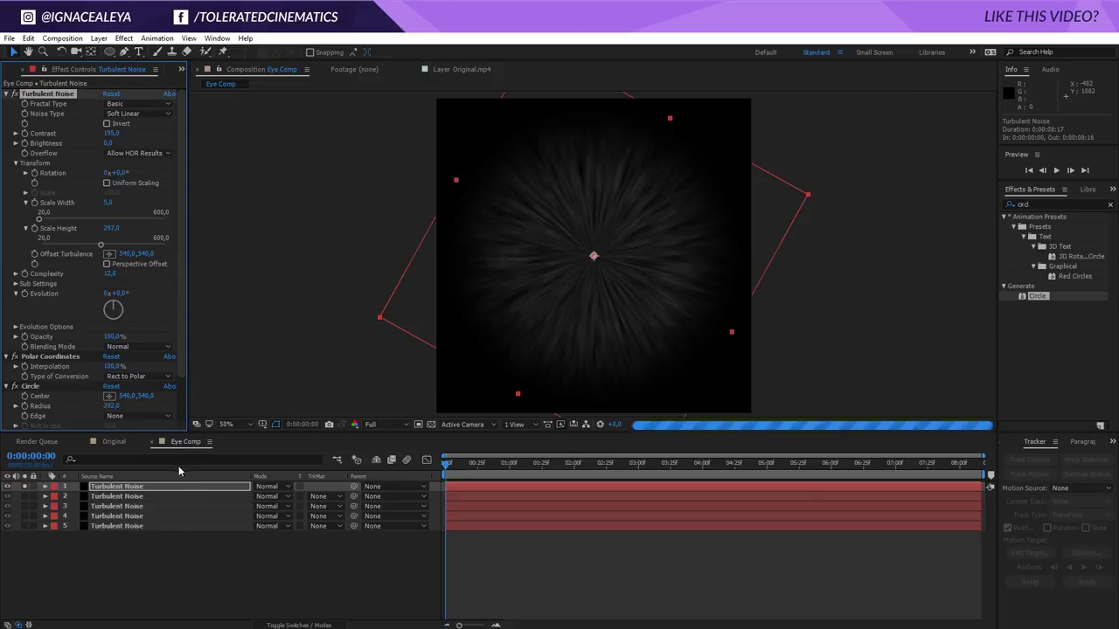
# Raise the layer's opacity to 100%, Contrast to 227 and Scale Height to 605.
pyautogui.click(176, 486)
pyautogui.press('t')
pyautogui.moveTo(258, 496); pyautogui.dragTo(289, 497)
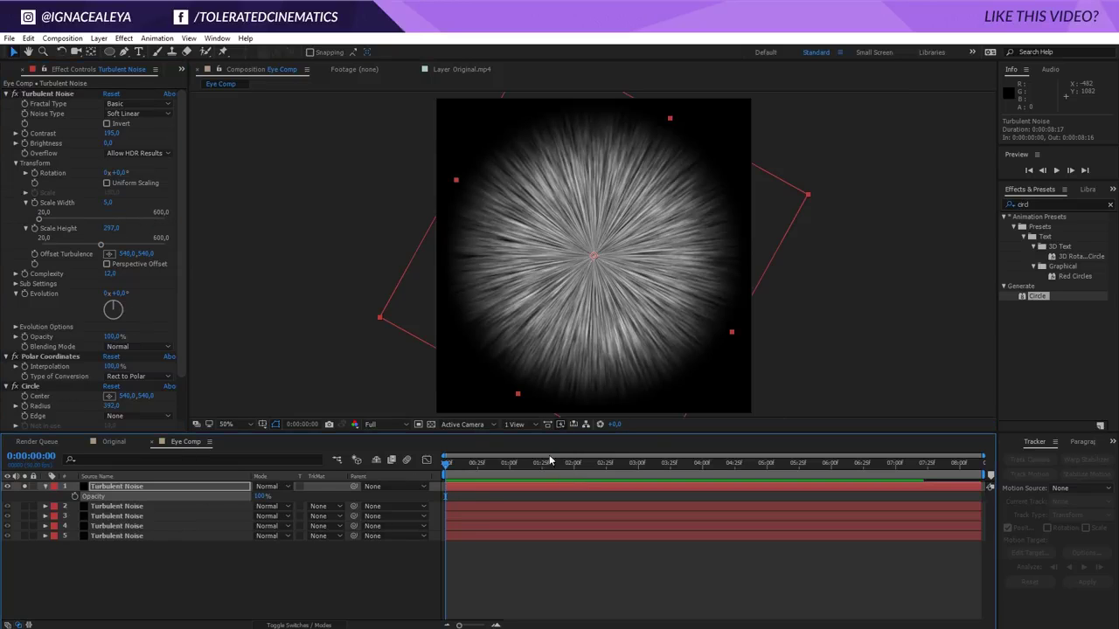
pyautogui.click(260, 497)
pyautogui.press('Return')
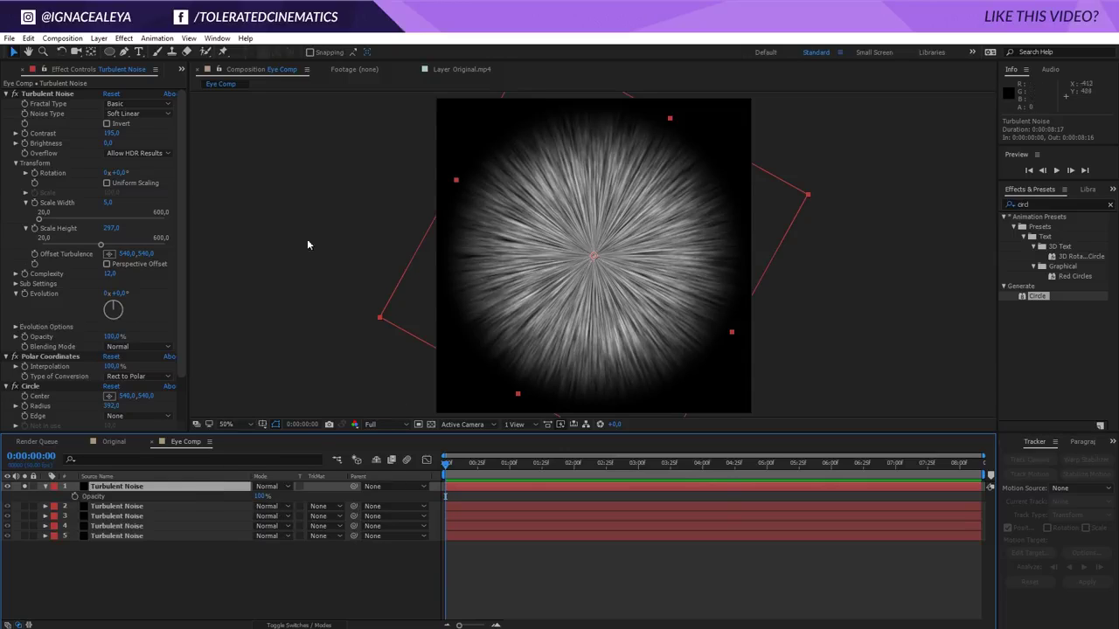
pyautogui.moveTo(111, 133); pyautogui.dragTo(95, 150)
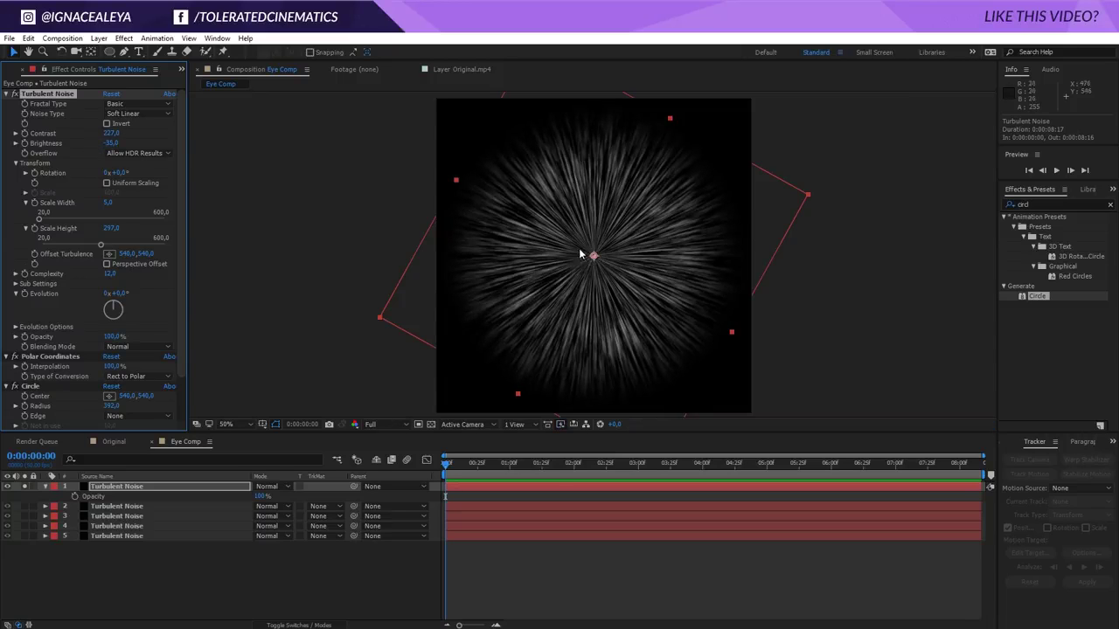
pyautogui.moveTo(114, 229); pyautogui.dragTo(300, 230)
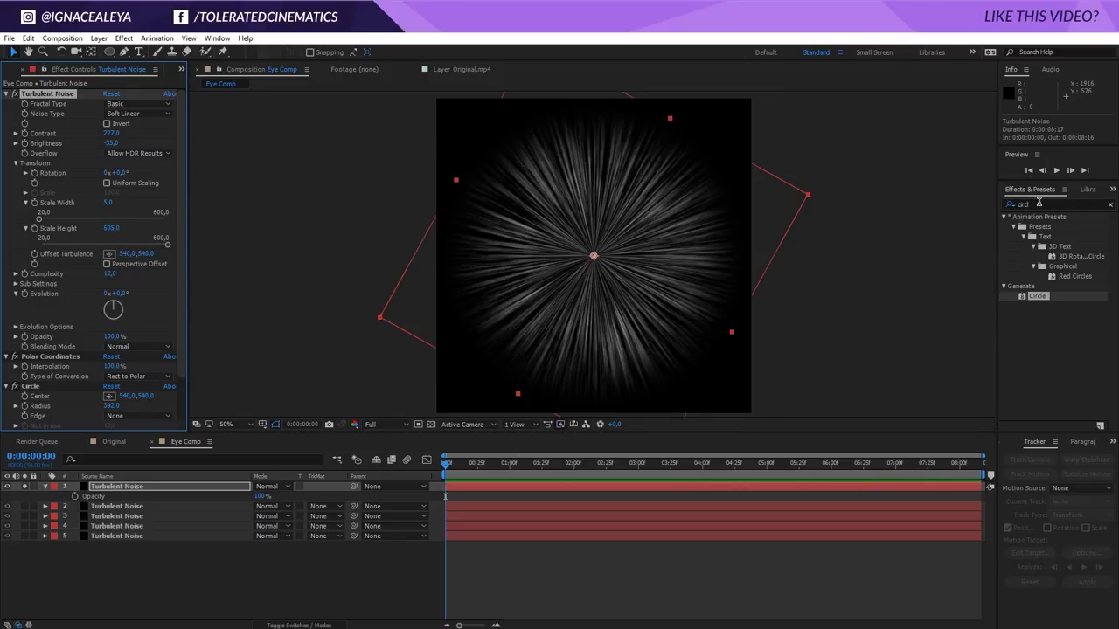
# Apply Ripple to the top noise layer, raise its Radius, and set Wave Height to 20.
pyautogui.press('BackSpace')
pyautogui.press('BackSpace')
pyautogui.press('BackSpace')
pyautogui.press('BackSpace')
pyautogui.press('BackSpace')
pyautogui.write('rippl')
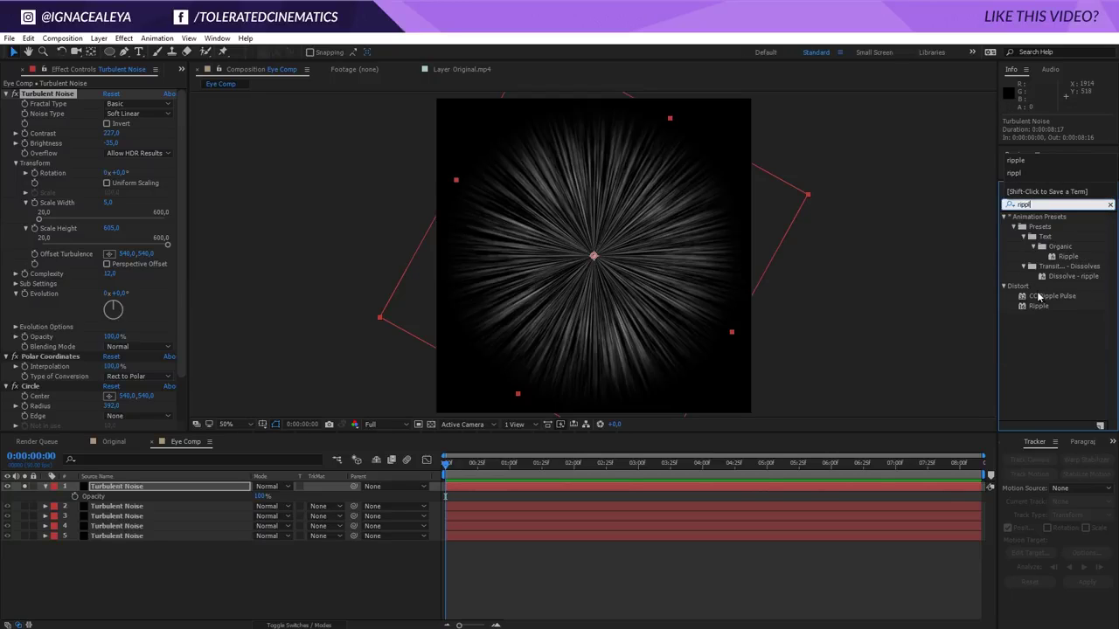
pyautogui.moveTo(1038, 305); pyautogui.dragTo(462, 487)
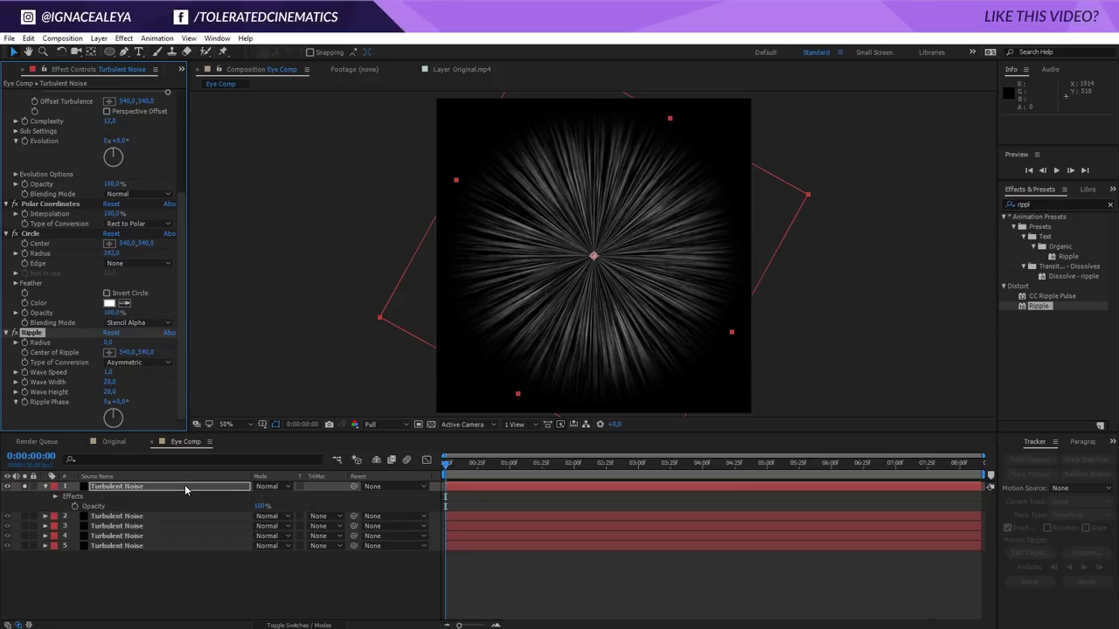
pyautogui.moveTo(108, 342); pyautogui.dragTo(126, 343)
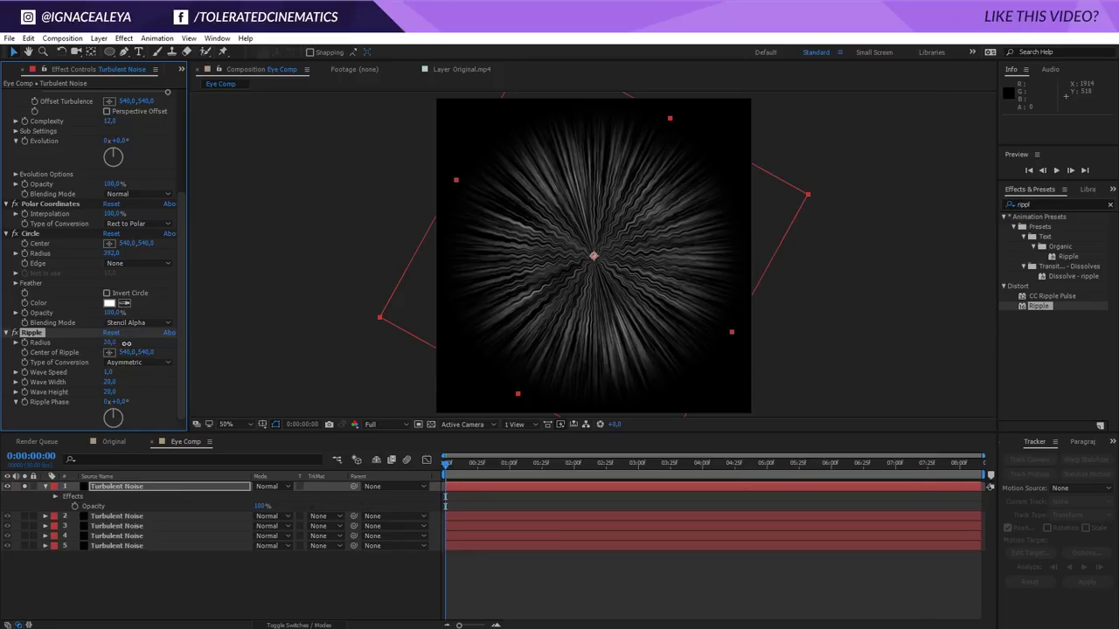
pyautogui.click(109, 392)
pyautogui.write('20')
pyautogui.press('Return')
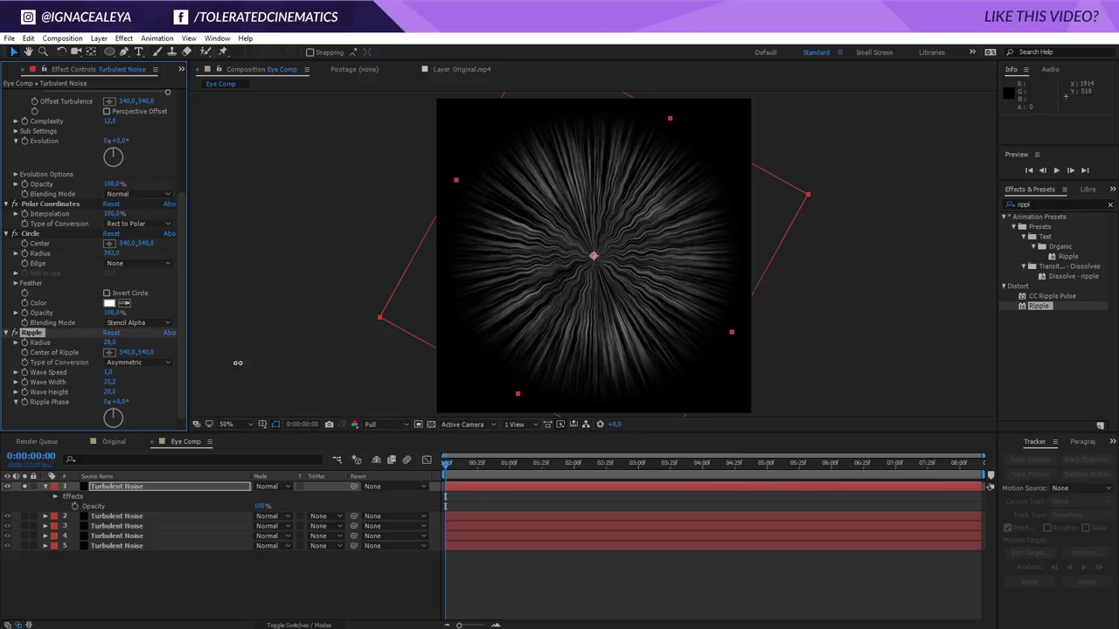
# Reduce Wave Width to about 38.4, set Wave Speed to 0, and increase the Ripple Radius further.
pyautogui.moveTo(259, 361)
pyautogui.mouseDown()
pyautogui.moveTo(174, 394)
pyautogui.moveTo(97, 391)
pyautogui.moveTo(140, 392)
pyautogui.moveTo(109, 393)
pyautogui.mouseUp()
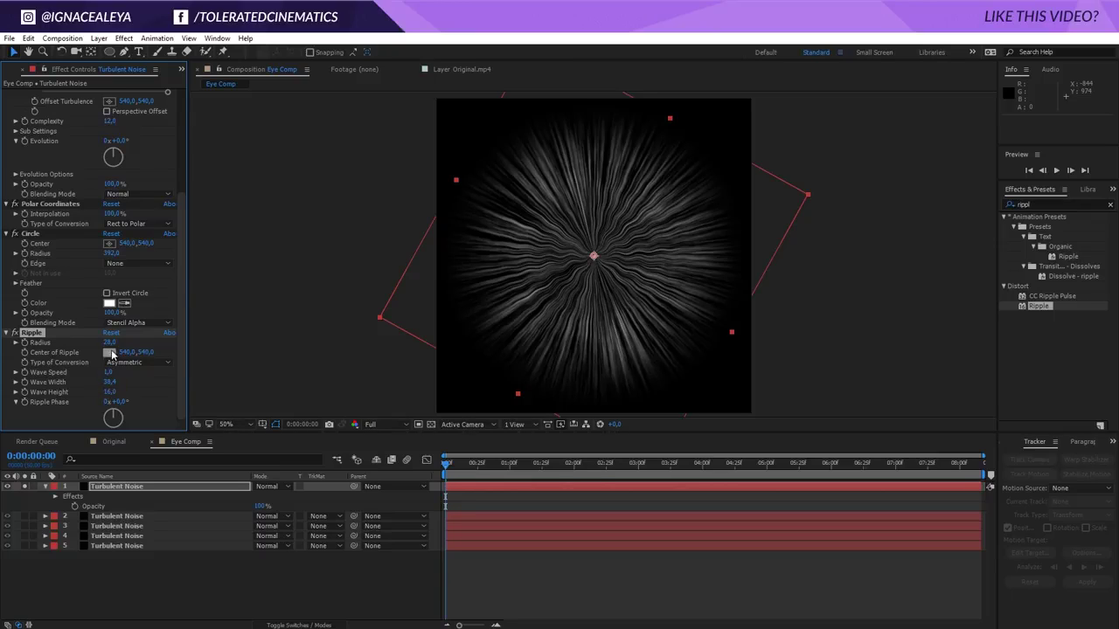
pyautogui.click(107, 371)
pyautogui.write('0')
pyautogui.press('Return')
pyautogui.moveTo(118, 341)
pyautogui.mouseDown()
pyautogui.moveTo(157, 342)
pyautogui.moveTo(112, 345)
pyautogui.mouseUp()
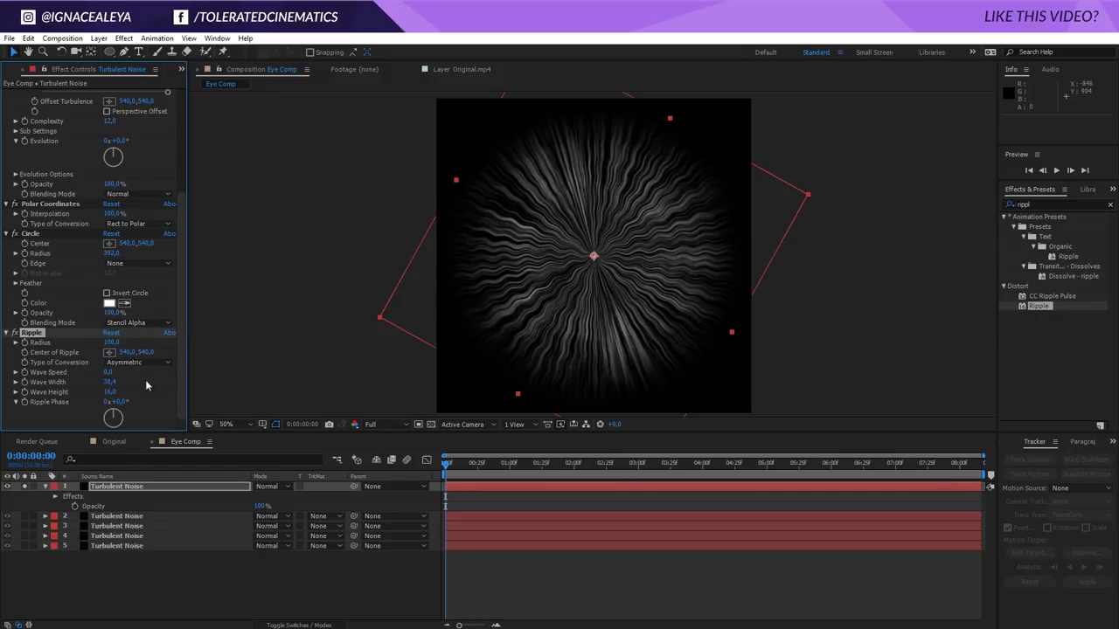
# Settle Ripple Wave Width at 30 and Wave Height at 10, then unsolo the top layer.
pyautogui.click(111, 382)
pyautogui.write('20')
pyautogui.press('Return')
pyautogui.click(114, 384)
pyautogui.write('3')
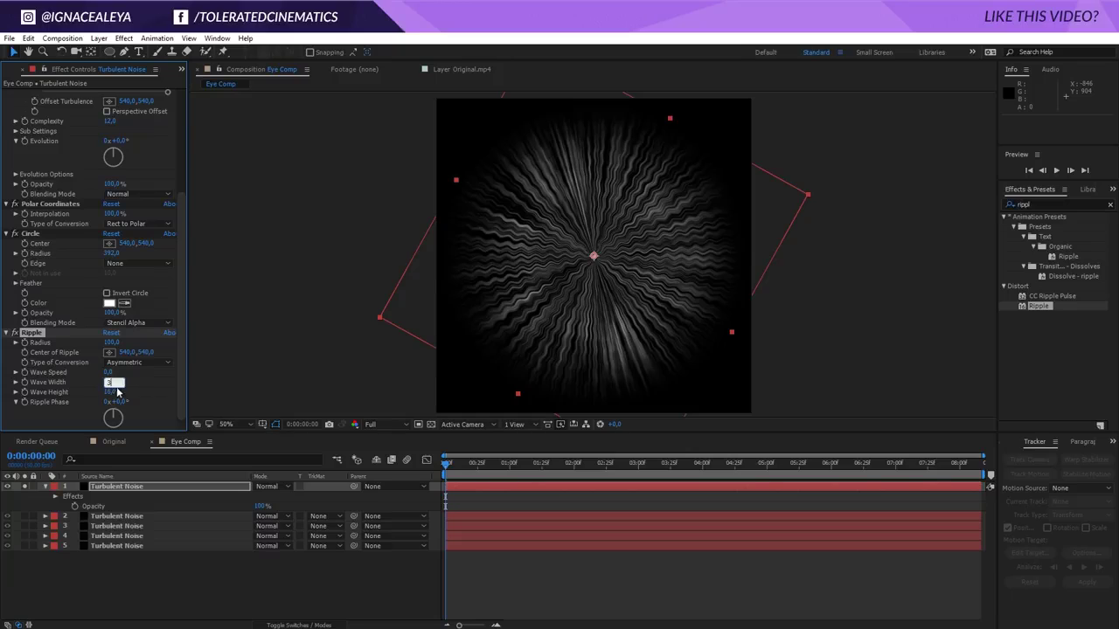
pyautogui.write('0')
pyautogui.press('Return')
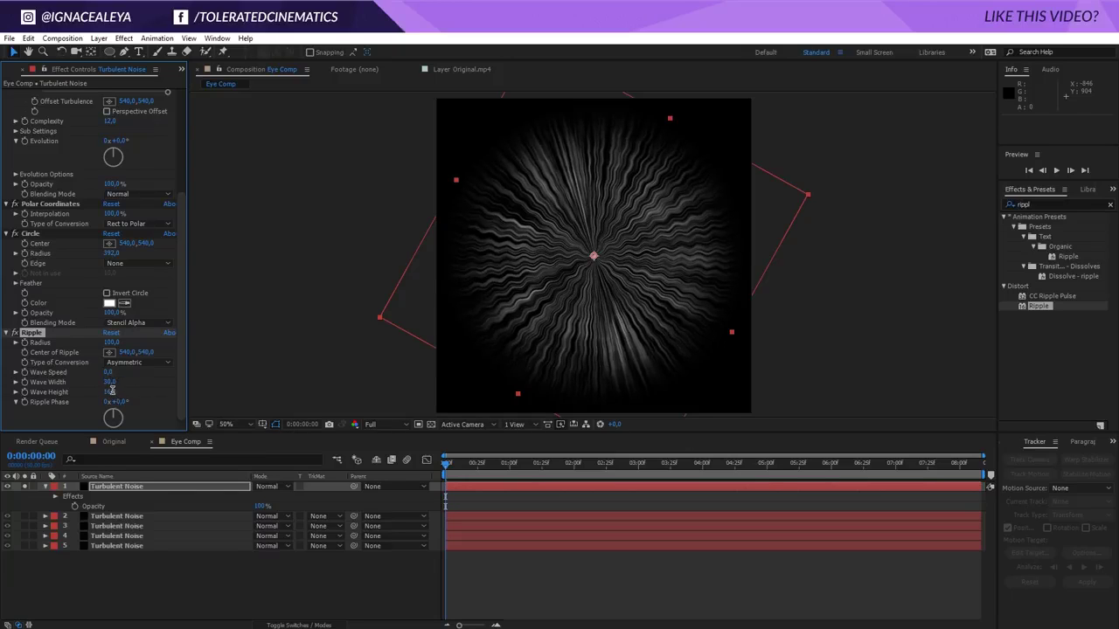
pyautogui.moveTo(111, 391); pyautogui.dragTo(112, 398)
pyautogui.click(24, 486)
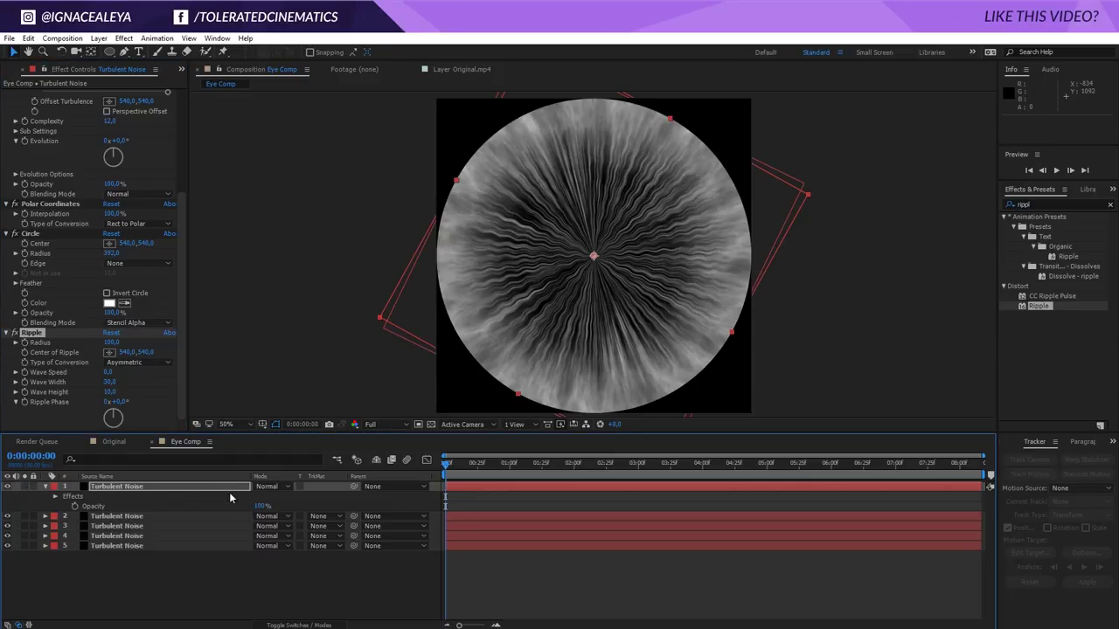
# Switch the top noise layer to Add mode and tune its opacity from 38% up to about 94%.
pyautogui.click(267, 487)
pyautogui.click(352, 243)
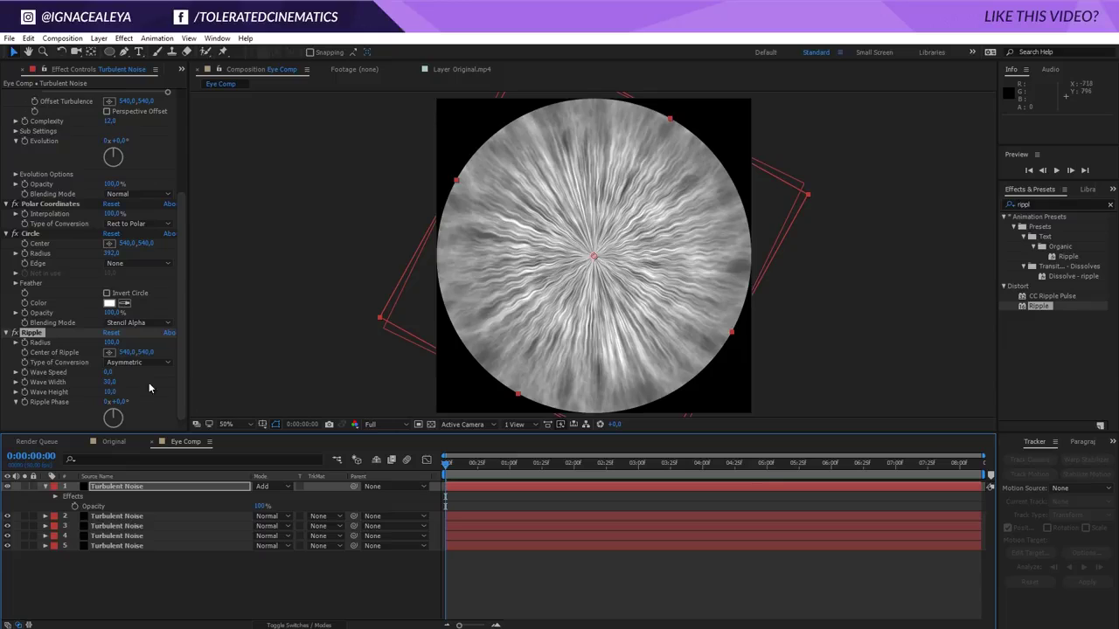
pyautogui.press('t')
pyautogui.press('t')
pyautogui.moveTo(260, 497); pyautogui.dragTo(211, 501)
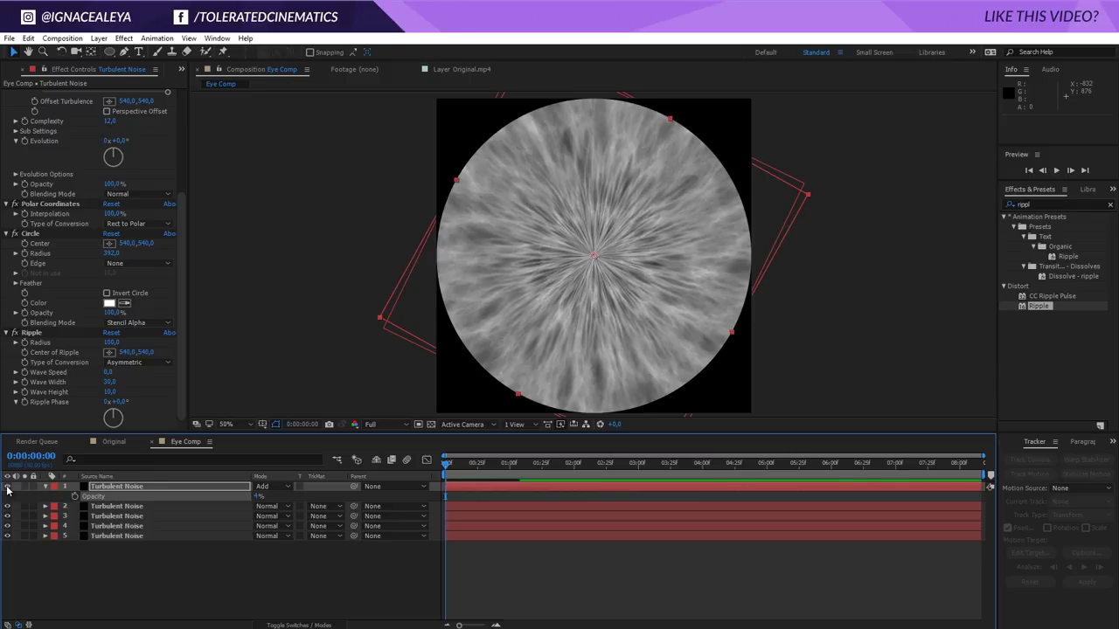
pyautogui.click(61, 495)
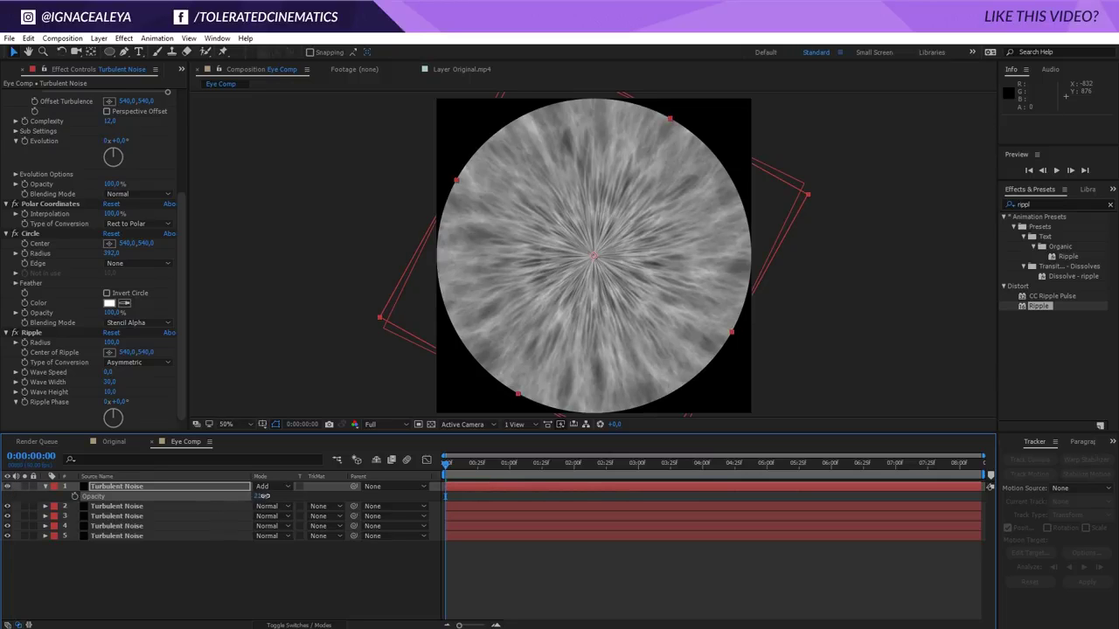
pyautogui.moveTo(264, 495); pyautogui.dragTo(3, 494)
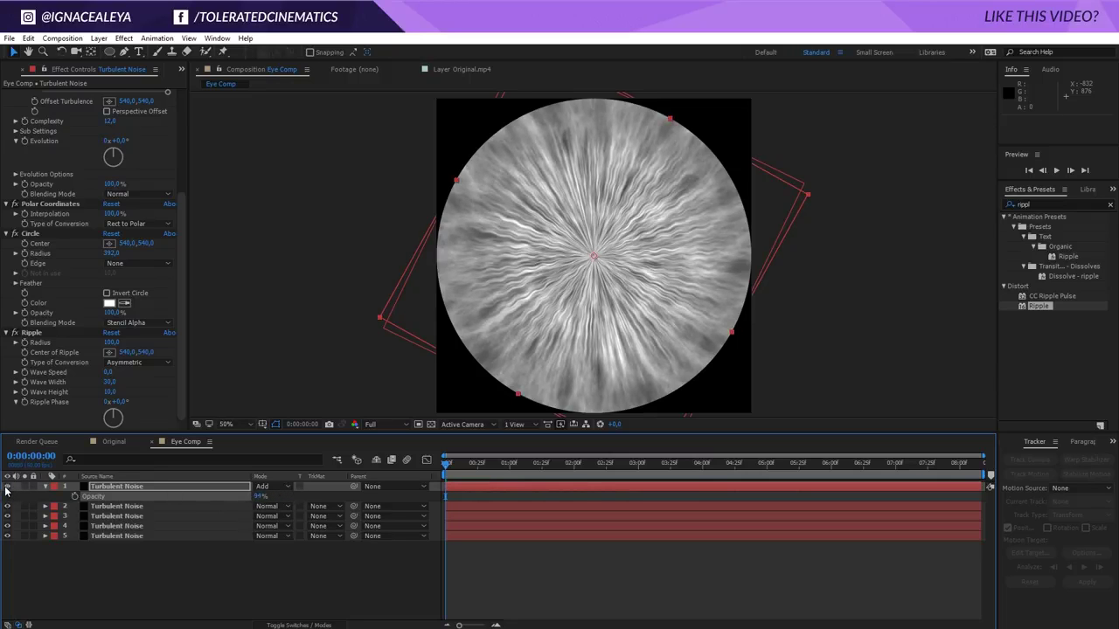
# Change the top noise layer to Screen mode and compare the iris with it hidden and shown.
pyautogui.click(267, 486)
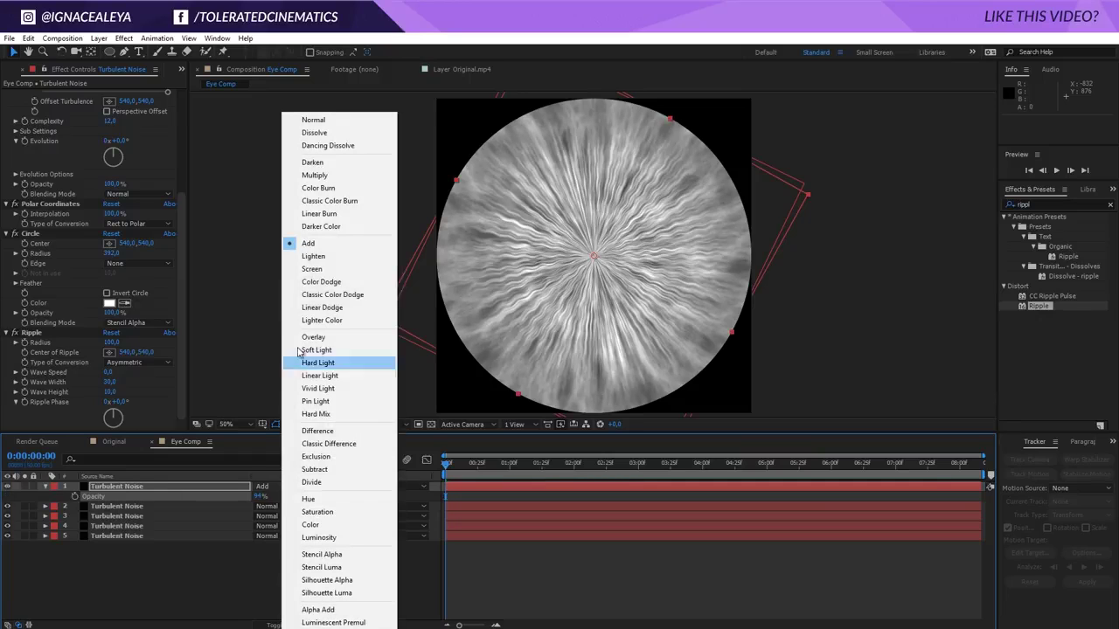
pyautogui.click(313, 270)
pyautogui.click(7, 487)
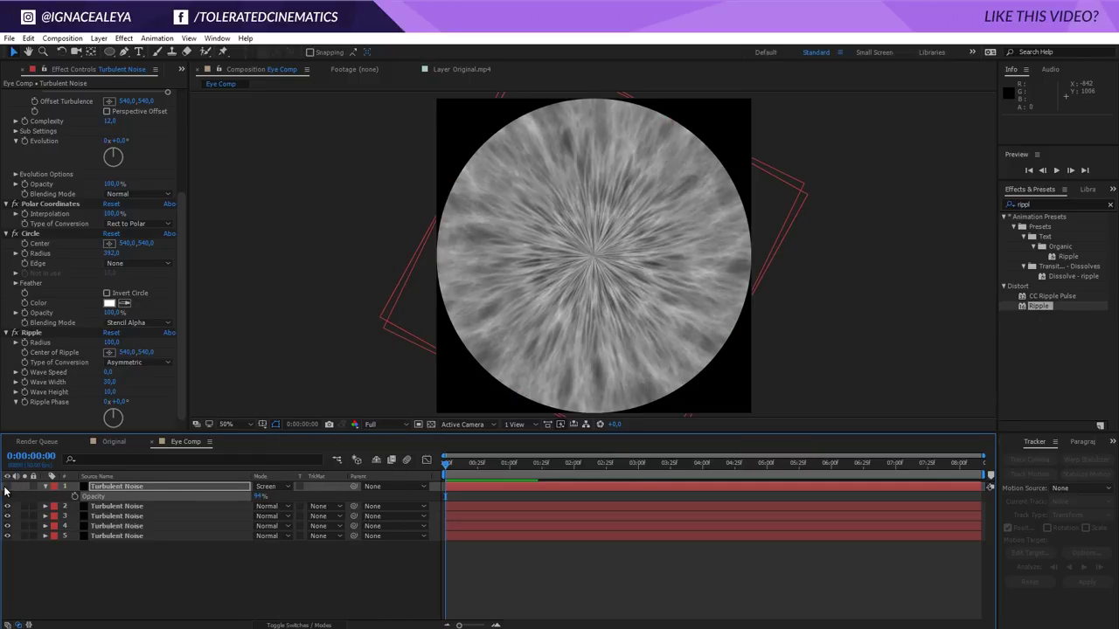
pyautogui.click(7, 487)
pyautogui.click(7, 487)
pyautogui.click(7, 486)
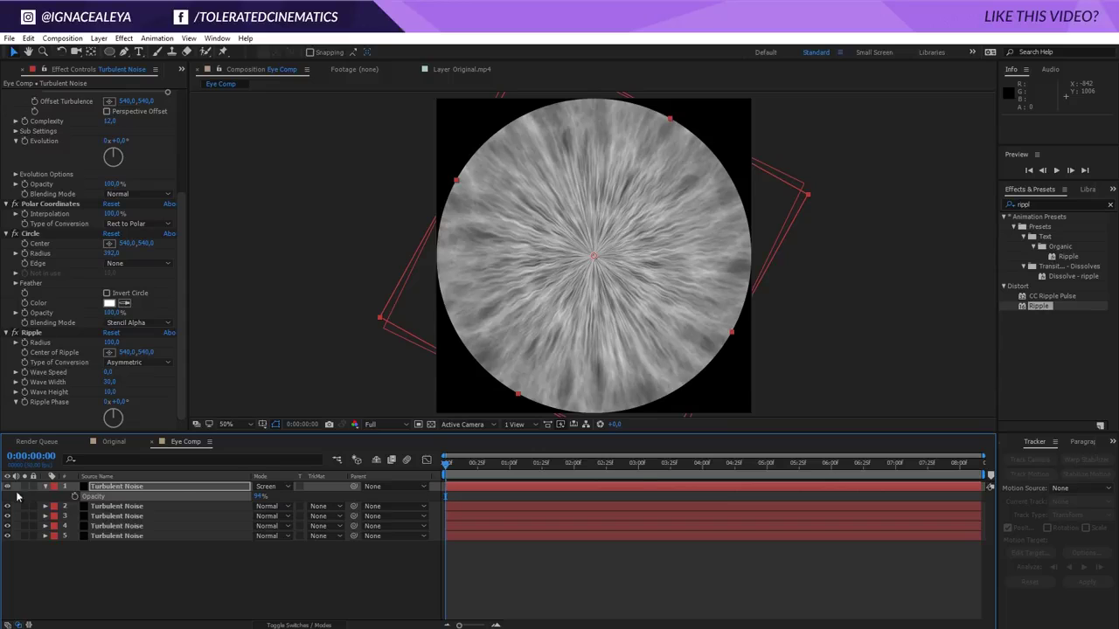
# Rotate the top noise layer to 82° and set its Turbulent Noise Scale Width to 10.
pyautogui.press('r')
pyautogui.moveTo(264, 496); pyautogui.dragTo(300, 496)
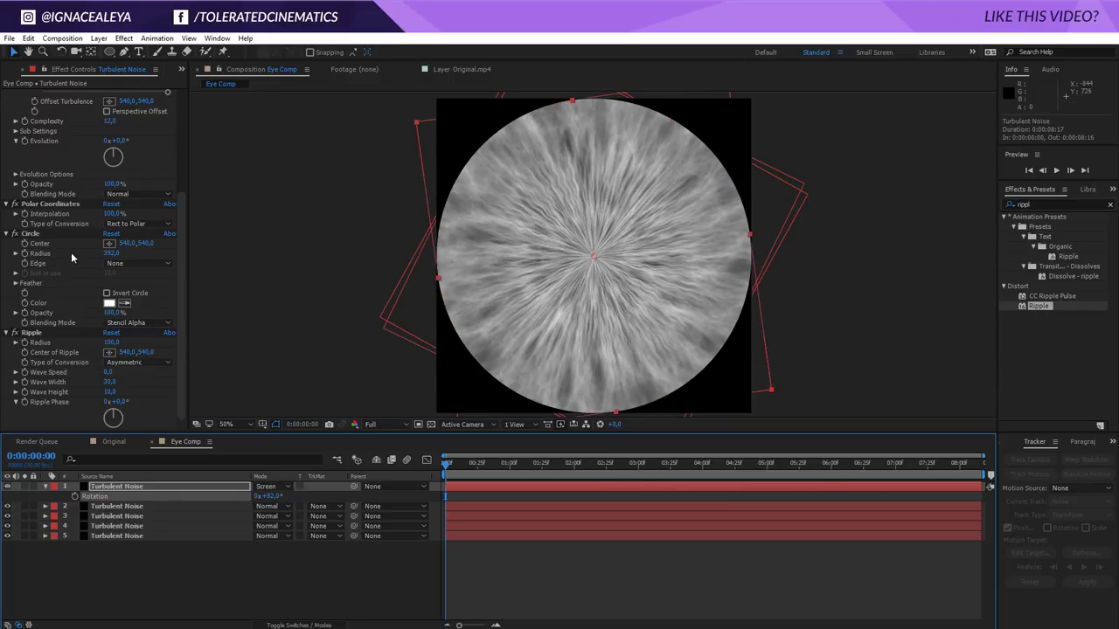
pyautogui.scroll(4, 71, 251)
pyautogui.click(108, 202)
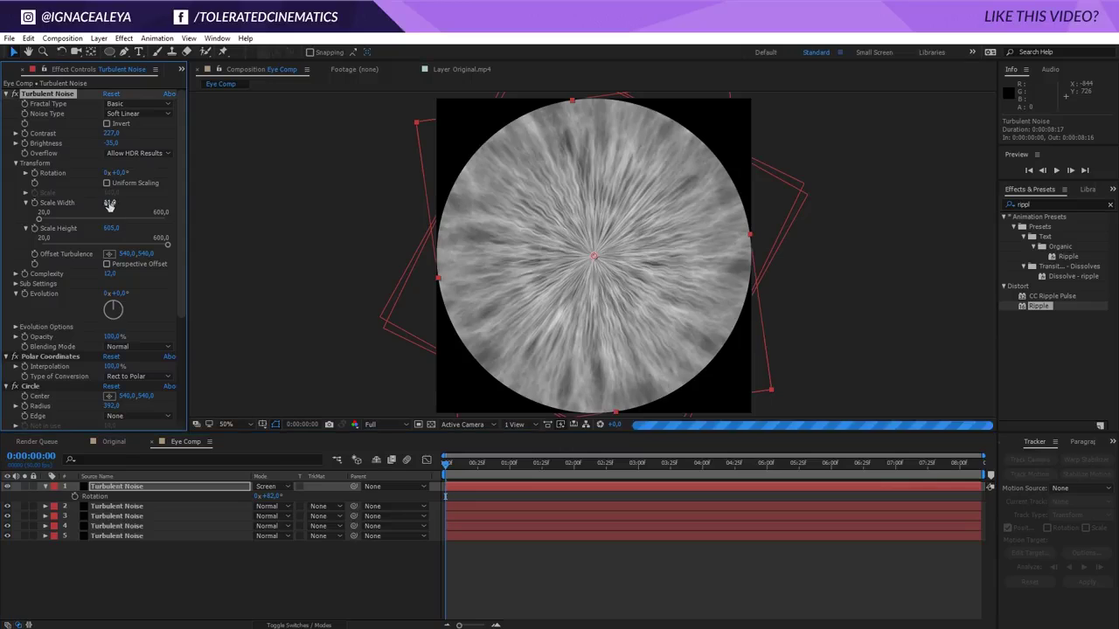
pyautogui.write('10')
pyautogui.press('Return')
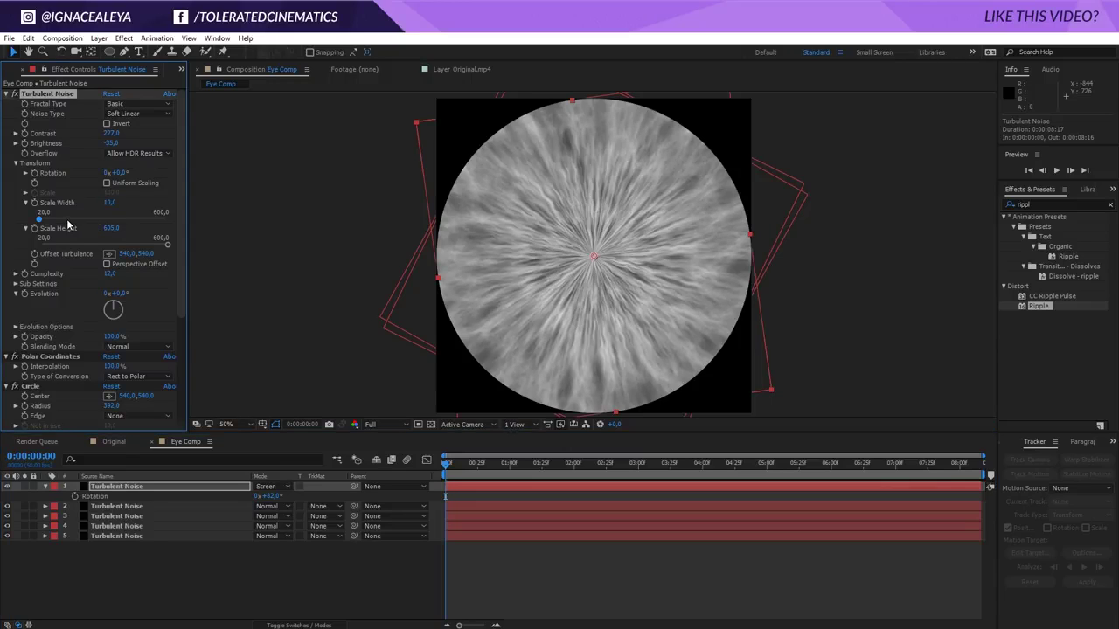
pyautogui.click(124, 495)
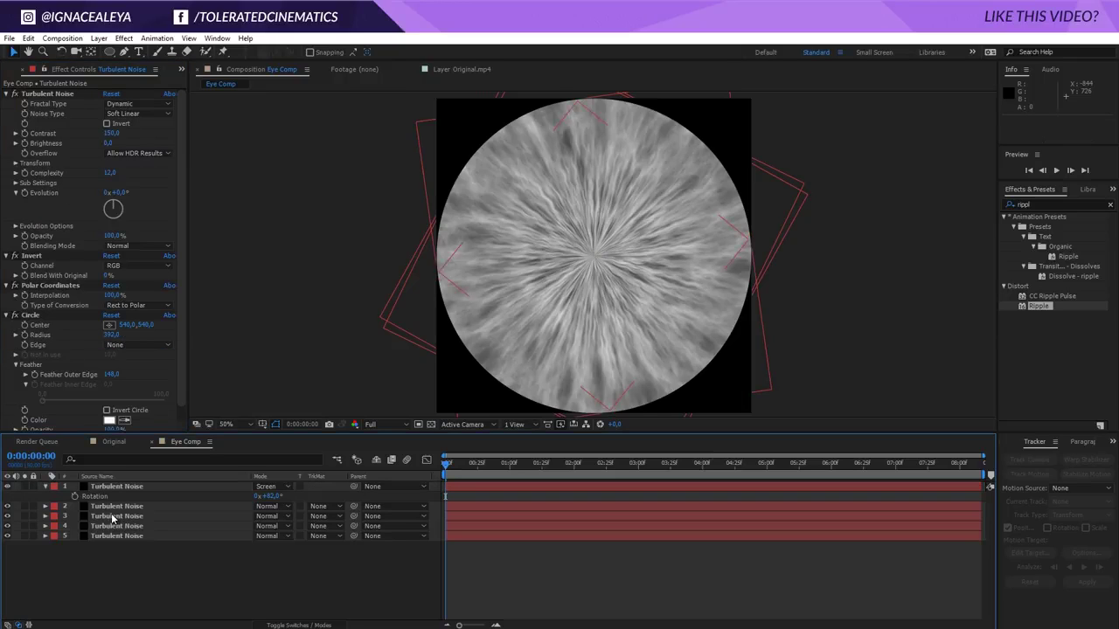
# Duplicate the third noise layer, move the copy to the top of the stack, and solo it.
pyautogui.click(103, 517)
pyautogui.scroll(-1, 105, 306)
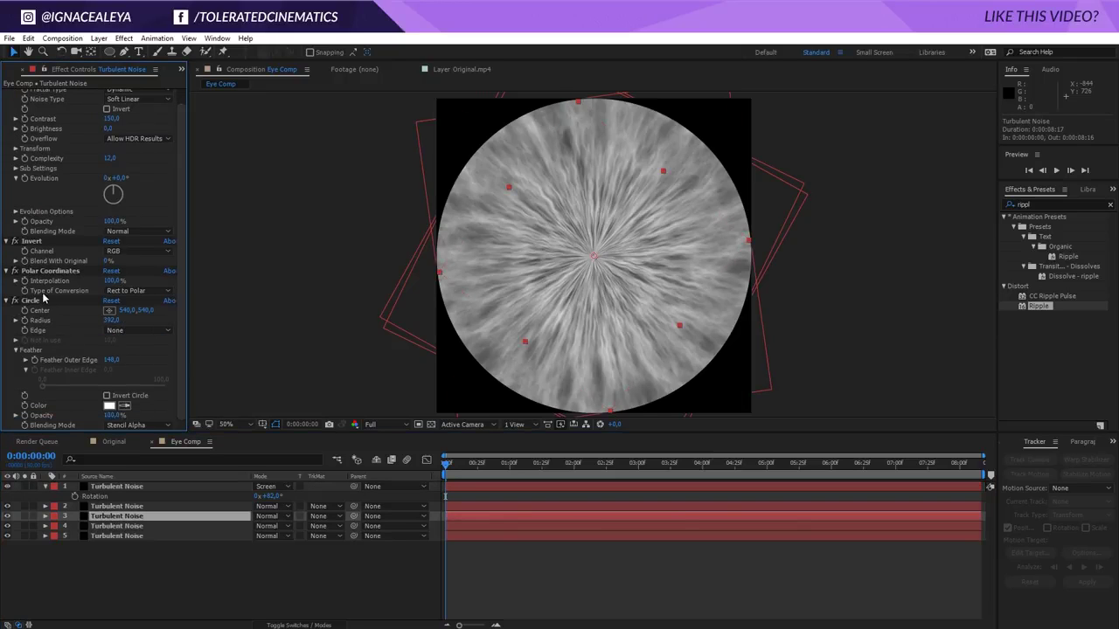
pyautogui.click(138, 519)
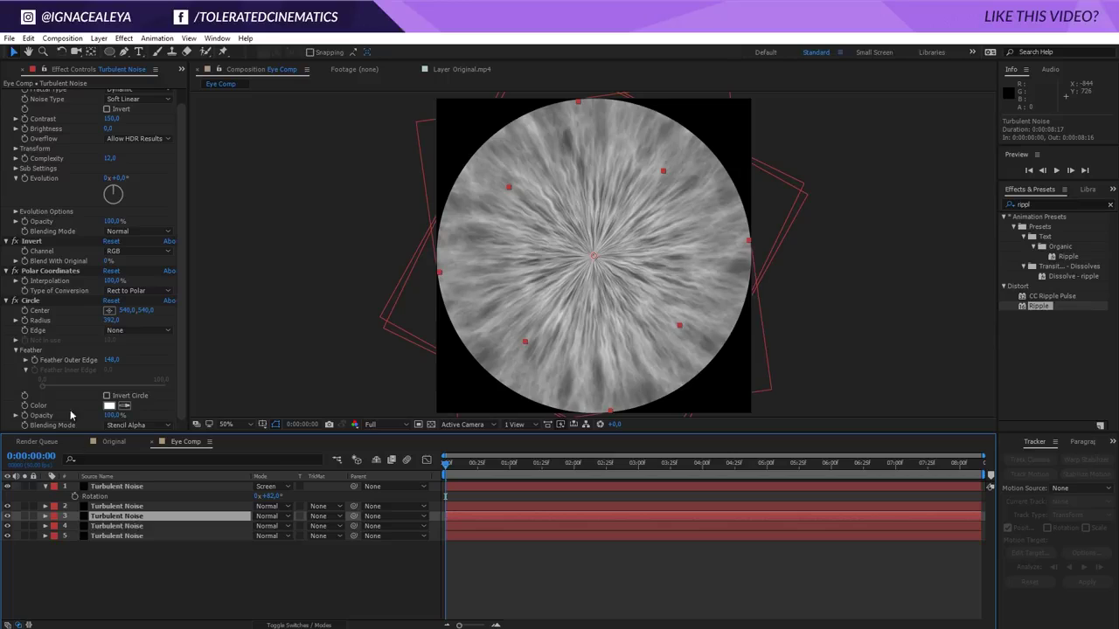
pyautogui.click(39, 39)
pyautogui.click(37, 187)
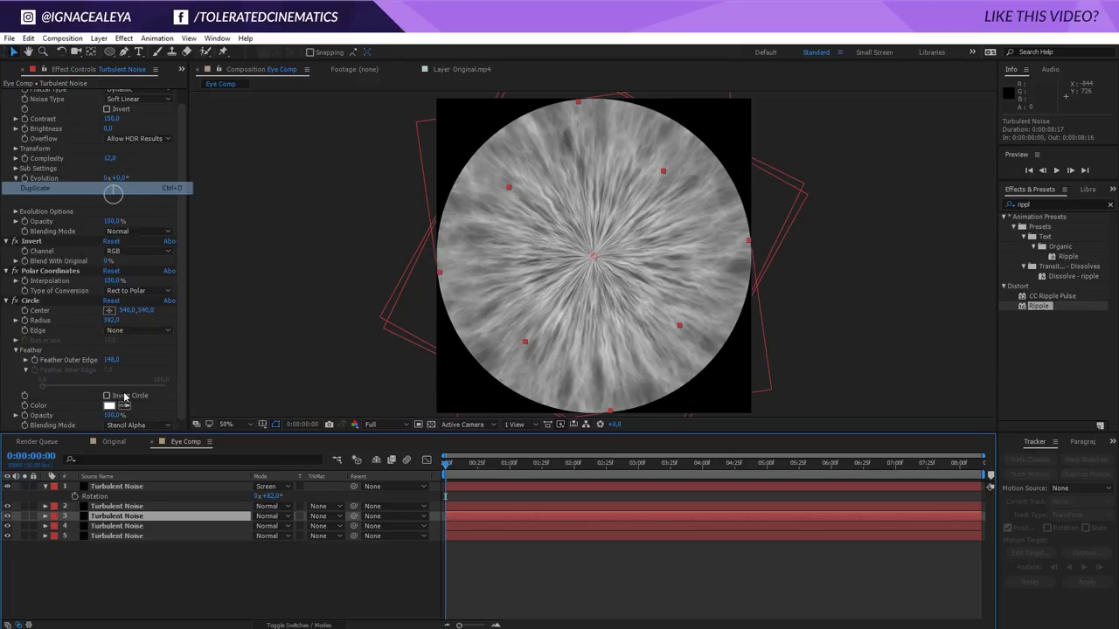
pyautogui.moveTo(128, 516); pyautogui.dragTo(87, 485)
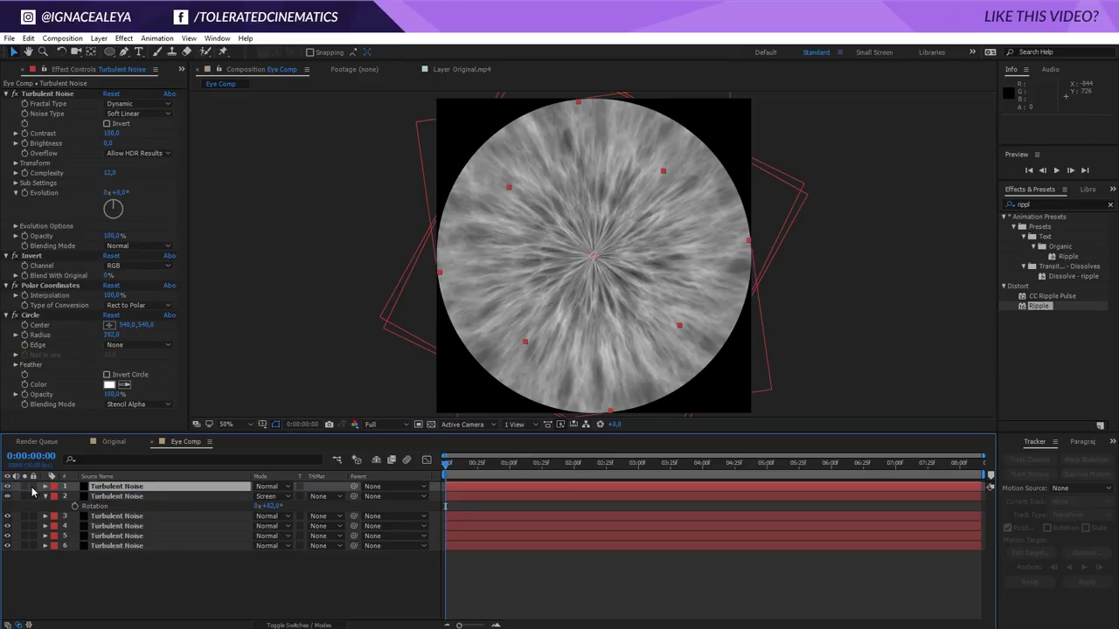
pyautogui.click(25, 487)
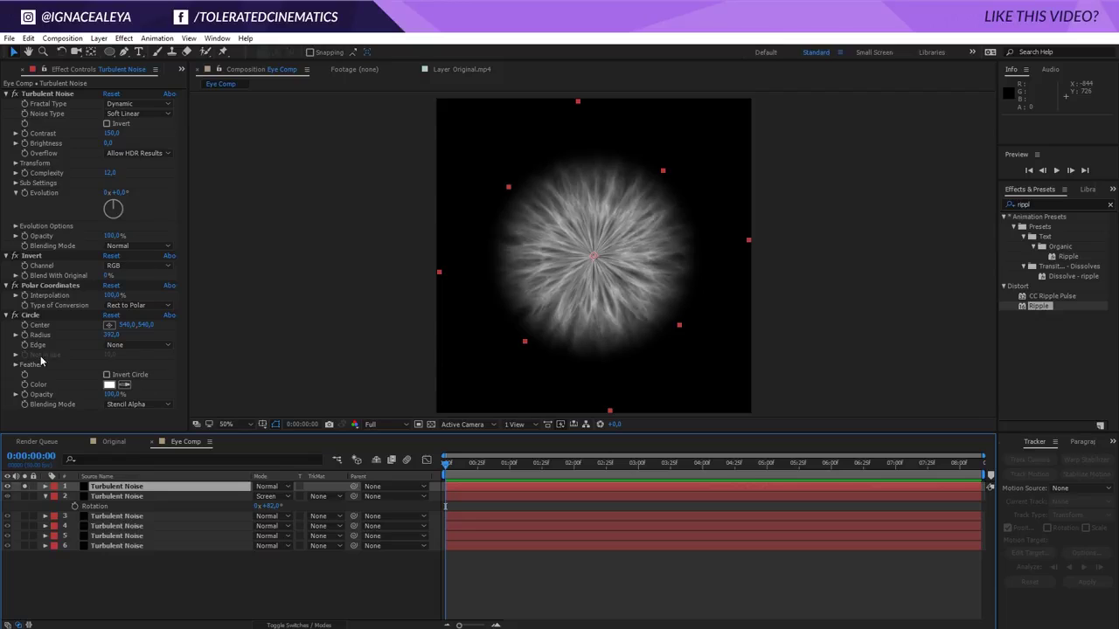
# Duplicate its Circle effect, give Circle 2 Radius 273 with Invert Circle on, then unsolo.
pyautogui.click(31, 317)
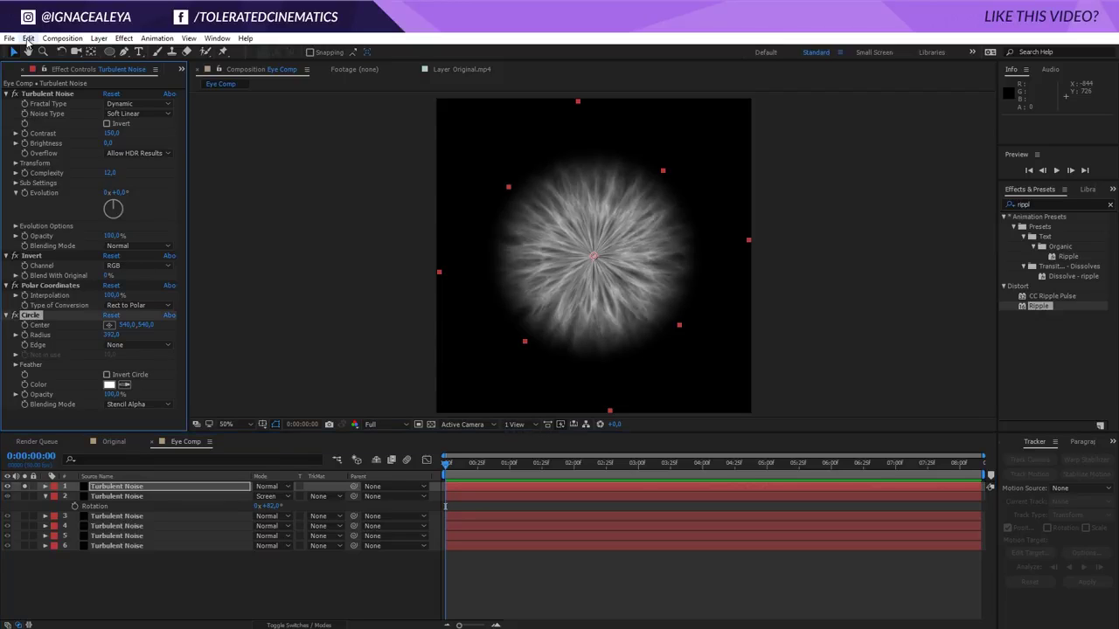
pyautogui.click(28, 39)
pyautogui.click(39, 188)
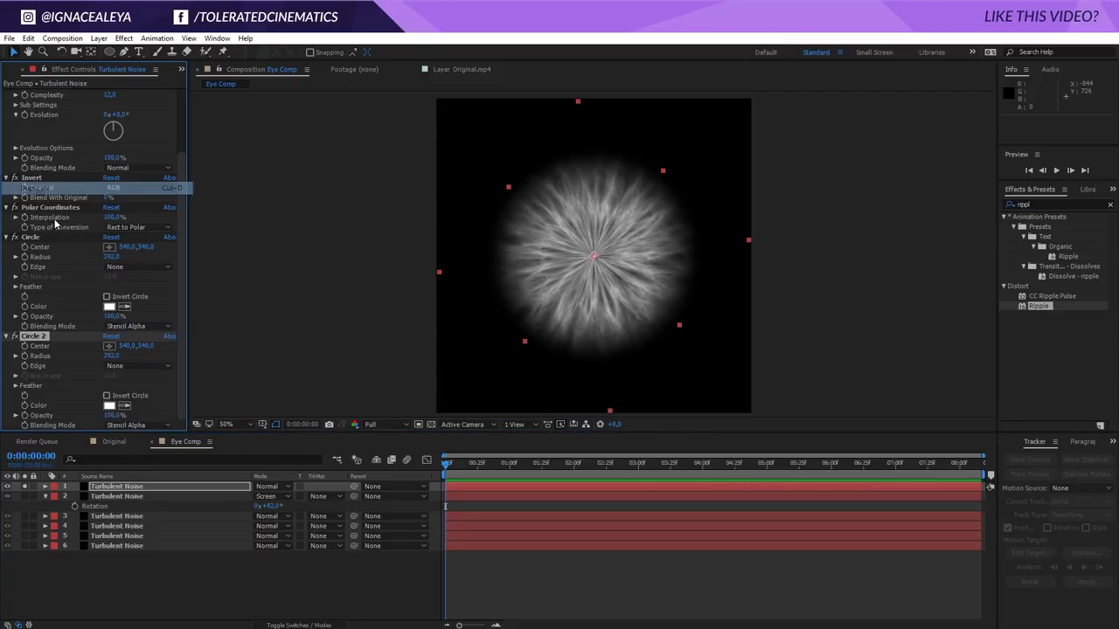
pyautogui.moveTo(111, 356); pyautogui.dragTo(51, 362)
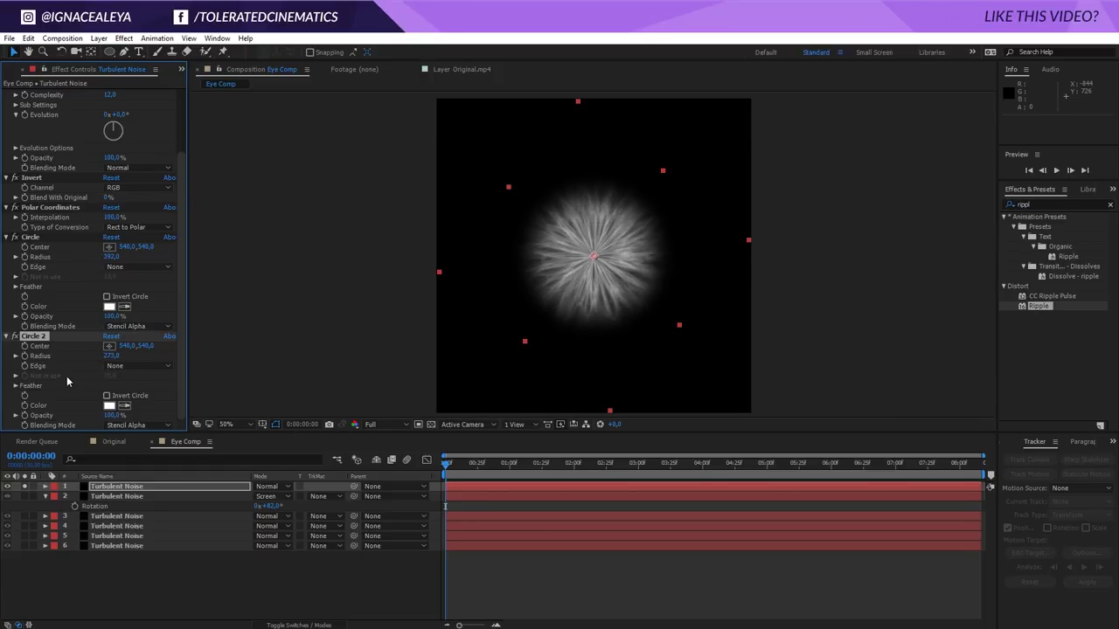
pyautogui.click(107, 396)
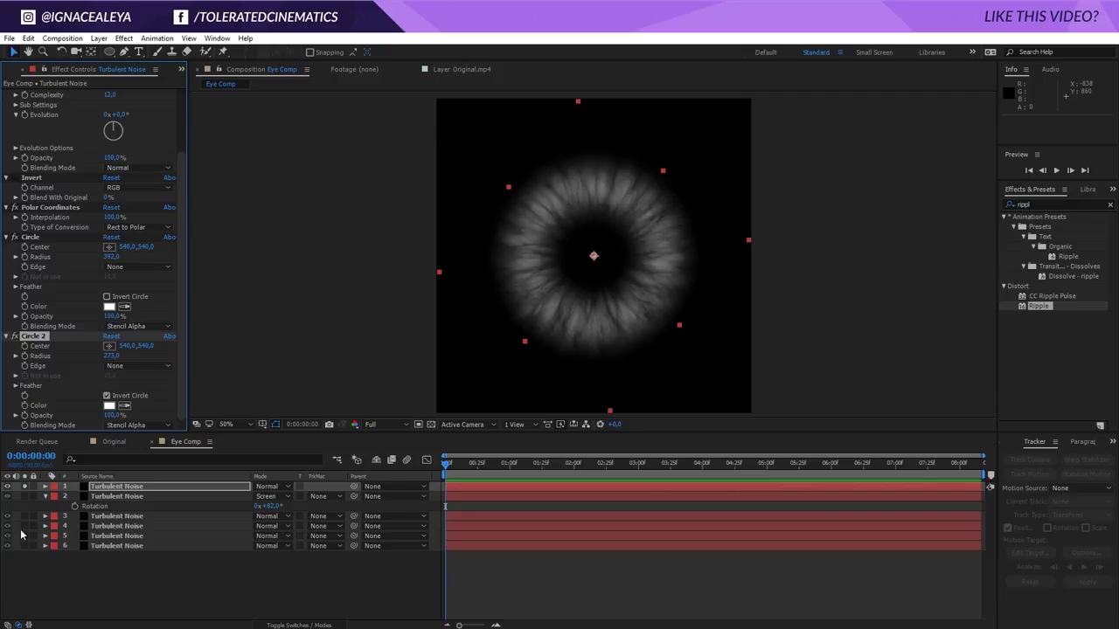
pyautogui.click(24, 487)
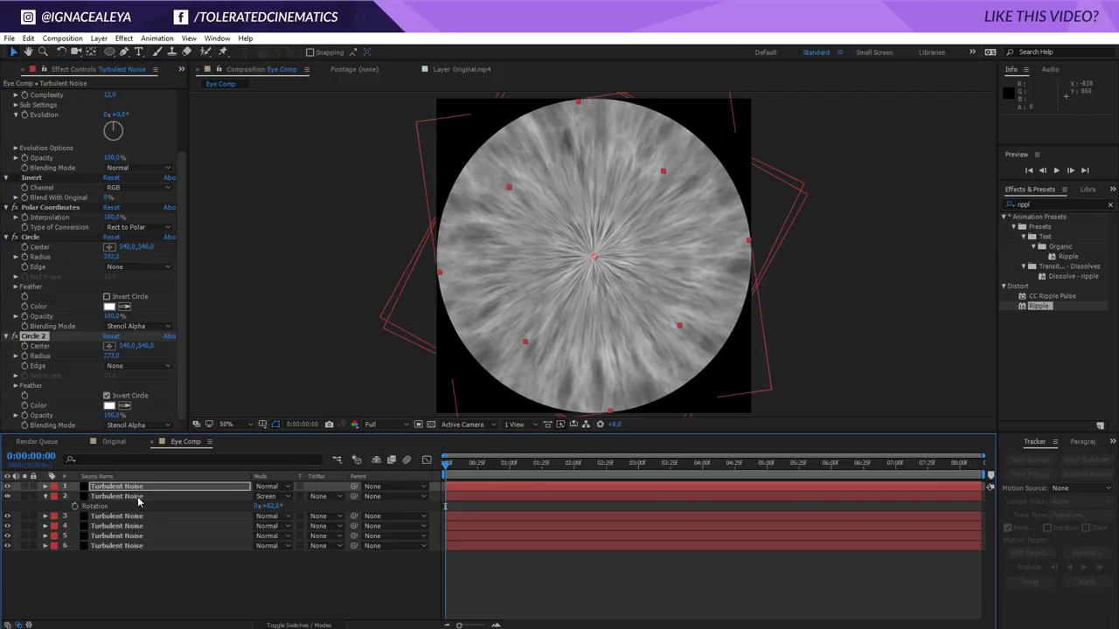
# Set the top noise layer to Multiply mode, scale it to about 103%, and compare it on and off.
pyautogui.click(276, 487)
pyautogui.click(332, 175)
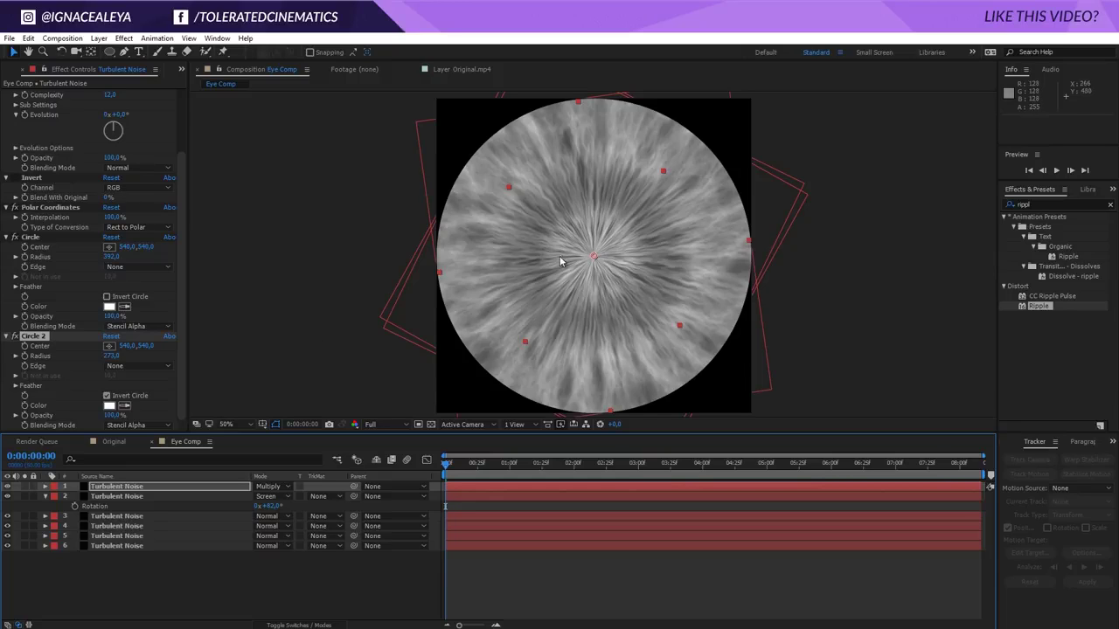
pyautogui.click(189, 487)
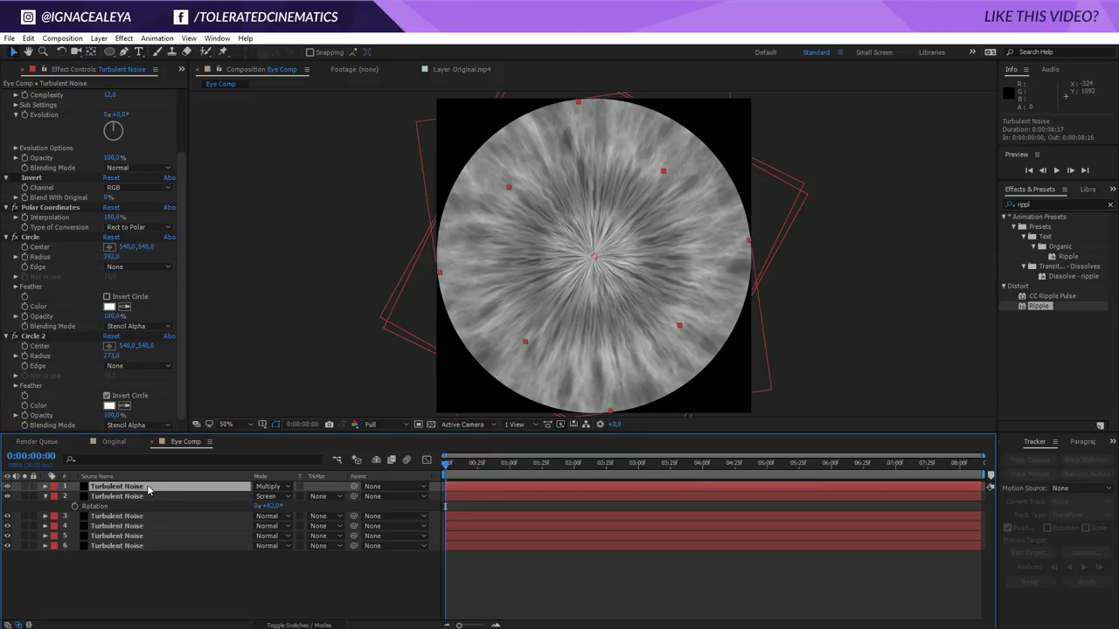
pyautogui.press('s')
pyautogui.moveTo(262, 496)
pyautogui.mouseDown()
pyautogui.moveTo(284, 490)
pyautogui.moveTo(264, 493)
pyautogui.mouseUp()
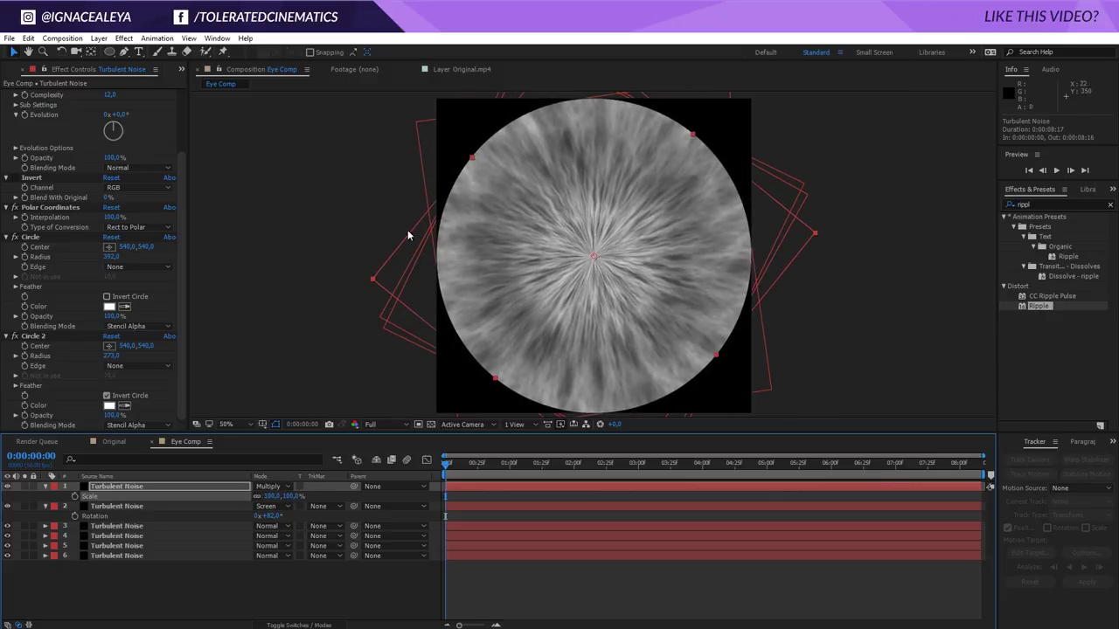
pyautogui.click(7, 487)
pyautogui.click(8, 487)
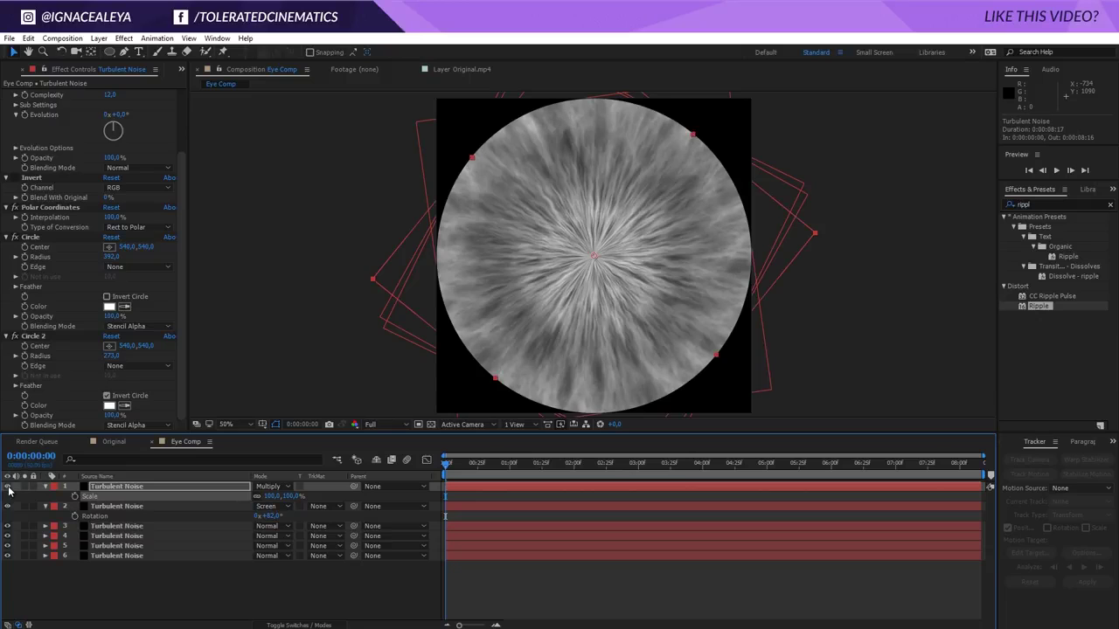
# Duplicate the Multiply layer and scale the new top copy to 44%.
pyautogui.click(144, 486)
pyautogui.hotkey('ctrl', 'd')
pyautogui.moveTo(286, 495); pyautogui.dragTo(236, 504)
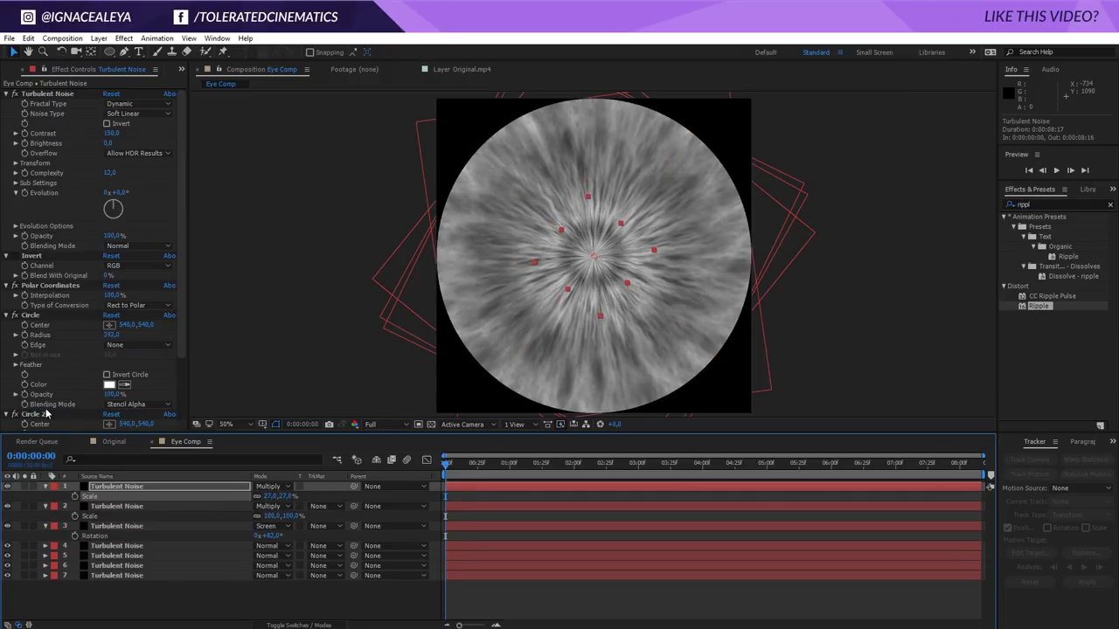
pyautogui.scroll(-1, 11, 390)
pyautogui.scroll(1, 31, 392)
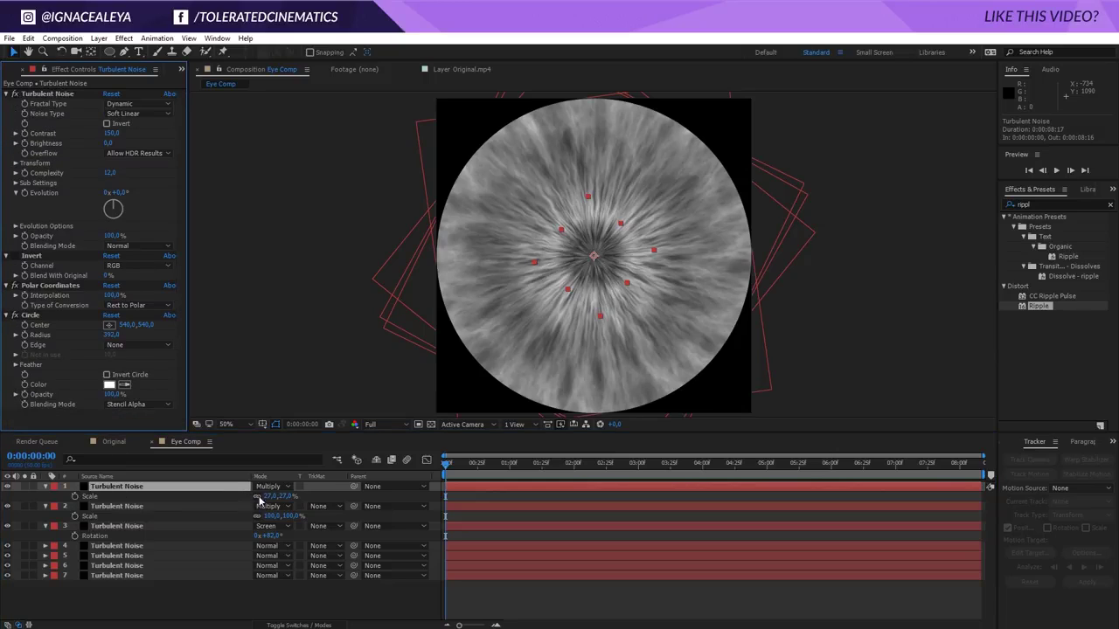
pyautogui.moveTo(259, 500)
pyautogui.mouseDown()
pyautogui.moveTo(284, 496)
pyautogui.moveTo(236, 495)
pyautogui.moveTo(245, 498)
pyautogui.mouseUp()
# Duplicate the second noise layer, bring the copy to the top, and scale it to 86%.
pyautogui.press('t')
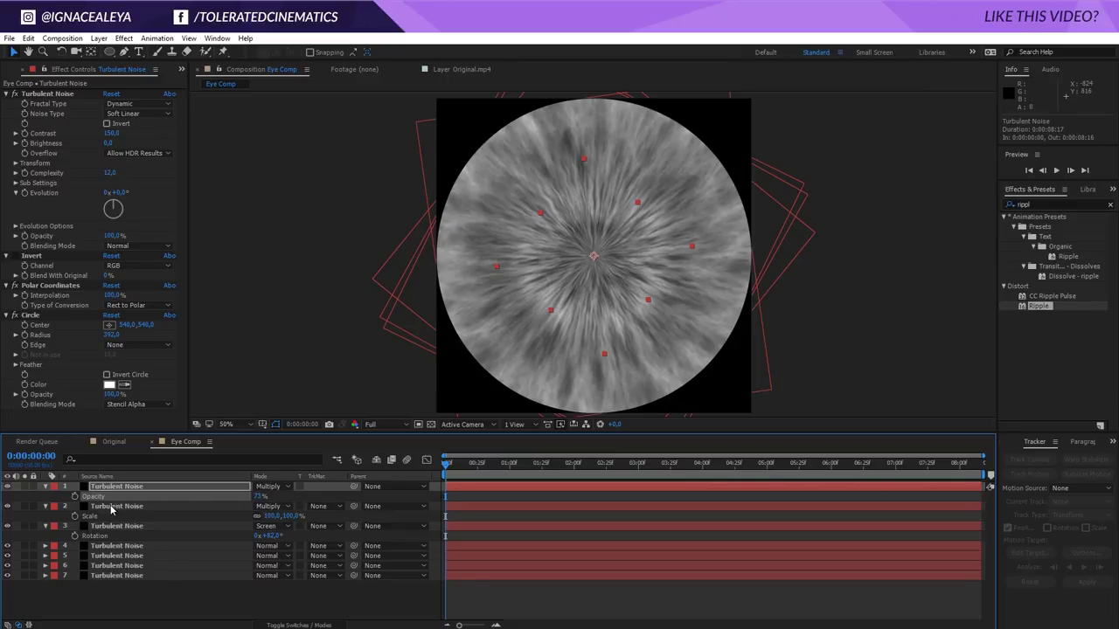
pyautogui.click(112, 507)
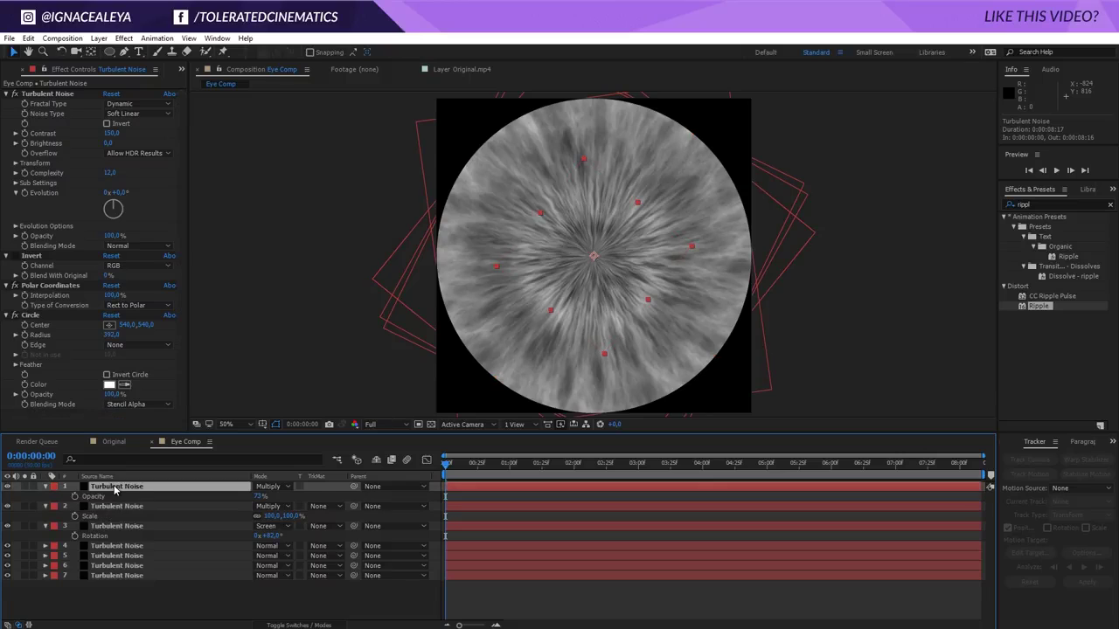
pyautogui.hotkey('ctrl', 'd')
pyautogui.hotkey('ctrl', 'shift', ']')
pyautogui.moveTo(288, 496); pyautogui.dragTo(29, 273)
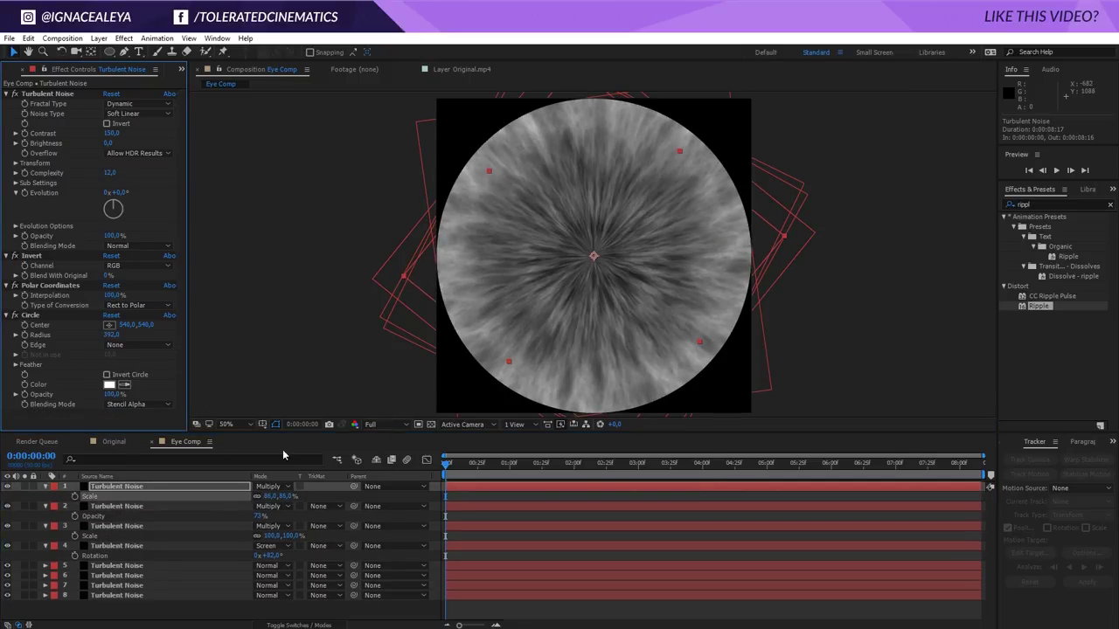
# Set the new top layer to Screen mode, rotate it to 95°, and select all layers.
pyautogui.click(287, 486)
pyautogui.click(325, 269)
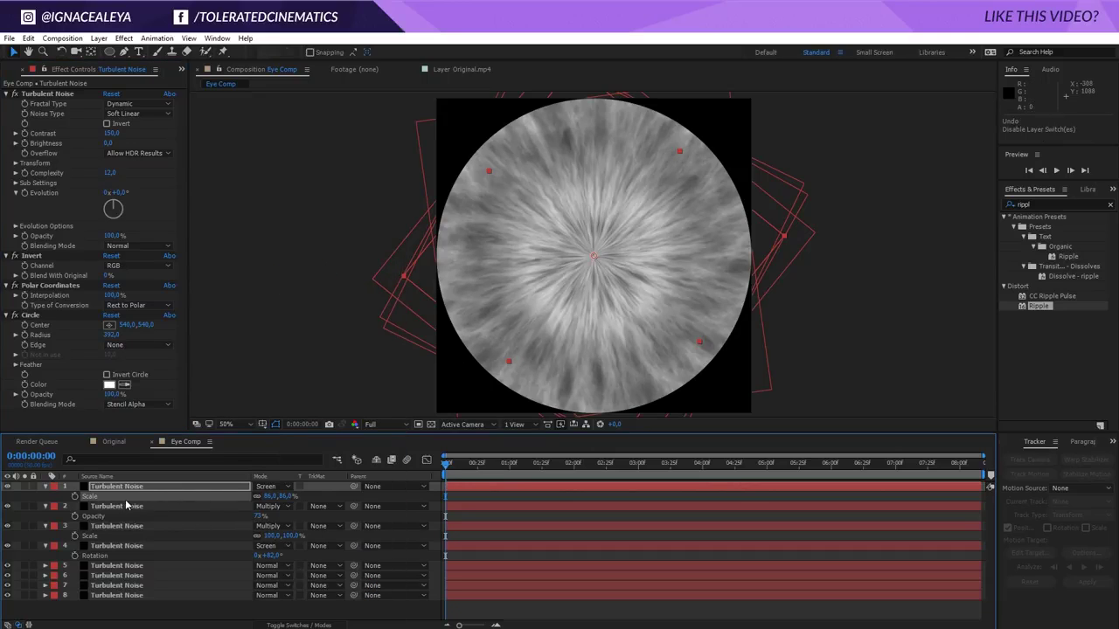
pyautogui.press('r')
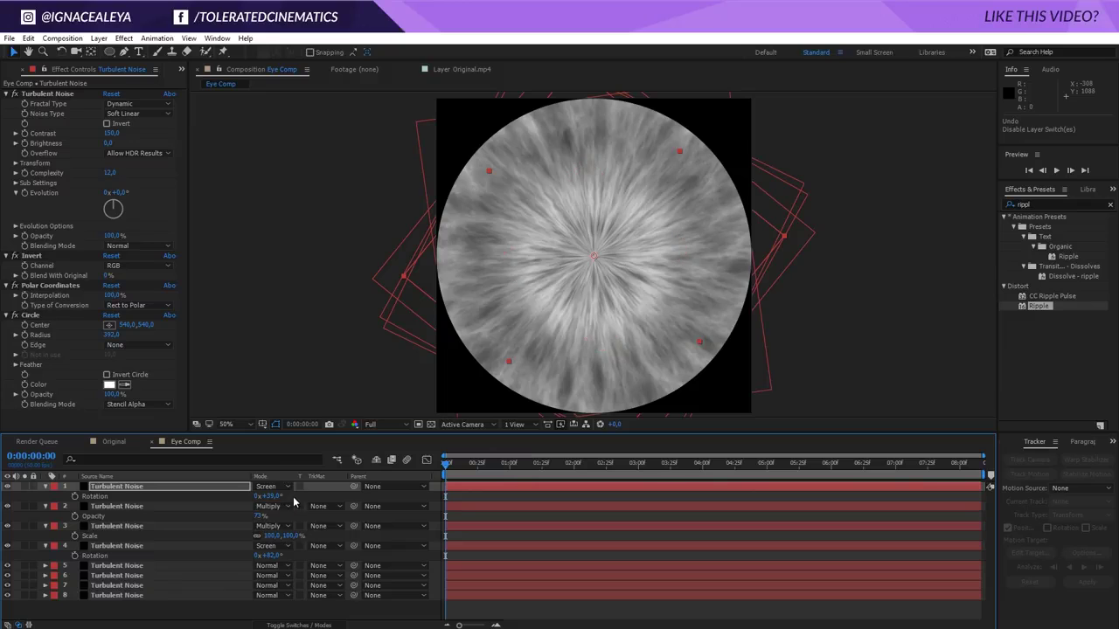
pyautogui.moveTo(271, 496); pyautogui.dragTo(302, 493)
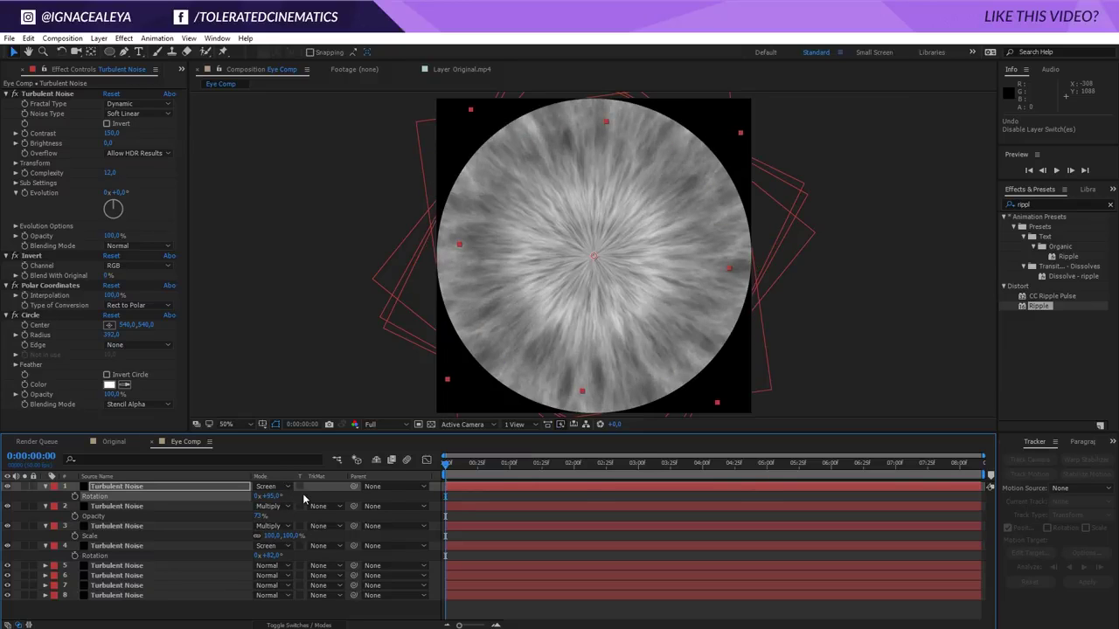
pyautogui.click(461, 498)
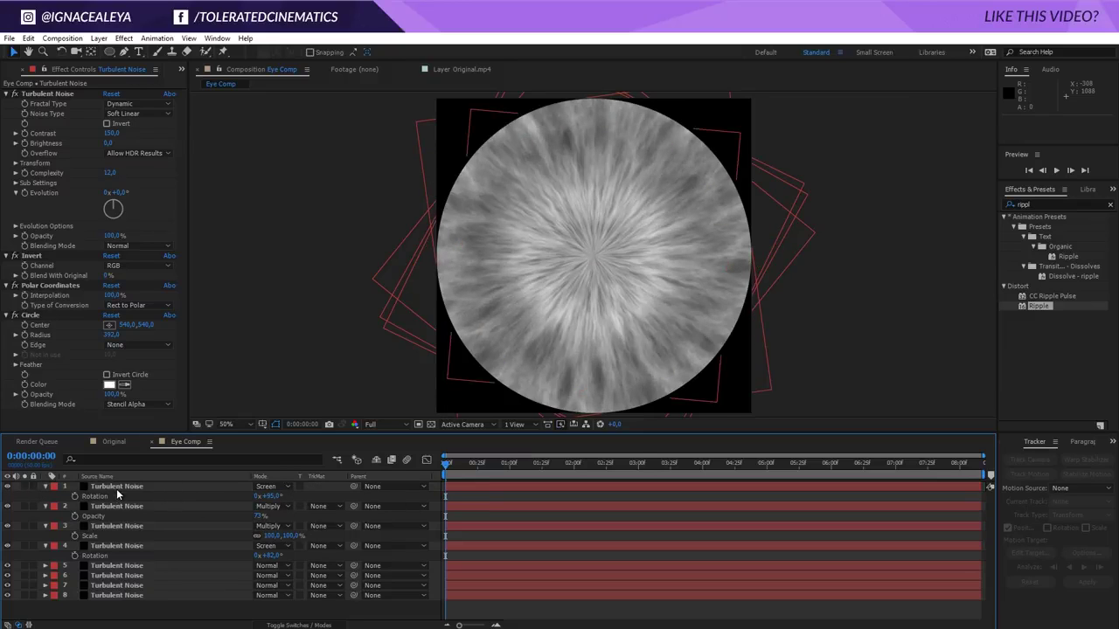
pyautogui.hotkey('ctrl', 'a')
# Collapse all layer properties and create a new black solid named Pupil.
pyautogui.press('u')
pyautogui.click(124, 573)
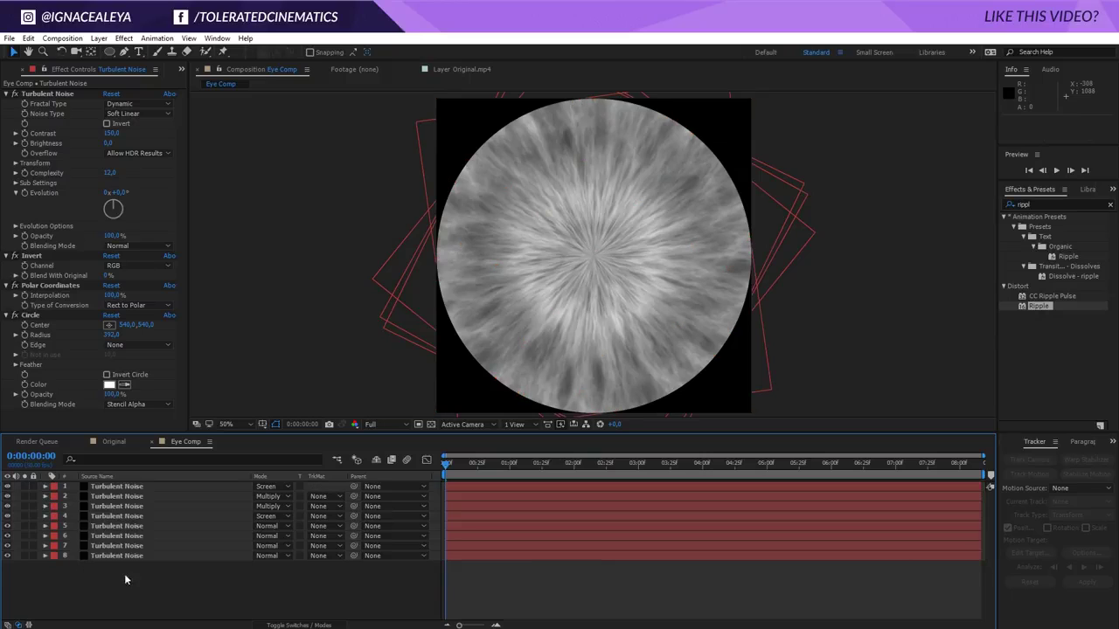
pyautogui.rightClick(166, 587)
pyautogui.moveTo(191, 460)
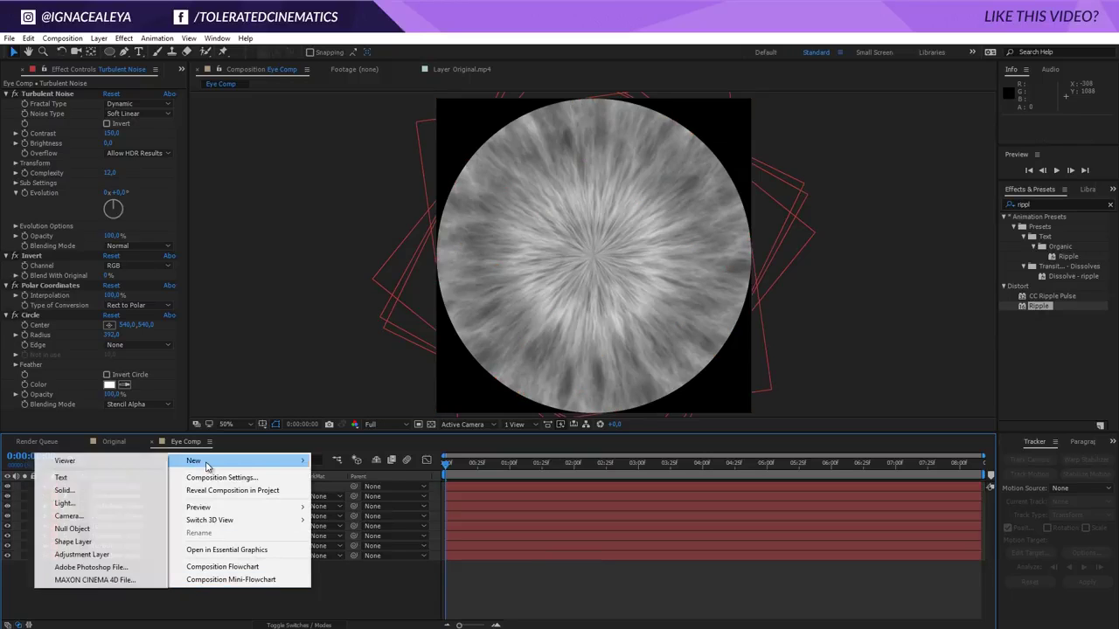
pyautogui.click(64, 490)
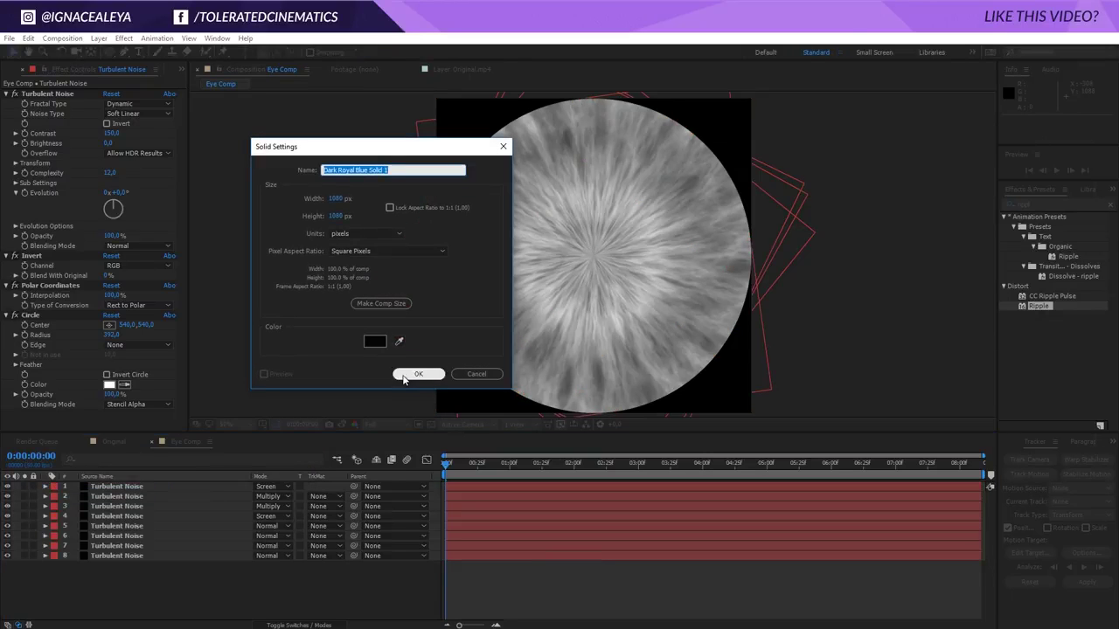
pyautogui.write('Pupi')
pyautogui.click(411, 375)
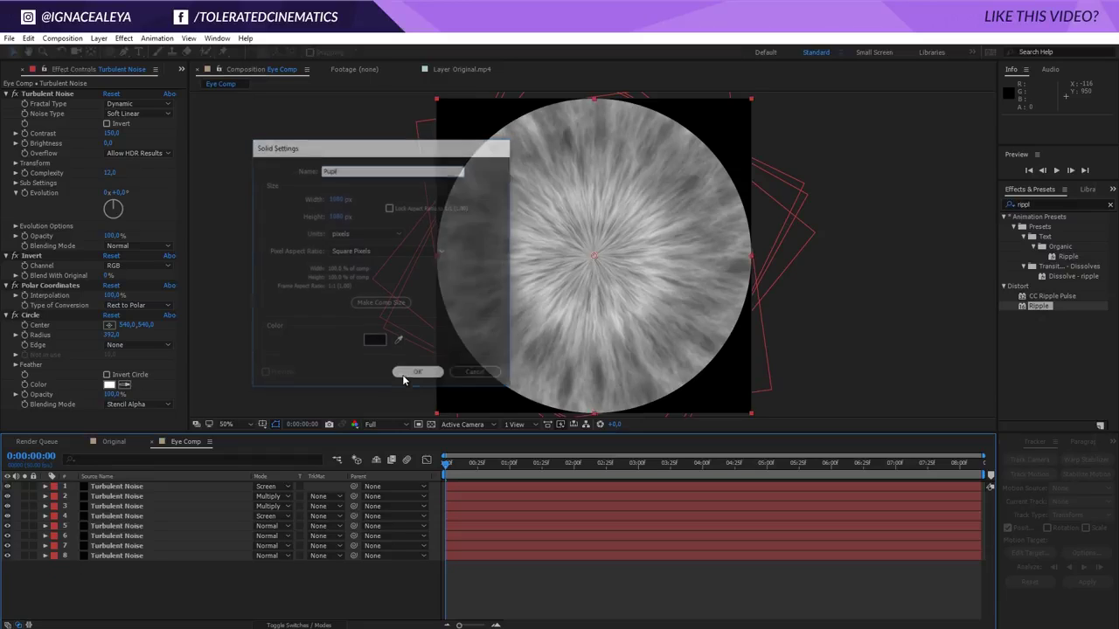
# Mask the Pupil solid with a comp-filling ellipse and turn on the transparency grid.
pyautogui.doubleClick(109, 54)
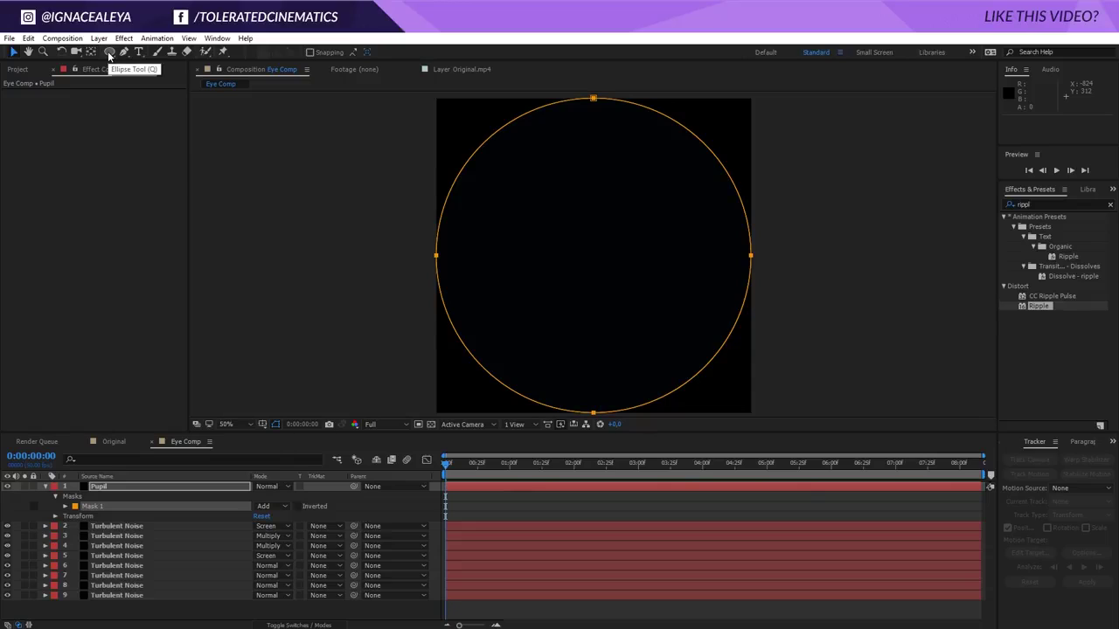
pyautogui.click(25, 488)
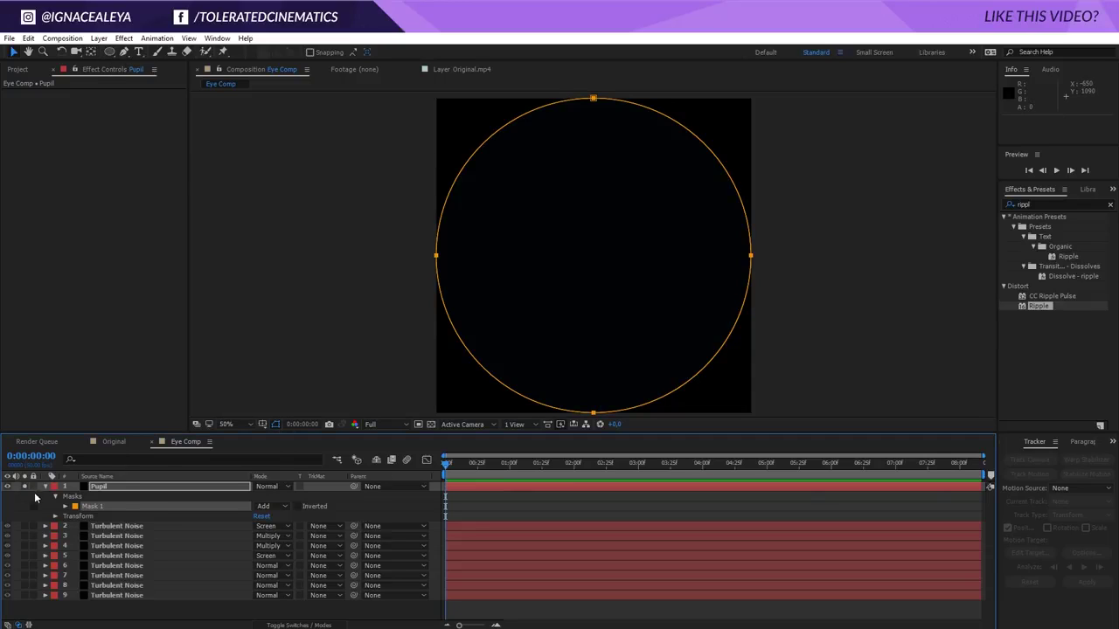
pyautogui.click(431, 425)
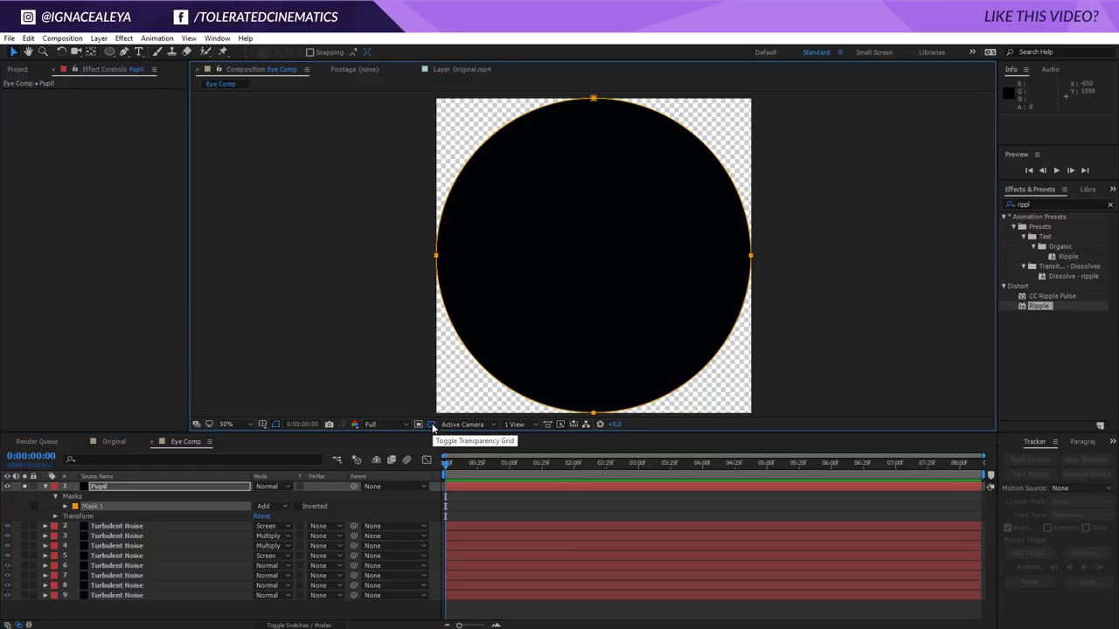
# Shrink the Pupil mask to a small circle centred on the iris.
pyautogui.doubleClick(593, 101)
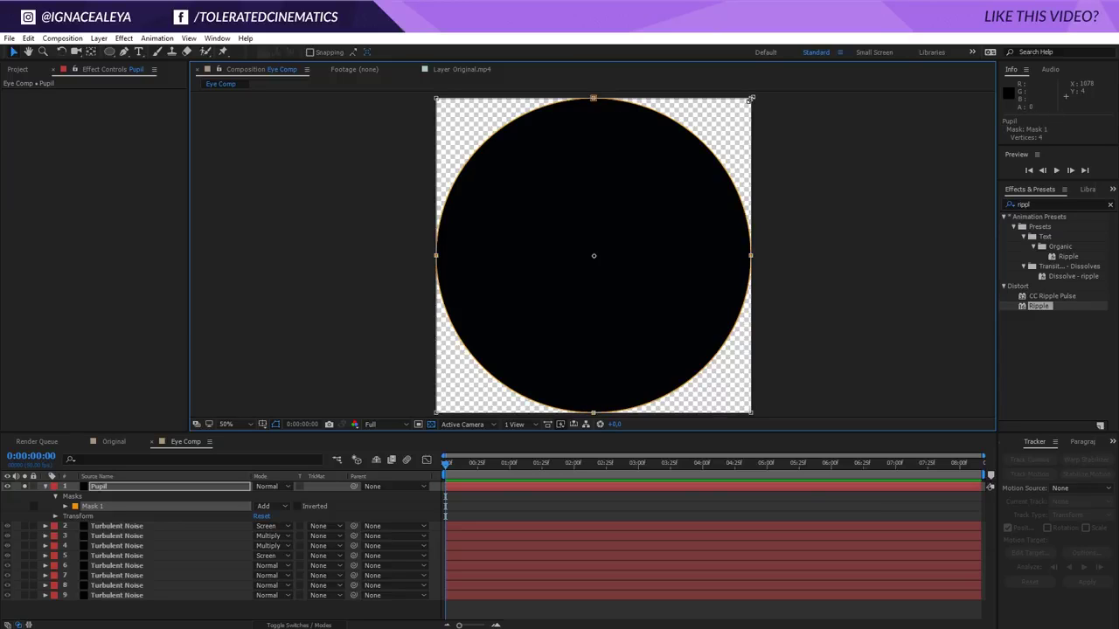
pyautogui.moveTo(750, 98); pyautogui.dragTo(635, 210)
pyautogui.press('Return')
pyautogui.click(26, 486)
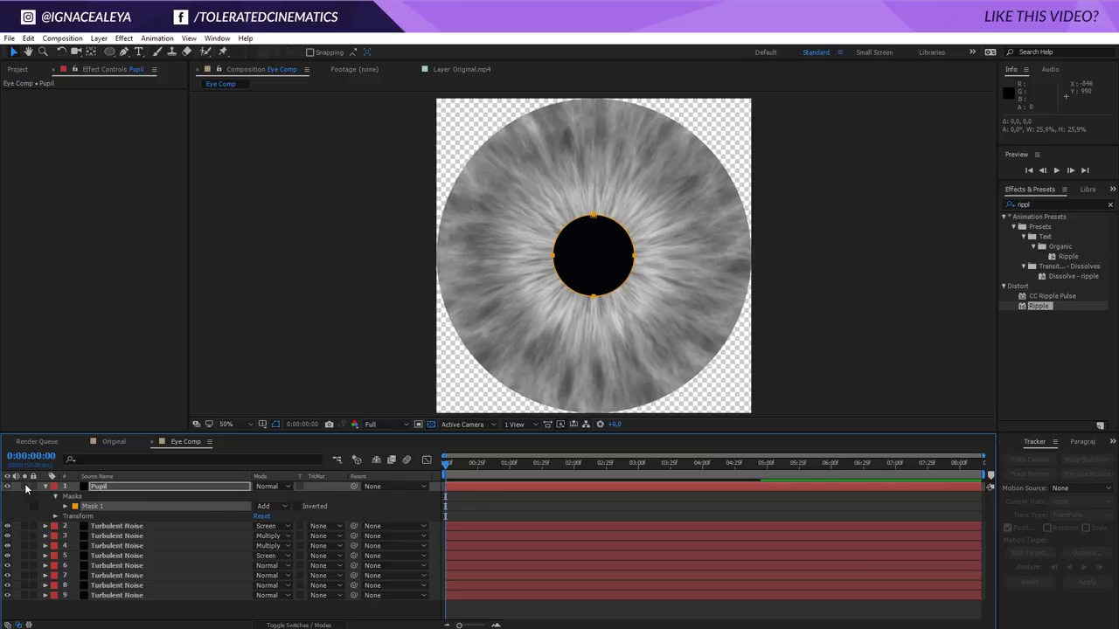
# Set the Pupil mask feather to 95 pixels.
pyautogui.click(190, 488)
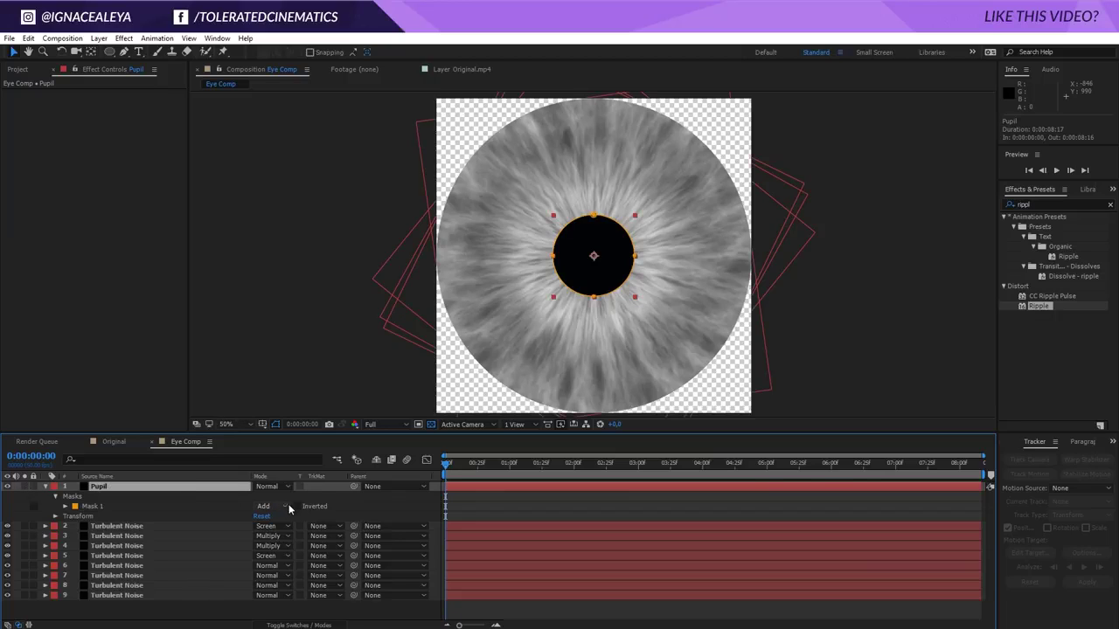
pyautogui.press('f')
pyautogui.moveTo(334, 500); pyautogui.dragTo(324, 501)
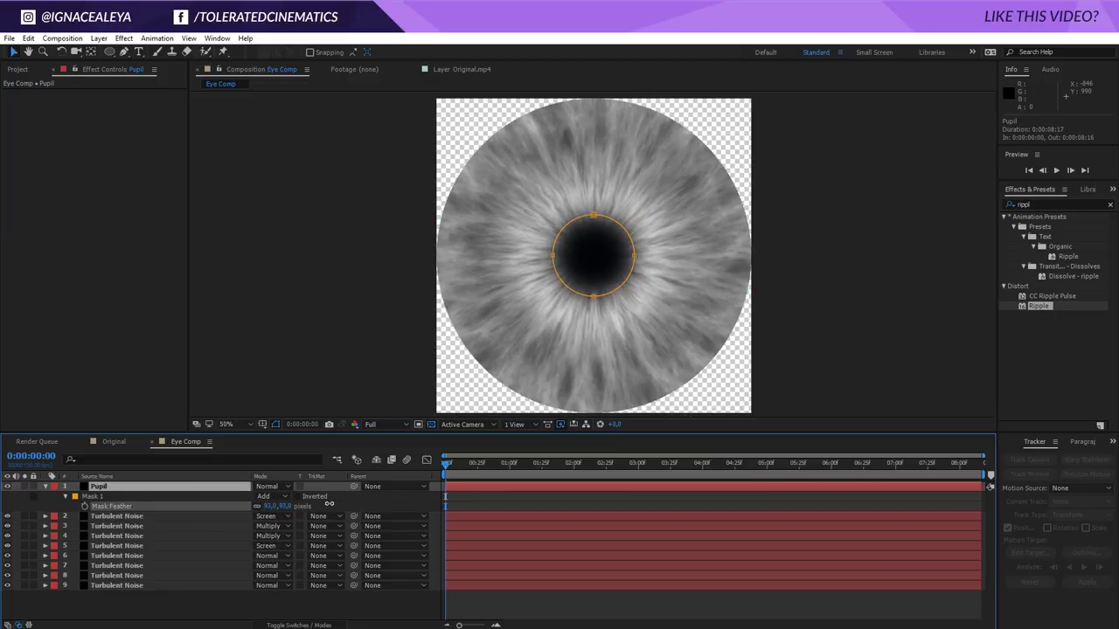
pyautogui.click(1040, 203)
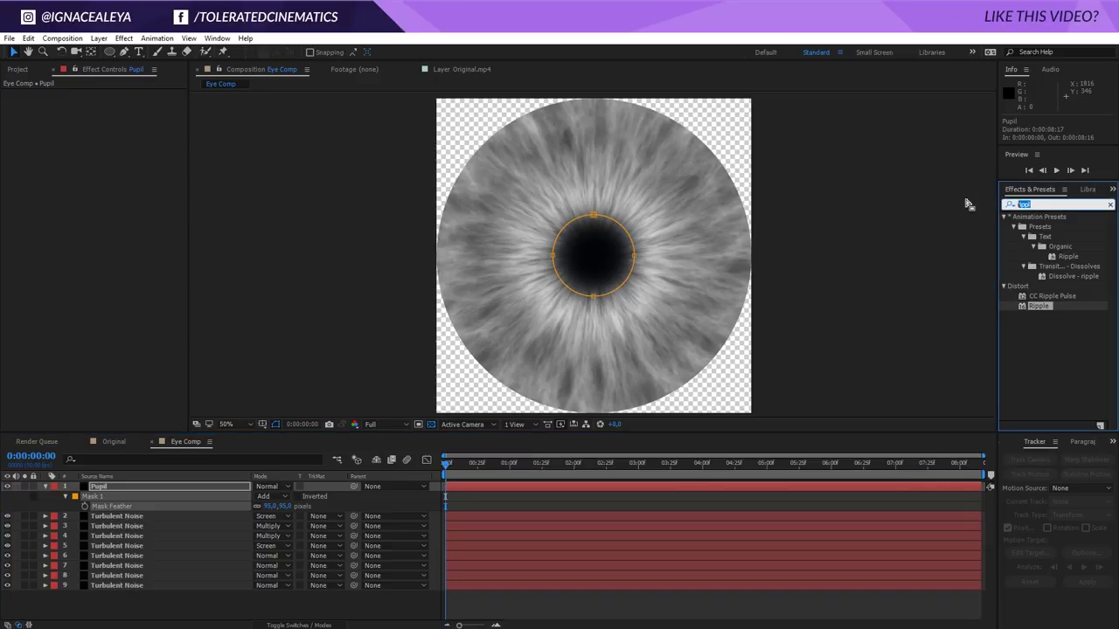
# Search for 'rough' and apply Roughen Edges to the Pupil layer.
pyautogui.write('rough')
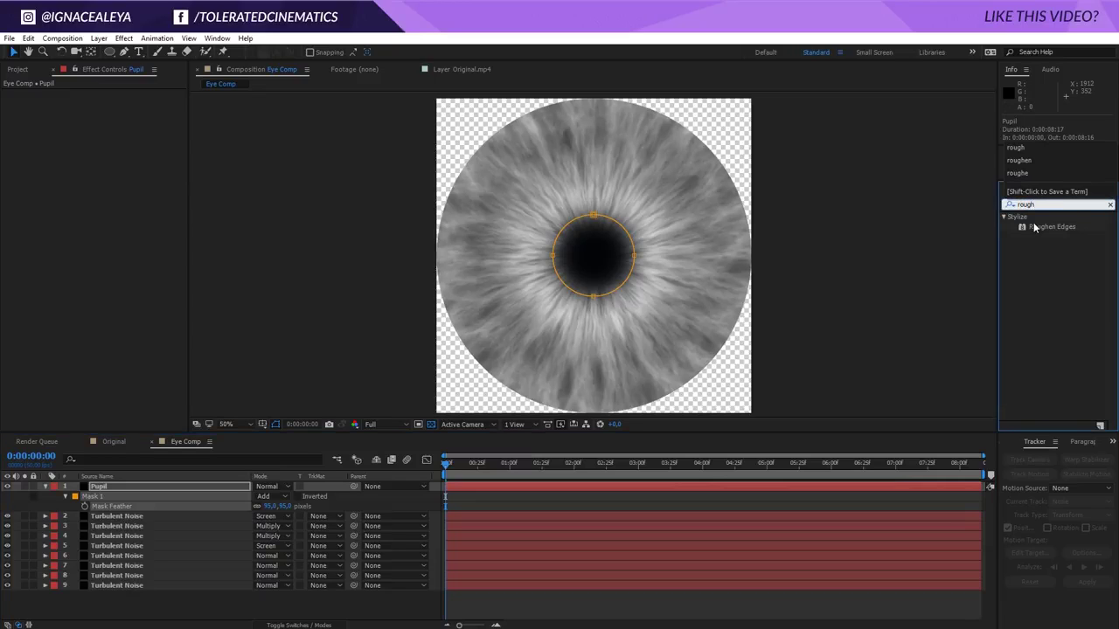
pyautogui.doubleClick(1033, 226)
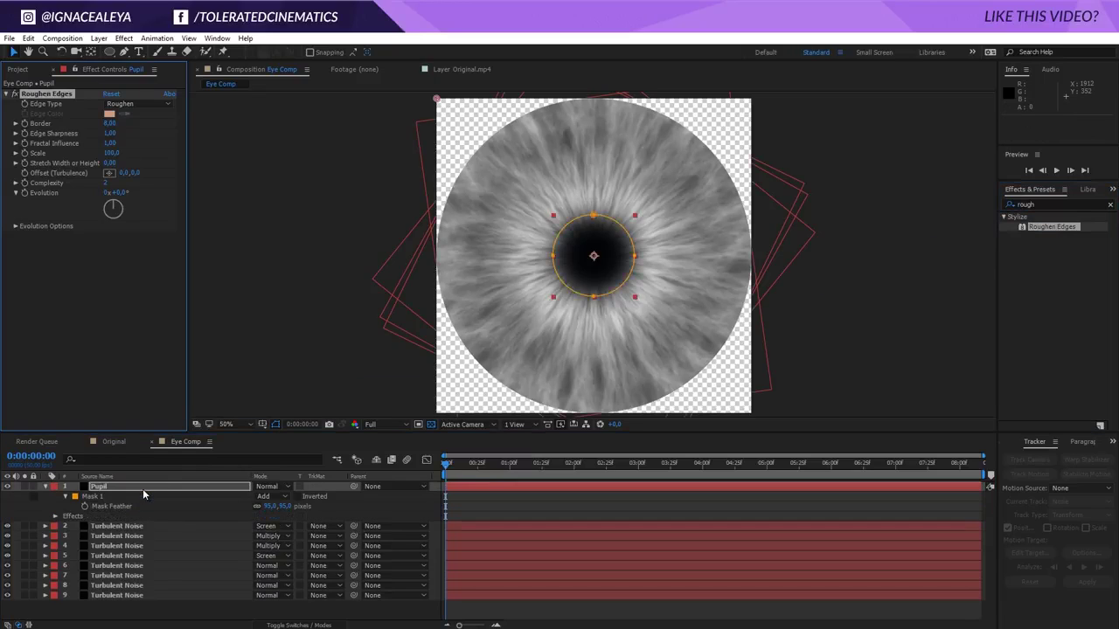
pyautogui.click(468, 506)
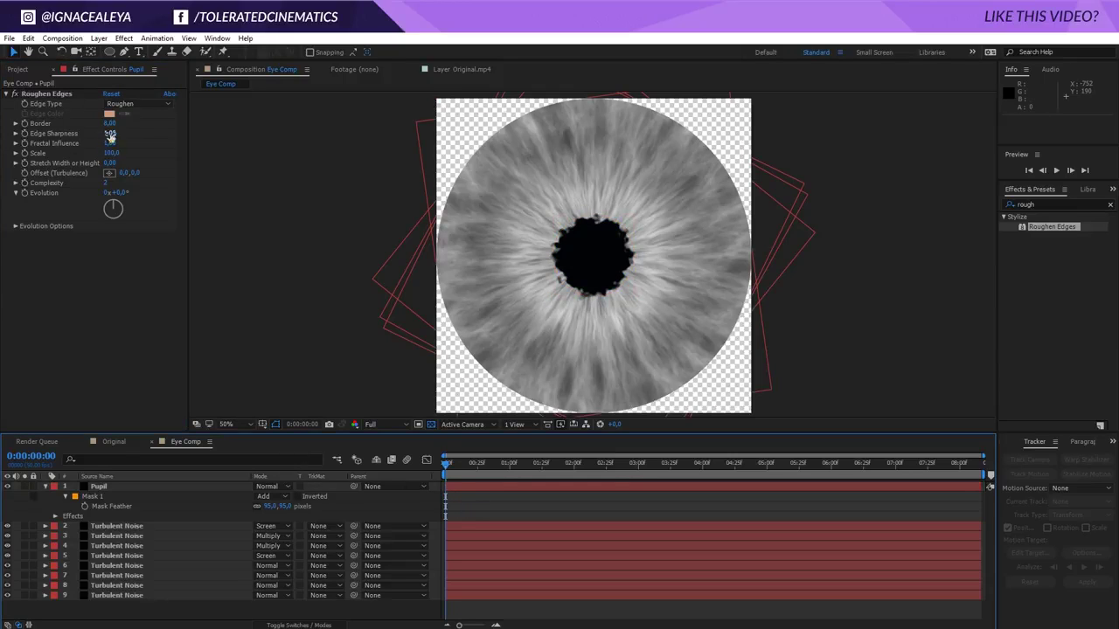
# Set Roughen Edges Edge Sharpness to 0.01 and Border to about 74.80.
pyautogui.moveTo(110, 135); pyautogui.dragTo(56, 144)
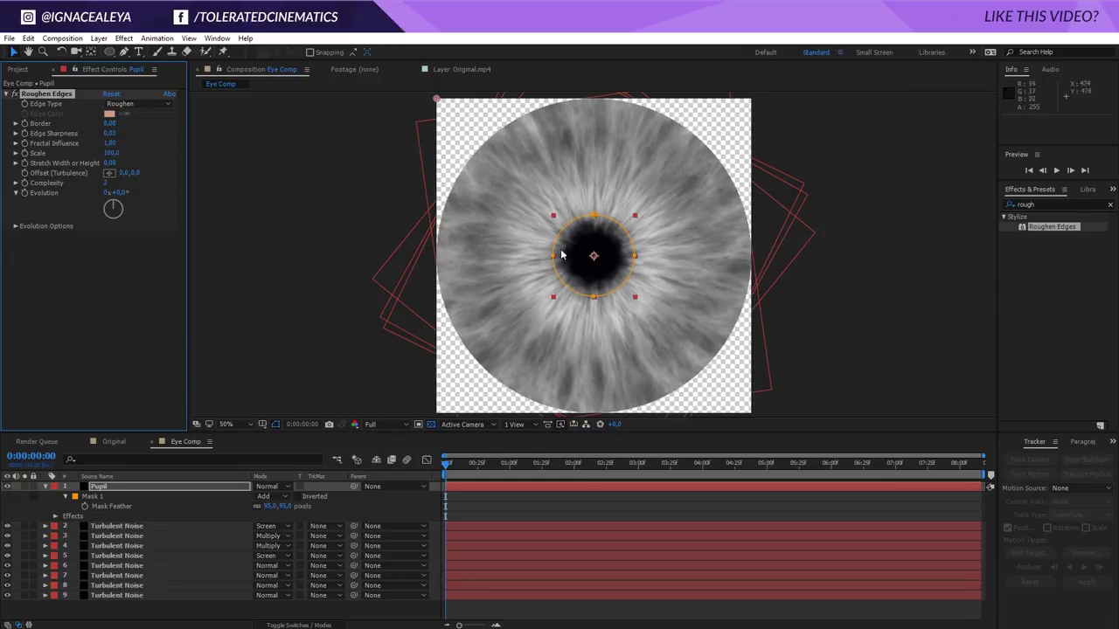
pyautogui.moveTo(110, 123); pyautogui.dragTo(224, 127)
pyautogui.moveTo(372, 129); pyautogui.dragTo(500, 131)
pyautogui.click(232, 489)
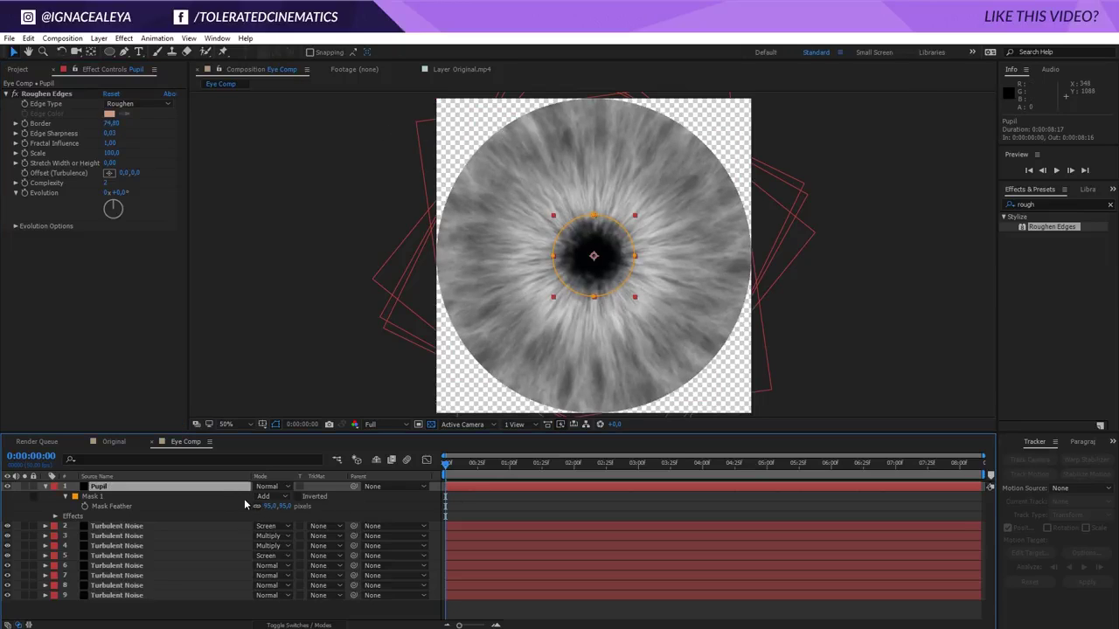
pyautogui.click(64, 496)
# Set Pupil mask expansion to 52 px and feather to 128, with Roughen Edges Border 83.80.
pyautogui.click(64, 496)
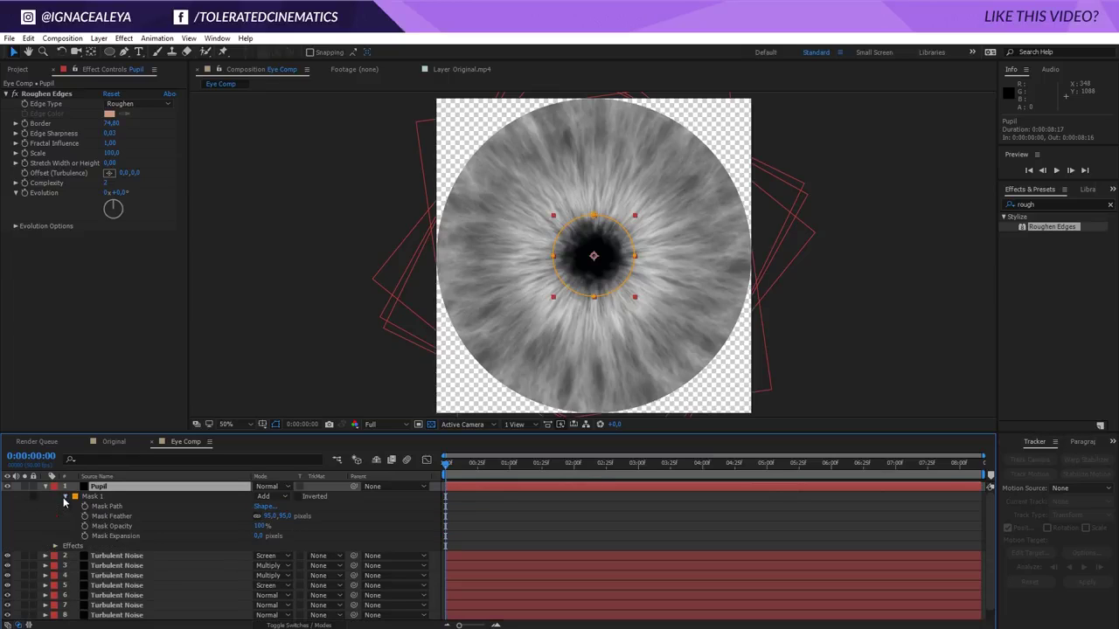
pyautogui.moveTo(259, 536); pyautogui.dragTo(302, 515)
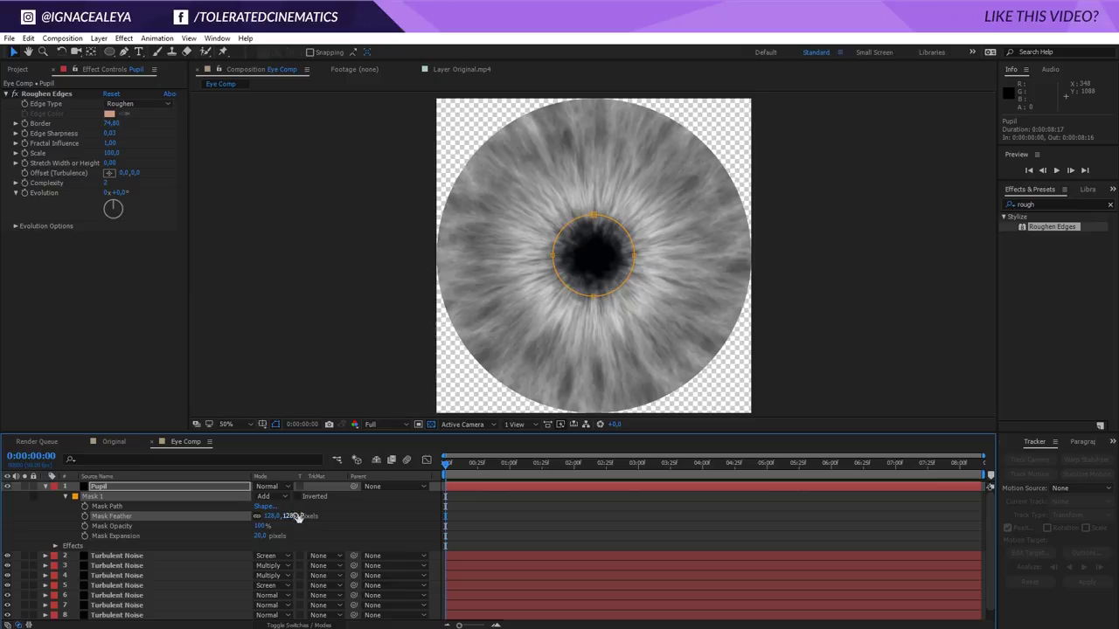
pyautogui.press('t')
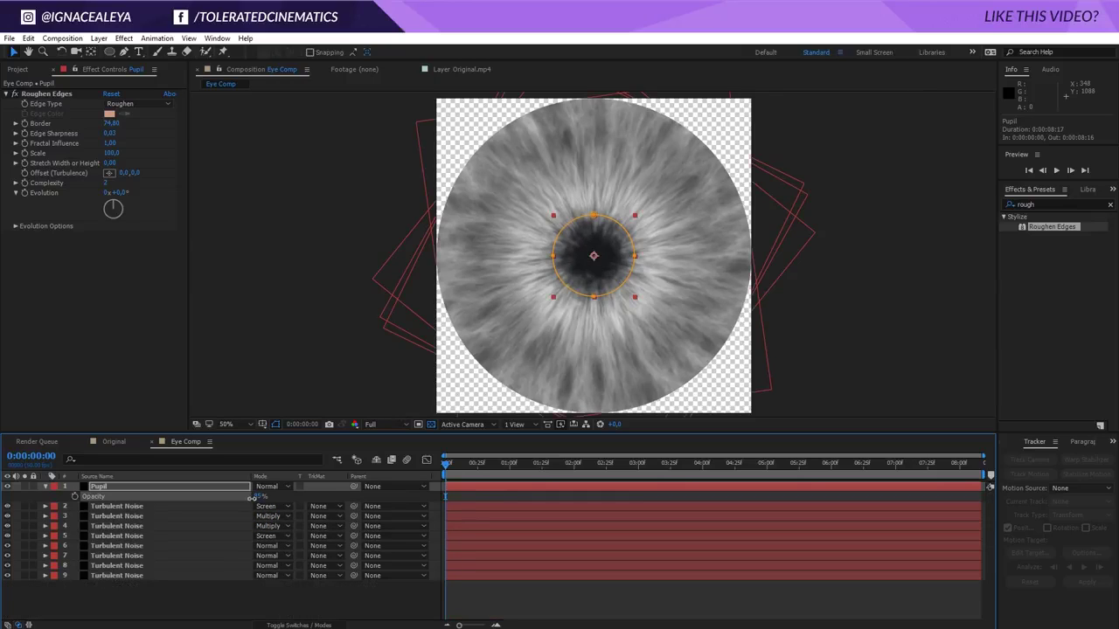
pyautogui.click(222, 487)
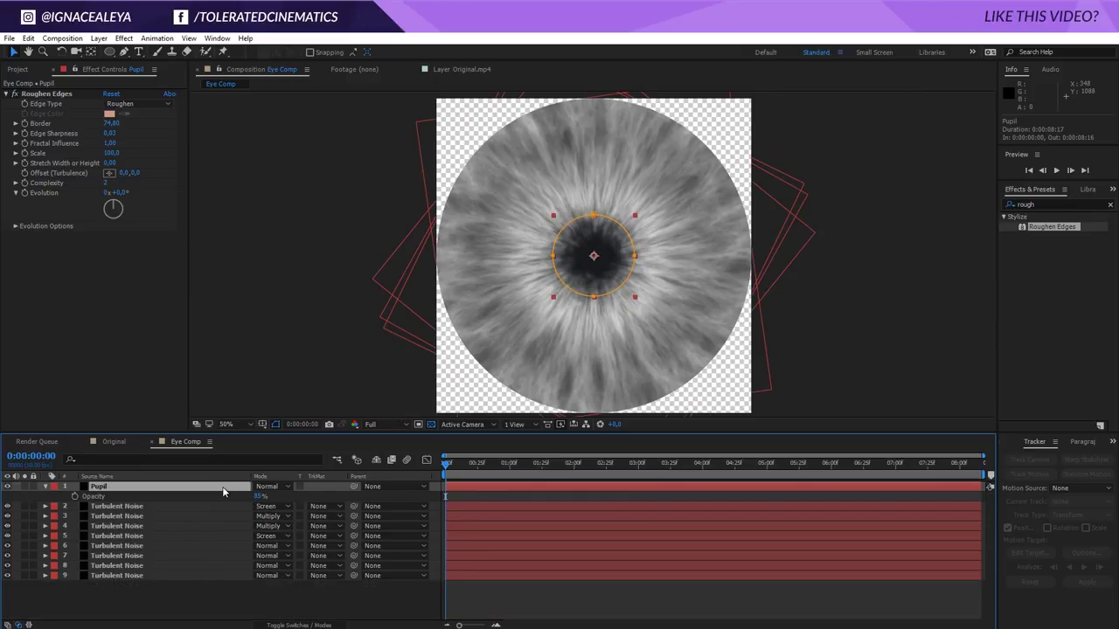
pyautogui.press('m')
pyautogui.press('m')
pyautogui.moveTo(260, 535)
pyautogui.mouseDown()
pyautogui.moveTo(299, 532)
pyautogui.moveTo(274, 533)
pyautogui.mouseUp()
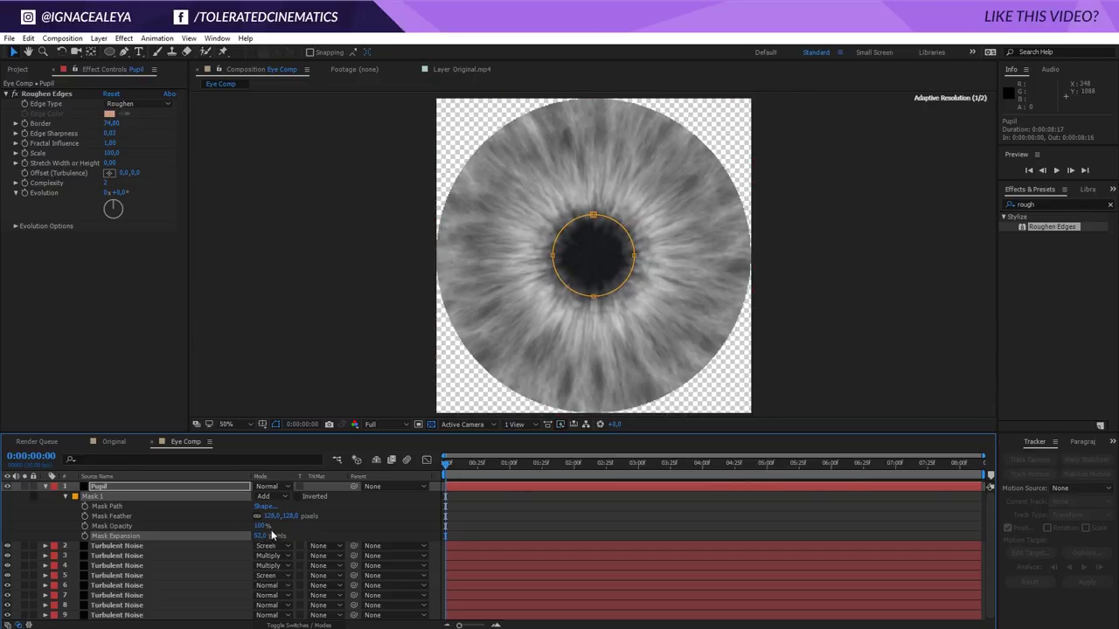
pyautogui.moveTo(111, 123)
pyautogui.mouseDown()
pyautogui.moveTo(170, 131)
pyautogui.moveTo(97, 135)
pyautogui.mouseUp()
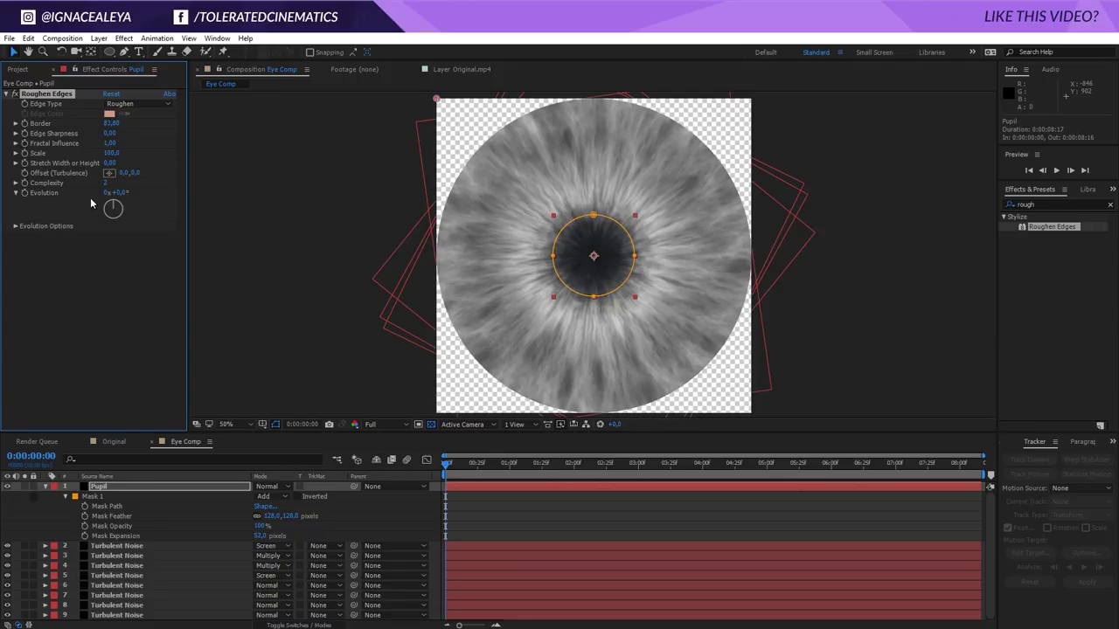
pyautogui.click(197, 489)
# Duplicate the Pupil layer and set the copy's Roughen Edges Border to 10, Edge Sharpness 0.
pyautogui.hotkey('ctrl', 'd')
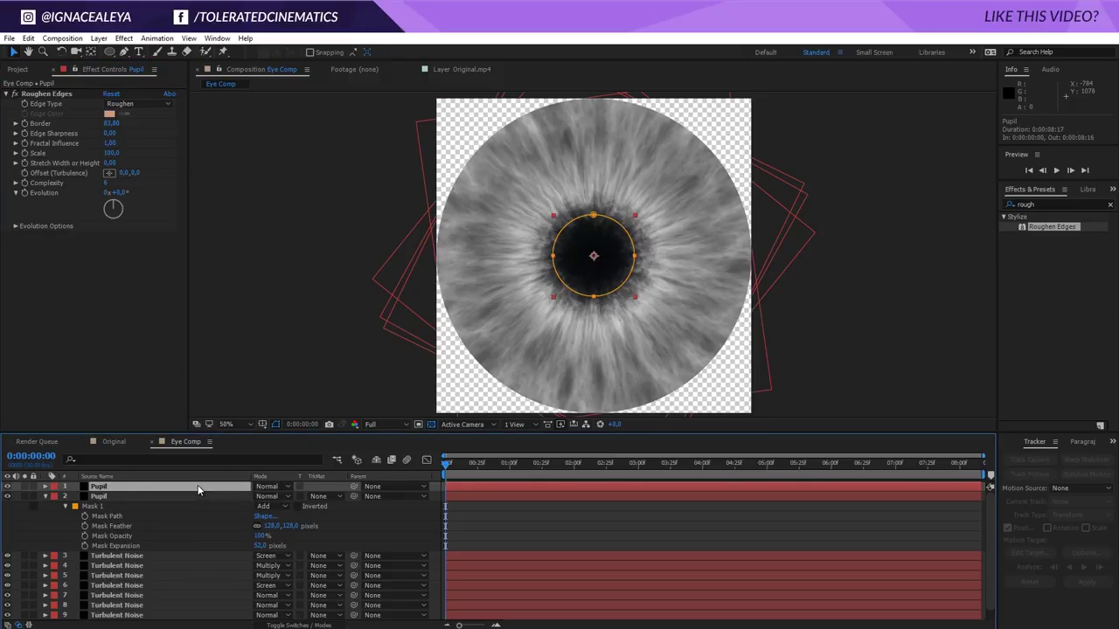
pyautogui.write('10')
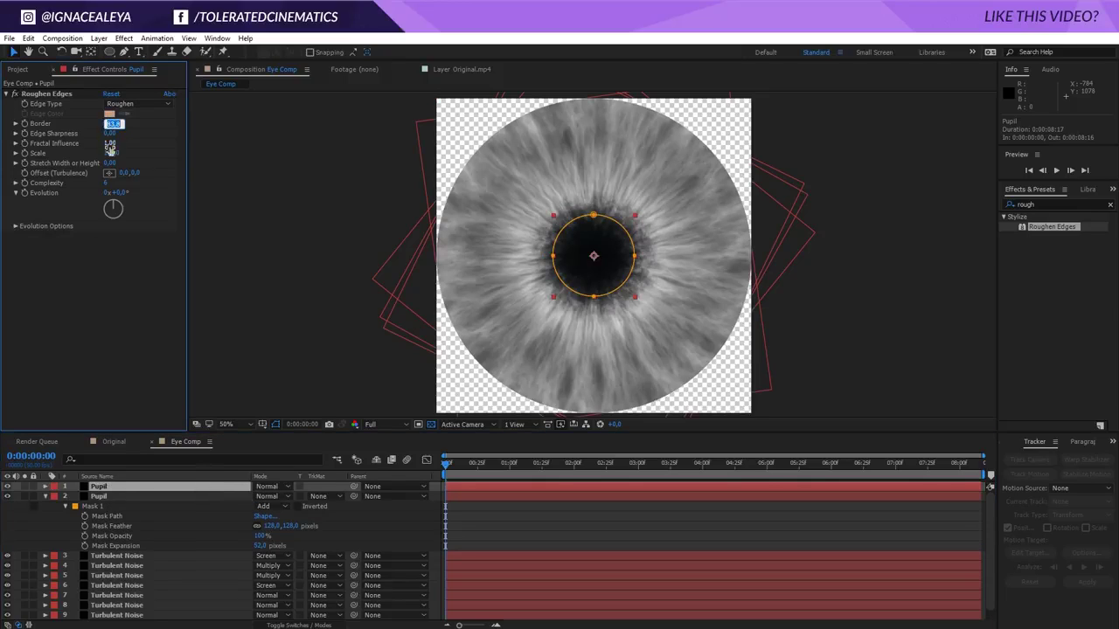
pyautogui.press('Return')
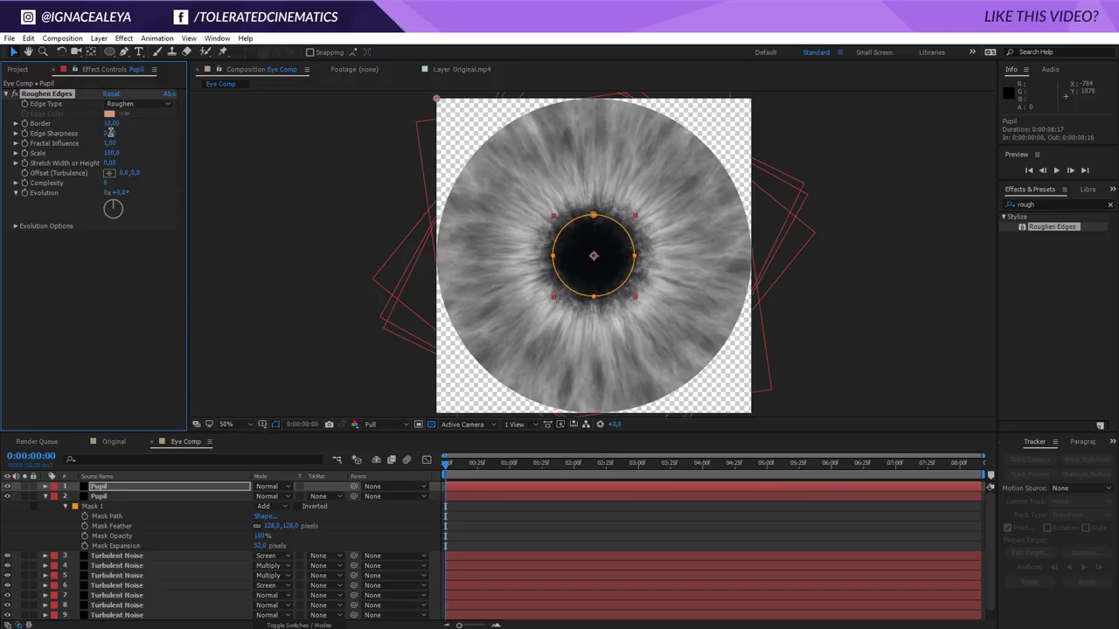
pyautogui.click(110, 133)
pyautogui.press('Return')
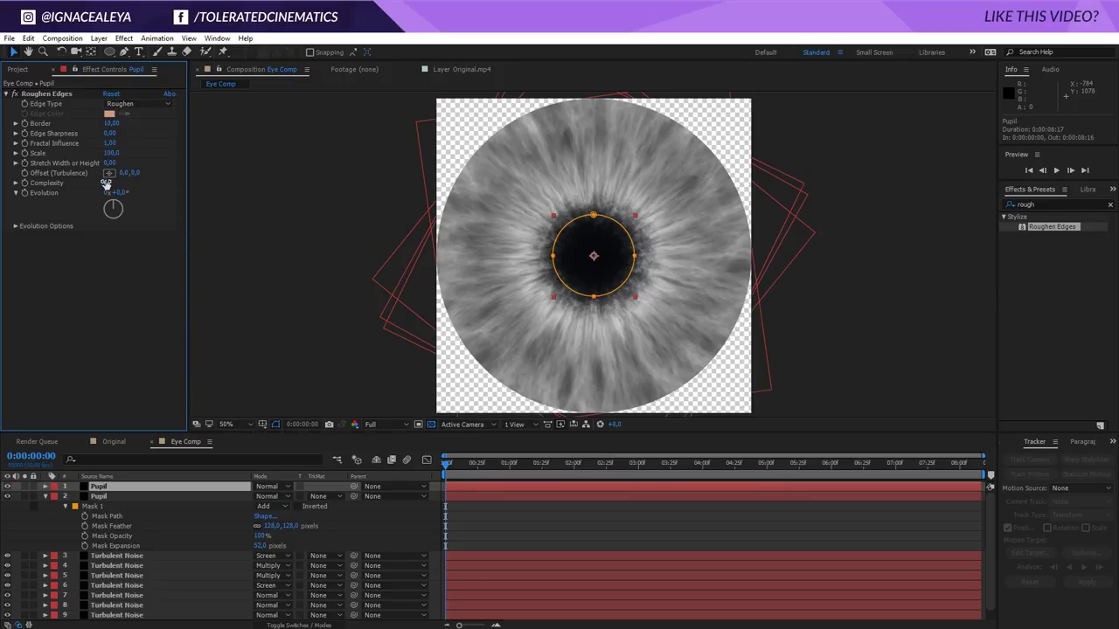
pyautogui.click(111, 153)
pyautogui.press('Return')
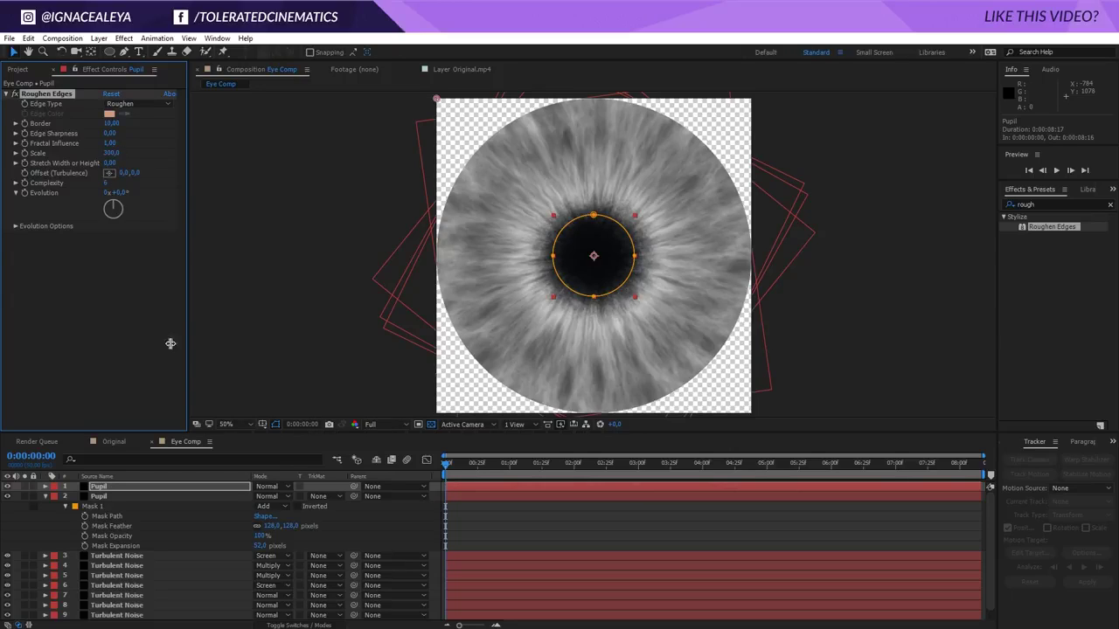
# Contract the top Pupil mask by 40 px and feather it 41 px.
pyautogui.press('s')
pyautogui.press('m')
pyautogui.press('m')
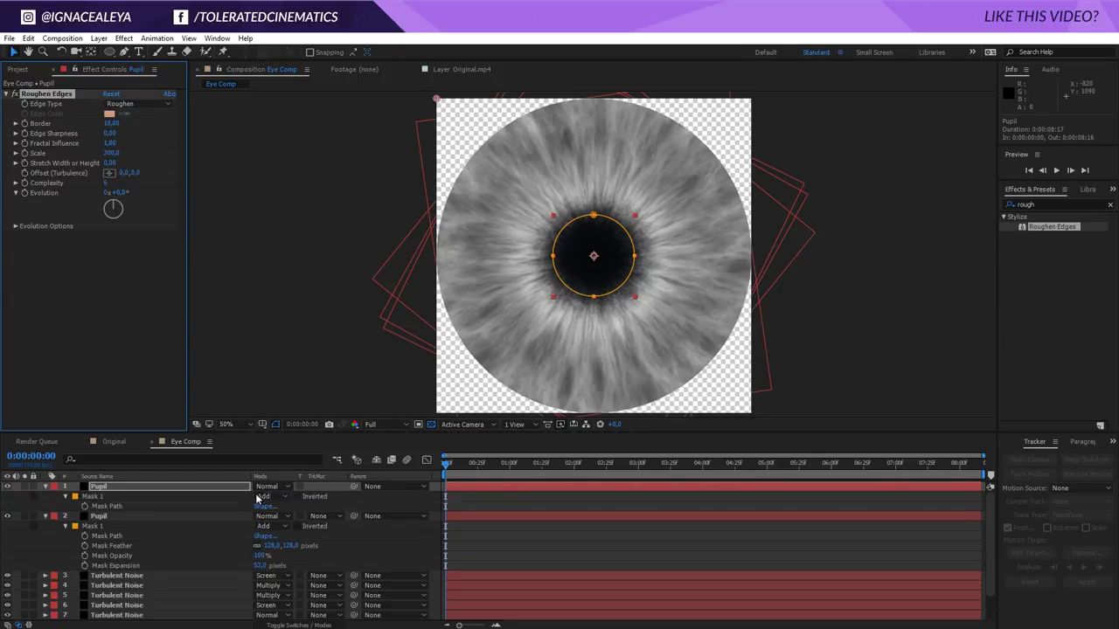
pyautogui.moveTo(259, 536); pyautogui.dragTo(209, 528)
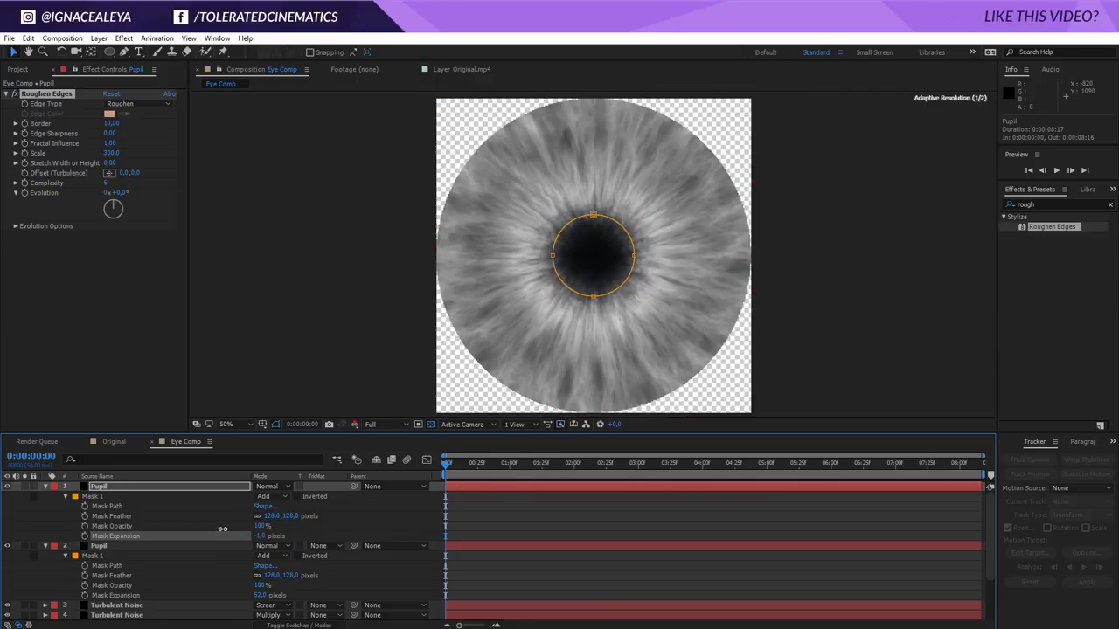
pyautogui.click(291, 515)
pyautogui.write('3')
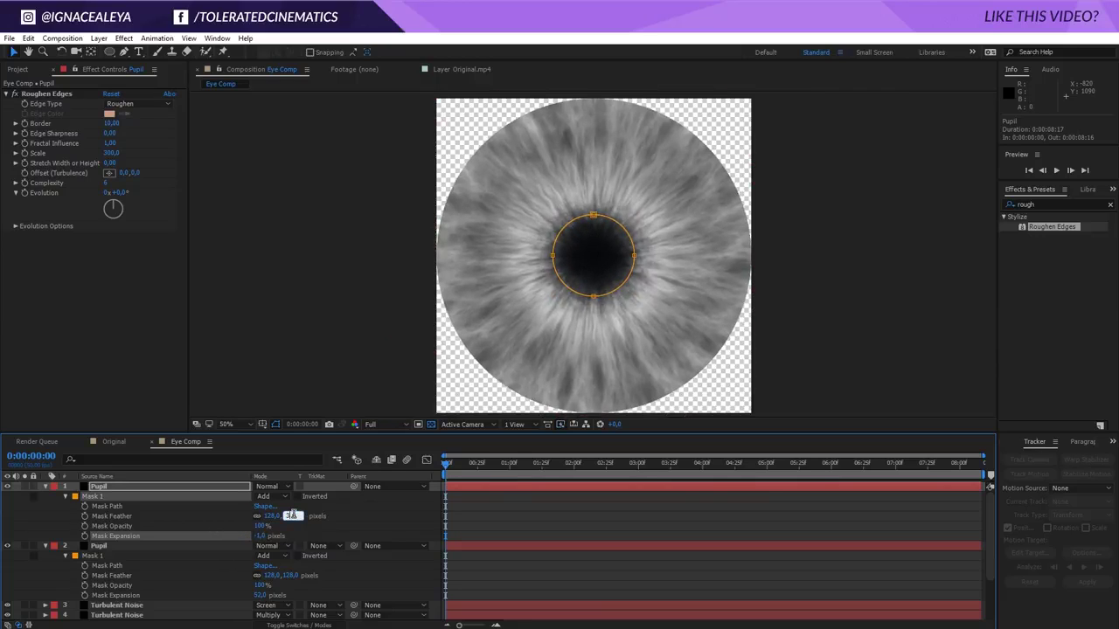
pyautogui.write('0')
pyautogui.press('Return')
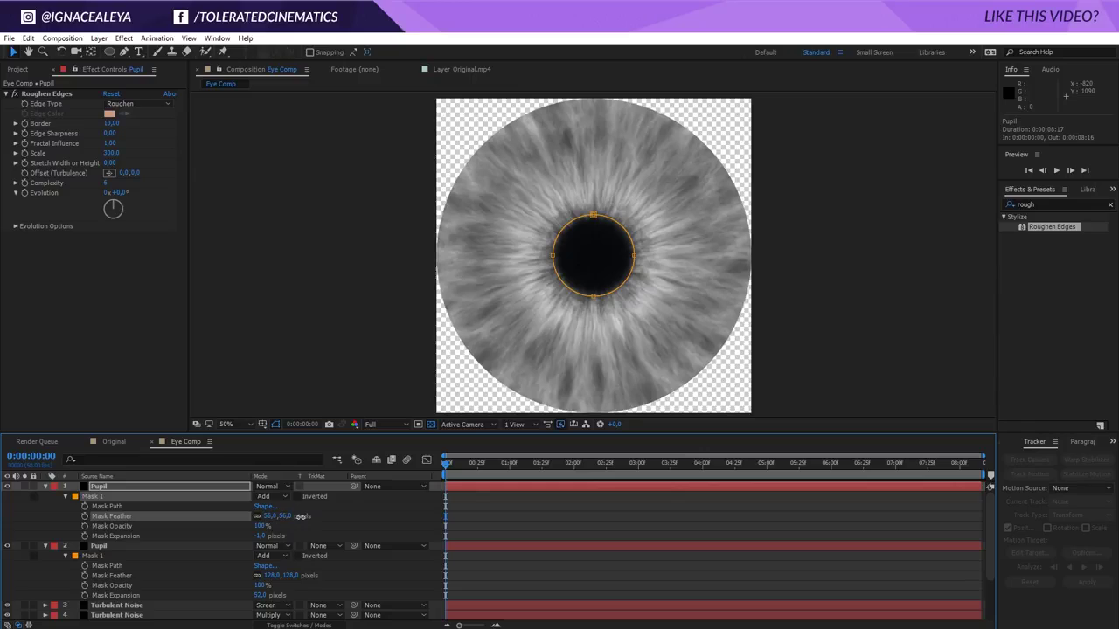
pyautogui.moveTo(300, 517)
pyautogui.mouseDown()
pyautogui.moveTo(236, 538)
pyautogui.moveTo(303, 516)
pyautogui.mouseUp()
pyautogui.click(486, 516)
pyautogui.click(494, 502)
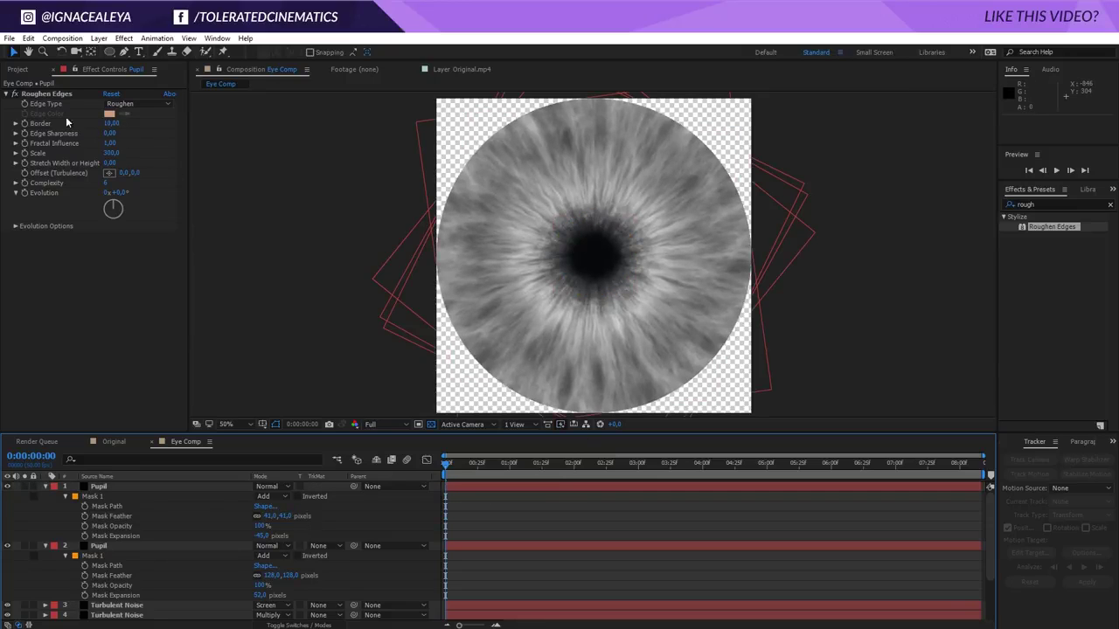
# Set Roughen Edges Border to 10.6 and Scale to 100, and turn off the transparency grid.
pyautogui.moveTo(112, 127)
pyautogui.mouseDown()
pyautogui.moveTo(130, 133)
pyautogui.moveTo(111, 135)
pyautogui.mouseUp()
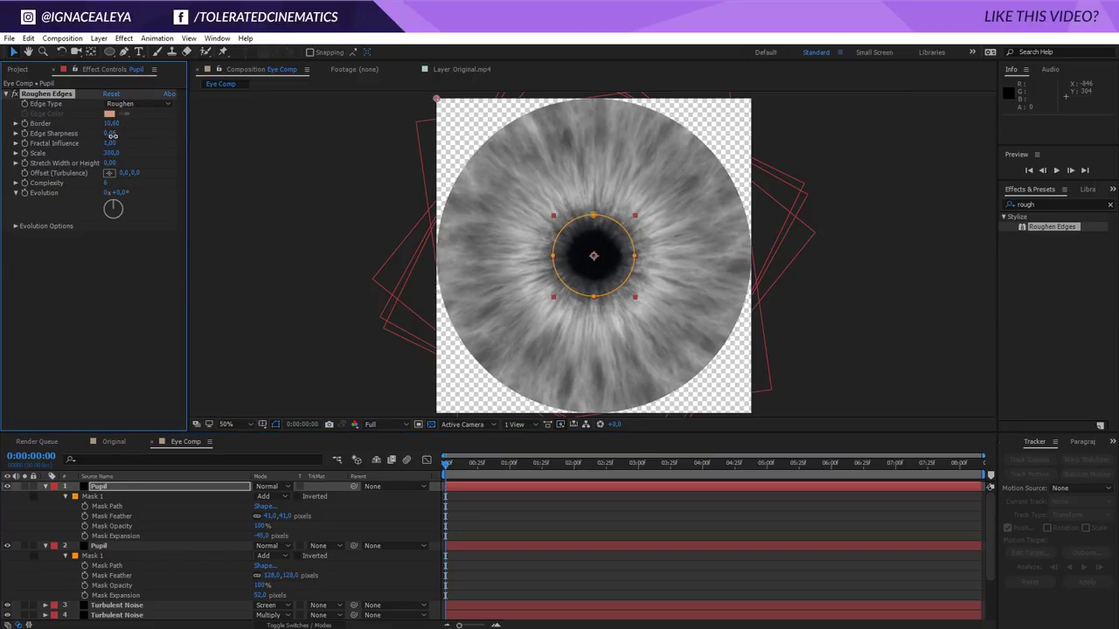
pyautogui.click(111, 154)
pyautogui.write('100')
pyautogui.press('Return')
pyautogui.click(492, 536)
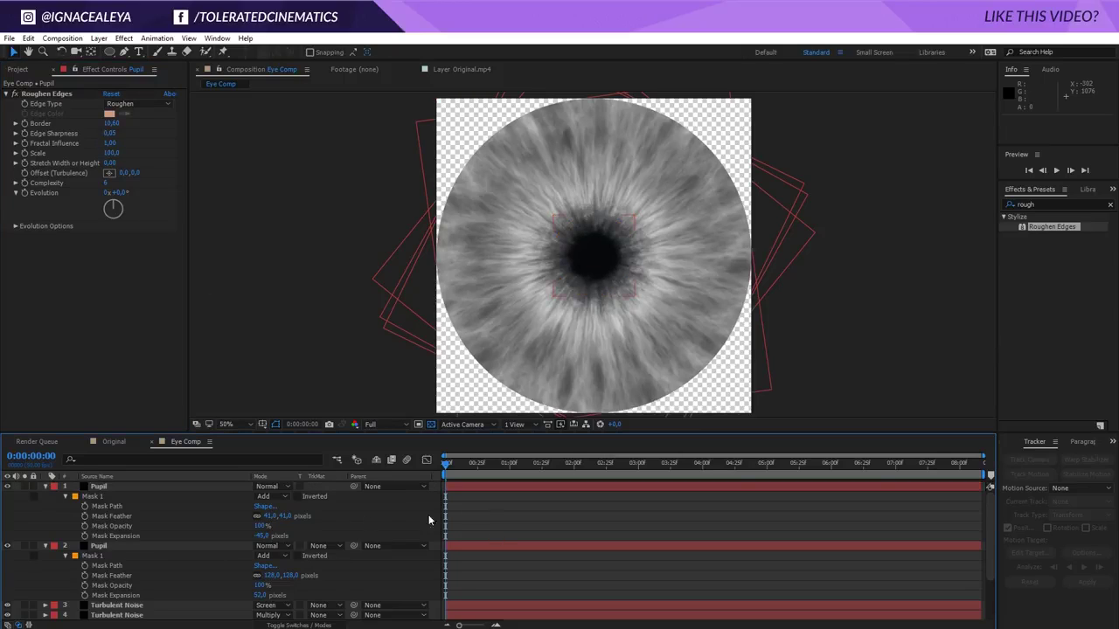
pyautogui.click(14, 95)
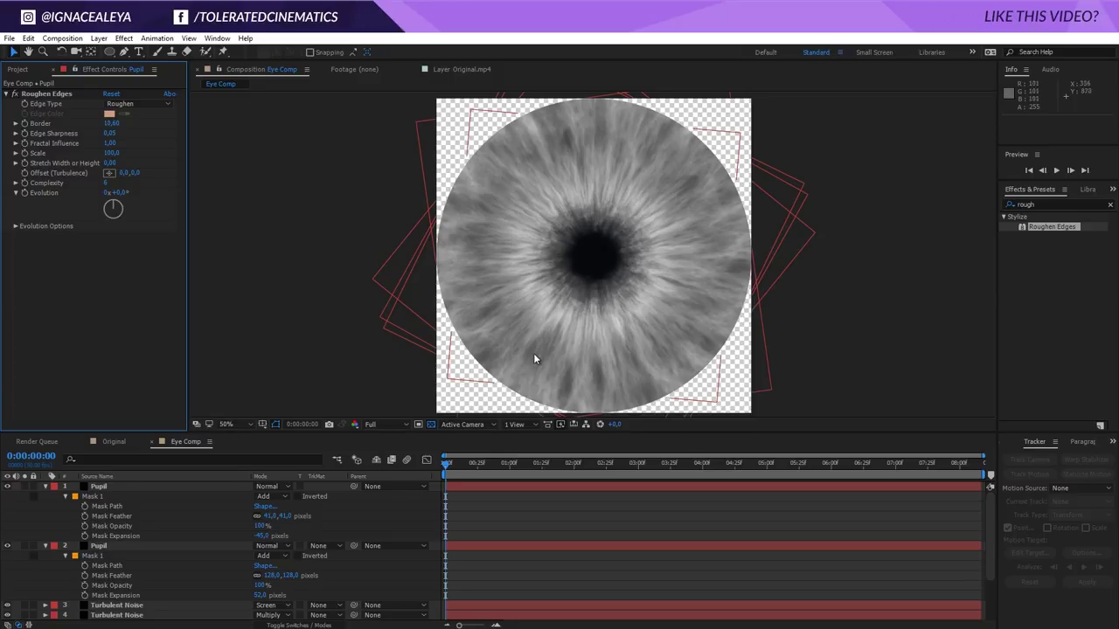
pyautogui.click(430, 425)
pyautogui.click(430, 426)
# Scale Turbulent Noise layers 10 and 9 to 150% and 144%.
pyautogui.click(545, 499)
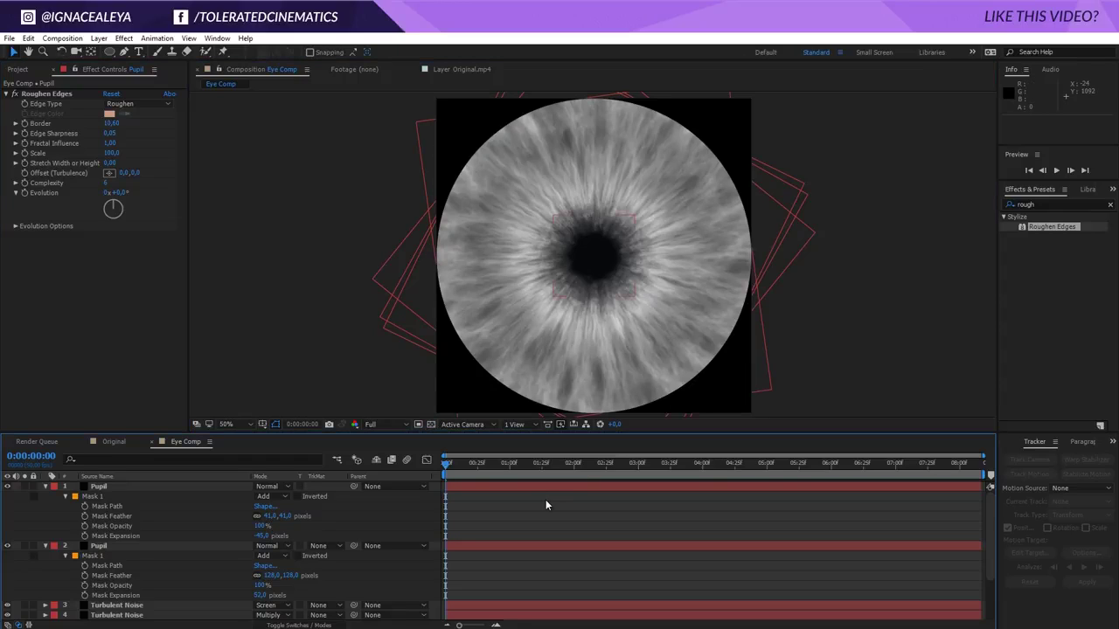
pyautogui.scroll(-3, 545, 504)
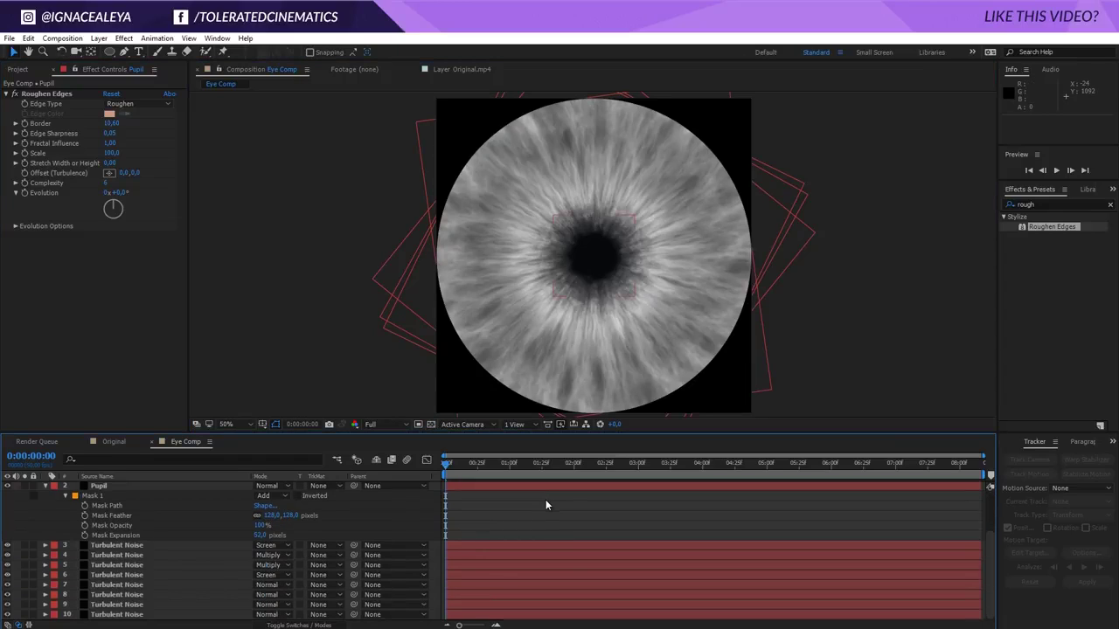
pyautogui.click(144, 615)
pyautogui.click(144, 595)
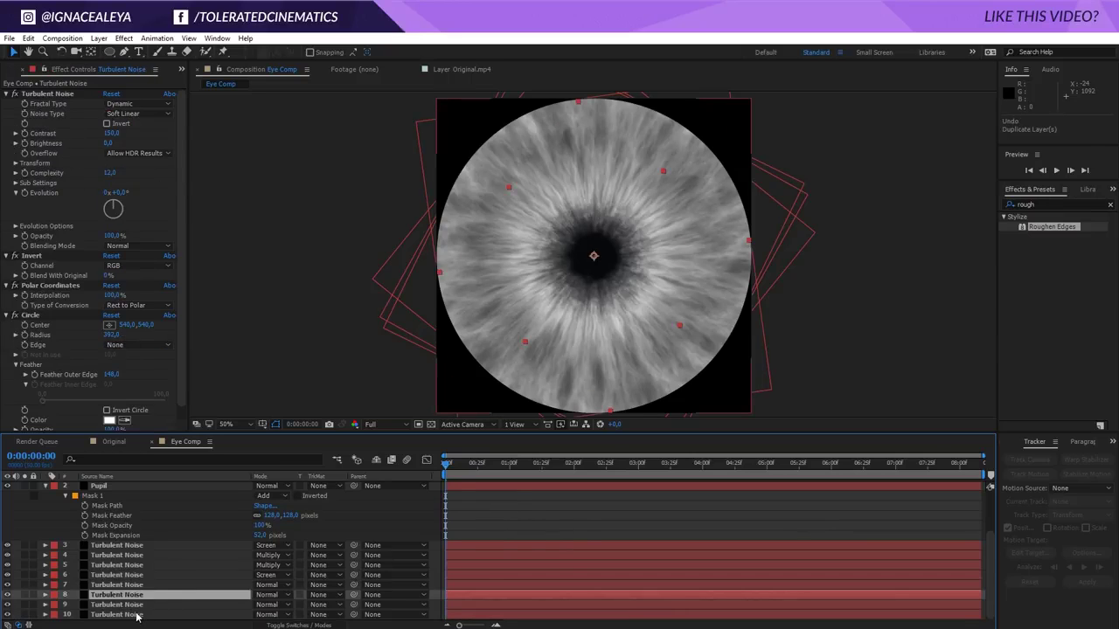
pyautogui.click(162, 614)
pyautogui.press('s')
pyautogui.moveTo(273, 614); pyautogui.dragTo(486, 392)
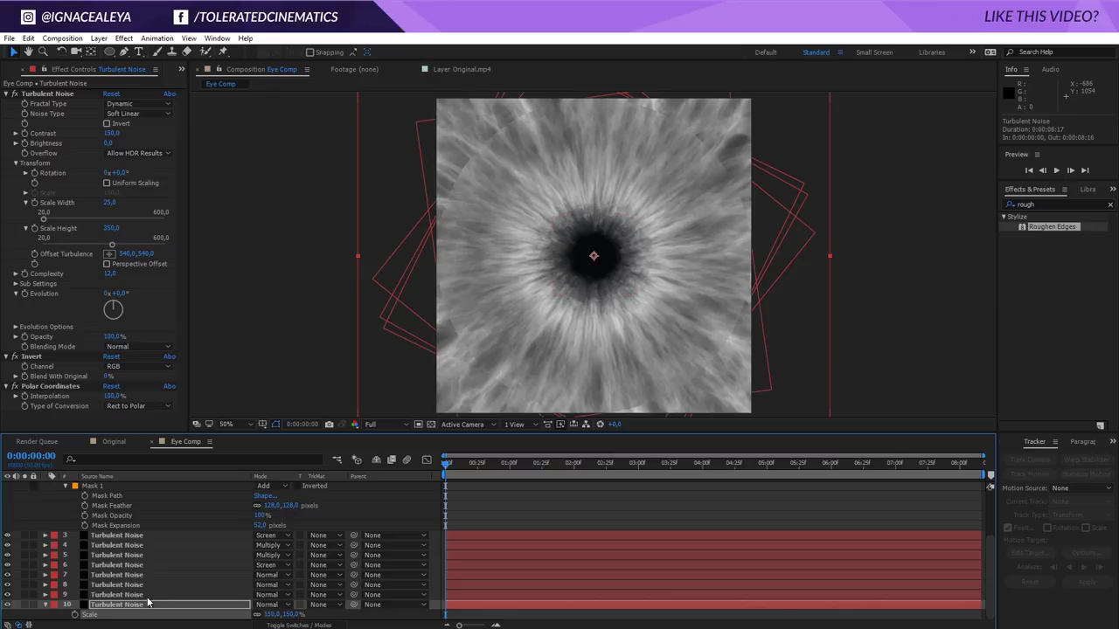
pyautogui.click(146, 595)
pyautogui.press('s')
pyautogui.moveTo(266, 604); pyautogui.dragTo(291, 605)
pyautogui.click(564, 504)
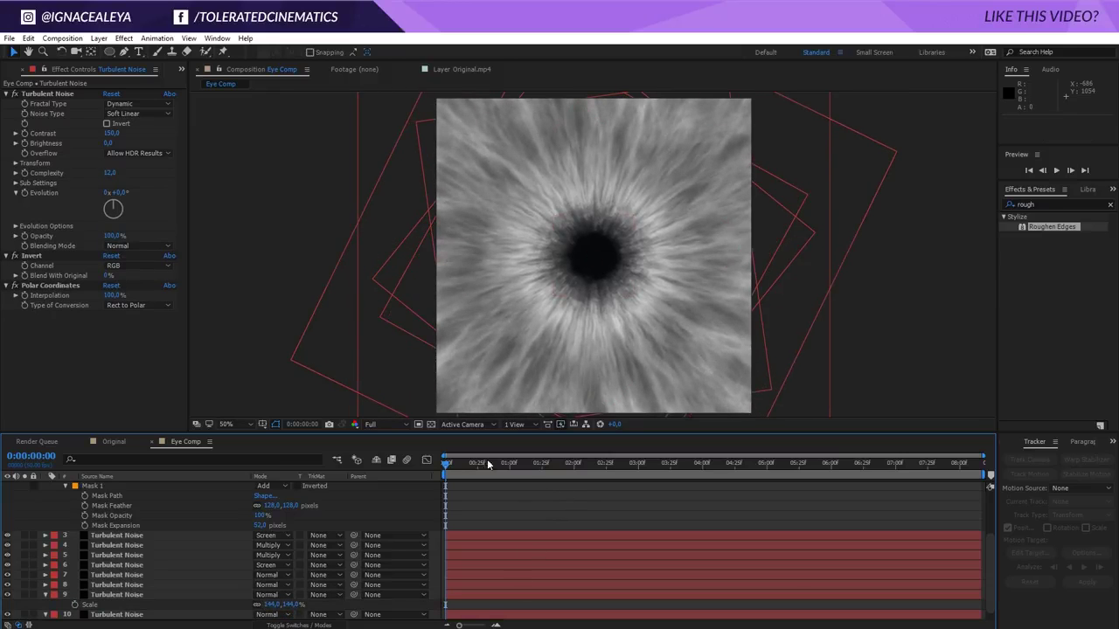
pyautogui.moveTo(470, 469); pyautogui.dragTo(407, 476)
# Shrink both Pupil layers to 72% scale.
pyautogui.scroll(3, 131, 524)
pyautogui.click(121, 492)
pyautogui.keyDown('shift'); pyautogui.click(97, 546); pyautogui.keyUp('shift')
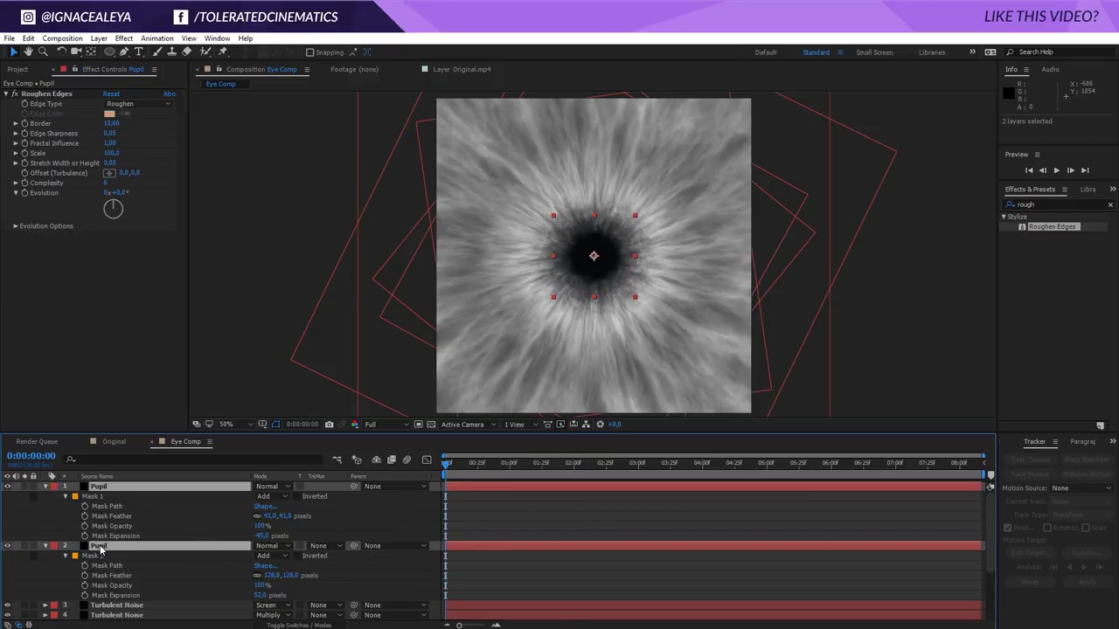
pyautogui.press('s')
pyautogui.moveTo(276, 496); pyautogui.dragTo(261, 495)
pyautogui.click(460, 513)
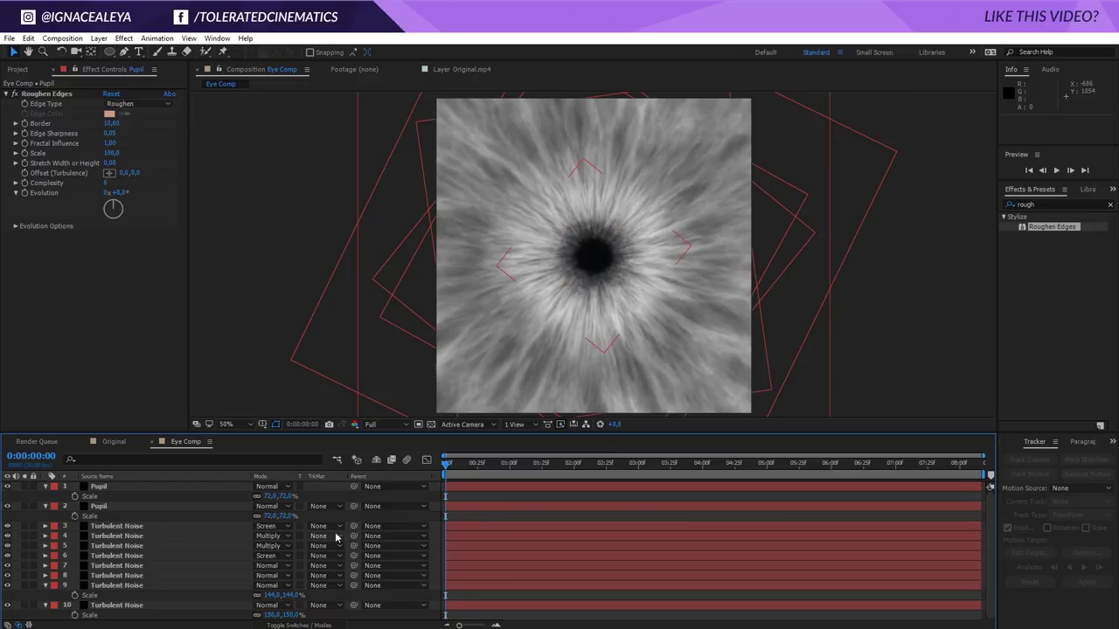
# Rescale Turbulent Noise layers 3, 4 and 5 to 51%, 39% and 85%.
pyautogui.click(144, 527)
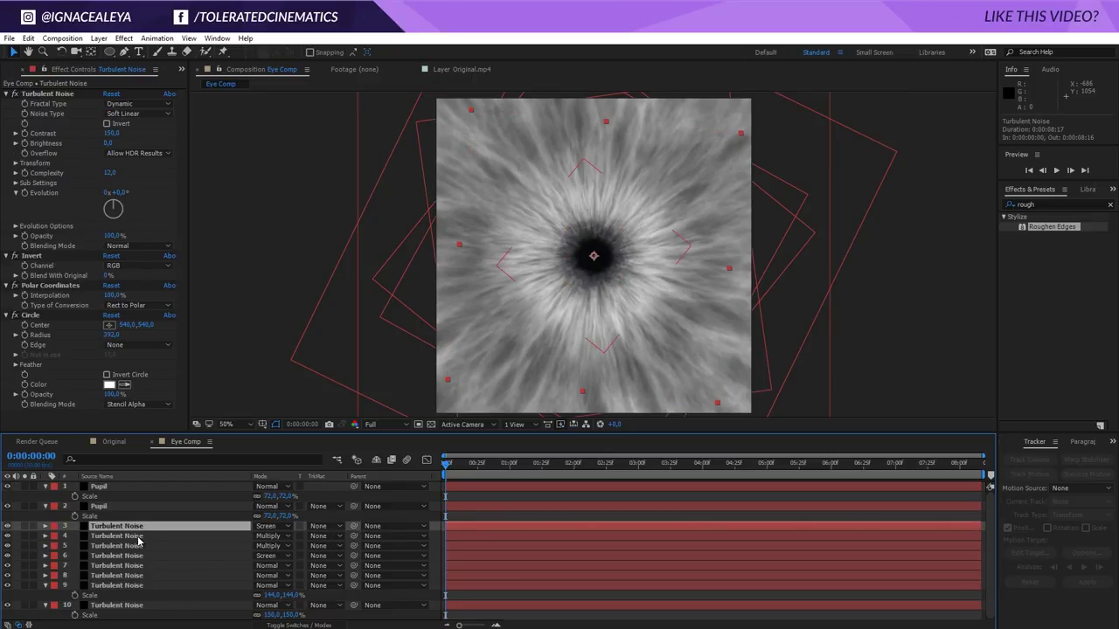
pyautogui.press('s')
pyautogui.moveTo(269, 536); pyautogui.dragTo(266, 575)
pyautogui.click(198, 549)
pyautogui.press('s')
pyautogui.click(200, 566)
pyautogui.press('s')
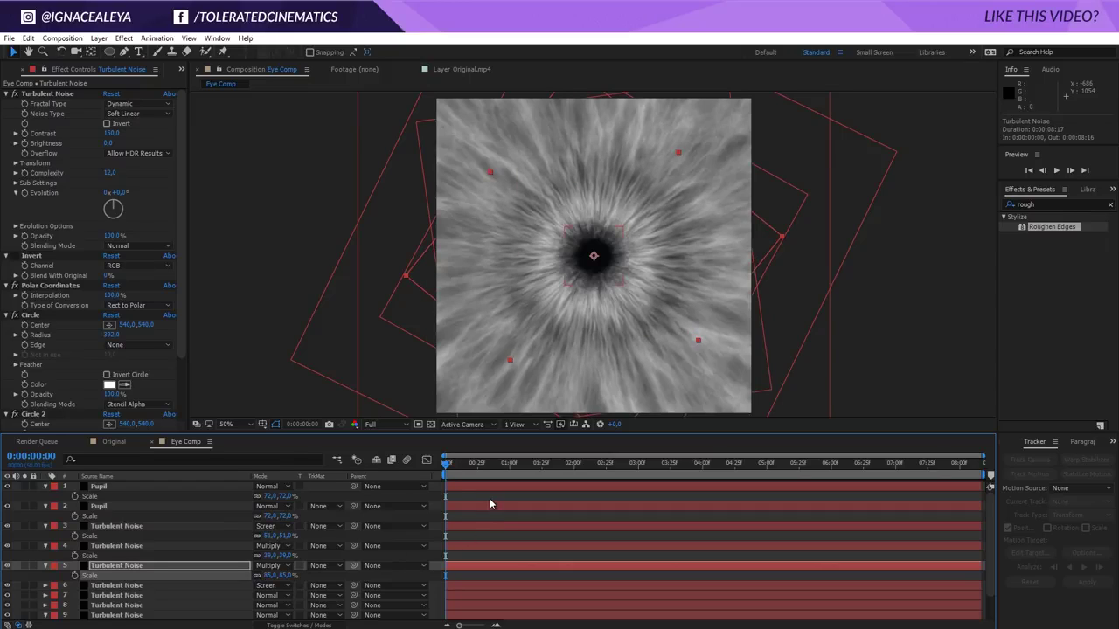
# On layer 5 set Circle 2 radius 246, Circle radius 457 and Feather Outer Edge 163.
pyautogui.scroll(-2, 48, 380)
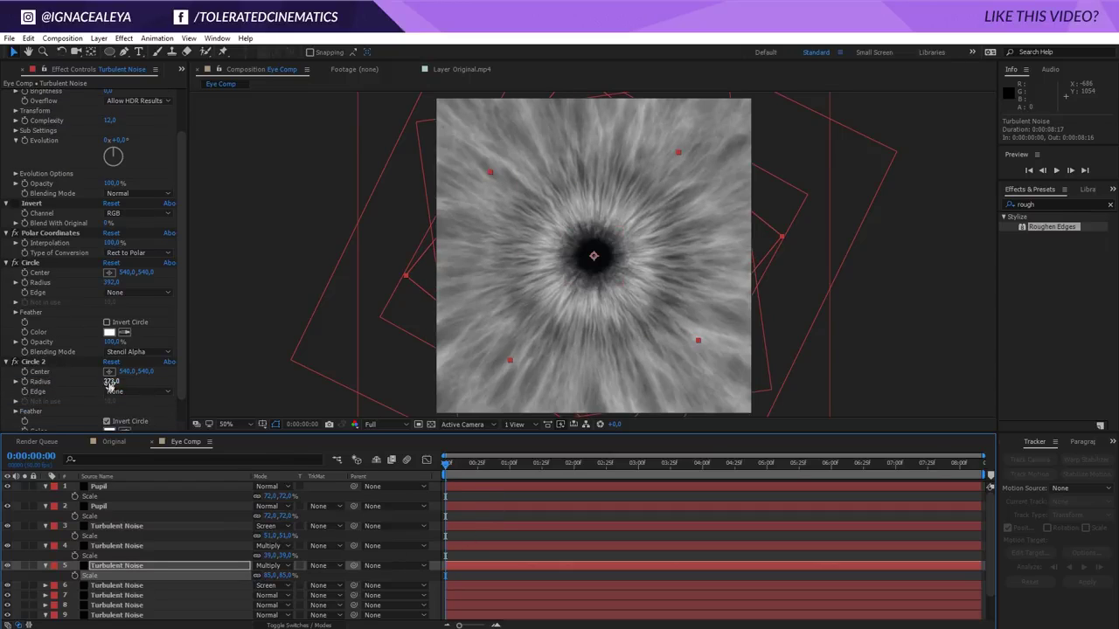
pyautogui.click(33, 361)
pyautogui.moveTo(132, 388); pyautogui.dragTo(107, 395)
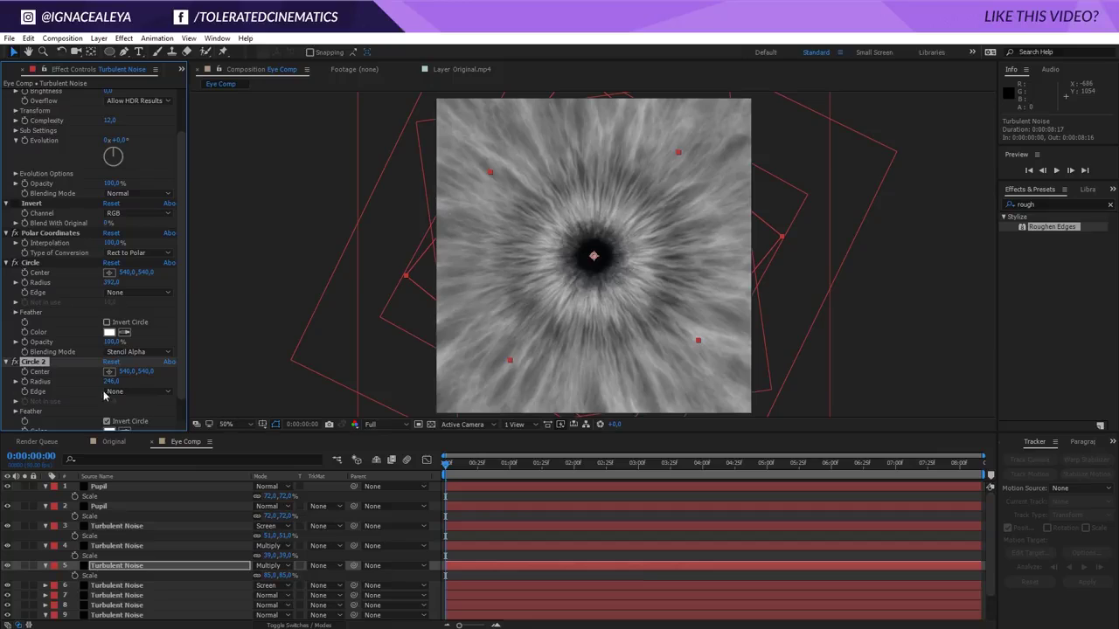
pyautogui.moveTo(122, 282); pyautogui.dragTo(155, 289)
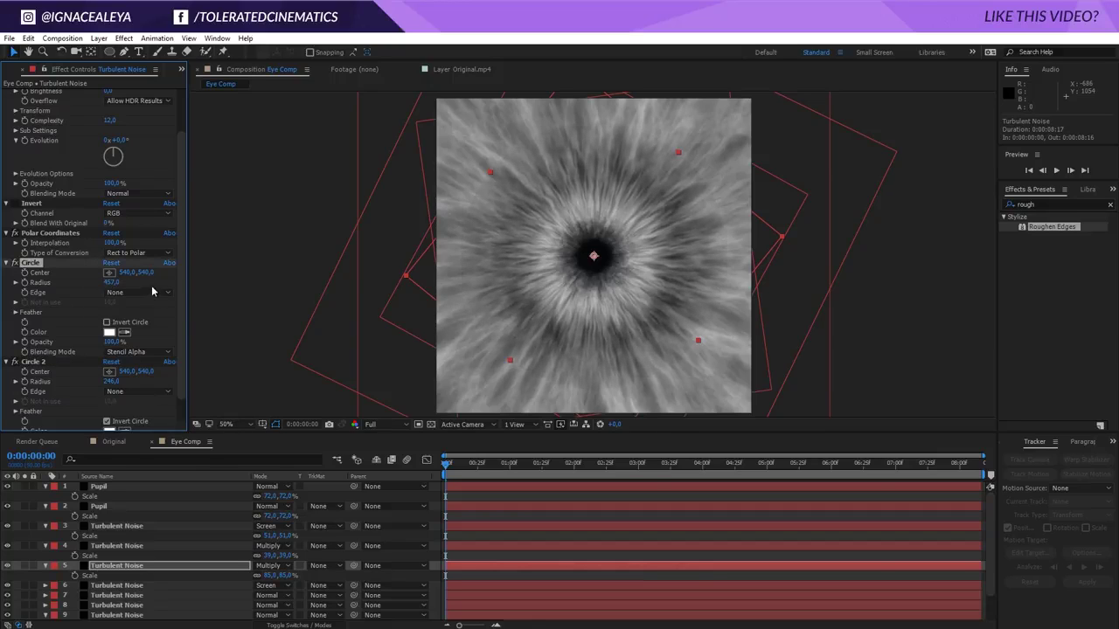
pyautogui.click(15, 312)
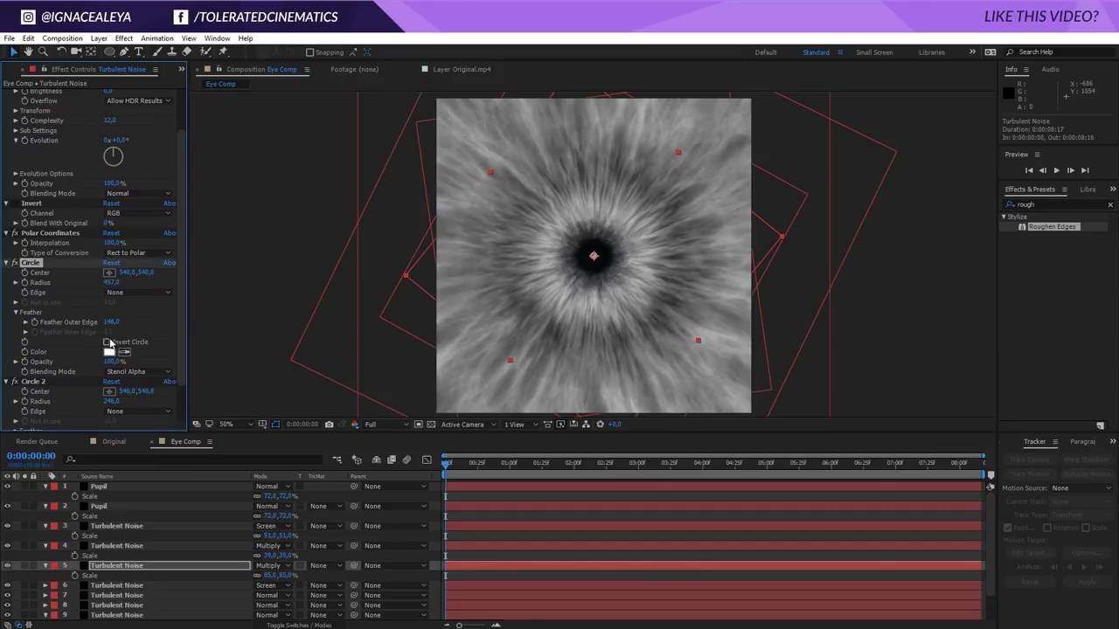
pyautogui.moveTo(111, 322)
pyautogui.mouseDown()
pyautogui.moveTo(168, 327)
pyautogui.moveTo(113, 333)
pyautogui.mouseUp()
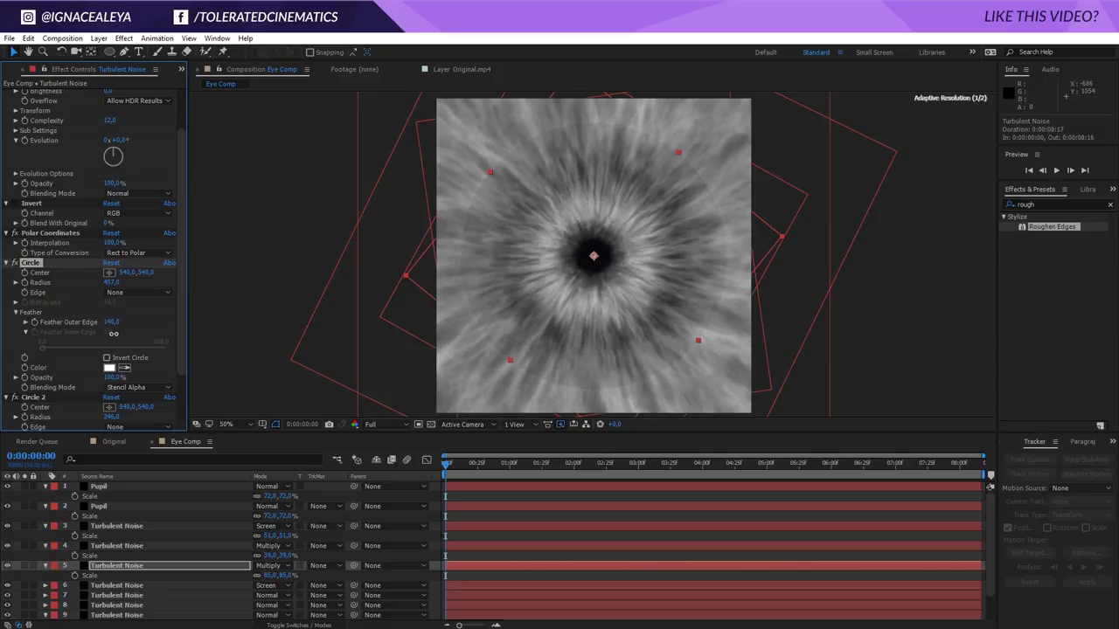
pyautogui.click(517, 498)
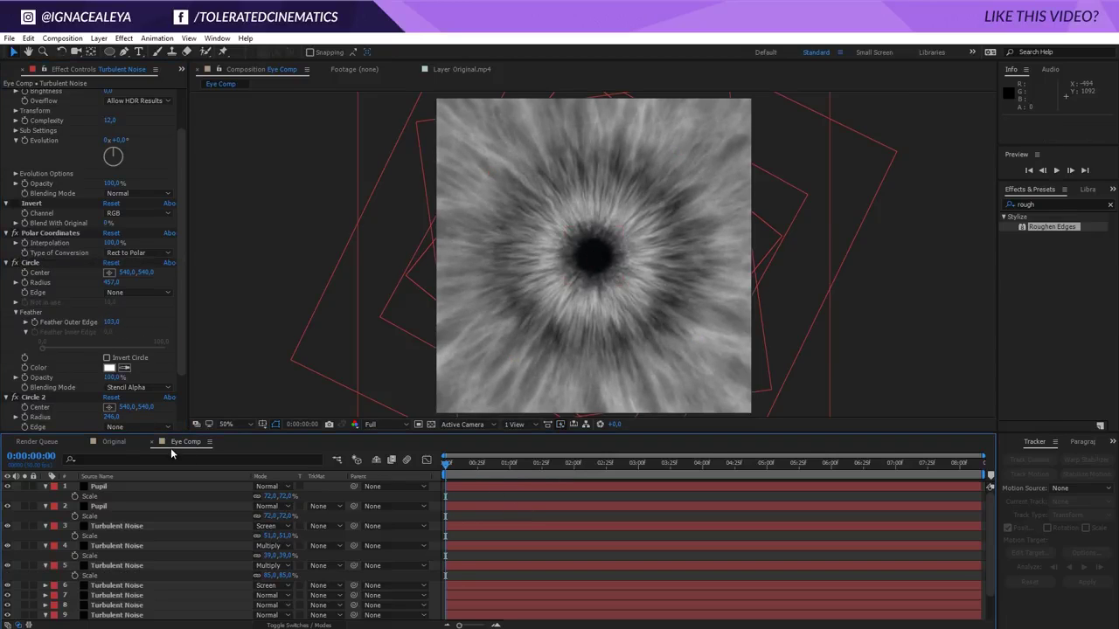
# In the Original comp, move to the clip's end and add Eye Comp as the top layer.
pyautogui.click(112, 441)
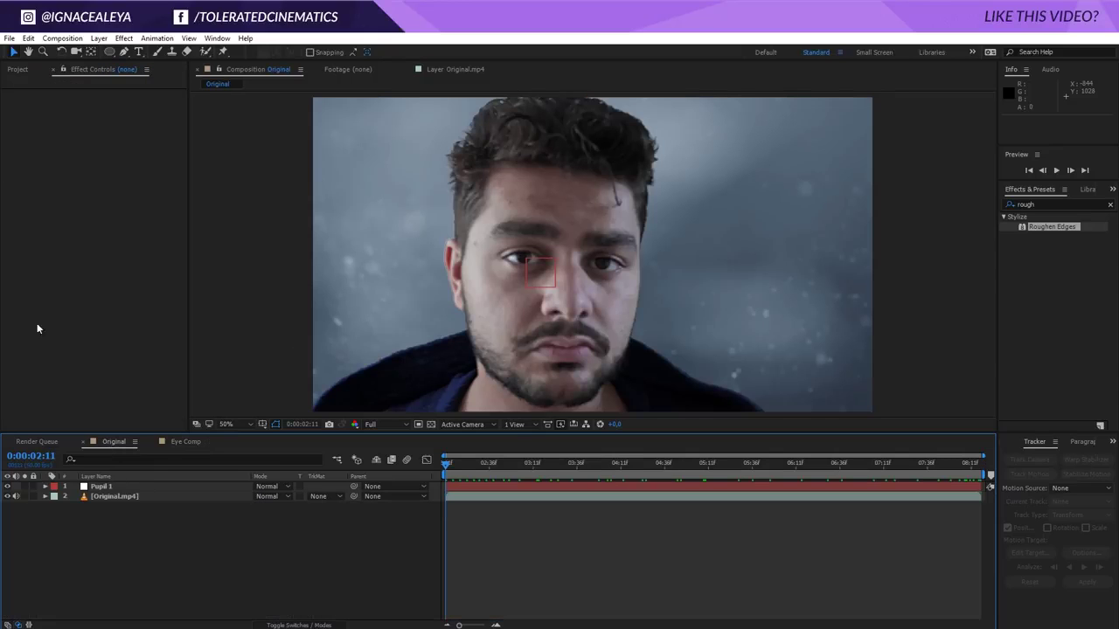
pyautogui.moveTo(514, 464); pyautogui.dragTo(1113, 444)
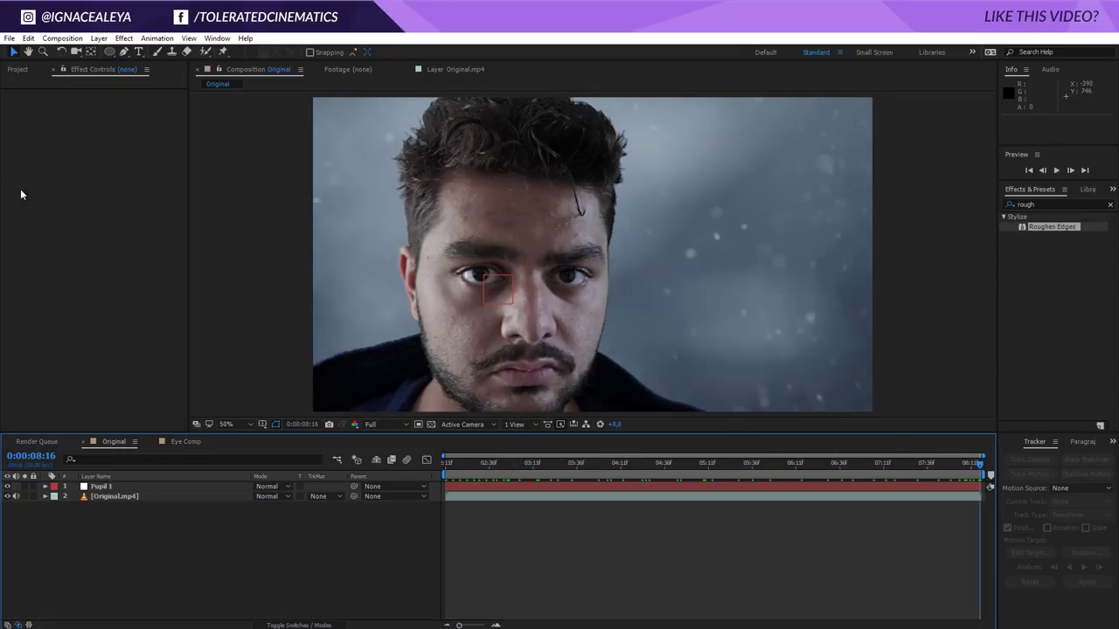
pyautogui.click(18, 69)
pyautogui.moveTo(48, 184); pyautogui.dragTo(114, 486)
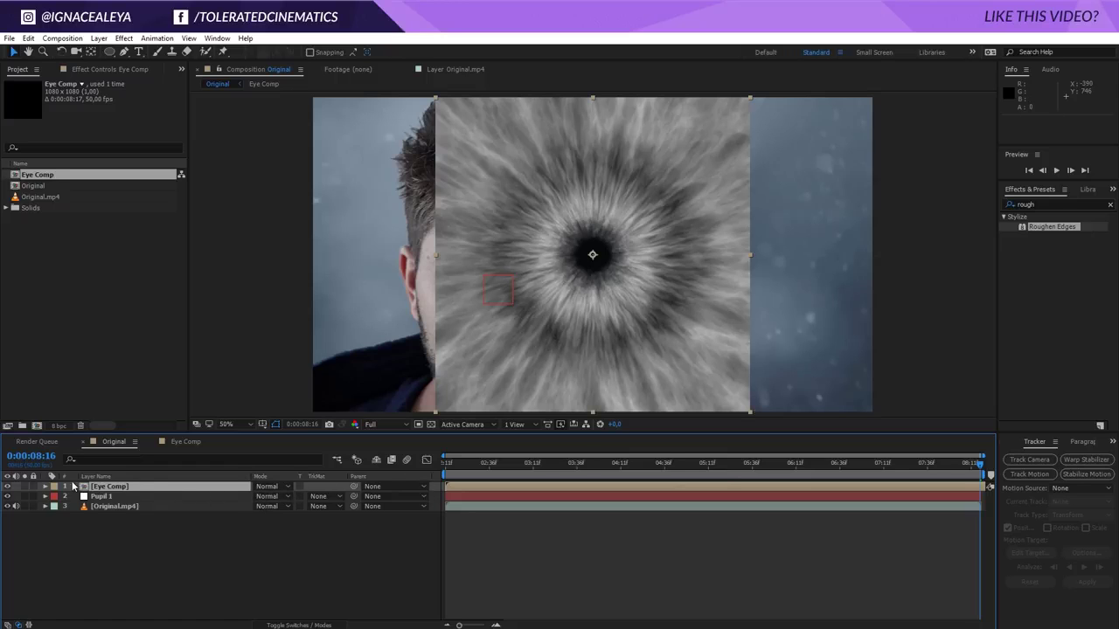
# Shrink the Eye Comp iris layer to 42% and move it onto the left eye.
pyautogui.press('s')
pyautogui.moveTo(267, 496); pyautogui.dragTo(214, 495)
pyautogui.scroll(2, 409, 327)
pyautogui.moveTo(409, 327); pyautogui.dragTo(532, 299)
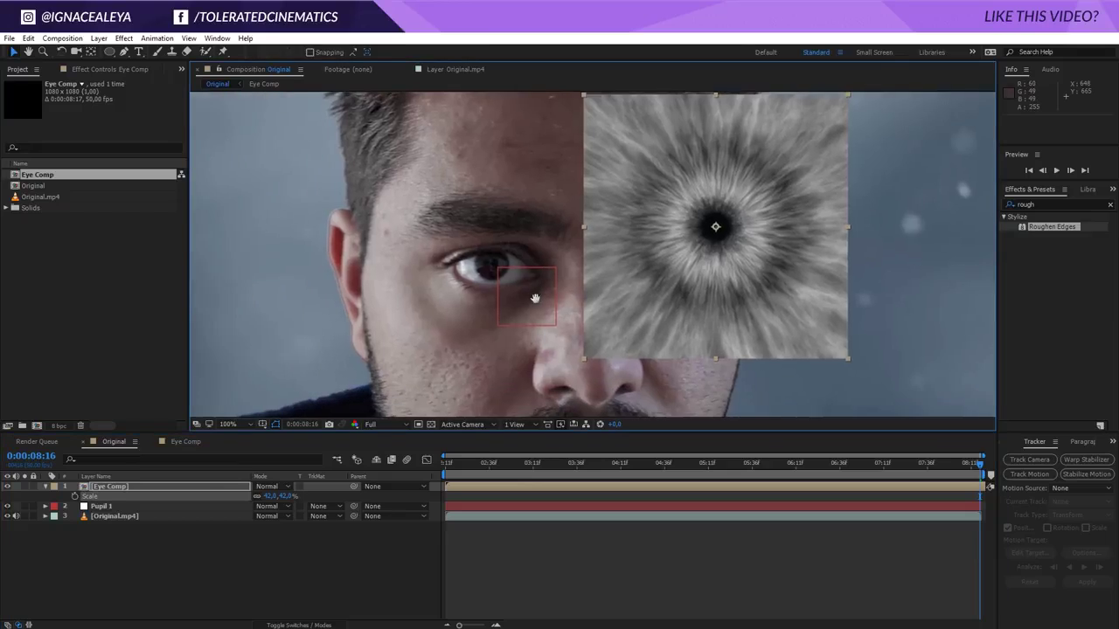
pyautogui.moveTo(737, 254); pyautogui.dragTo(508, 299)
pyautogui.press('.')
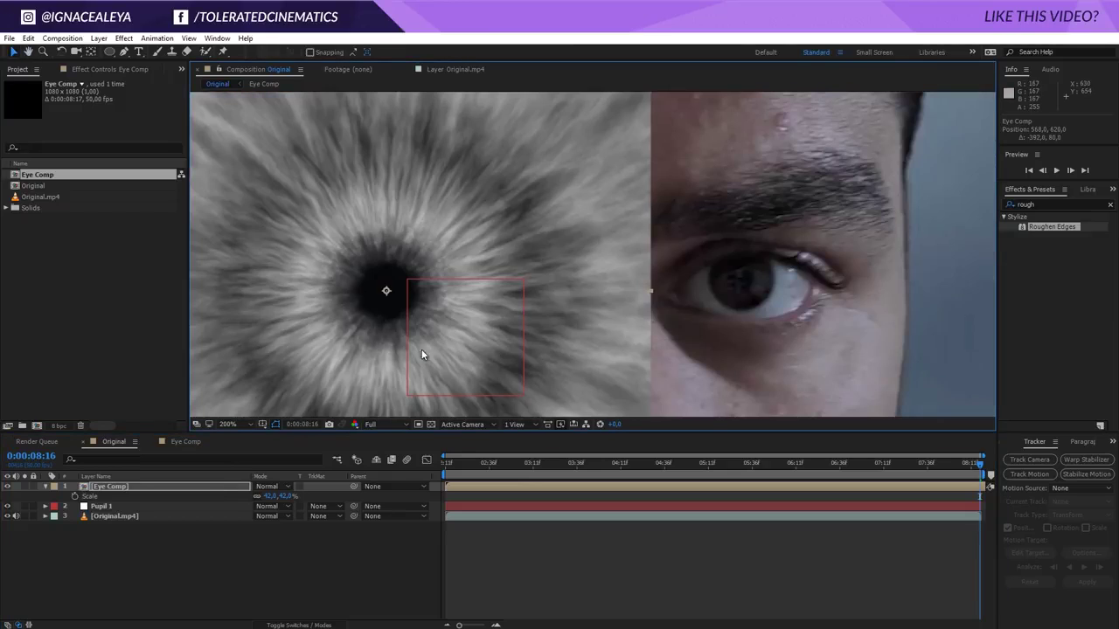
# Make the iris half transparent, scale it to 25% and centre it on the pupil.
pyautogui.press('t')
pyautogui.moveTo(261, 494); pyautogui.dragTo(217, 495)
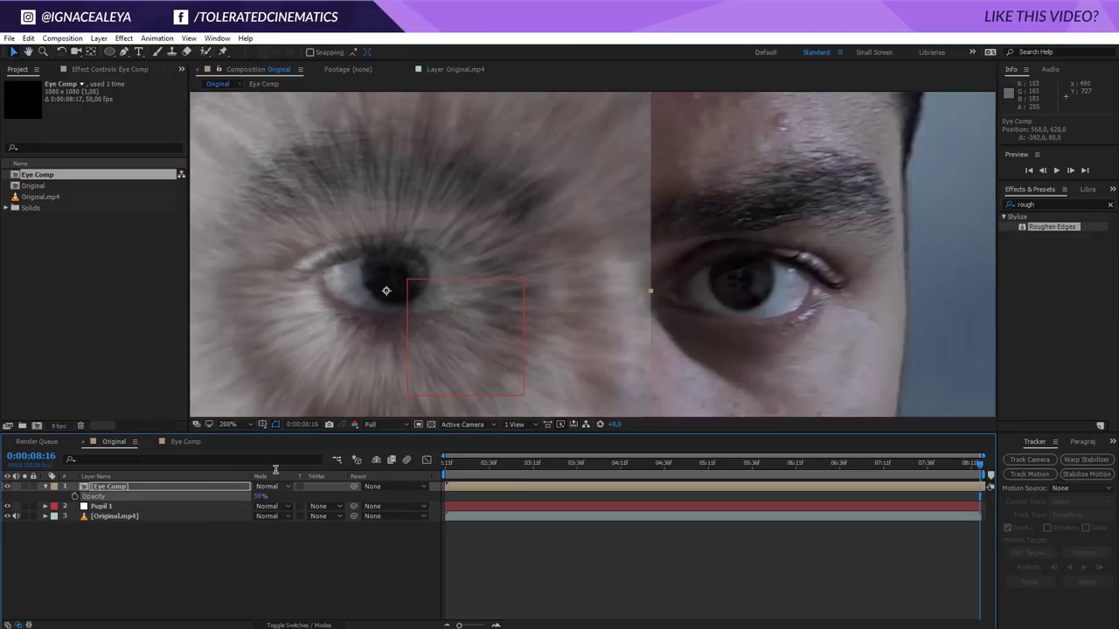
pyautogui.press('s')
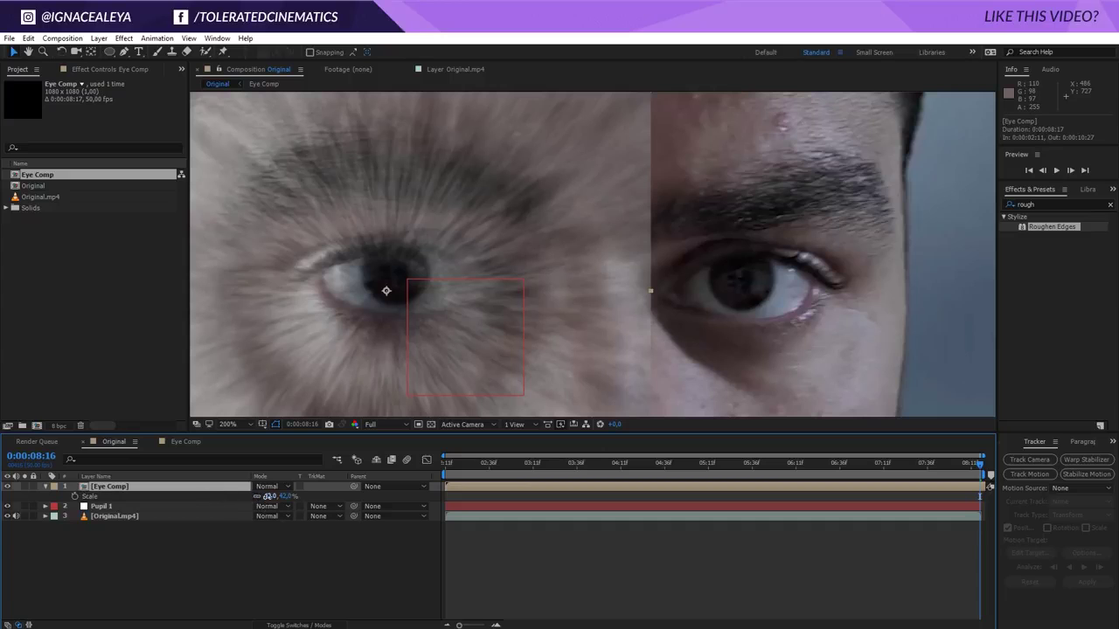
pyautogui.moveTo(267, 495); pyautogui.dragTo(252, 496)
pyautogui.moveTo(374, 359); pyautogui.dragTo(385, 331)
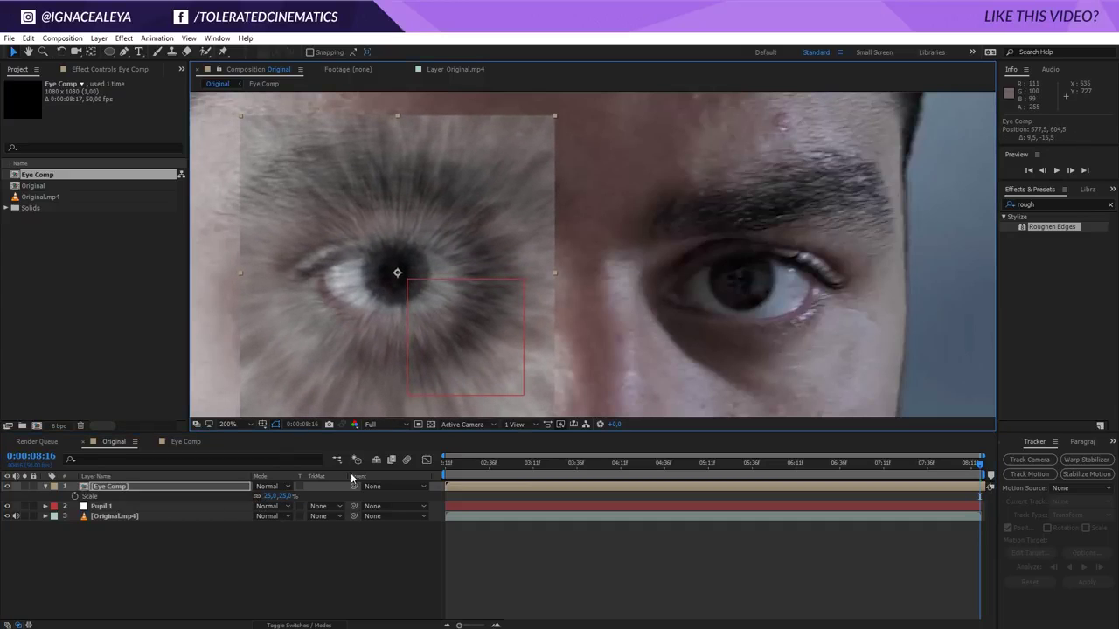
# Parent the iris layer to Pupil 1 and set its opacity back to 100%.
pyautogui.moveTo(353, 486); pyautogui.dragTo(117, 508)
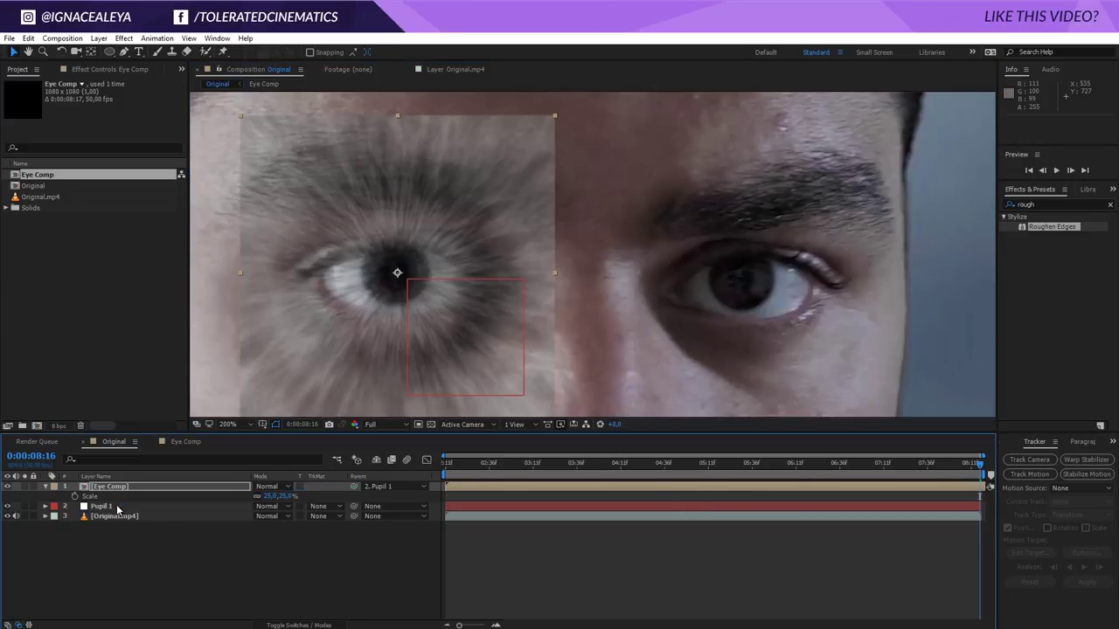
pyautogui.press('t')
pyautogui.click(259, 495)
pyautogui.write('100')
pyautogui.press('Return')
pyautogui.click(302, 563)
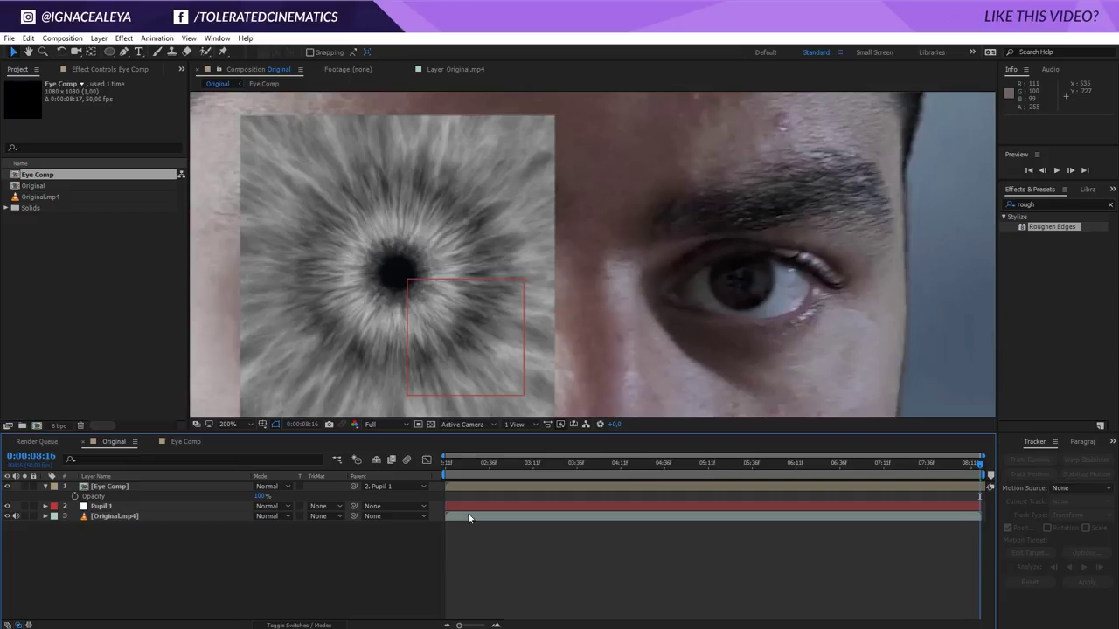
# Add a black 1920×1080 solid named Matte on top, then hide the Eye Comp layer.
pyautogui.moveTo(979, 466); pyautogui.dragTo(1059, 466)
pyautogui.rightClick(212, 563)
pyautogui.moveTo(218, 429)
pyautogui.click(95, 461)
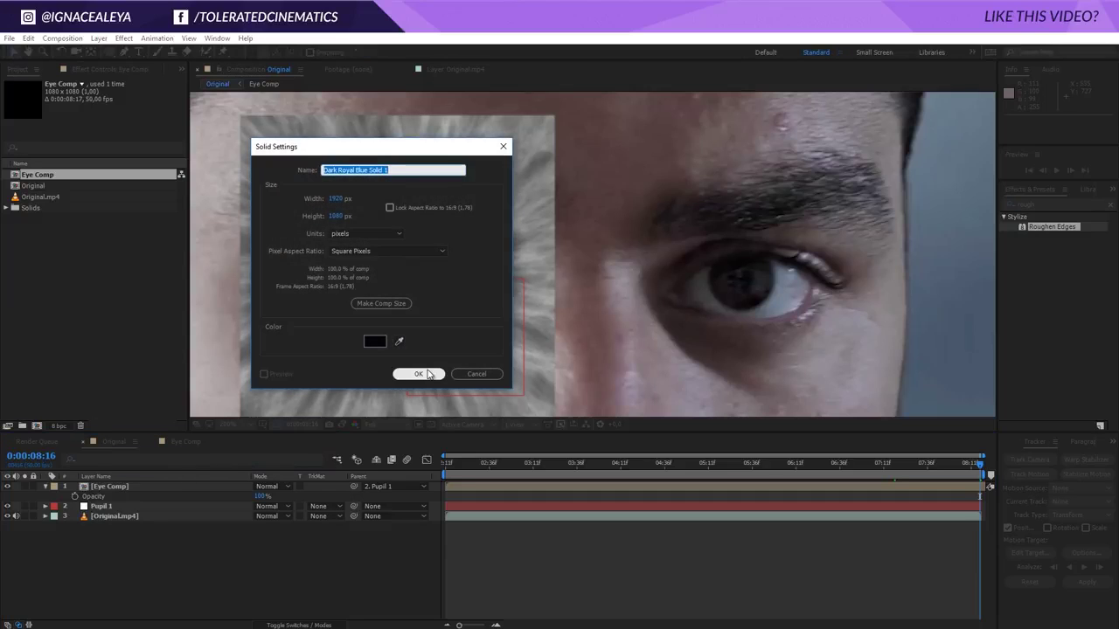
pyautogui.press('BackSpace')
pyautogui.click(418, 374)
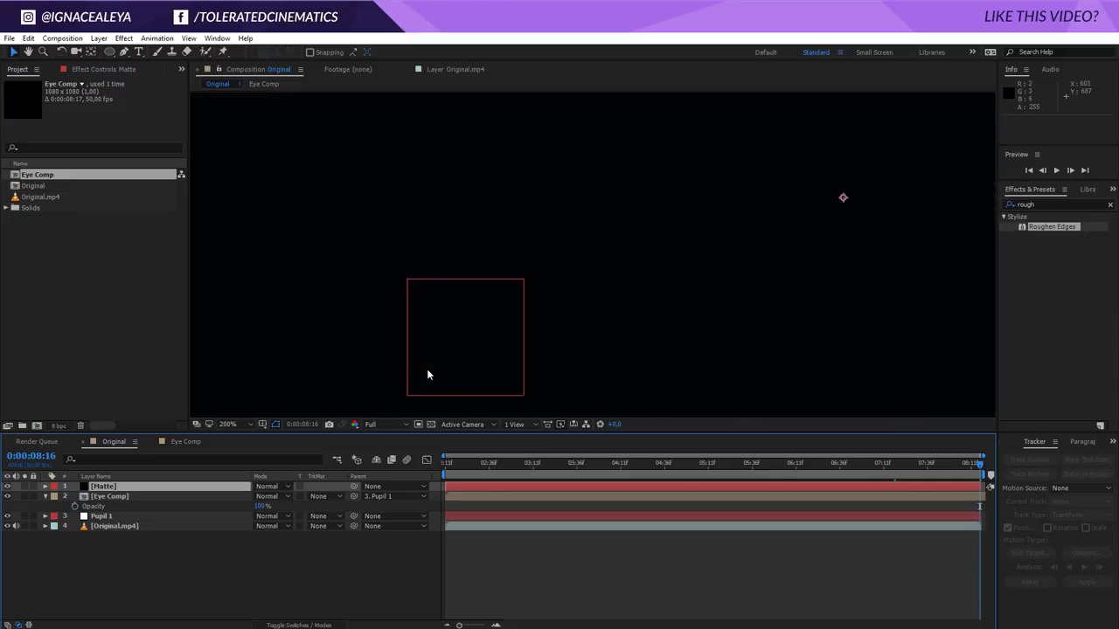
pyautogui.click(7, 495)
pyautogui.click(126, 489)
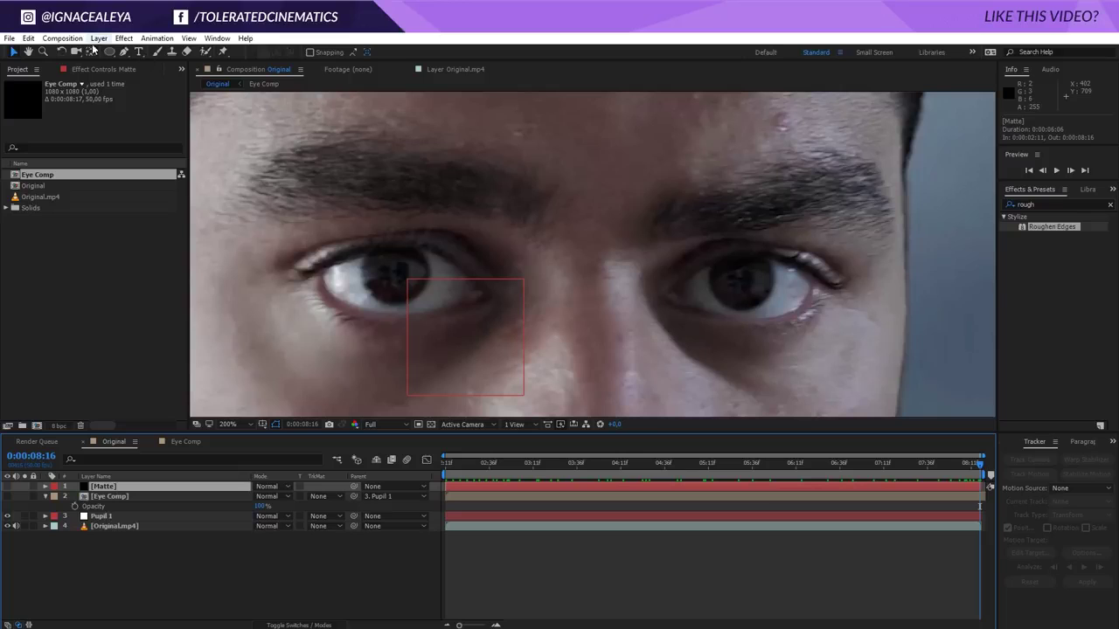
# Draw a curved Pen mask around the left eye on the Matte layer.
pyautogui.scroll(2, 407, 283)
pyautogui.scroll(3, 592, 287)
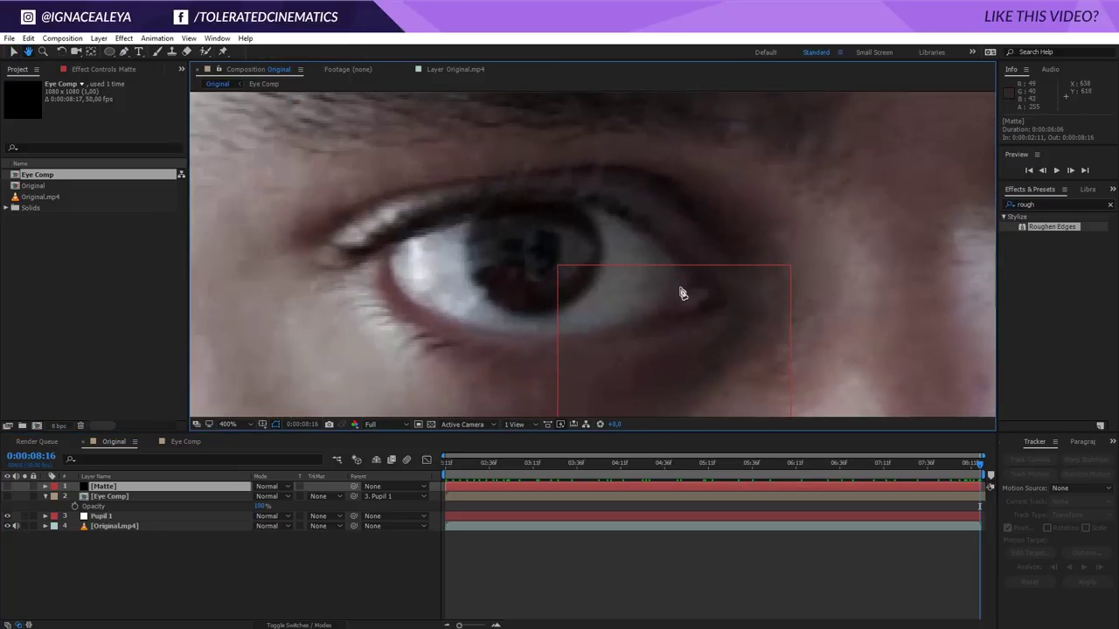
pyautogui.press('g')
pyautogui.moveTo(831, 302); pyautogui.dragTo(850, 263)
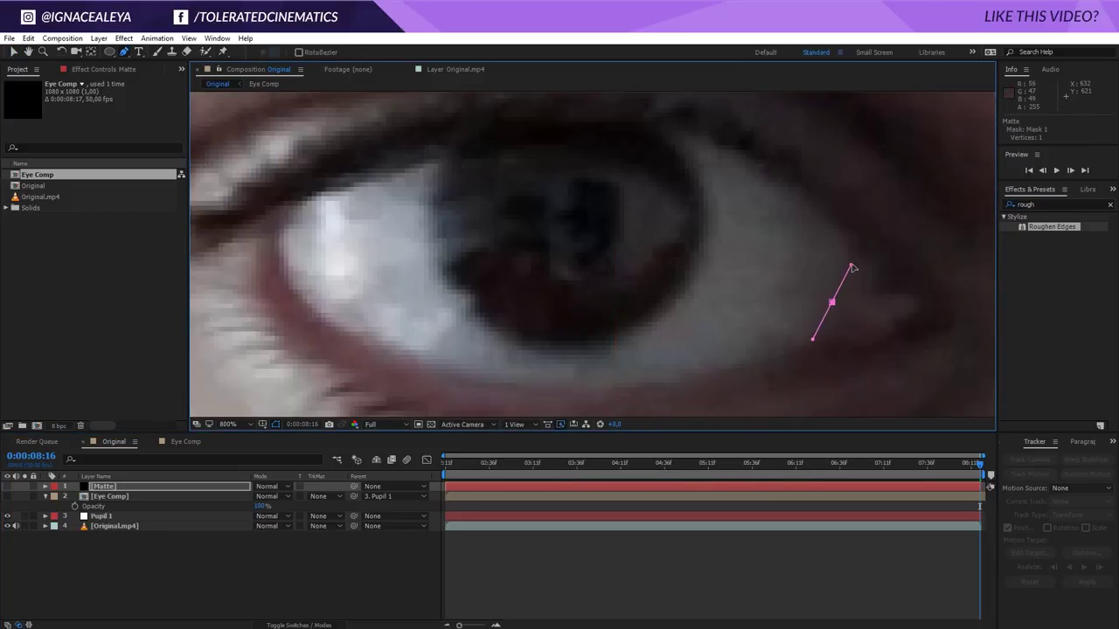
pyautogui.moveTo(623, 123); pyautogui.dragTo(437, 126)
pyautogui.hotkey('ctrl', 'z')
pyautogui.scroll(1, 743, 201)
pyautogui.moveTo(779, 225); pyautogui.dragTo(701, 181)
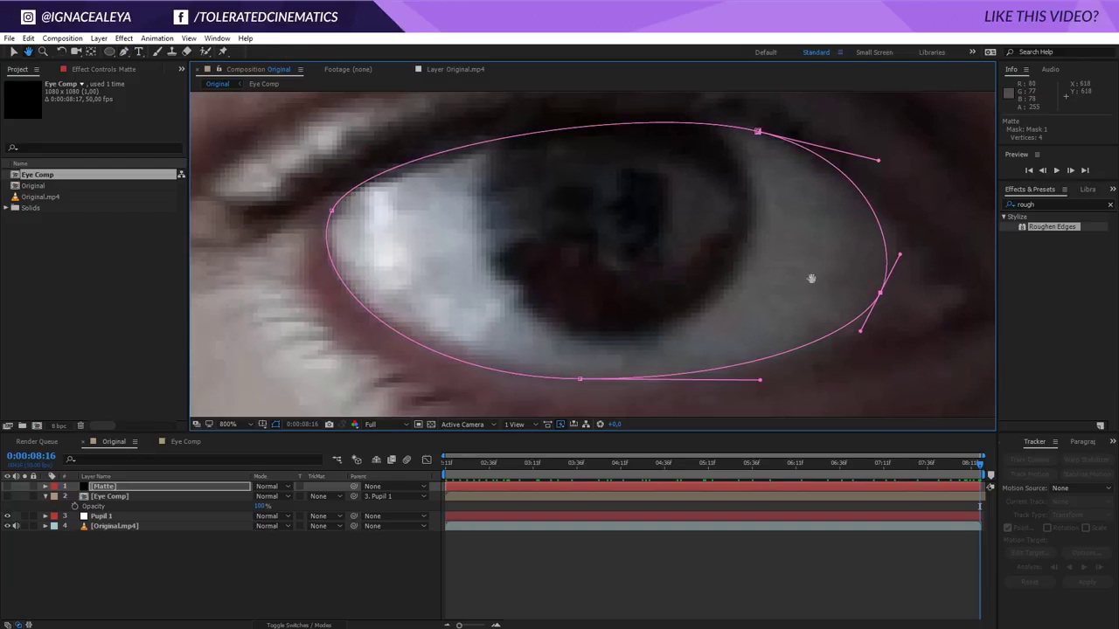
# Move the right mask point onto the eye corner and set a Mask Path keyframe.
pyautogui.click(879, 295)
pyautogui.press('v')
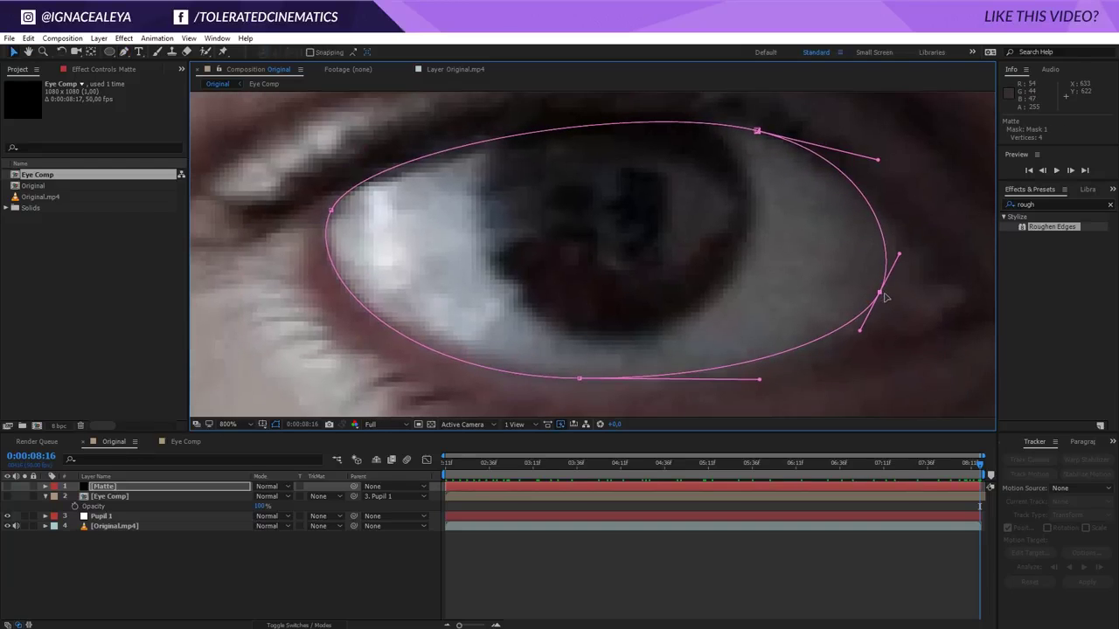
pyautogui.moveTo(881, 295); pyautogui.dragTo(889, 294)
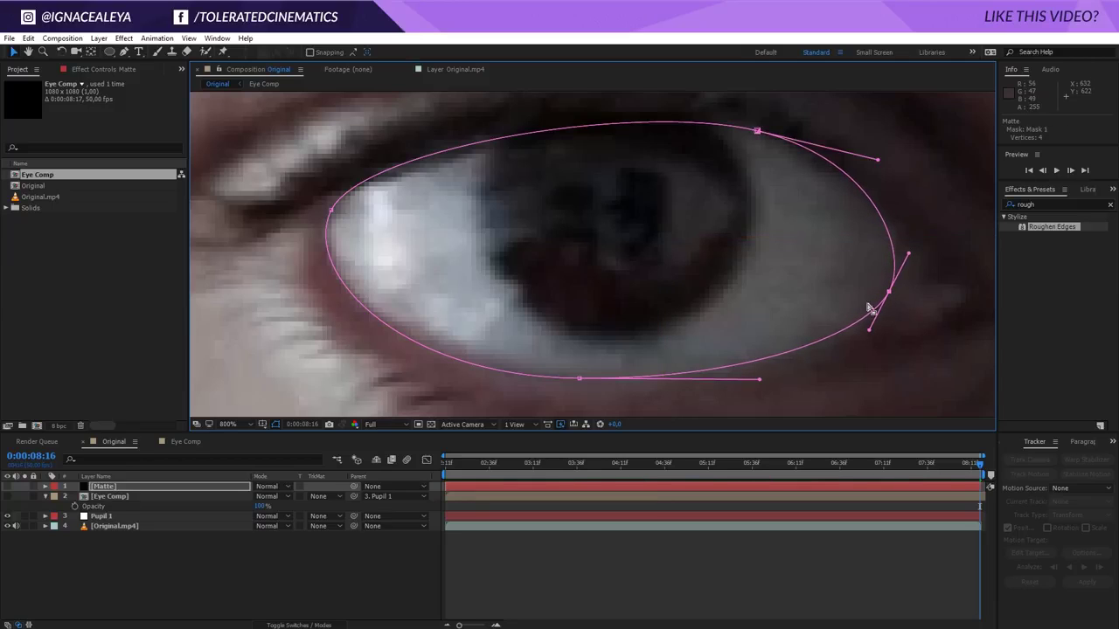
pyautogui.press(',')
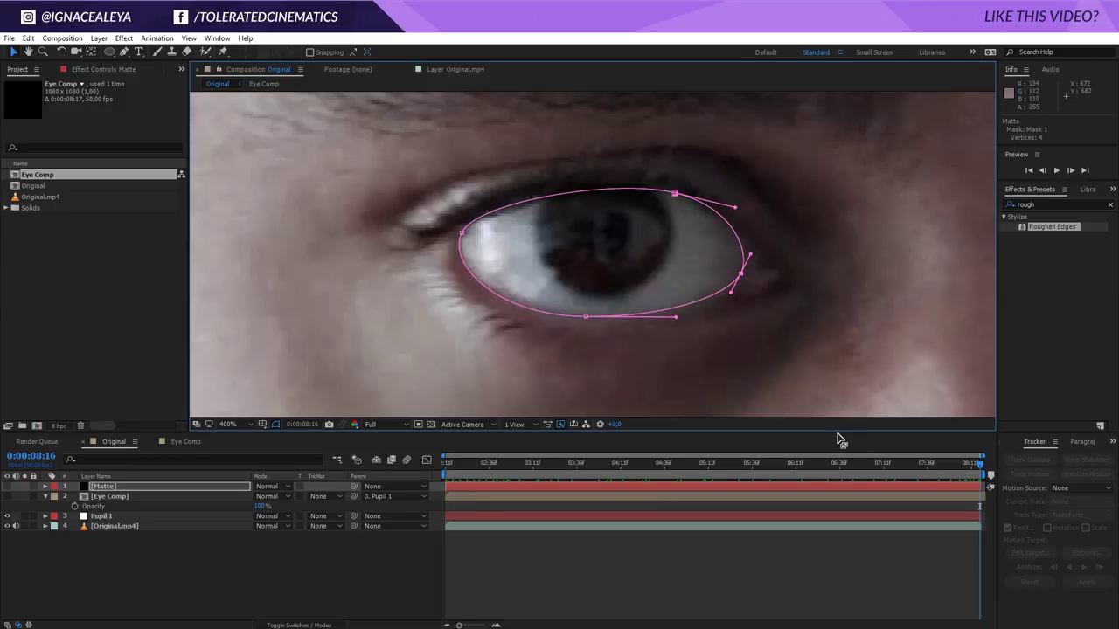
pyautogui.press('m')
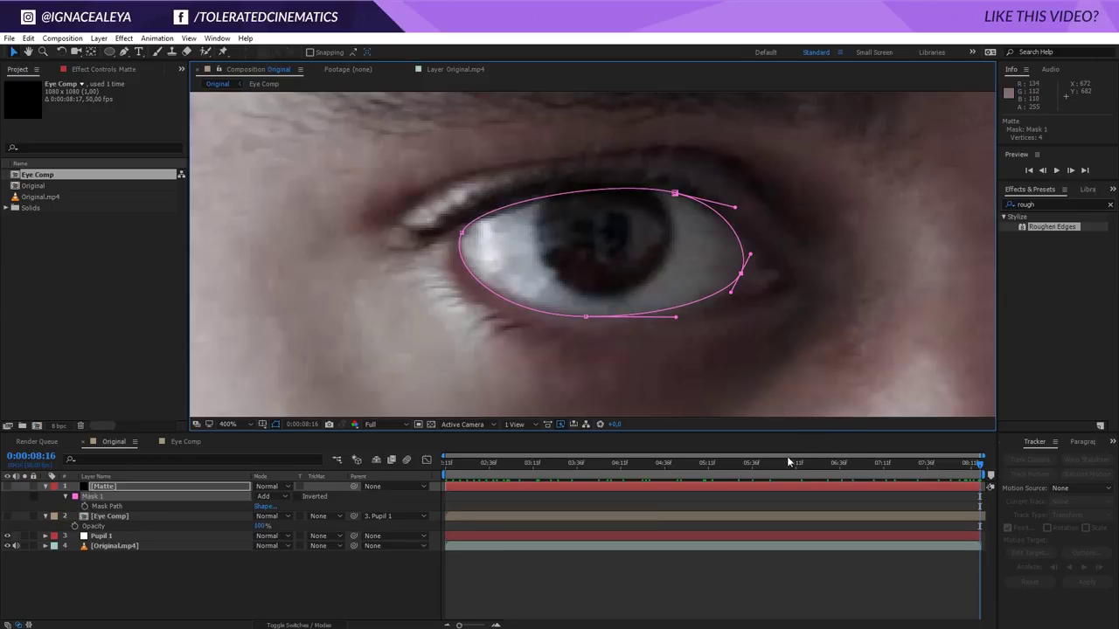
pyautogui.click(85, 507)
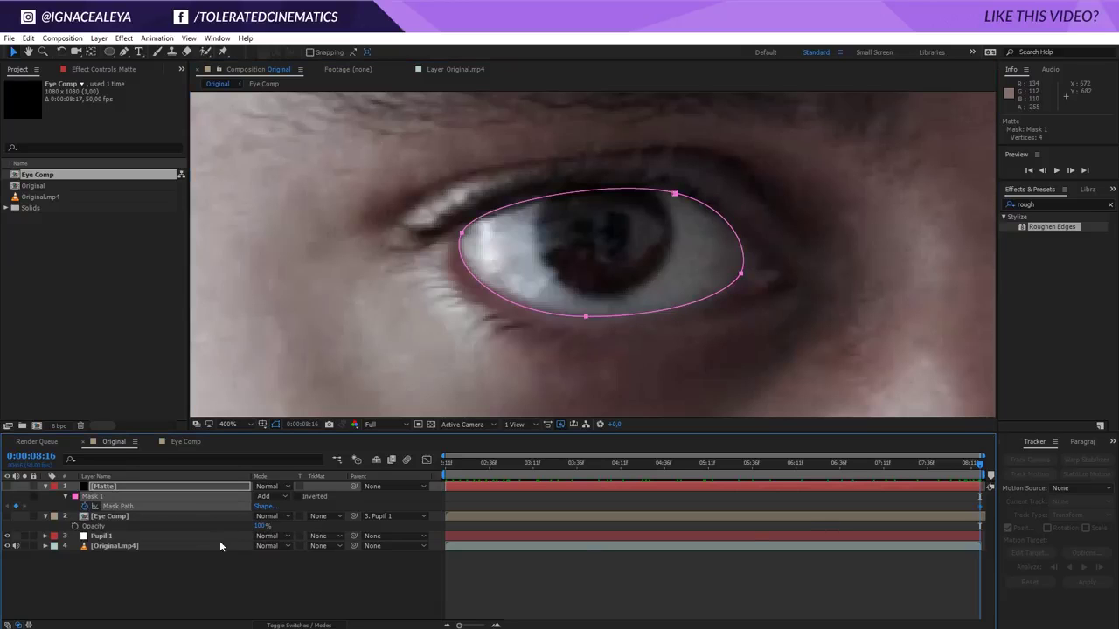
# Parent the Matte layer to Pupil 1 and select Mask 1 at 0:00:05:05.
pyautogui.moveTo(935, 466); pyautogui.dragTo(980, 466)
pyautogui.moveTo(354, 485); pyautogui.dragTo(115, 539)
pyautogui.click(114, 569)
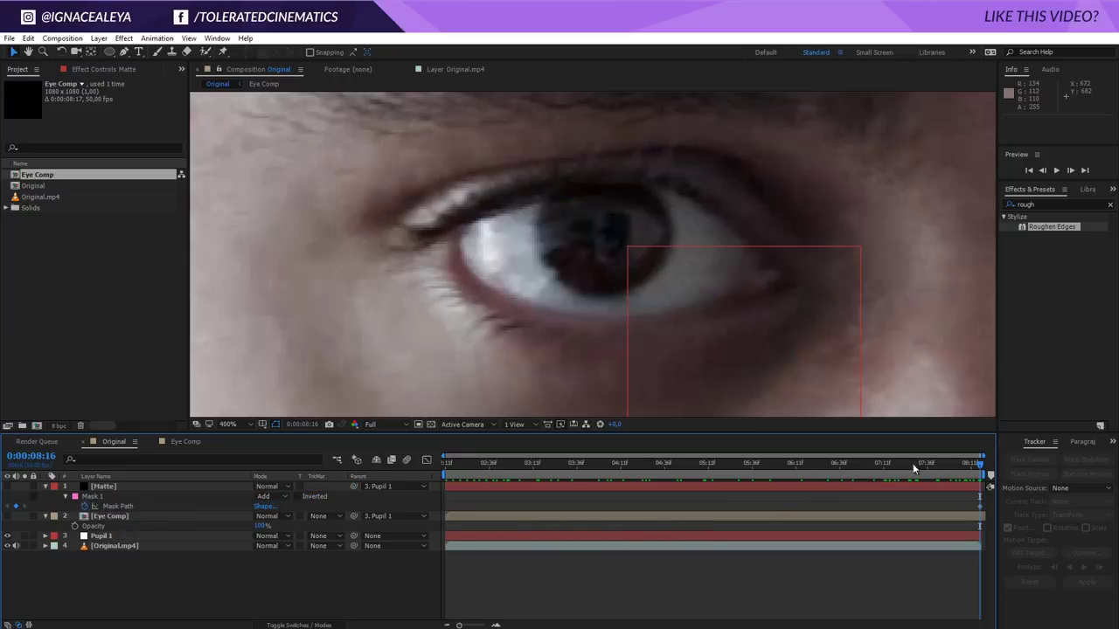
pyautogui.click(938, 460)
pyautogui.click(916, 486)
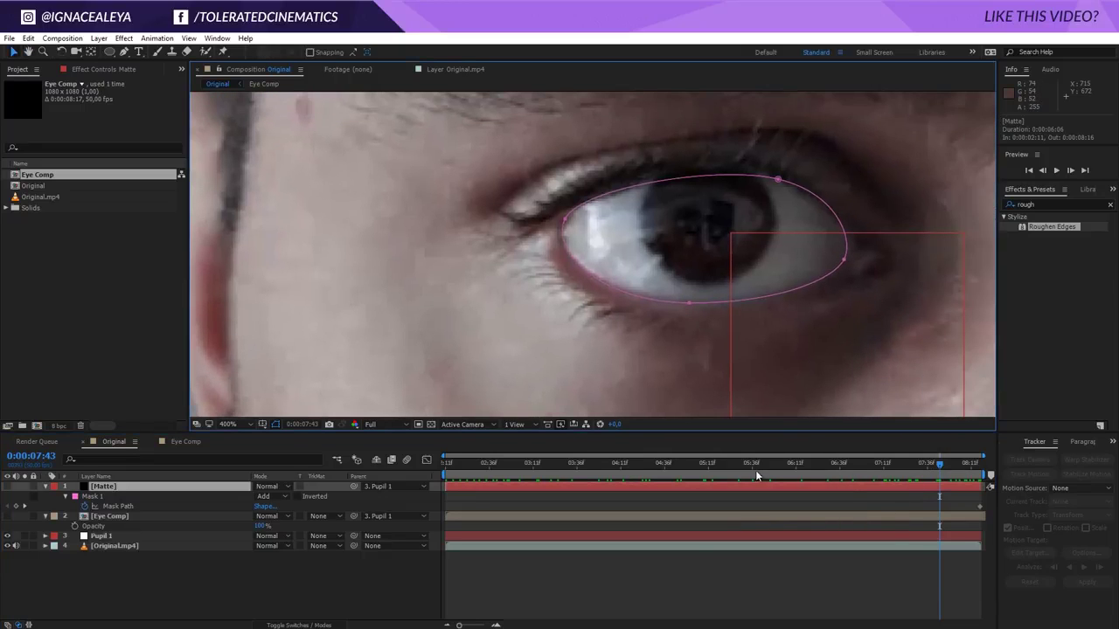
pyautogui.moveTo(686, 465); pyautogui.dragTo(698, 466)
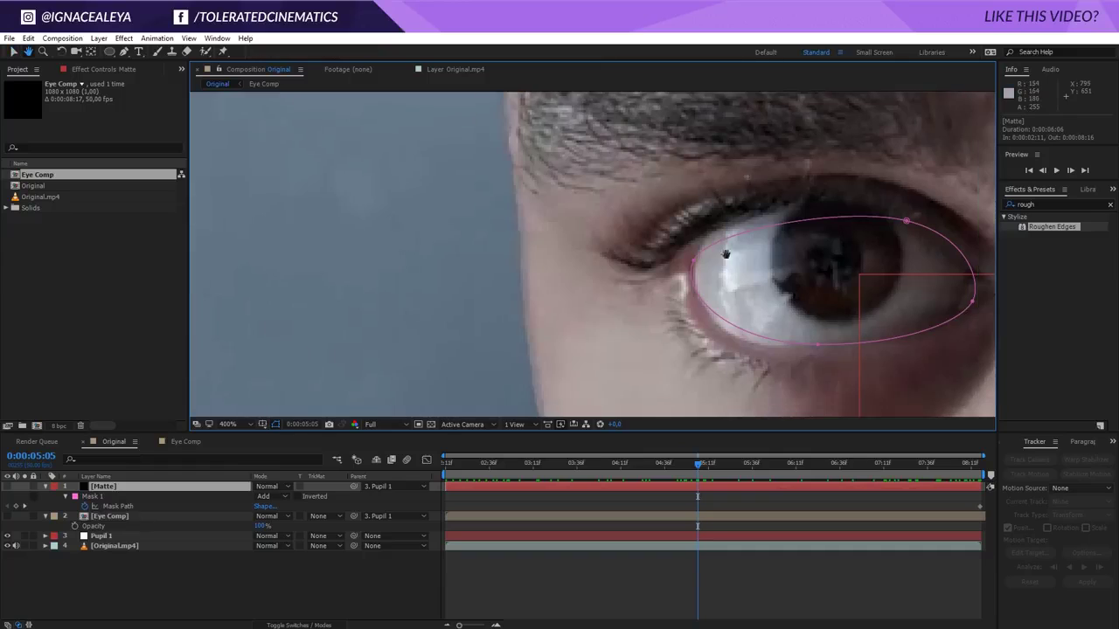
pyautogui.press('v')
pyautogui.click(799, 214)
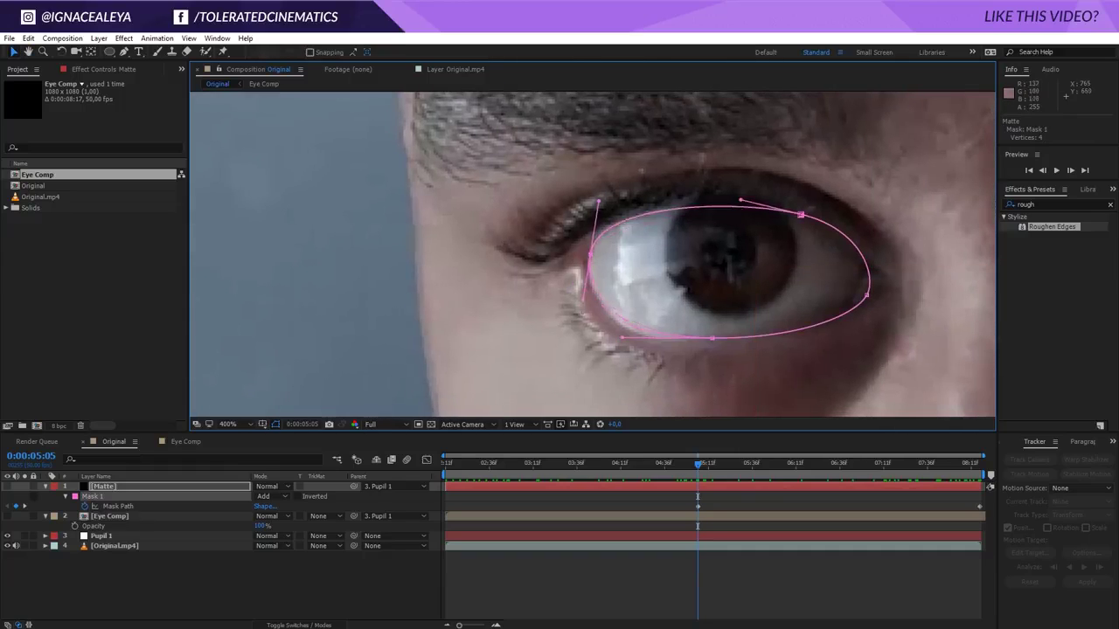
# Reshape the eye mask to fit the eye at 0:00:03:36.
pyautogui.moveTo(504, 470); pyautogui.dragTo(446, 466)
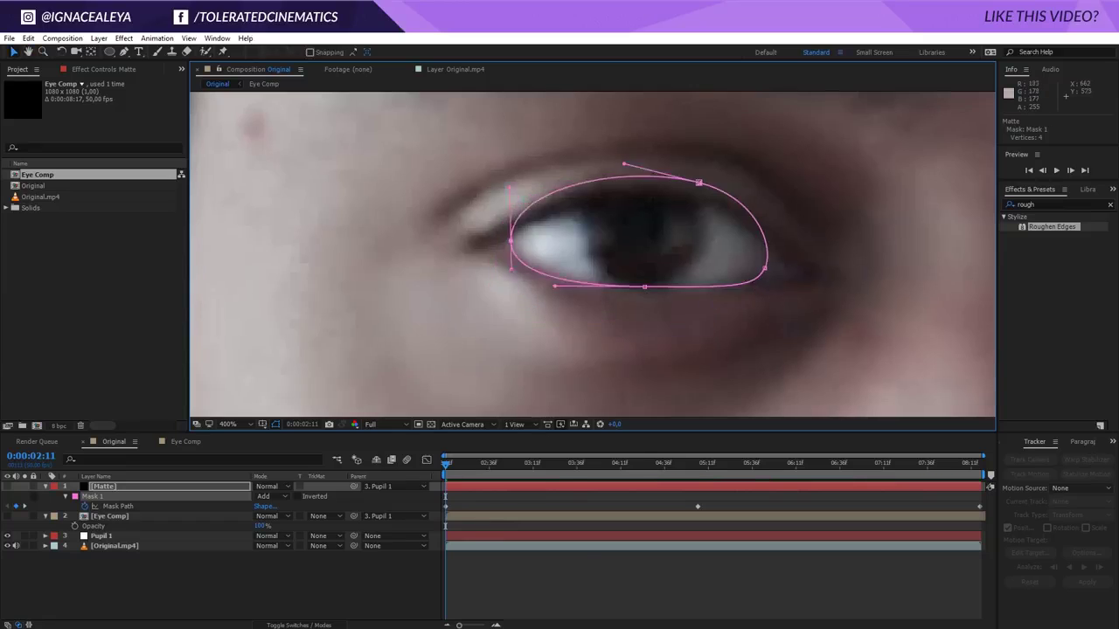
pyautogui.click(576, 463)
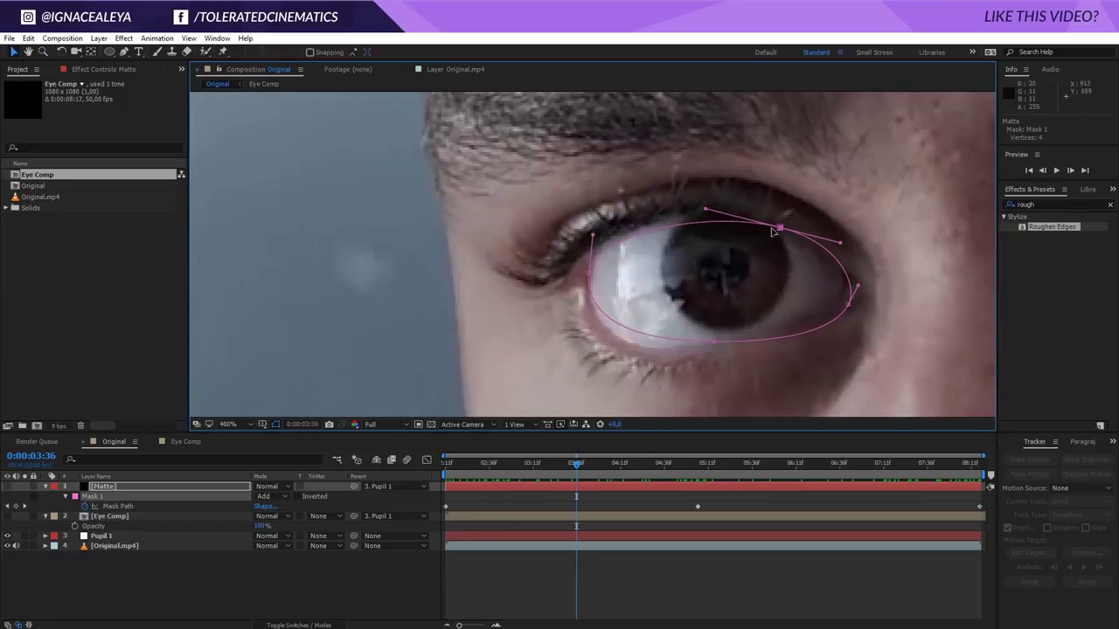
pyautogui.moveTo(739, 330); pyautogui.dragTo(701, 302)
pyautogui.click(512, 463)
# At 0:00:04:24, reshape the mask's top and left curves to match the eyelid.
pyautogui.click(643, 463)
pyautogui.click(752, 191)
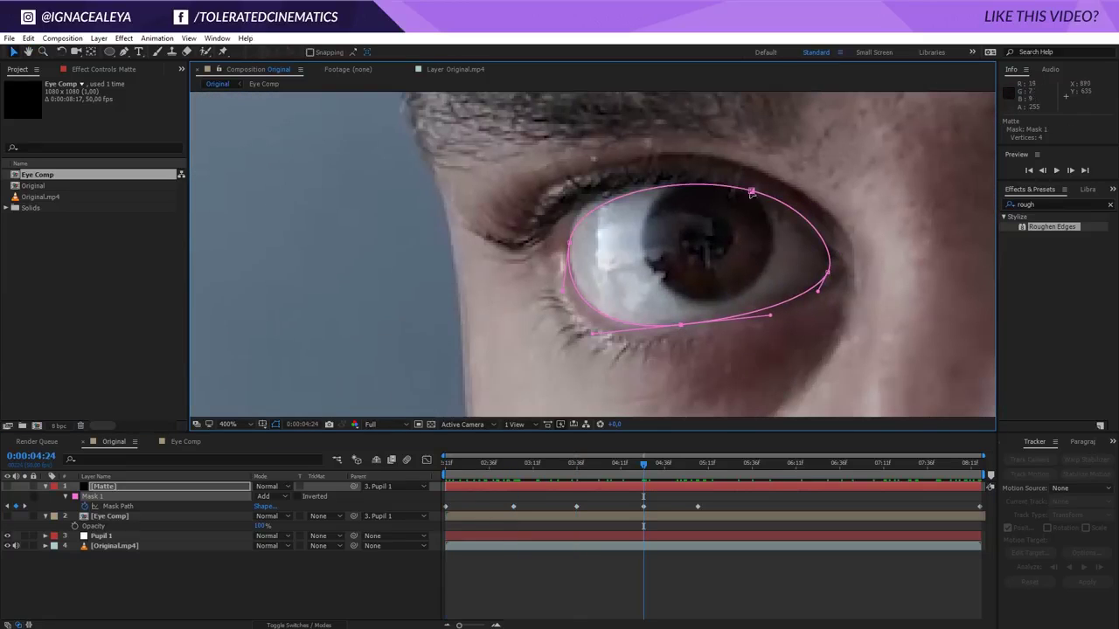
pyautogui.moveTo(751, 191); pyautogui.dragTo(801, 201)
pyautogui.moveTo(569, 245); pyautogui.dragTo(573, 273)
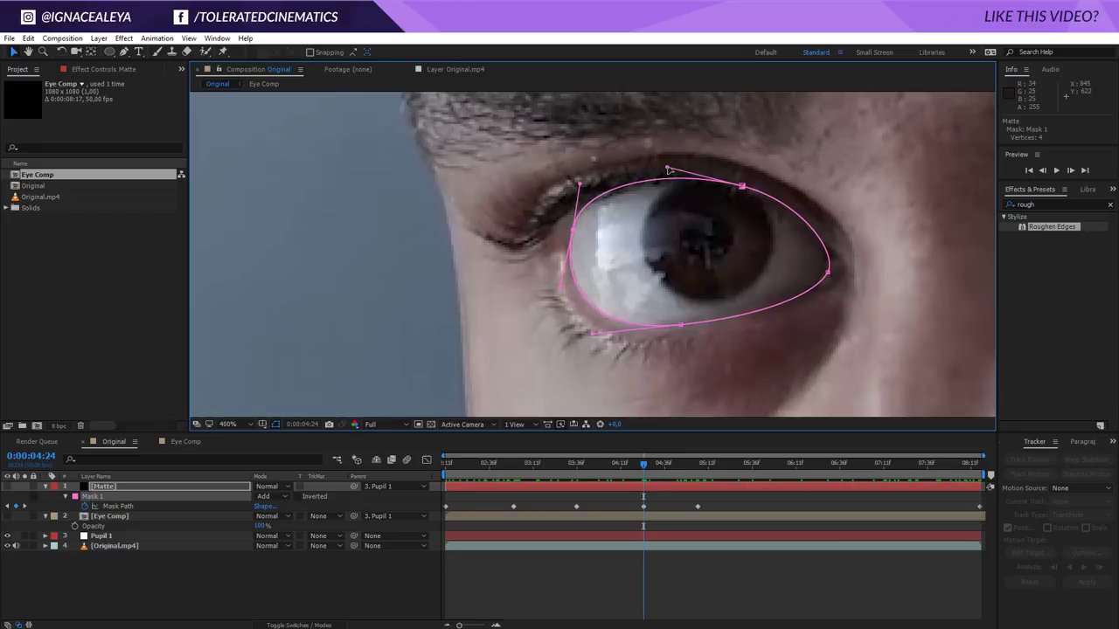
pyautogui.moveTo(668, 169); pyautogui.dragTo(585, 187)
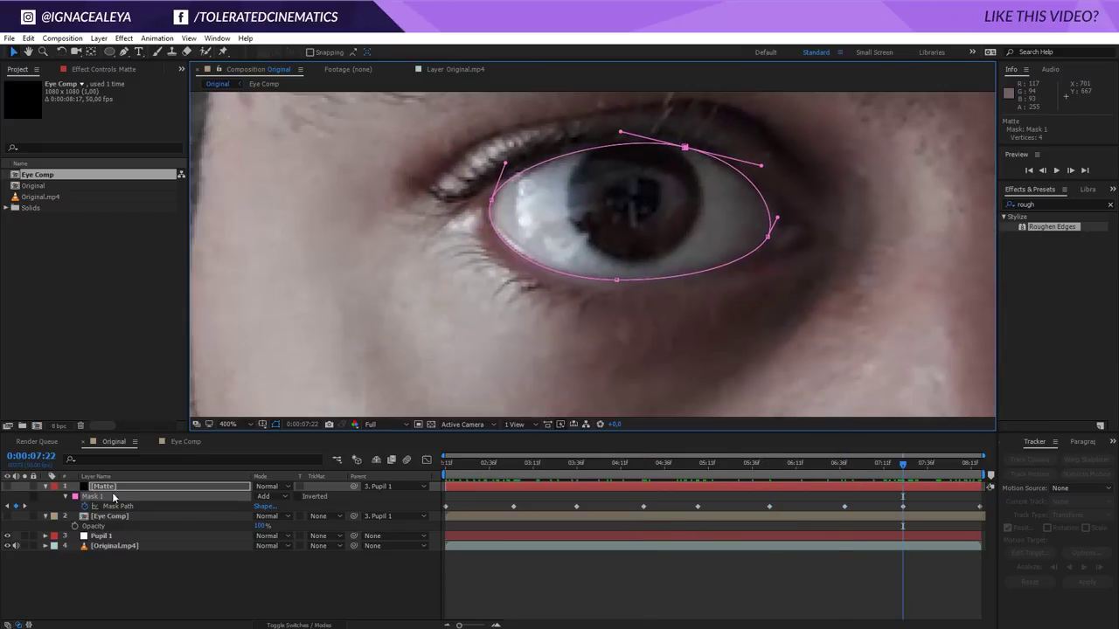
pyautogui.click(123, 488)
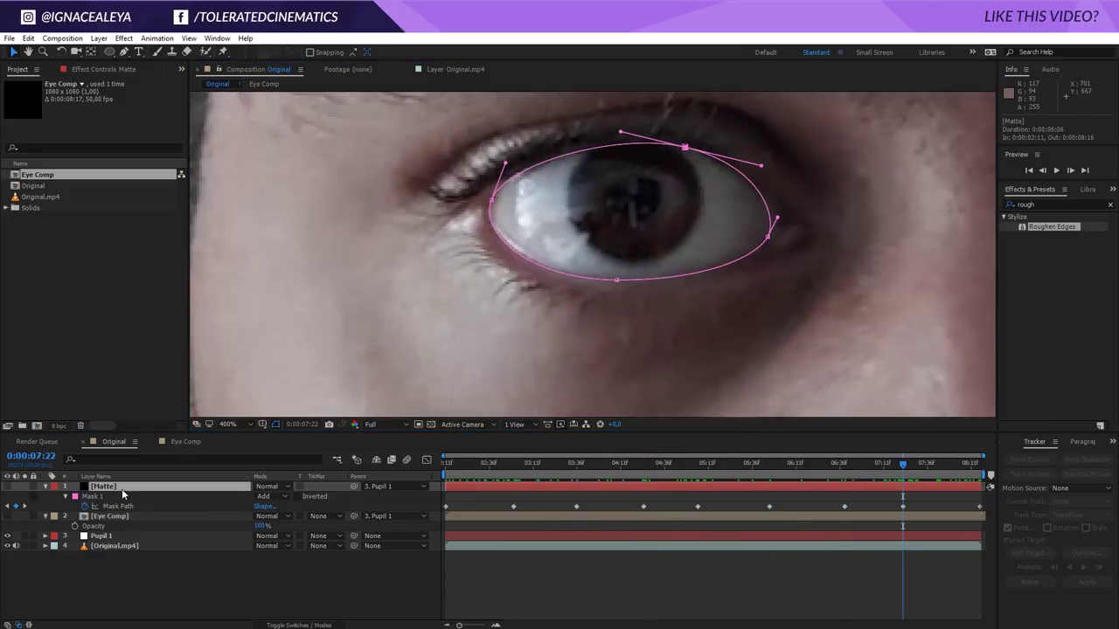
# Set the Matte mask's feather to 10 px.
pyautogui.click(64, 496)
pyautogui.click(64, 496)
pyautogui.click(281, 516)
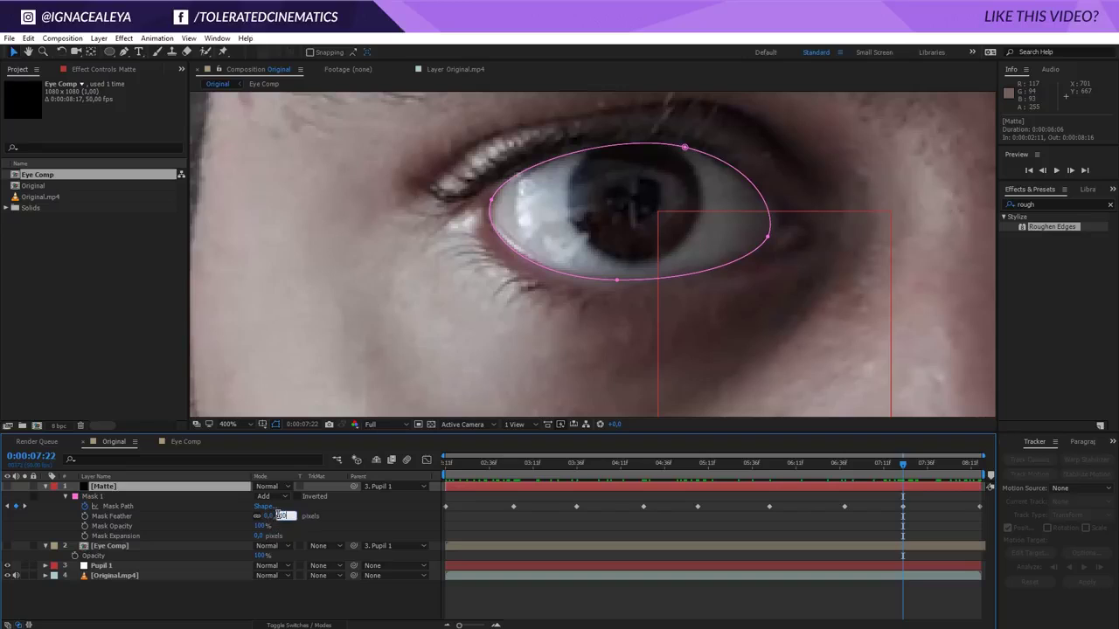
pyautogui.write('10')
pyautogui.press('Return')
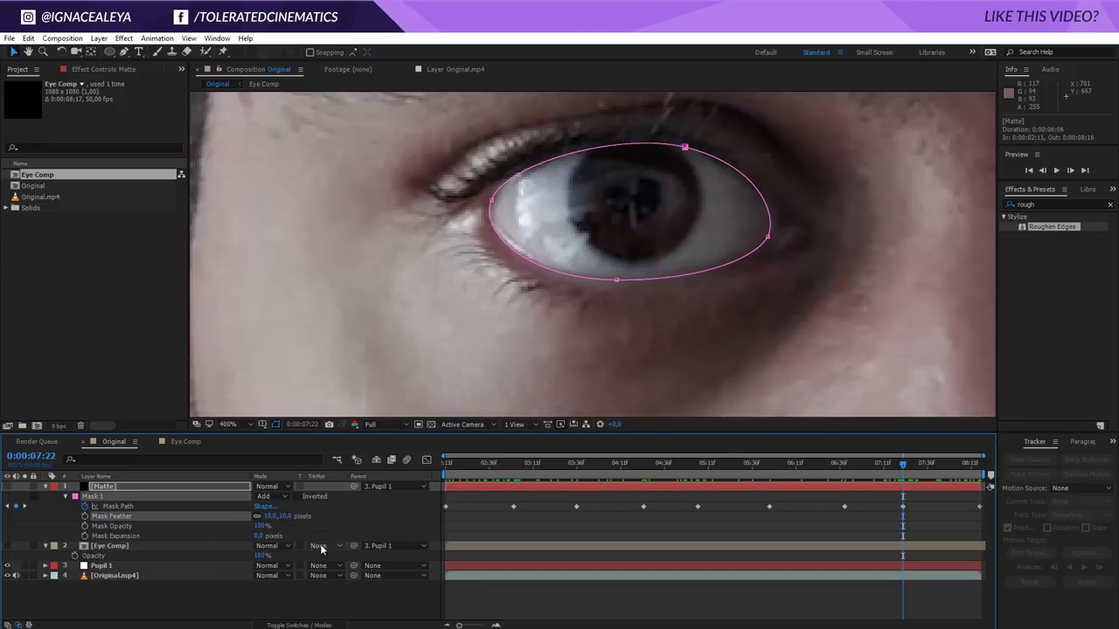
# Show Eye Comp again and set its track matte to Alpha Matte [Matte].
pyautogui.click(7, 546)
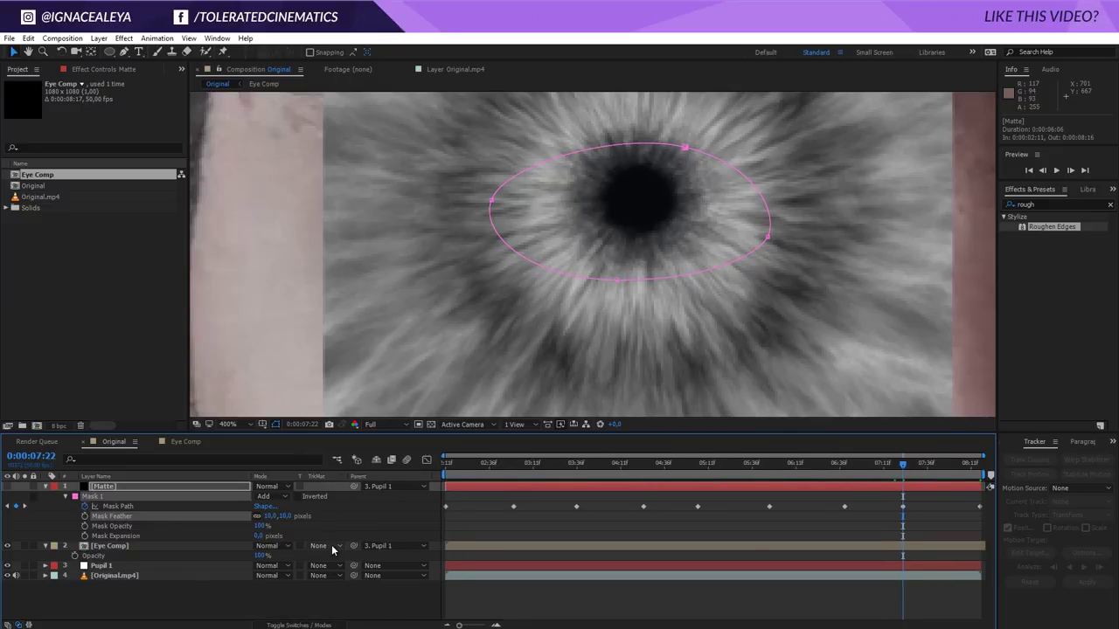
pyautogui.click(331, 545)
pyautogui.click(358, 575)
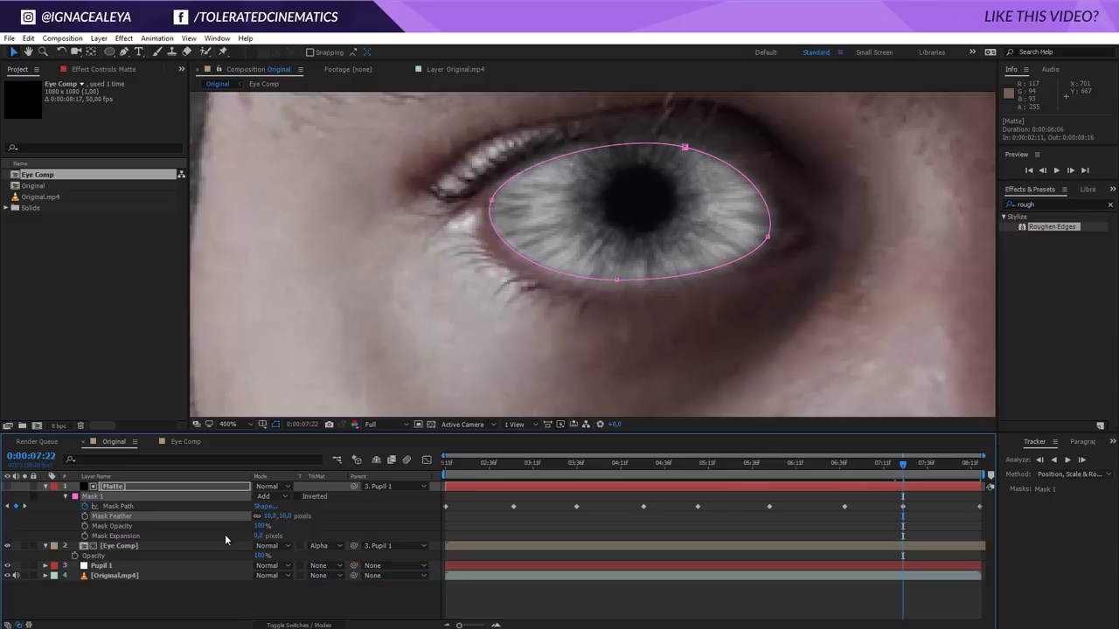
pyautogui.click(106, 489)
pyautogui.click(116, 546)
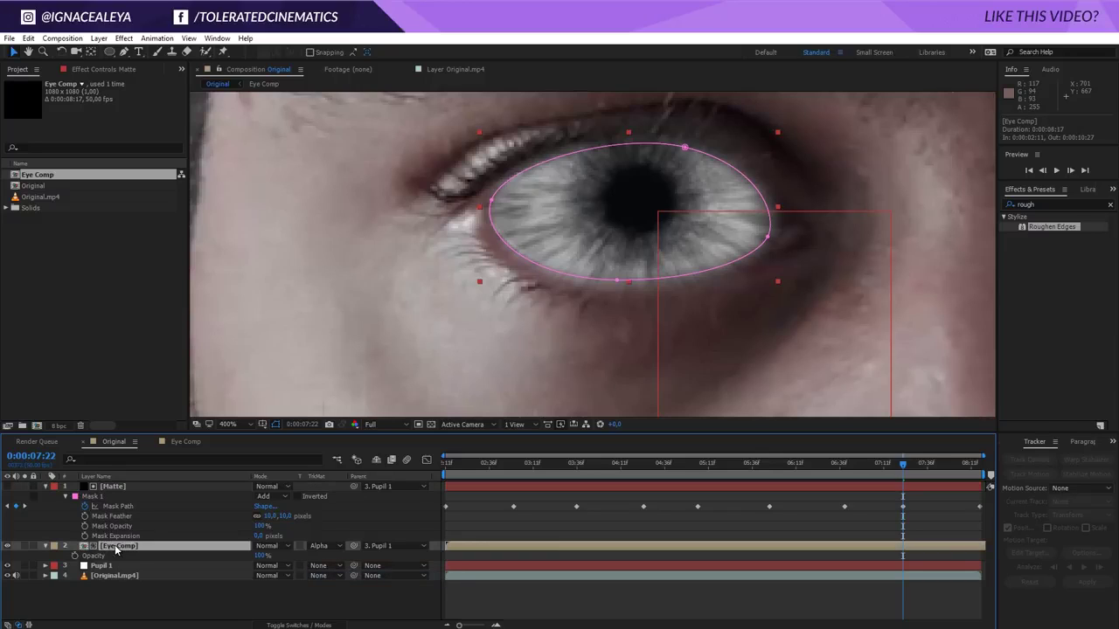
pyautogui.click(46, 487)
pyautogui.click(46, 495)
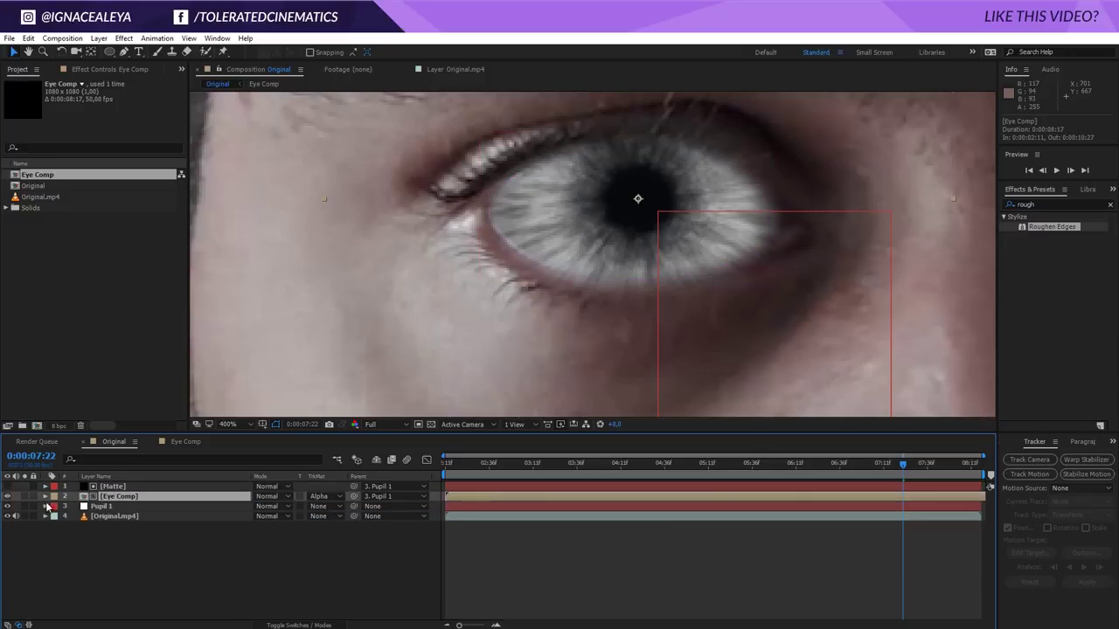
pyautogui.click(73, 559)
pyautogui.click(145, 496)
# Try a 20 px mask feather, then return it to 10 px.
pyautogui.click(131, 487)
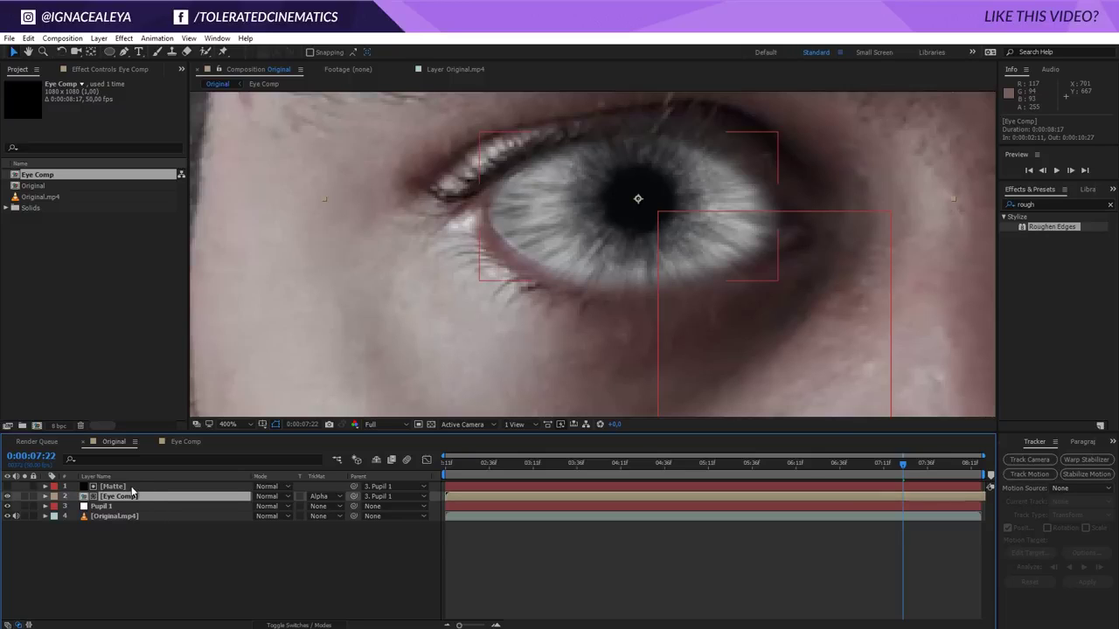
pyautogui.press('m')
pyautogui.press('m')
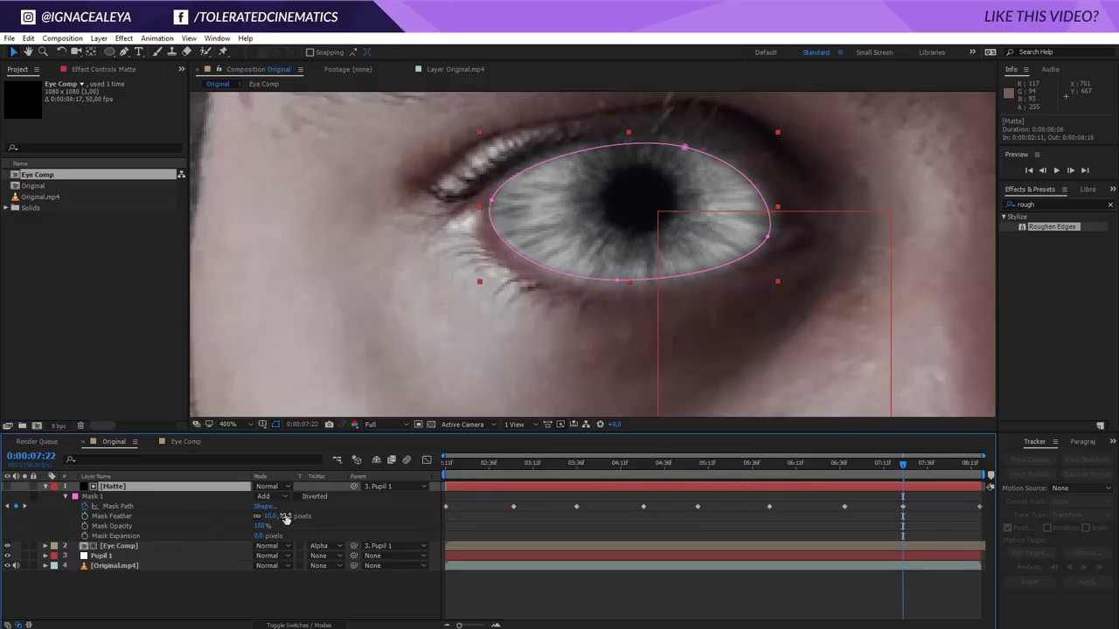
pyautogui.write('20')
pyautogui.press('Return')
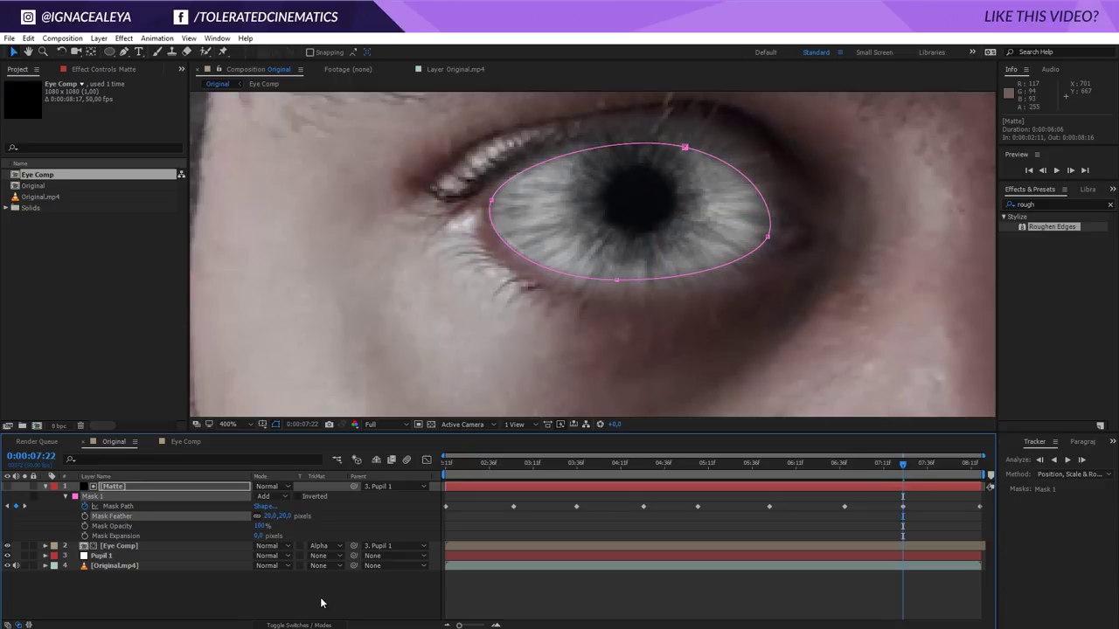
pyautogui.click(320, 601)
pyautogui.click(281, 516)
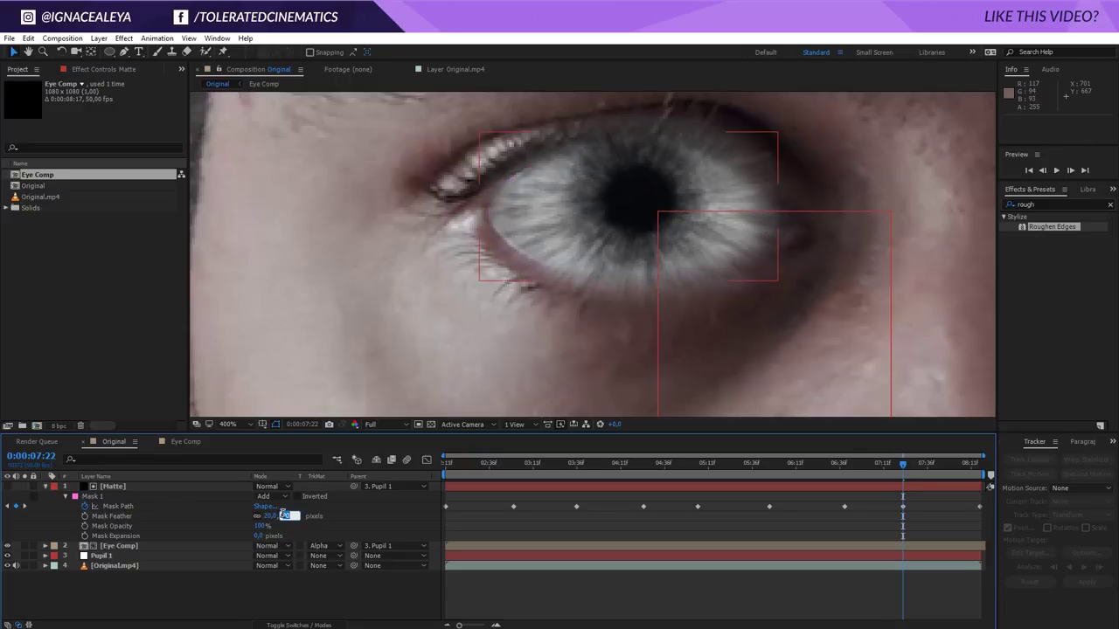
pyautogui.write('10')
pyautogui.press('Return')
# Settle the Matte mask feather at 5 px.
pyautogui.click(489, 202)
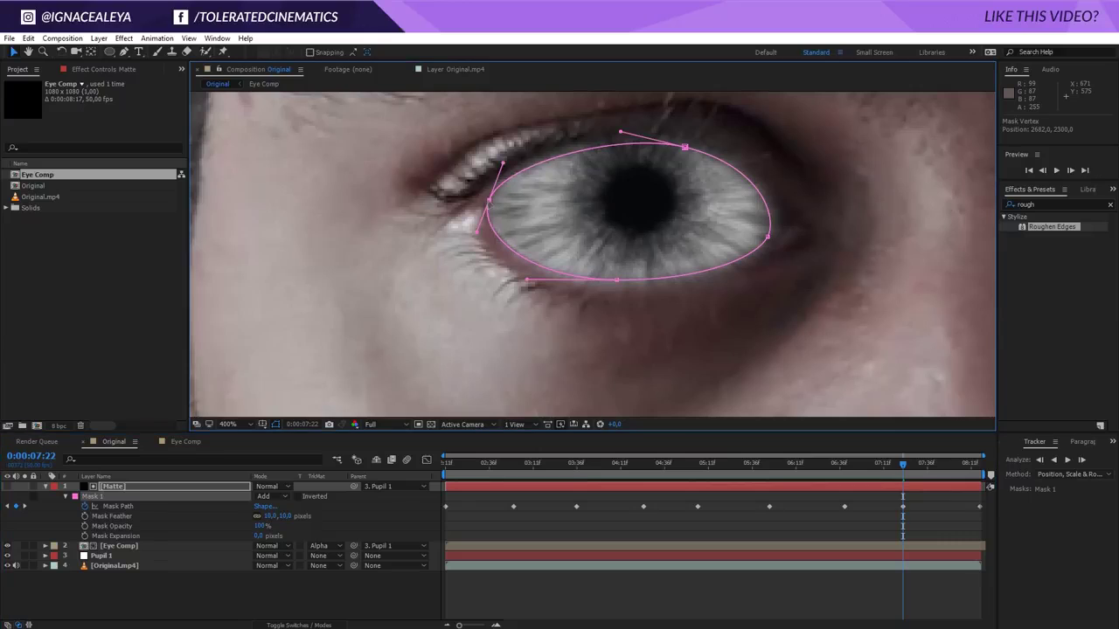
pyautogui.click(614, 281)
pyautogui.click(665, 528)
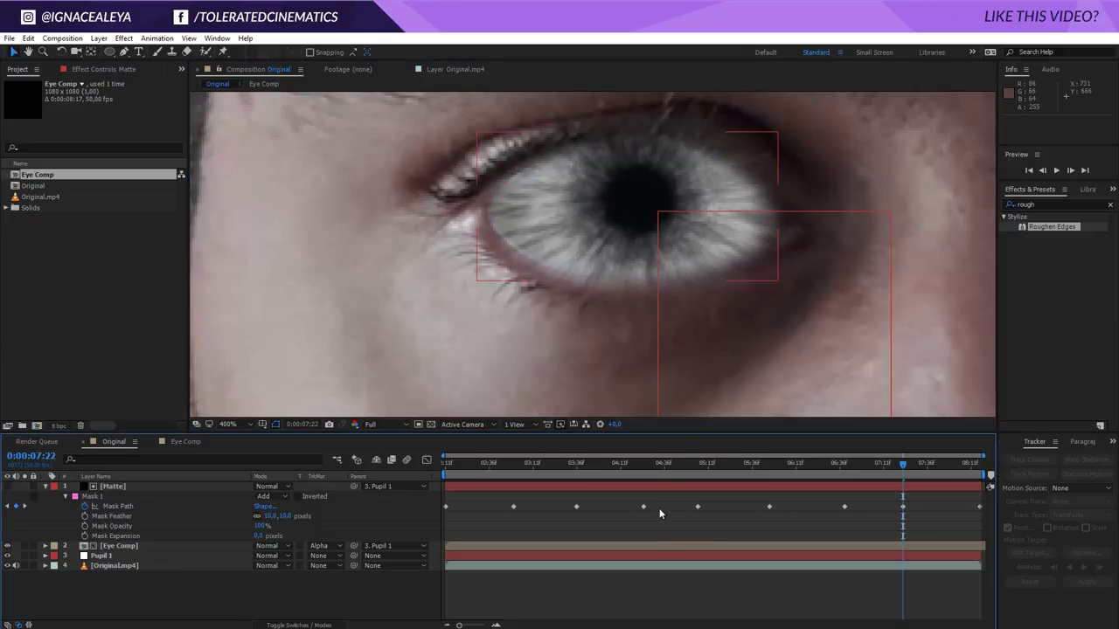
pyautogui.scroll(-3, 746, 389)
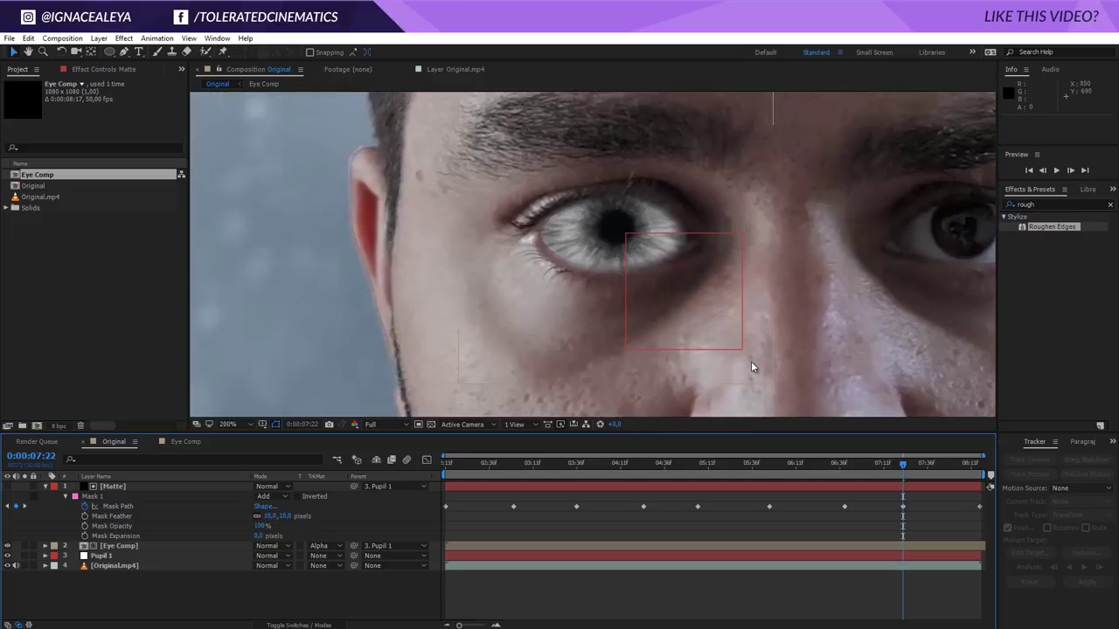
pyautogui.scroll(1, 750, 367)
pyautogui.click(287, 515)
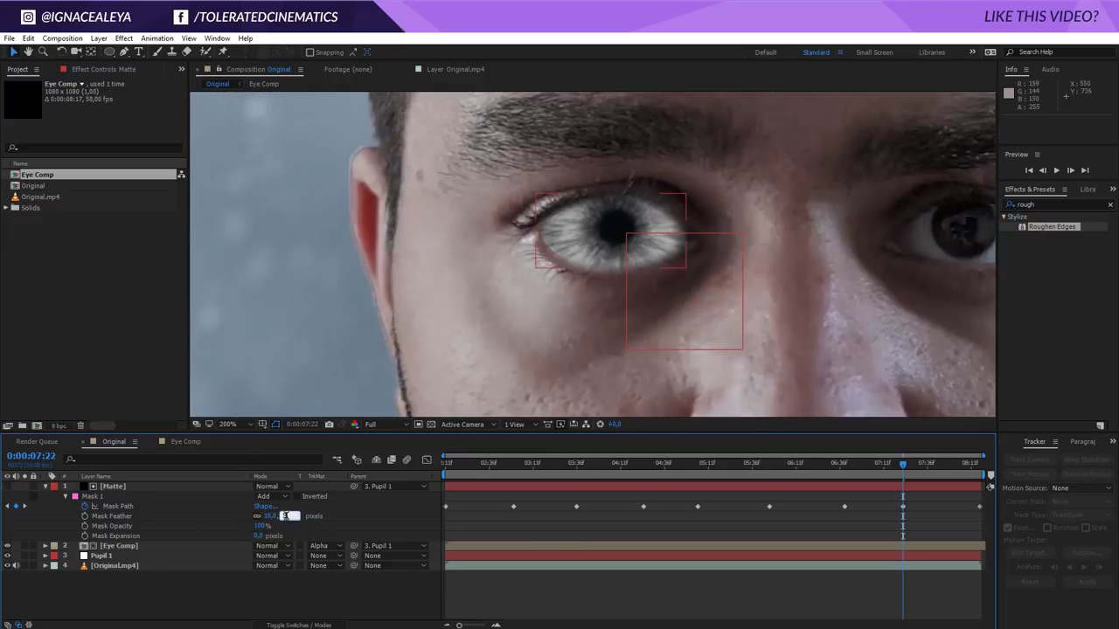
pyautogui.write('5')
pyautogui.press('Return')
# Scrub the timeline to check the matte, landing on 0:00:07:27.
pyautogui.scroll(1, 667, 314)
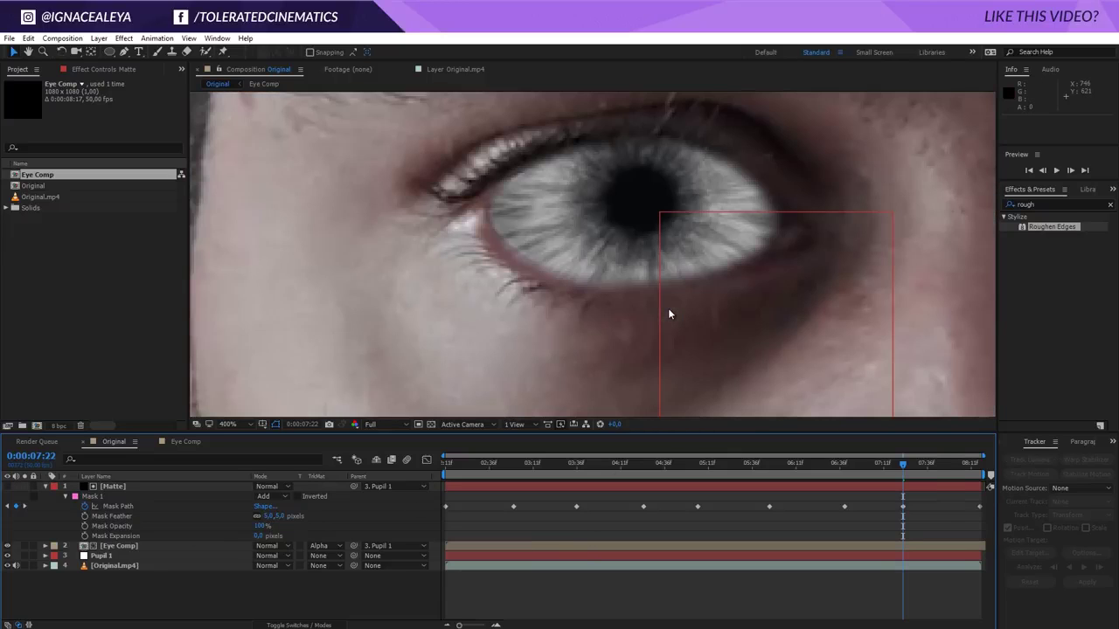
pyautogui.scroll(-2, 668, 312)
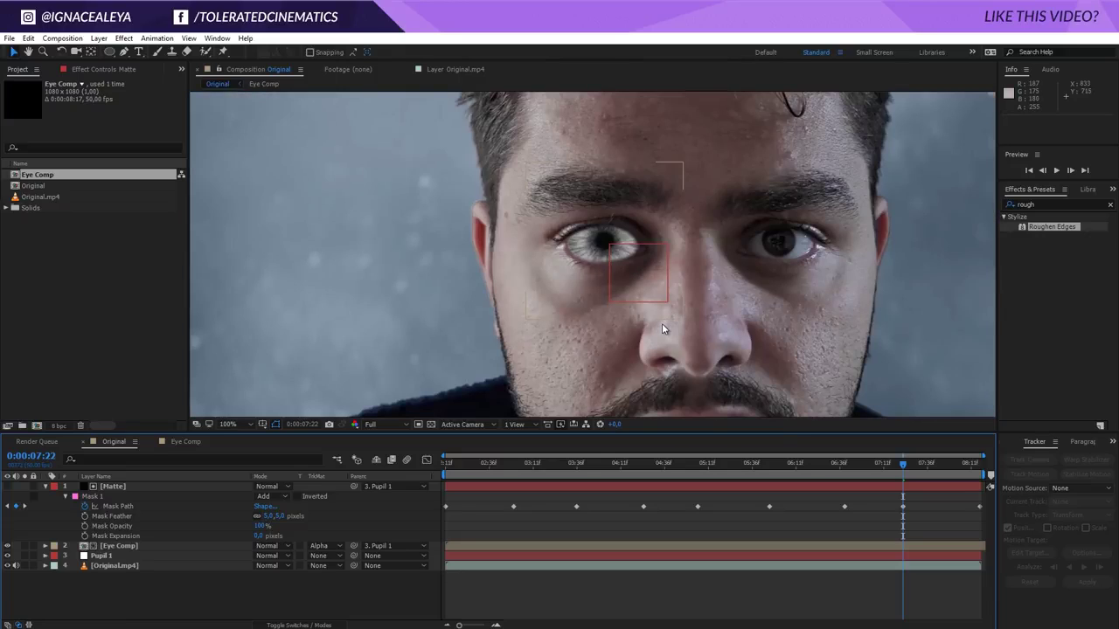
pyautogui.moveTo(903, 464); pyautogui.dragTo(808, 471)
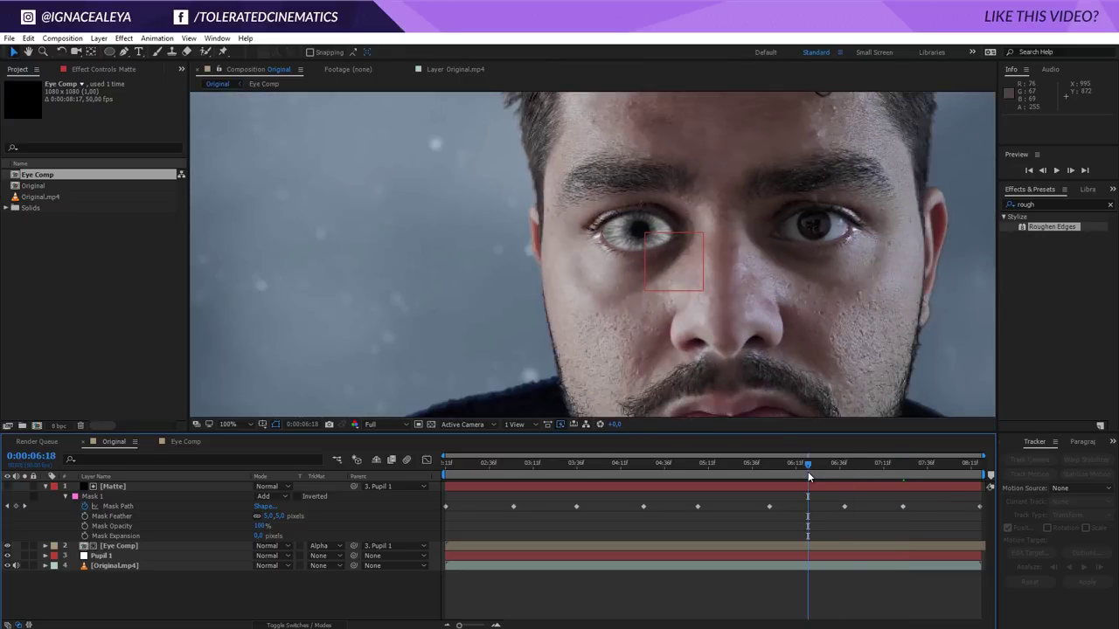
pyautogui.click(910, 472)
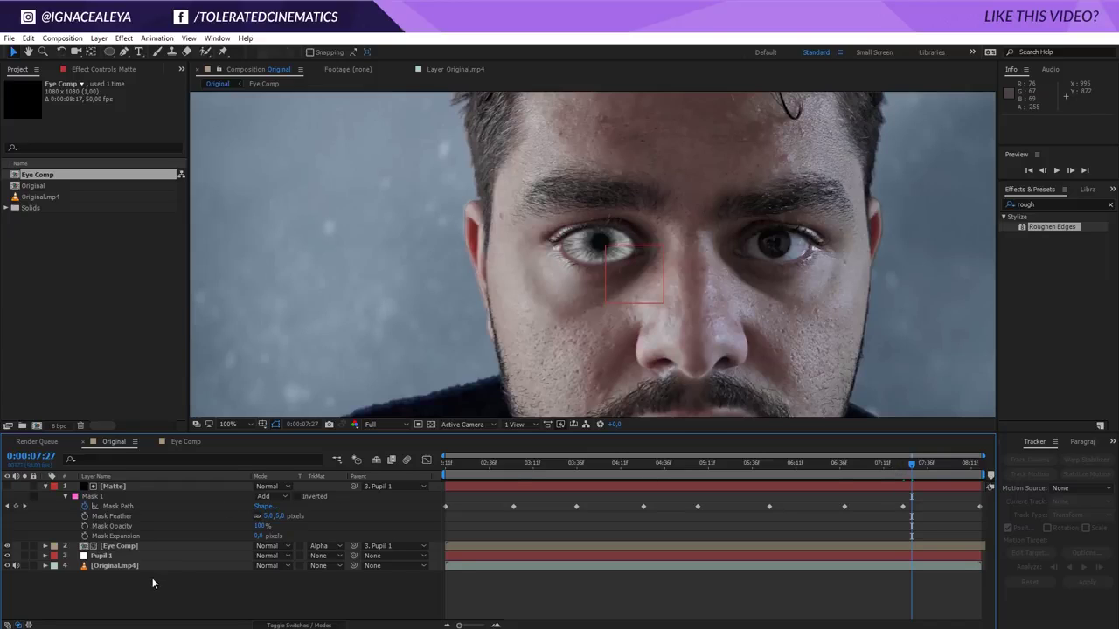
# Duplicate the Matte layer.
pyautogui.click(120, 487)
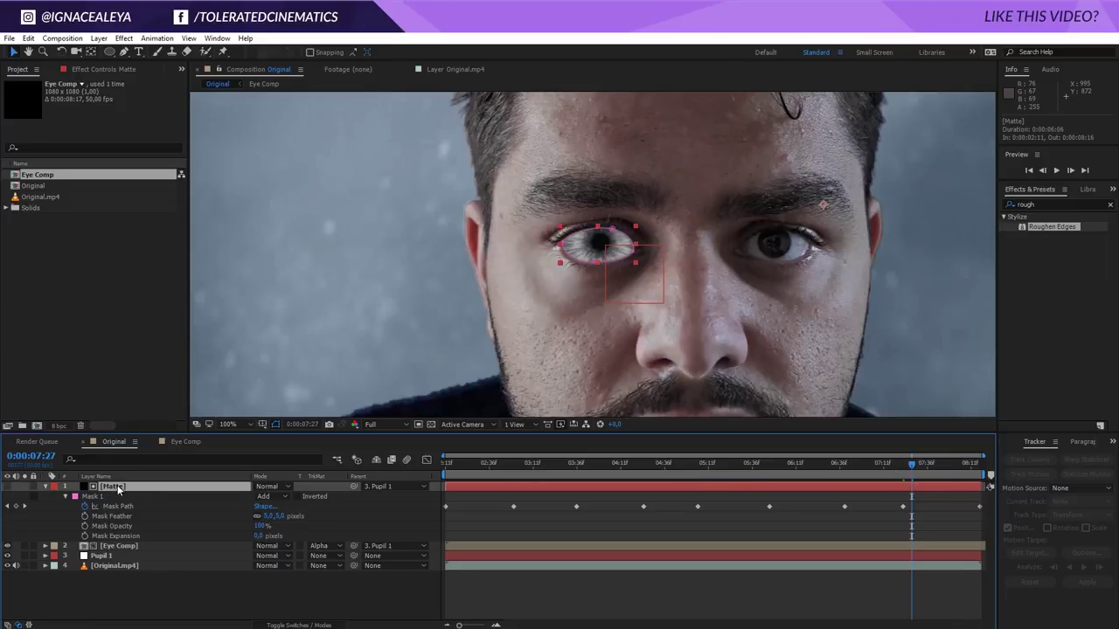
pyautogui.hotkey('ctrl', 'd')
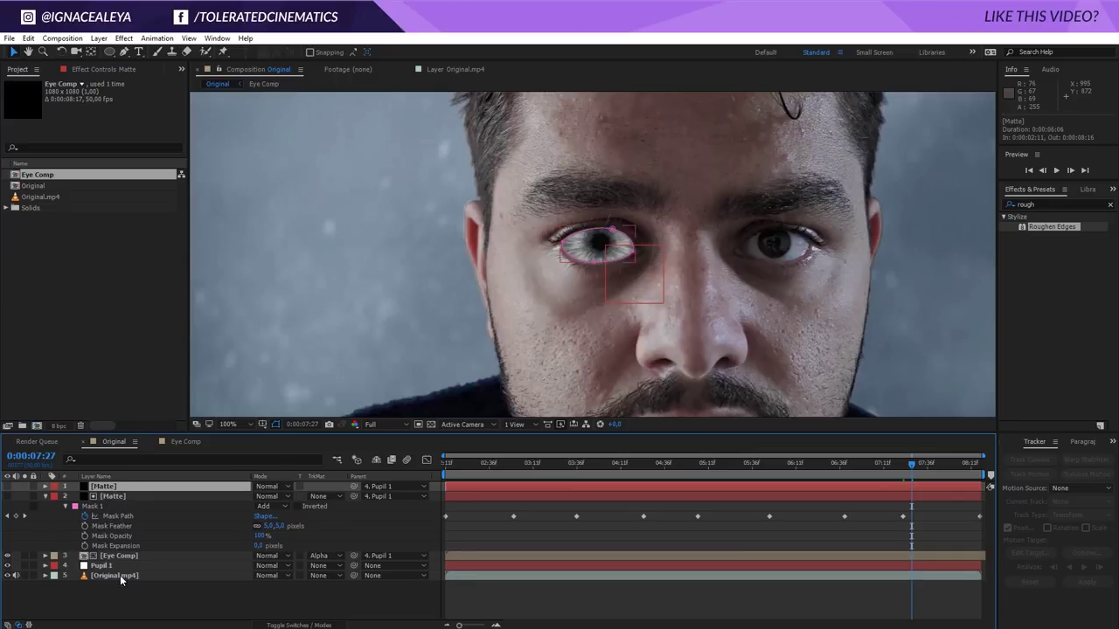
pyautogui.click(131, 590)
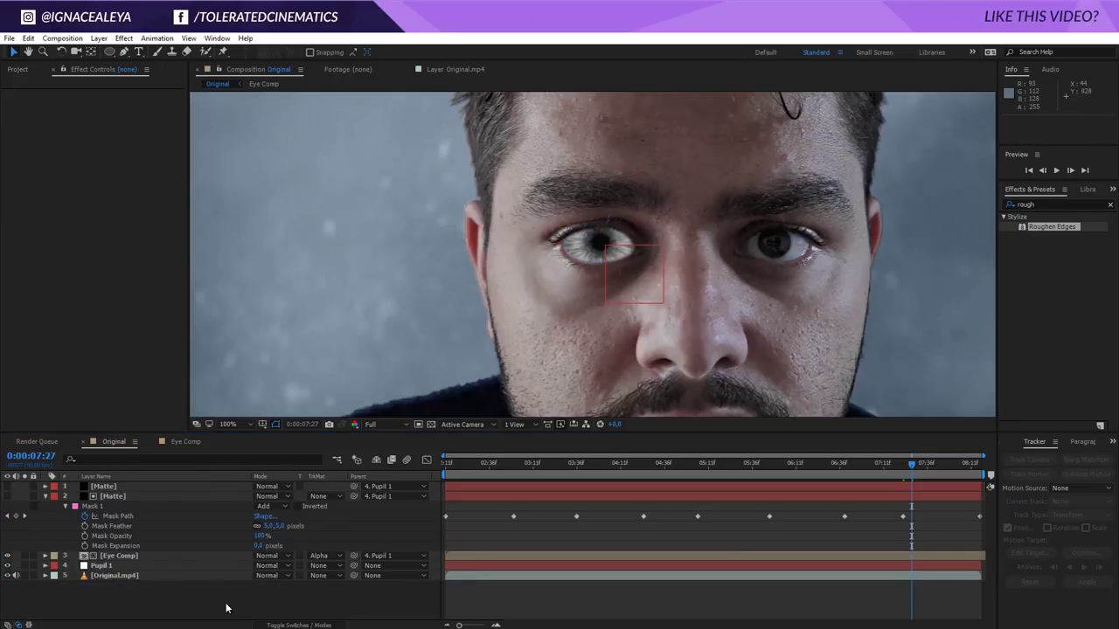
# Create a near-black solid named Shadows.
pyautogui.rightClick(225, 607)
pyautogui.moveTo(254, 473)
pyautogui.click(131, 505)
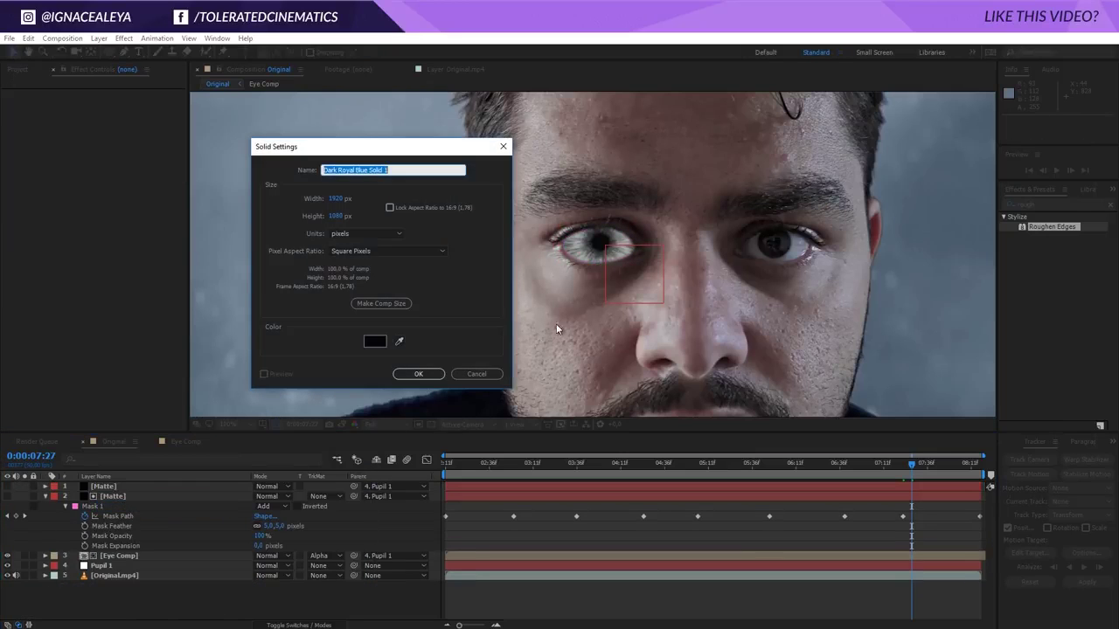
pyautogui.click(374, 341)
pyautogui.moveTo(706, 479); pyautogui.dragTo(775, 496)
pyautogui.click(920, 355)
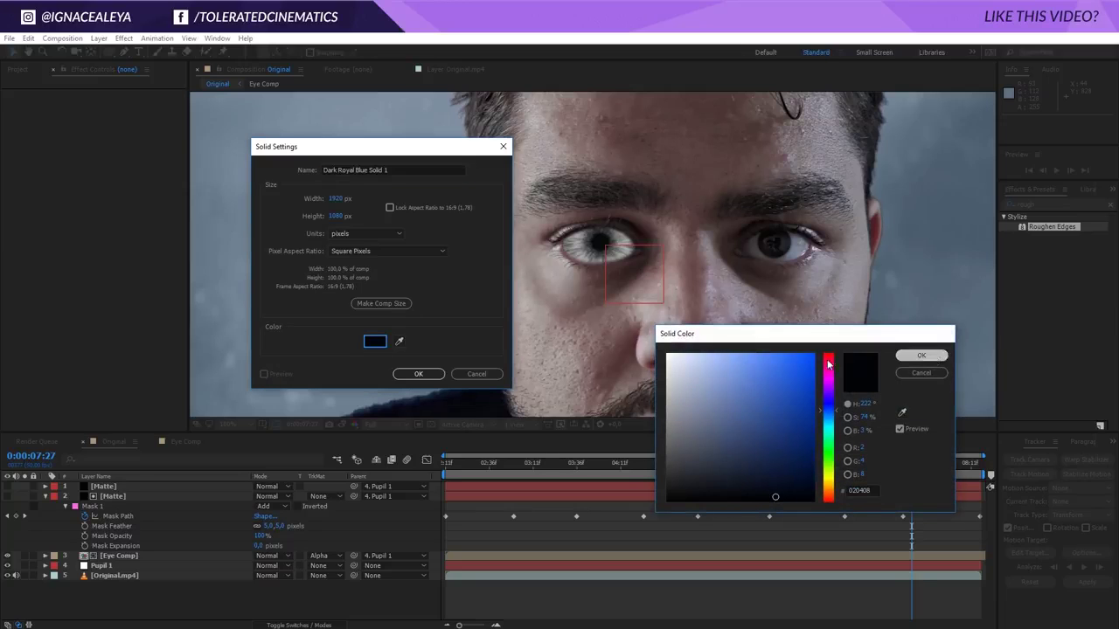
pyautogui.write('Shadows')
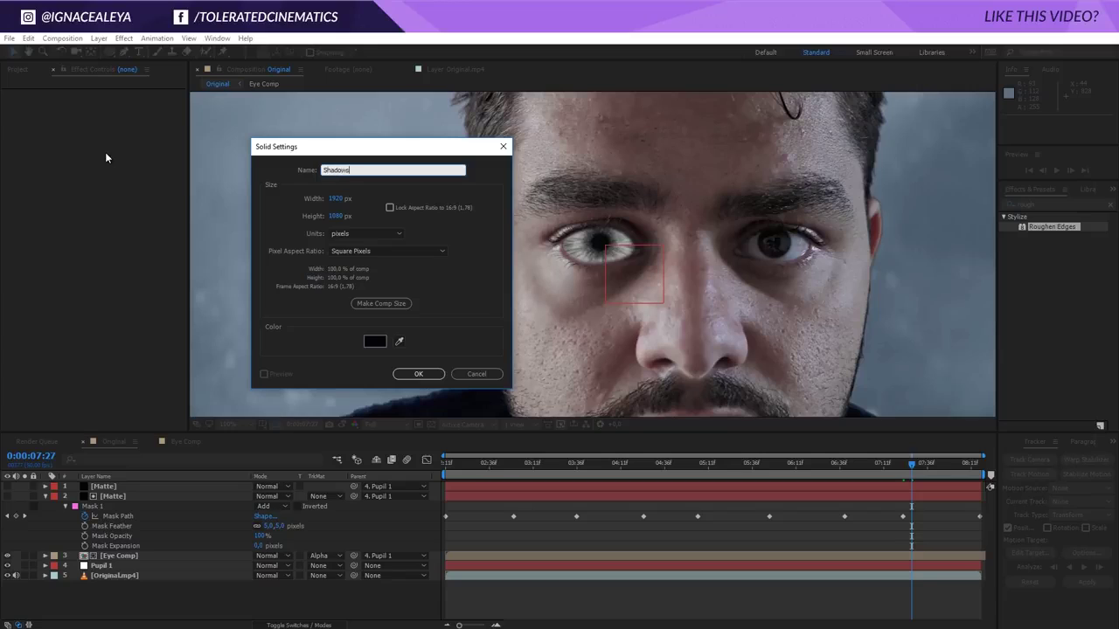
pyautogui.press('Return')
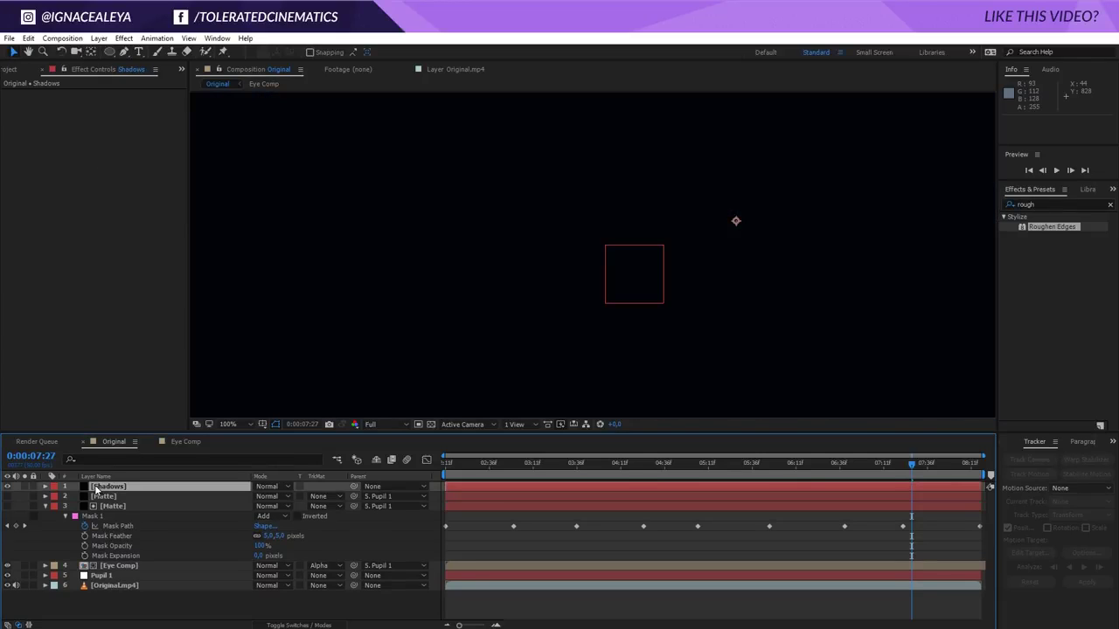
# Move Shadows below the top Matte layer and use it as Shadows' alpha matte.
pyautogui.moveTo(97, 488); pyautogui.dragTo(131, 502)
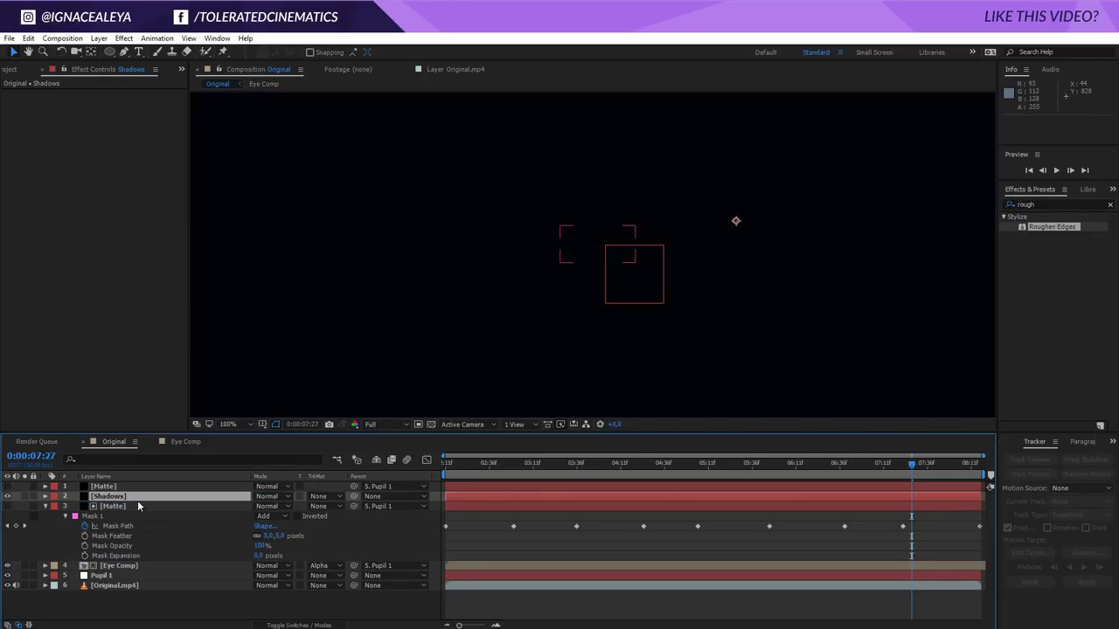
pyautogui.click(332, 498)
pyautogui.click(315, 525)
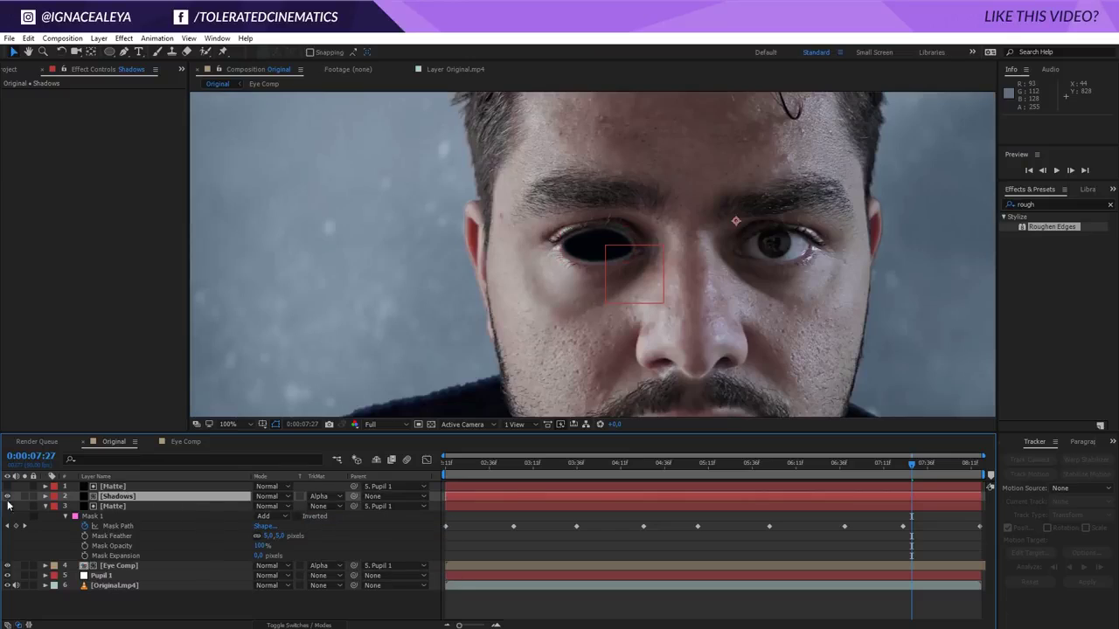
# Draw an elliptical mask over the left eye on Shadows and set it to Subtract.
pyautogui.click(110, 54)
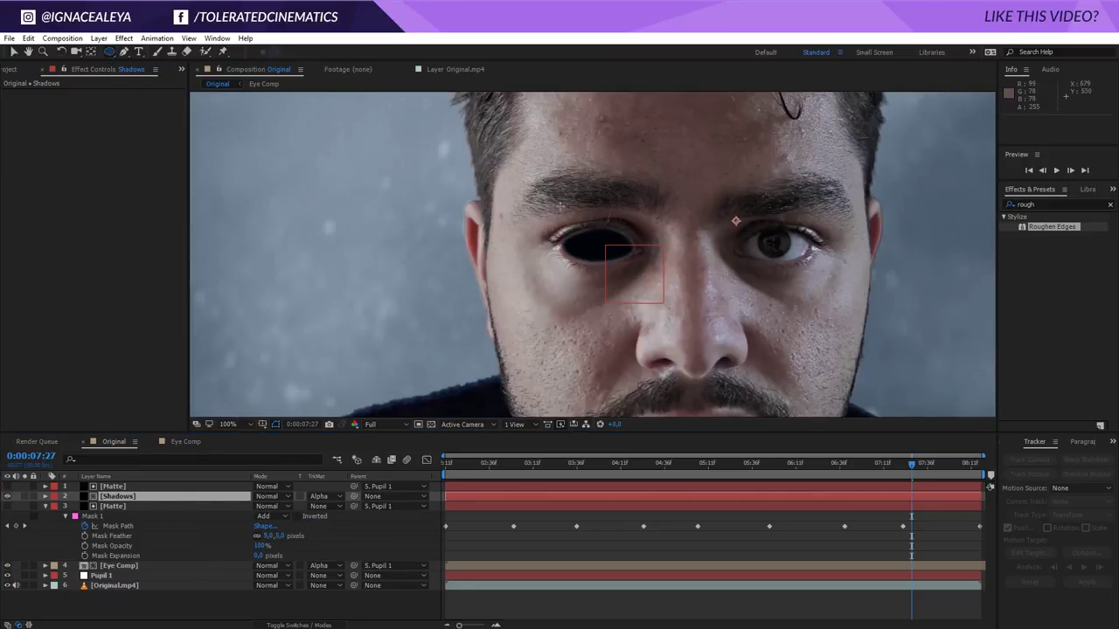
pyautogui.moveTo(559, 205); pyautogui.dragTo(628, 263)
pyautogui.press('.')
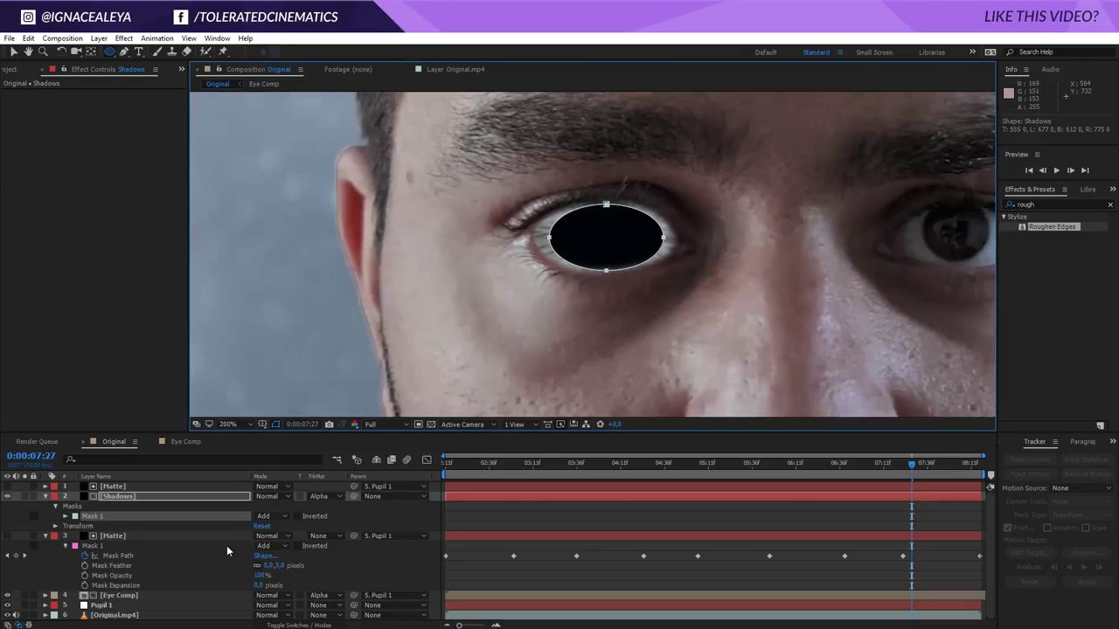
pyautogui.click(266, 516)
pyautogui.click(286, 555)
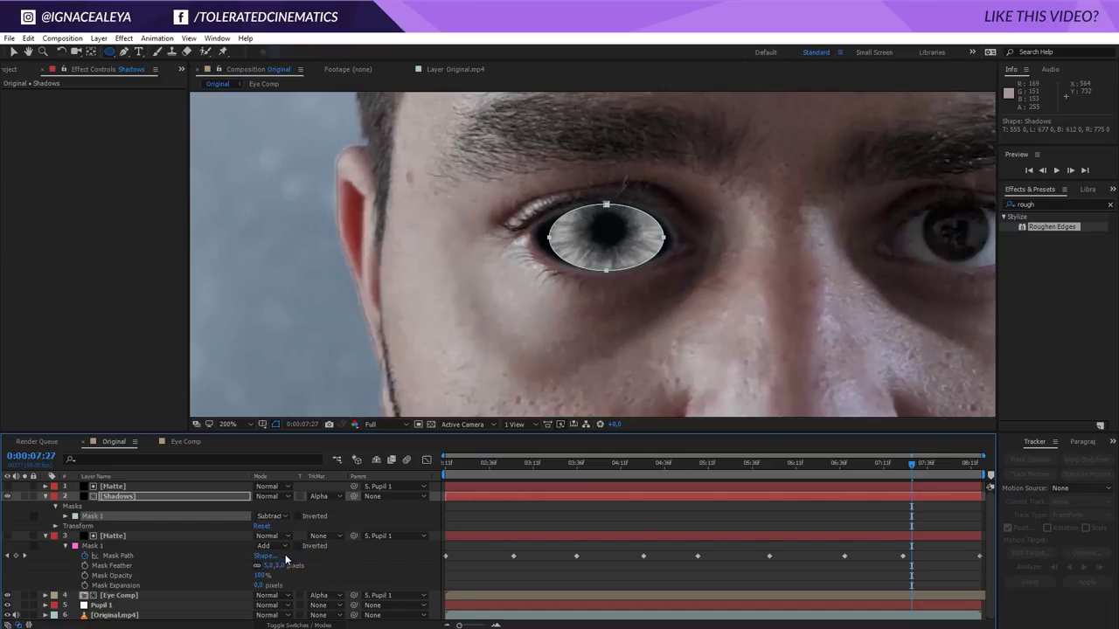
# Feather the Shadows mask 14 px and adjust the ellipse's left and right points.
pyautogui.press('f')
pyautogui.moveTo(280, 516); pyautogui.dragTo(292, 516)
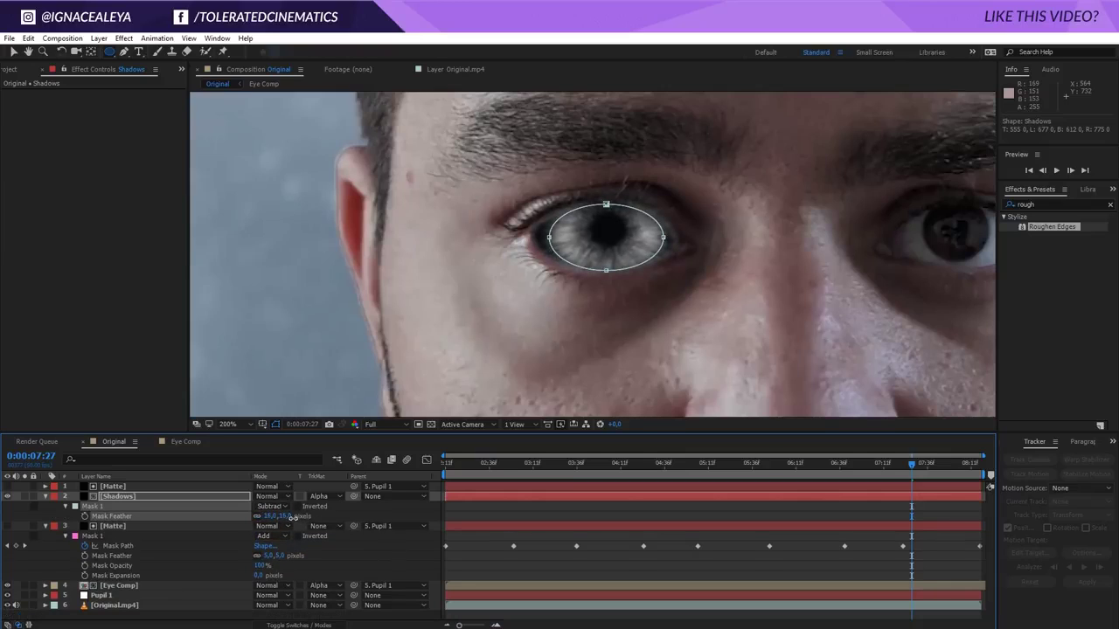
pyautogui.press('v')
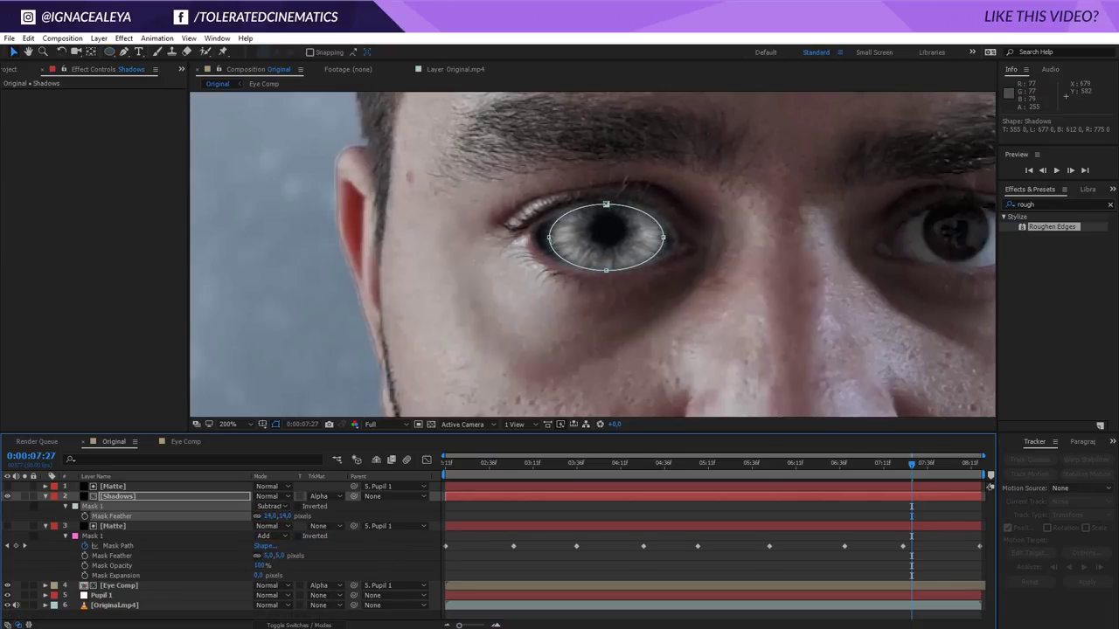
pyautogui.moveTo(549, 236); pyautogui.dragTo(542, 237)
pyautogui.moveTo(664, 238); pyautogui.dragTo(661, 237)
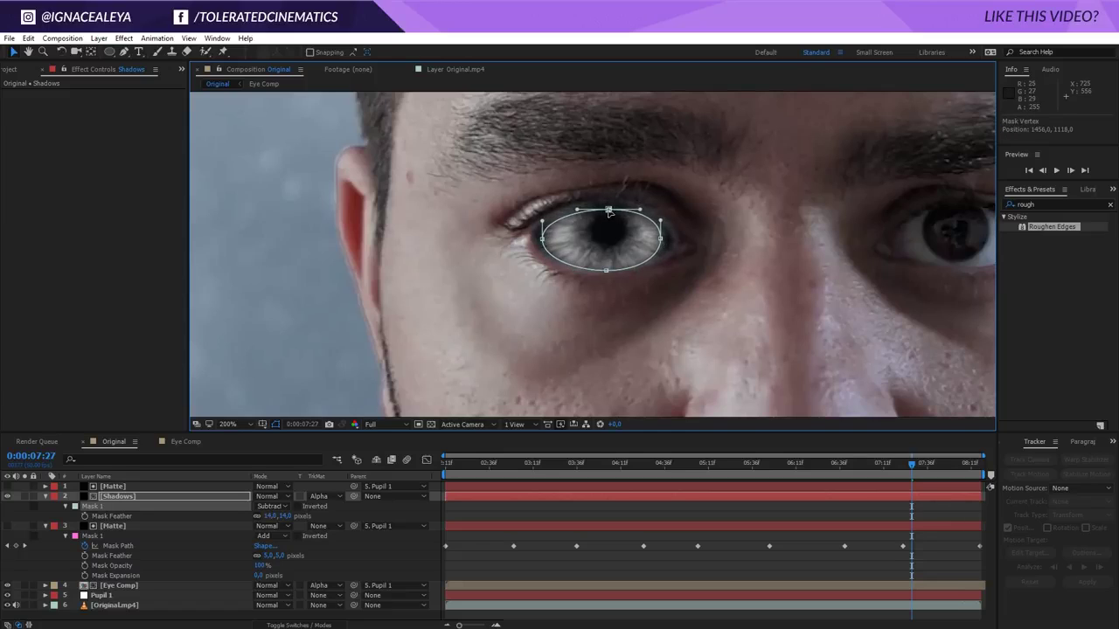
pyautogui.click(625, 503)
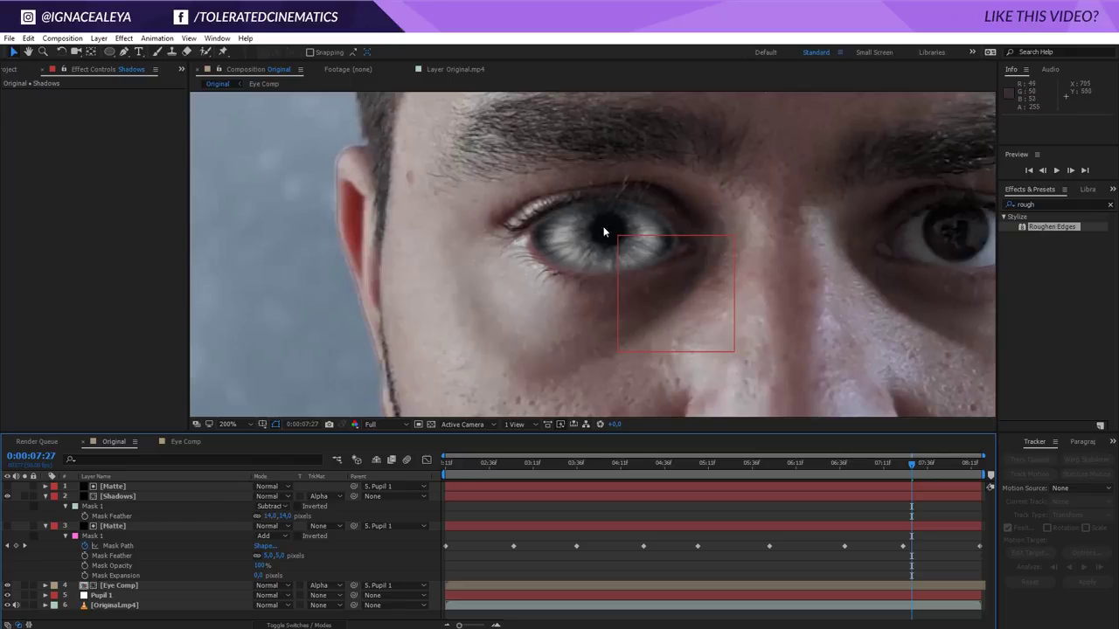
# Give the top Matte layer's mask 2 px expansion and 11 px feather.
pyautogui.click(121, 489)
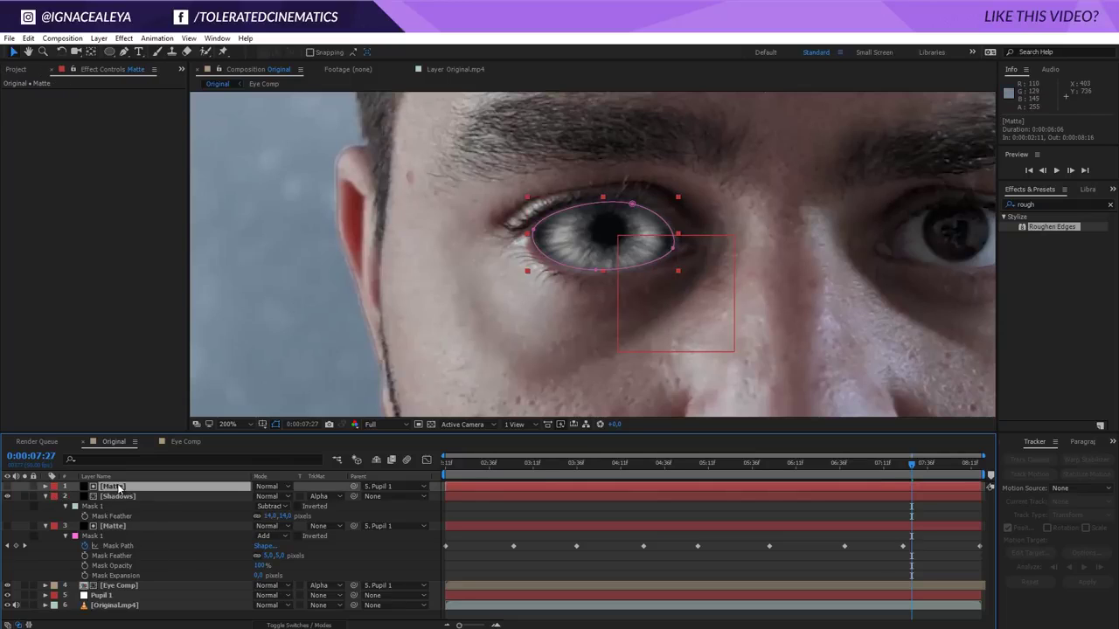
pyautogui.press('m')
pyautogui.press('m')
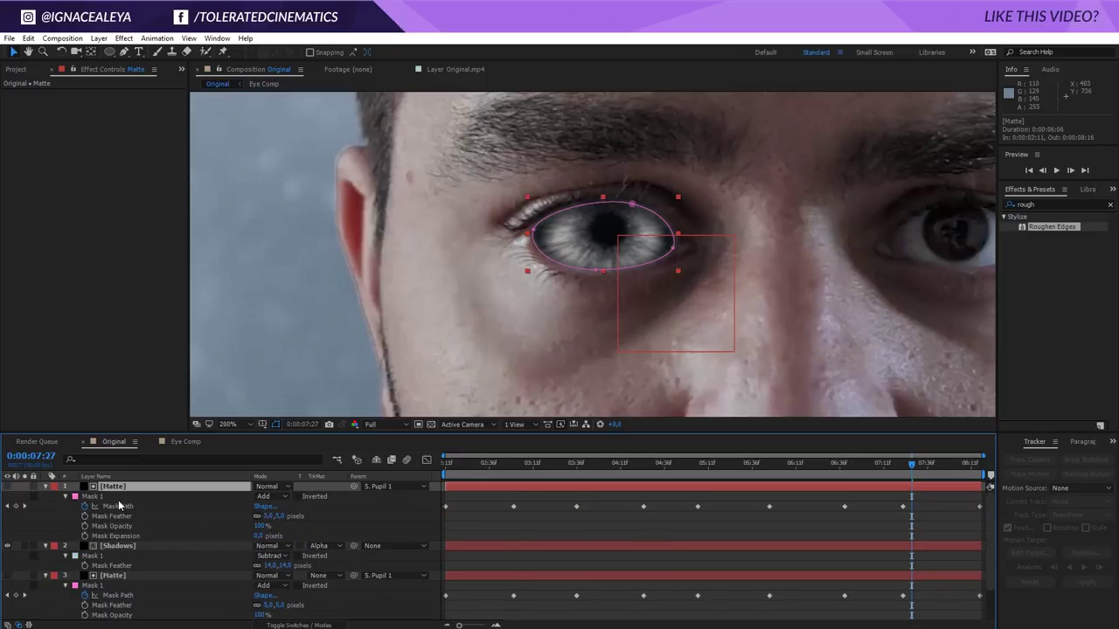
pyautogui.click(259, 535)
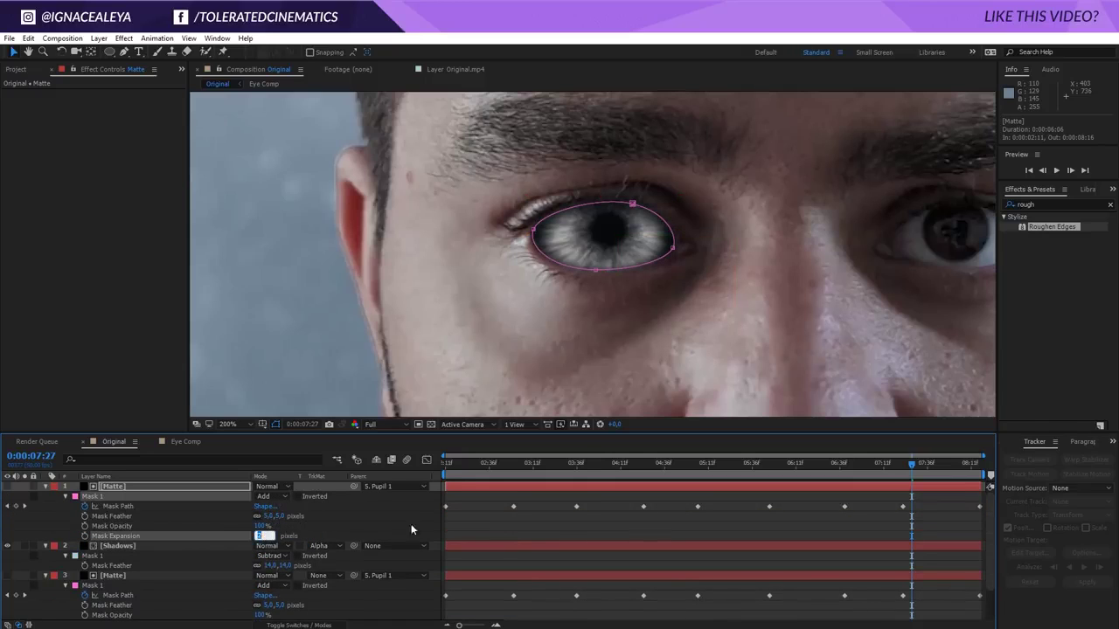
pyautogui.write('2')
pyautogui.click(490, 527)
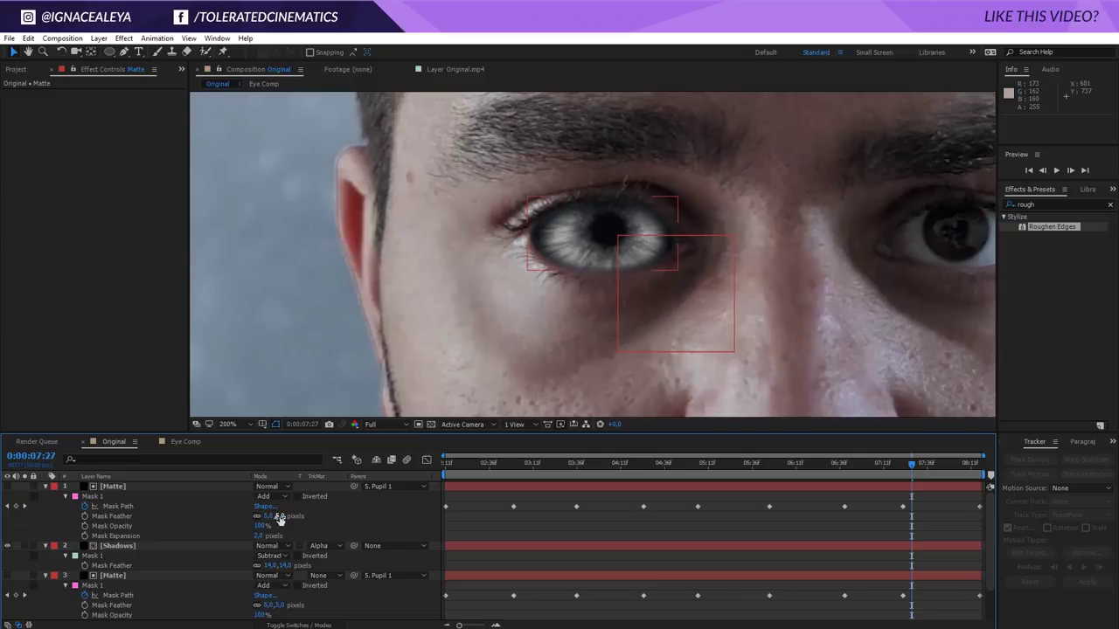
pyautogui.moveTo(279, 517); pyautogui.dragTo(284, 517)
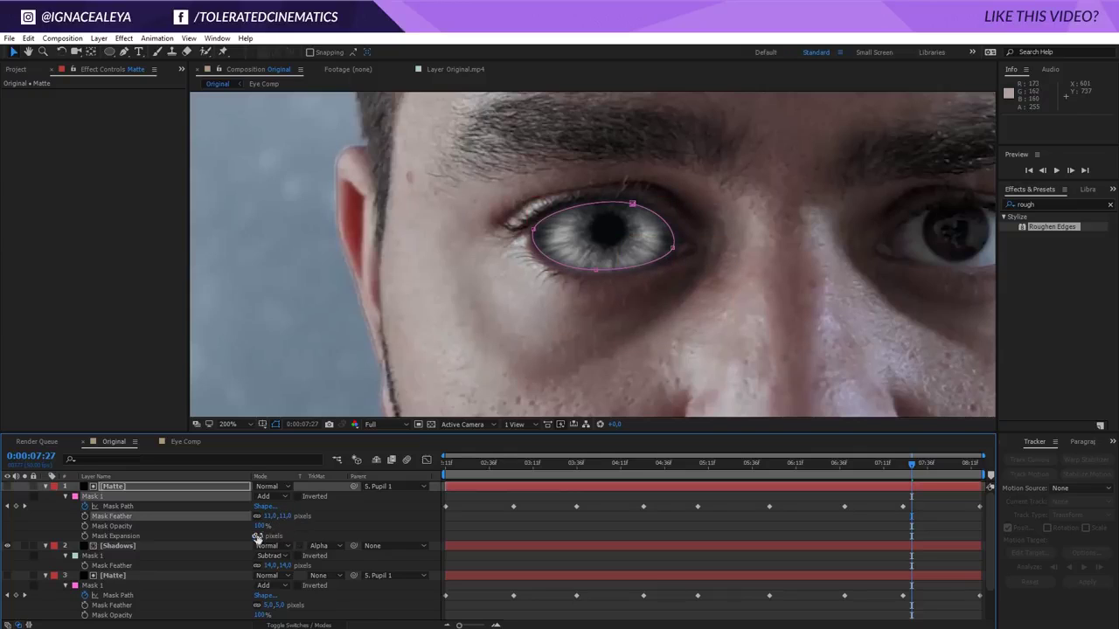
pyautogui.click(259, 535)
pyautogui.click(492, 529)
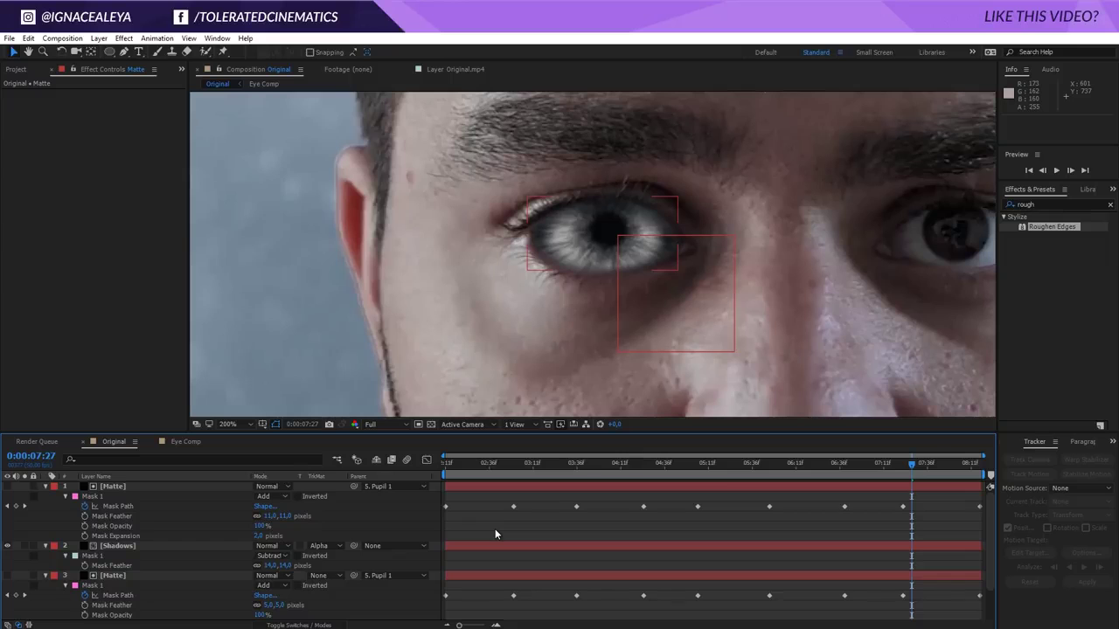
pyautogui.press(',')
pyautogui.press(',')
pyautogui.press(',')
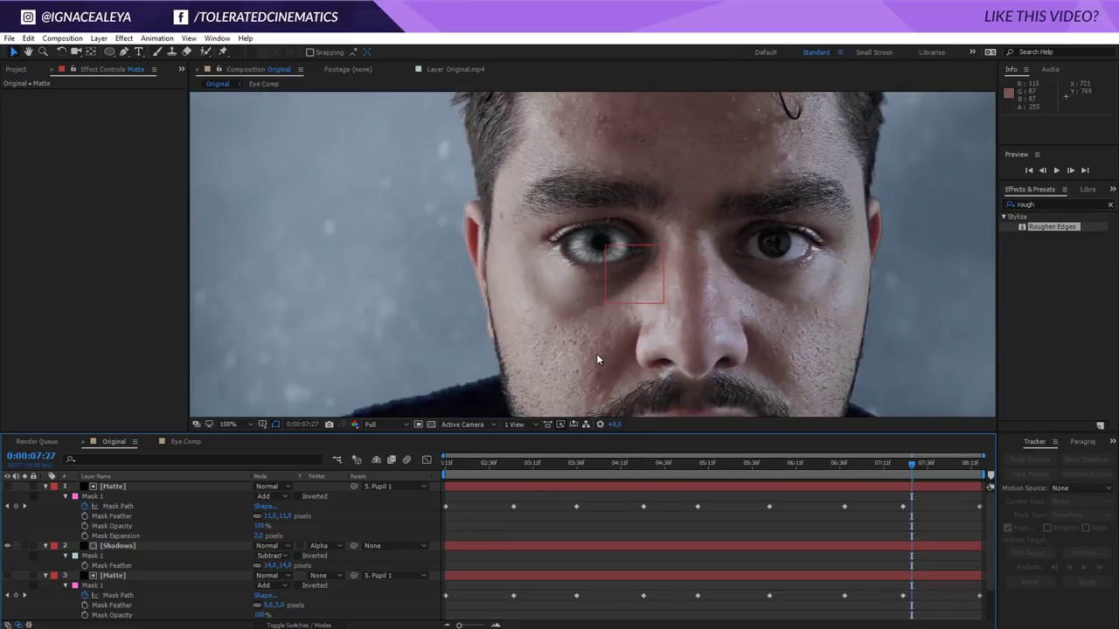
pyautogui.scroll(4, 582, 254)
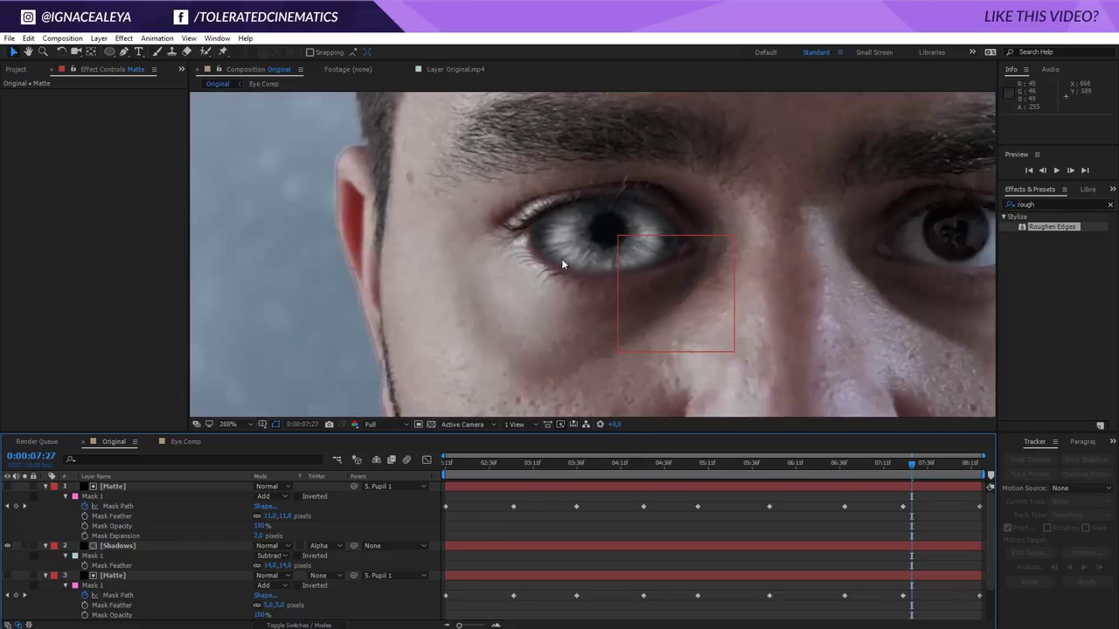
pyautogui.scroll(-2, 568, 271)
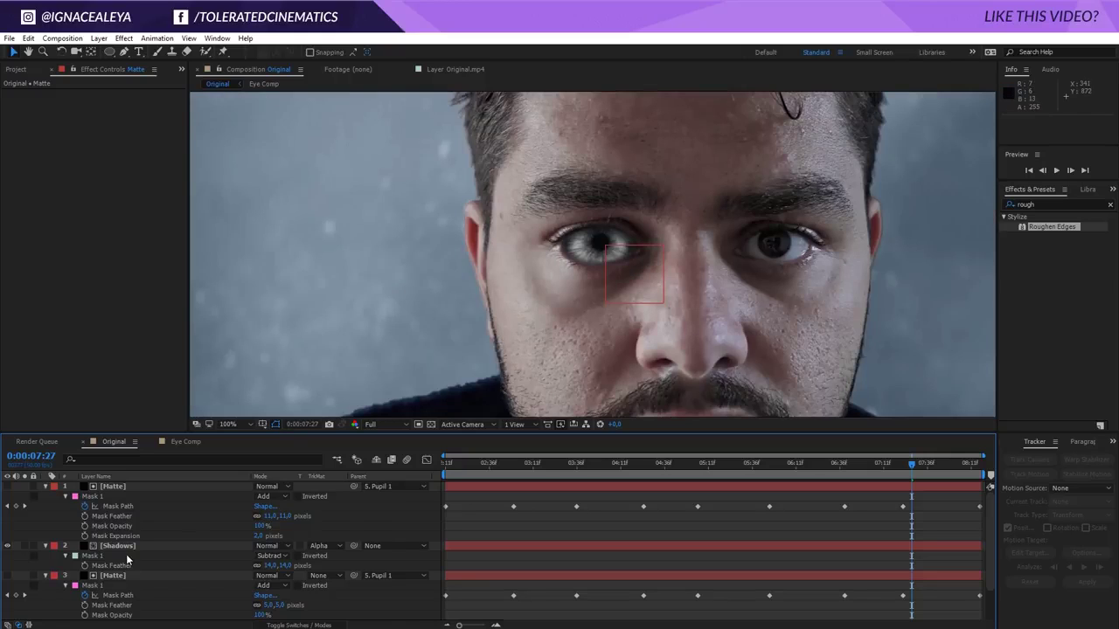
pyautogui.scroll(-2, 126, 554)
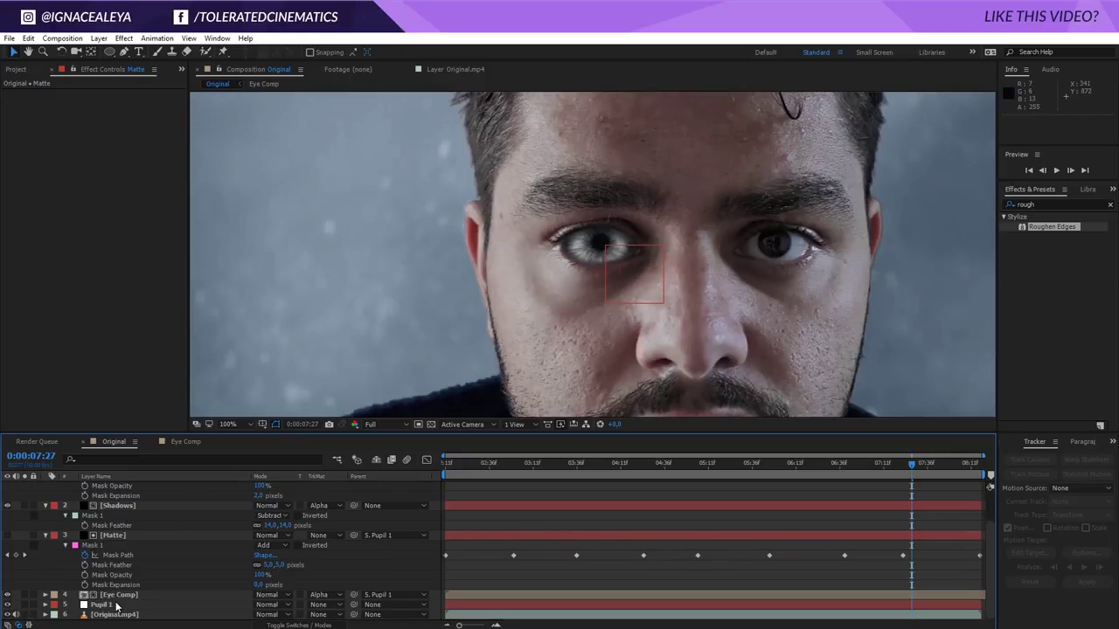
# Add a new adjustment layer, move it to the top of the stack and name it Reflections.
pyautogui.click(104, 605)
pyautogui.scroll(2, 420, 513)
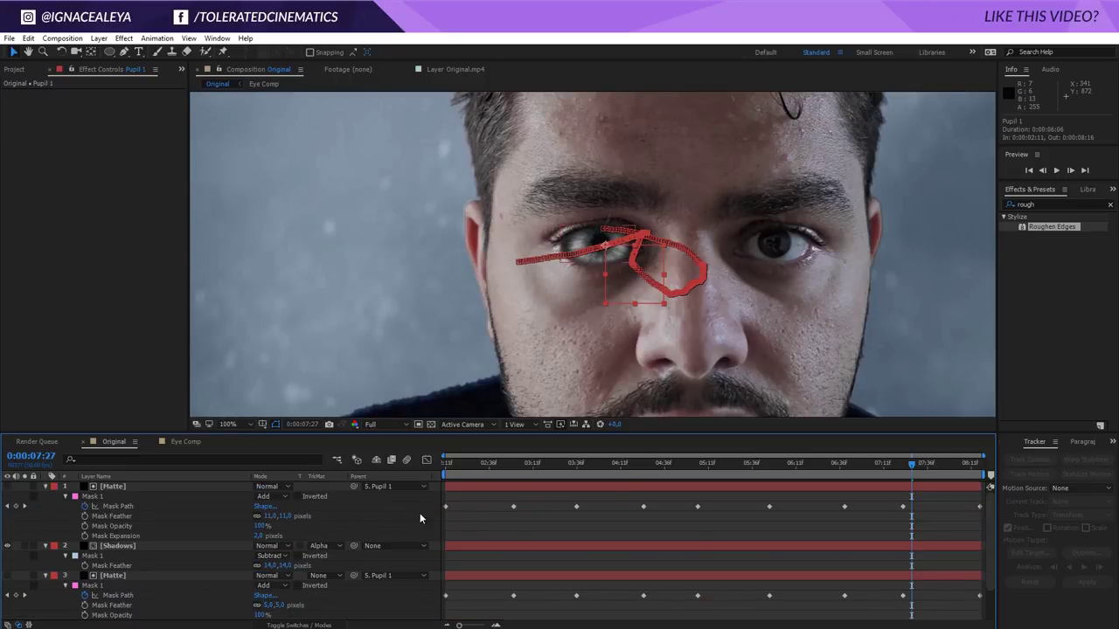
pyautogui.rightClick(467, 530)
pyautogui.moveTo(489, 398)
pyautogui.click(368, 503)
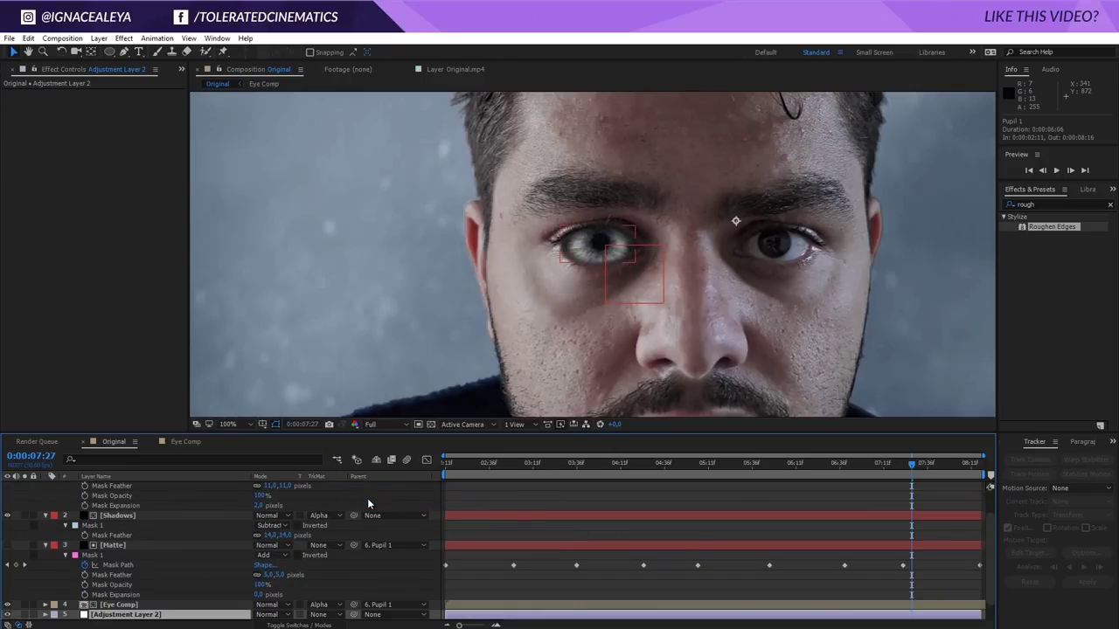
pyautogui.moveTo(150, 610); pyautogui.dragTo(138, 488)
pyautogui.press('Return')
pyautogui.write('Relfec')
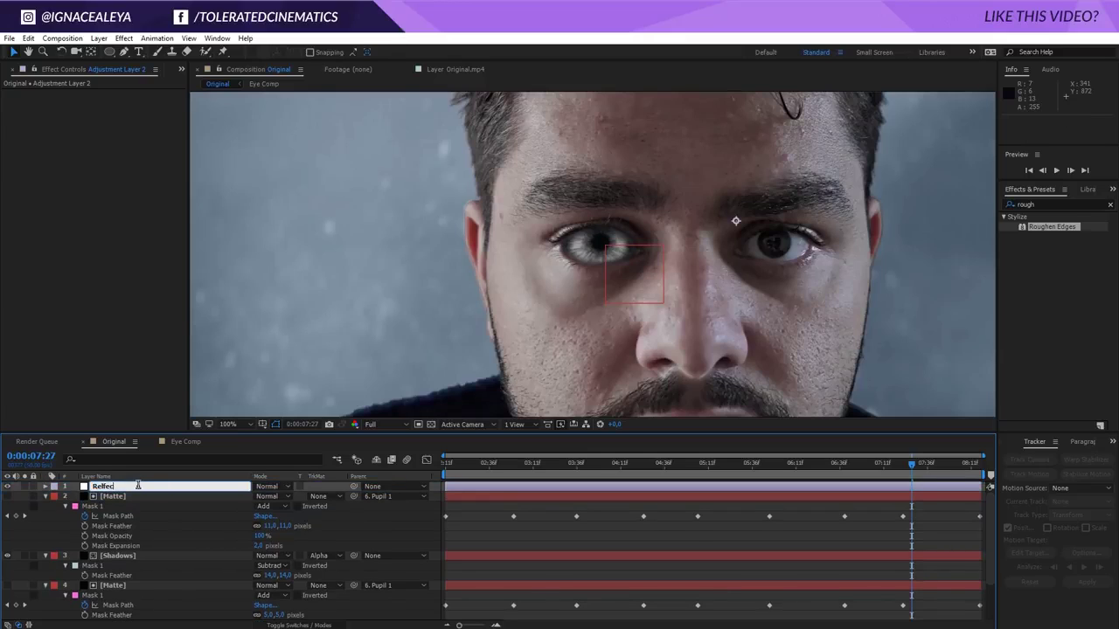
pyautogui.write('flections')
pyautogui.press('Return')
pyautogui.press('Return')
pyautogui.write('Reflections')
pyautogui.press('Return')
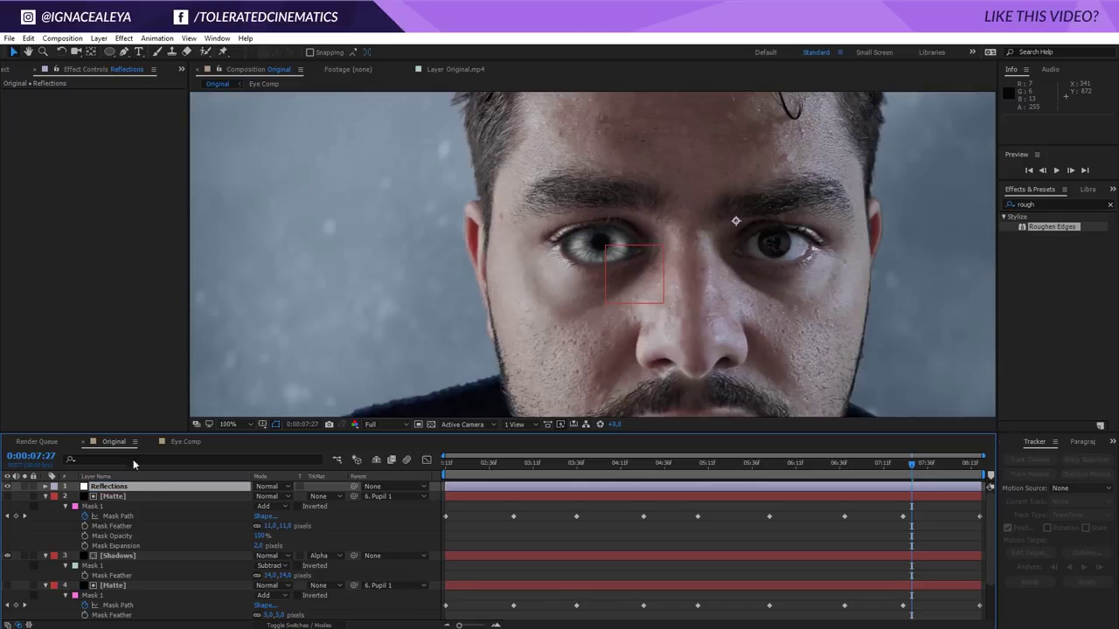
# Draw an elliptical mask around the left-hand eye and parent Reflections to Pupil 1.
pyautogui.click(109, 52)
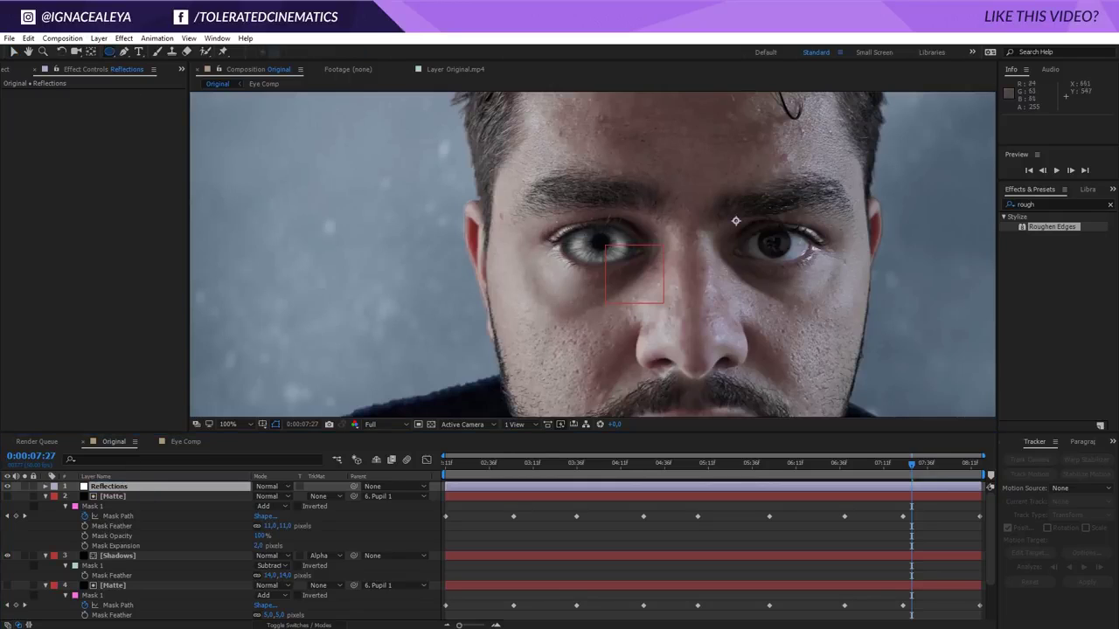
pyautogui.moveTo(524, 206); pyautogui.dragTo(659, 307)
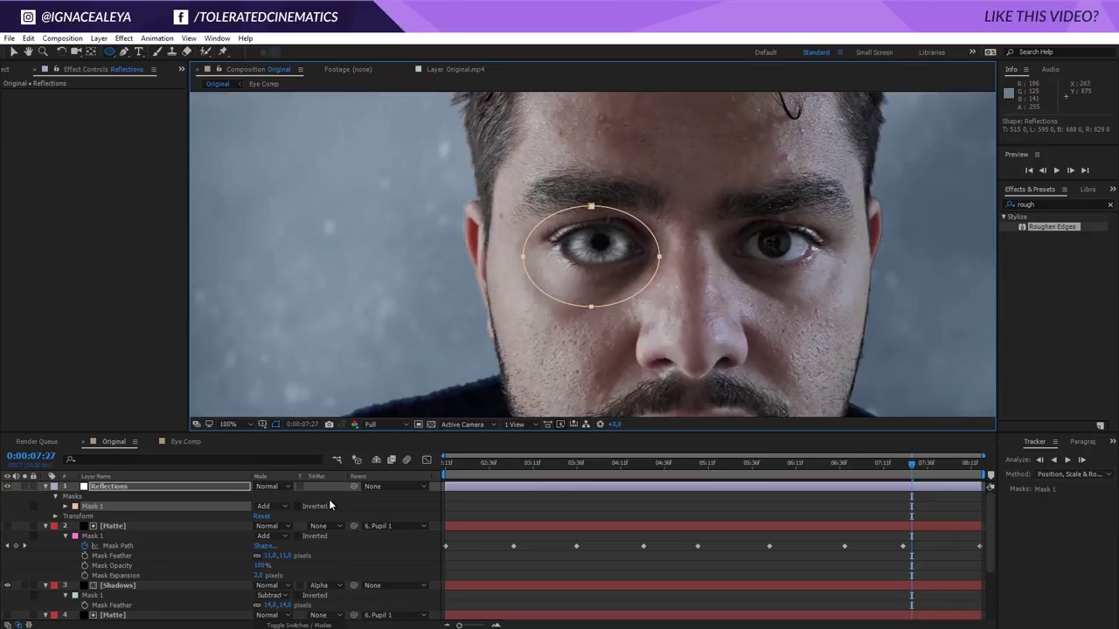
pyautogui.moveTo(353, 486); pyautogui.dragTo(127, 605)
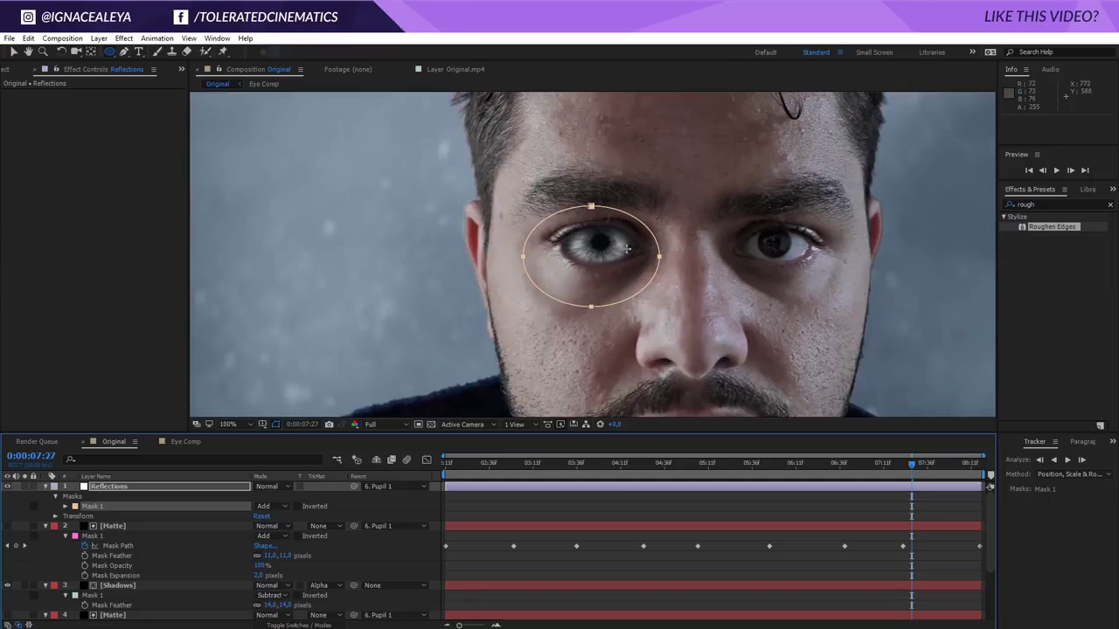
# Add Curves to Reflections, brightening the RGB curve and adjusting the Blue, Red and Green channels.
pyautogui.click(123, 40)
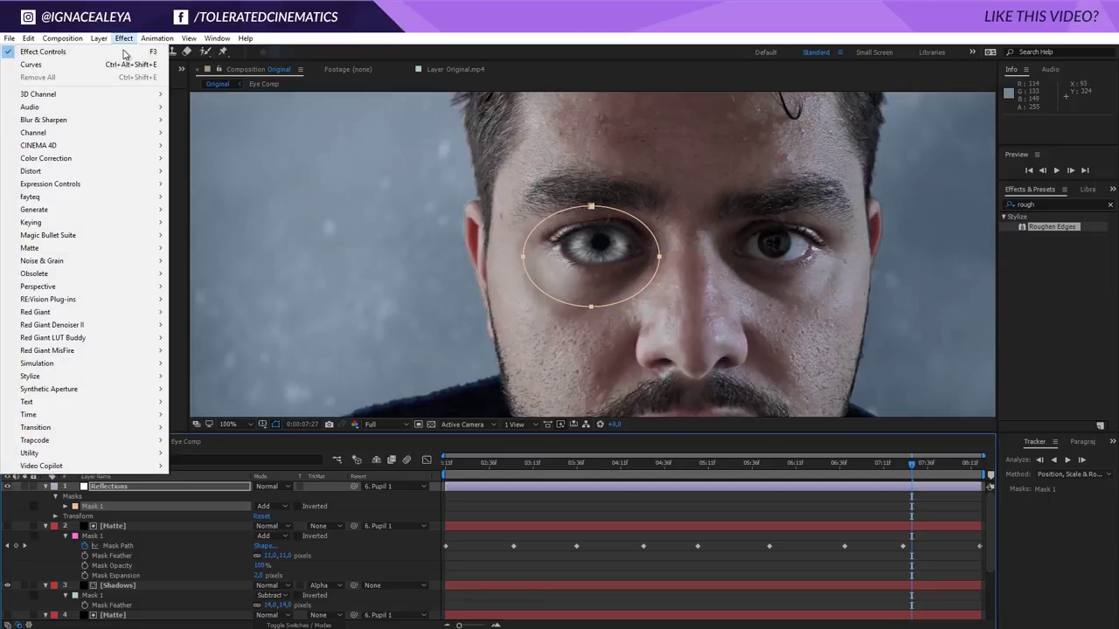
pyautogui.moveTo(77, 160)
pyautogui.click(205, 395)
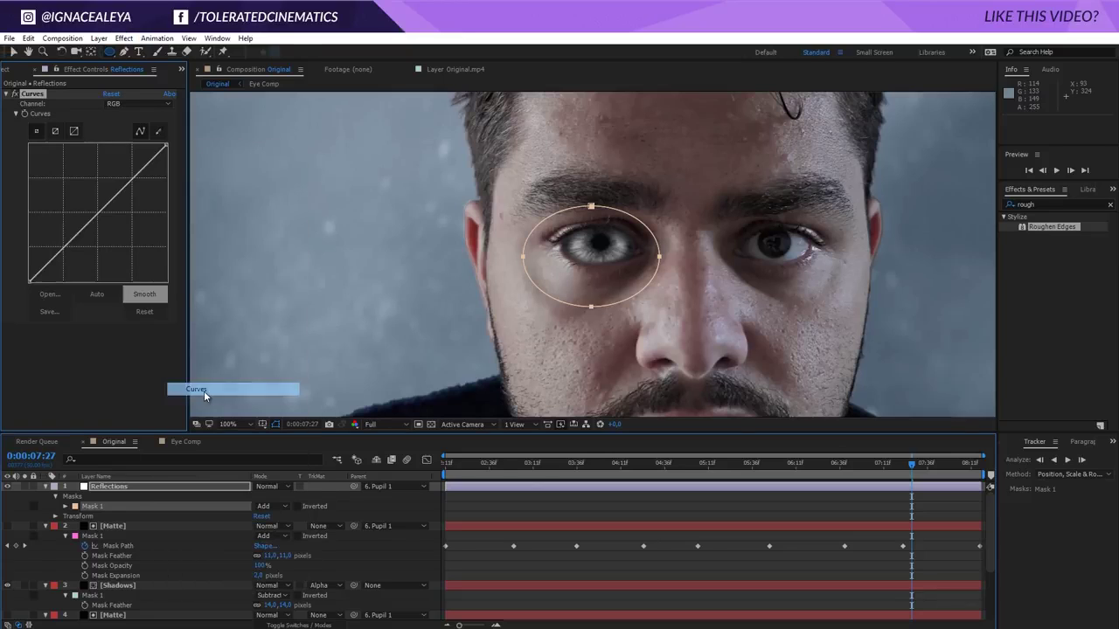
pyautogui.moveTo(90, 220); pyautogui.dragTo(104, 202)
pyautogui.click(159, 103)
pyautogui.click(140, 155)
pyautogui.click(142, 103)
pyautogui.click(131, 129)
pyautogui.click(143, 103)
pyautogui.click(131, 142)
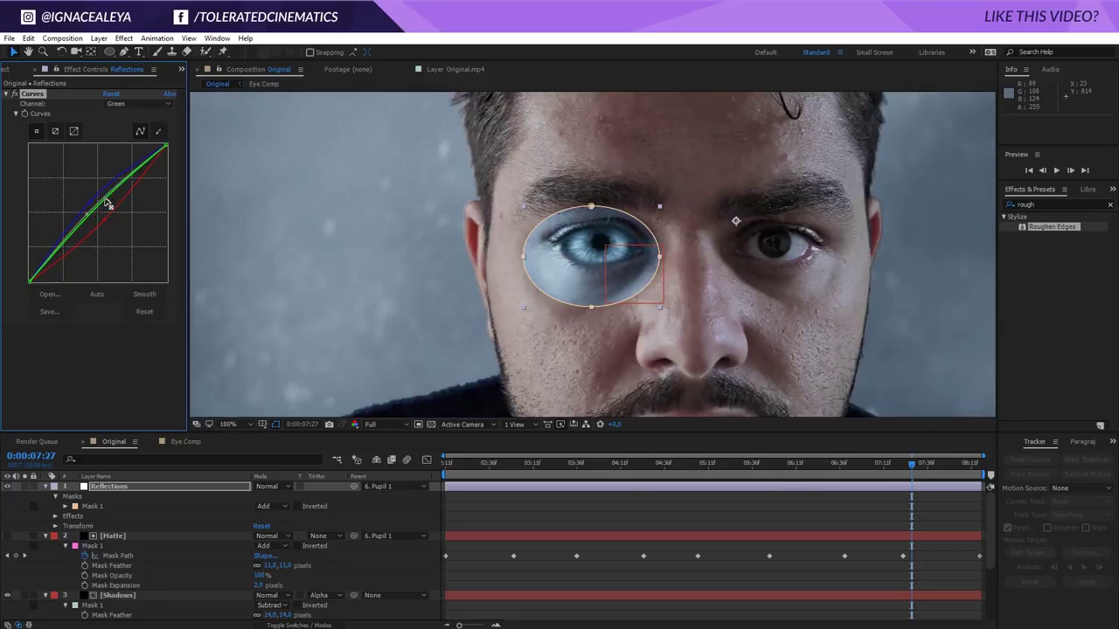
# Set the Reflections mask feather to 112 pixels and show its opacity for the 35% setting.
pyautogui.click(233, 491)
pyautogui.press('f')
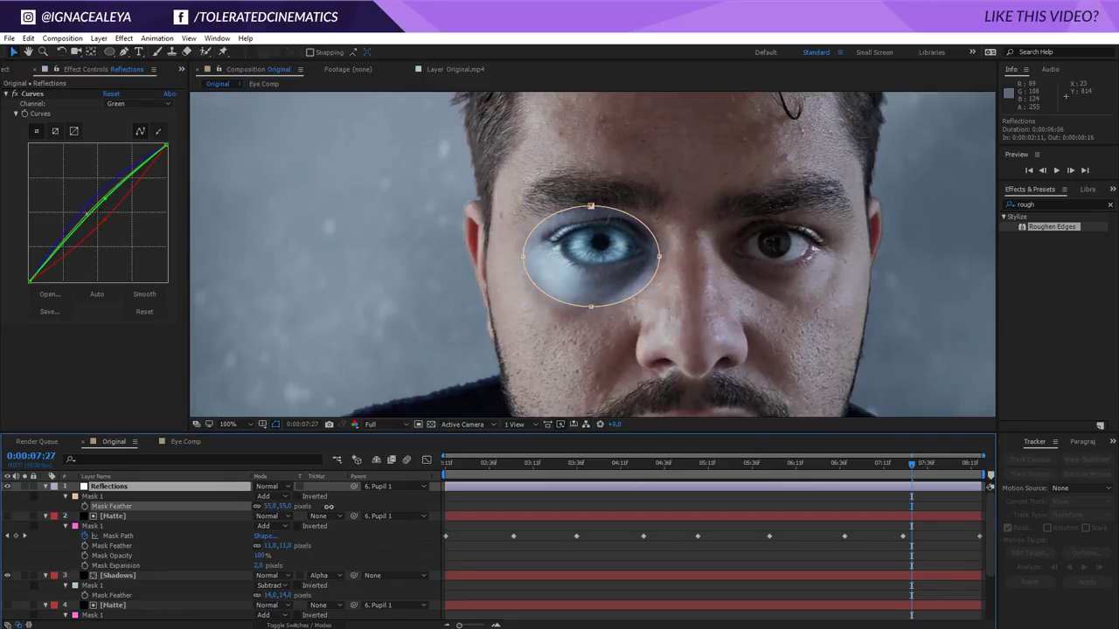
pyautogui.moveTo(328, 505); pyautogui.dragTo(347, 507)
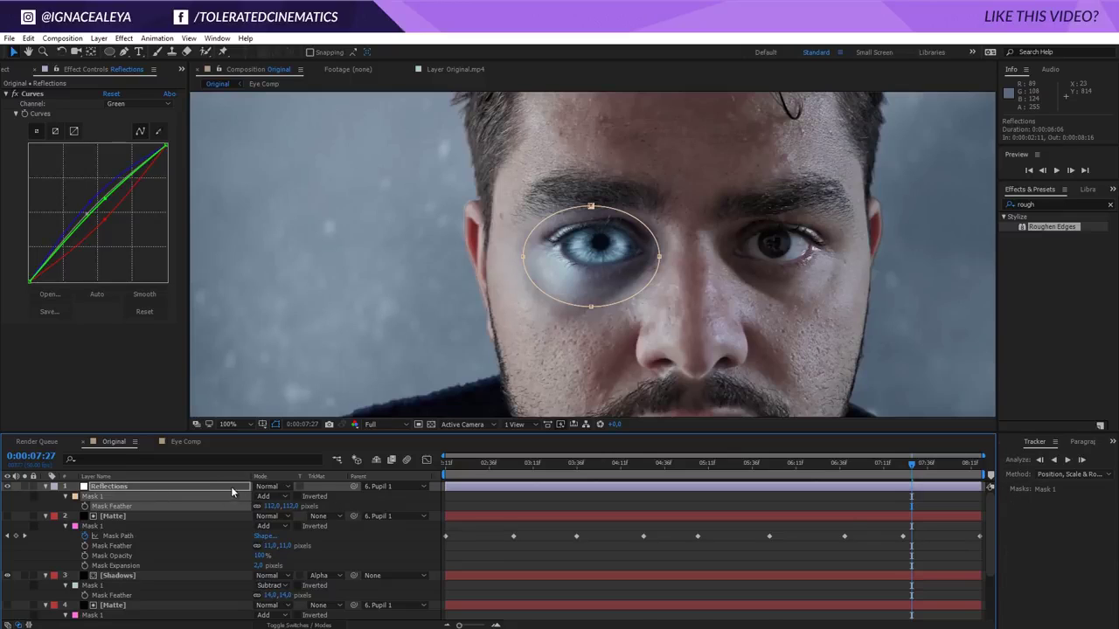
pyautogui.press('t')
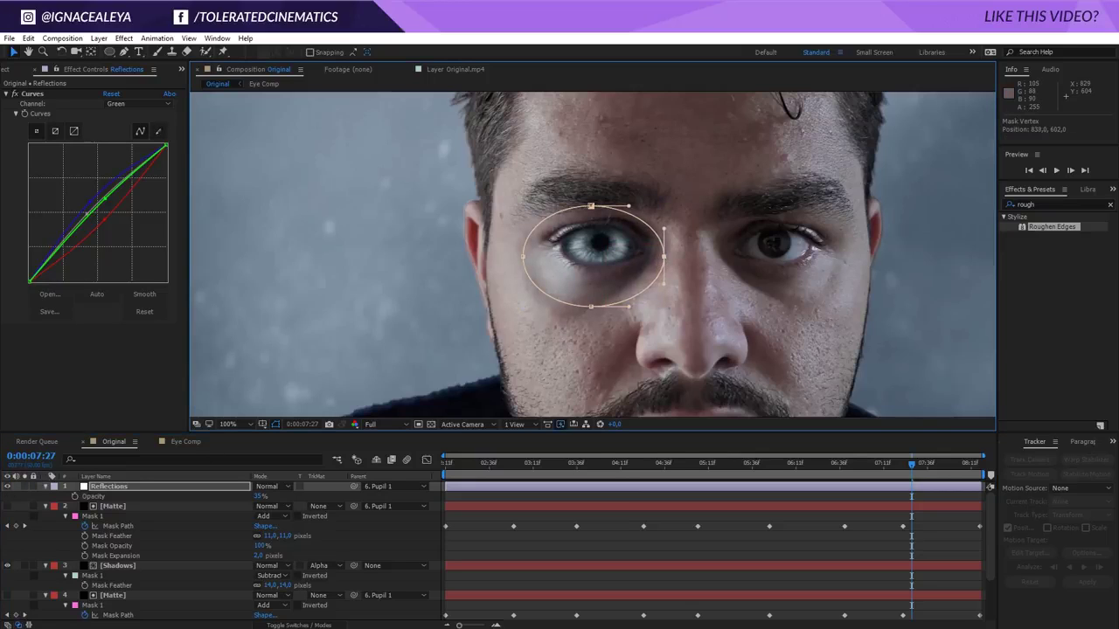
# Drag the mask's right, bottom, top and left points into a lopsided outline stretching below the eye.
pyautogui.moveTo(659, 257); pyautogui.dragTo(672, 256)
pyautogui.moveTo(591, 307); pyautogui.dragTo(639, 306)
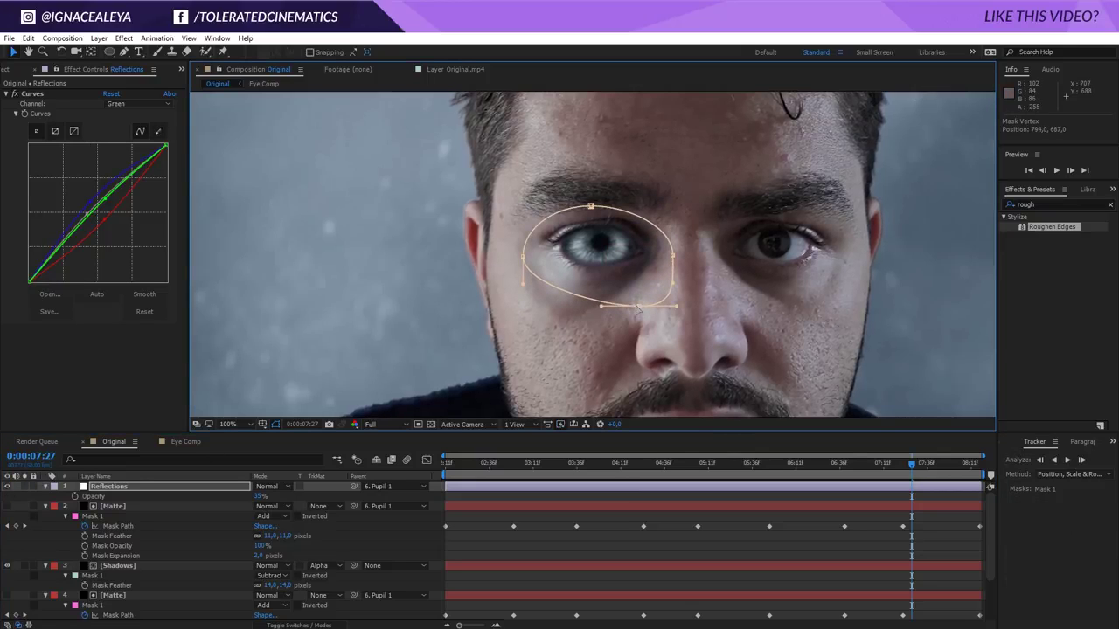
pyautogui.moveTo(591, 206); pyautogui.dragTo(616, 201)
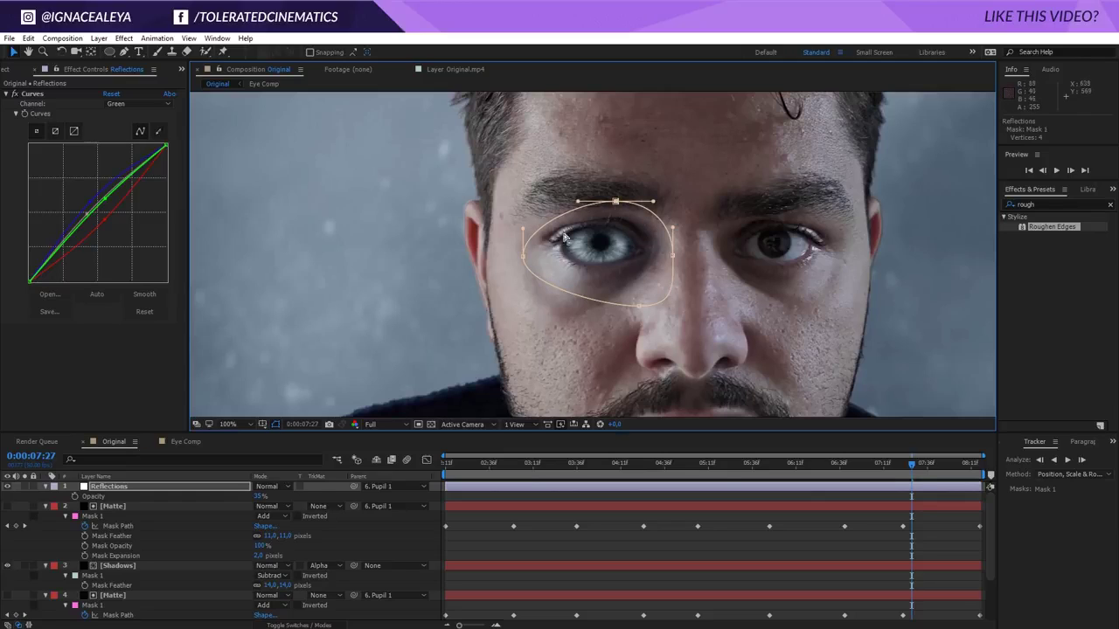
pyautogui.moveTo(522, 266); pyautogui.dragTo(520, 308)
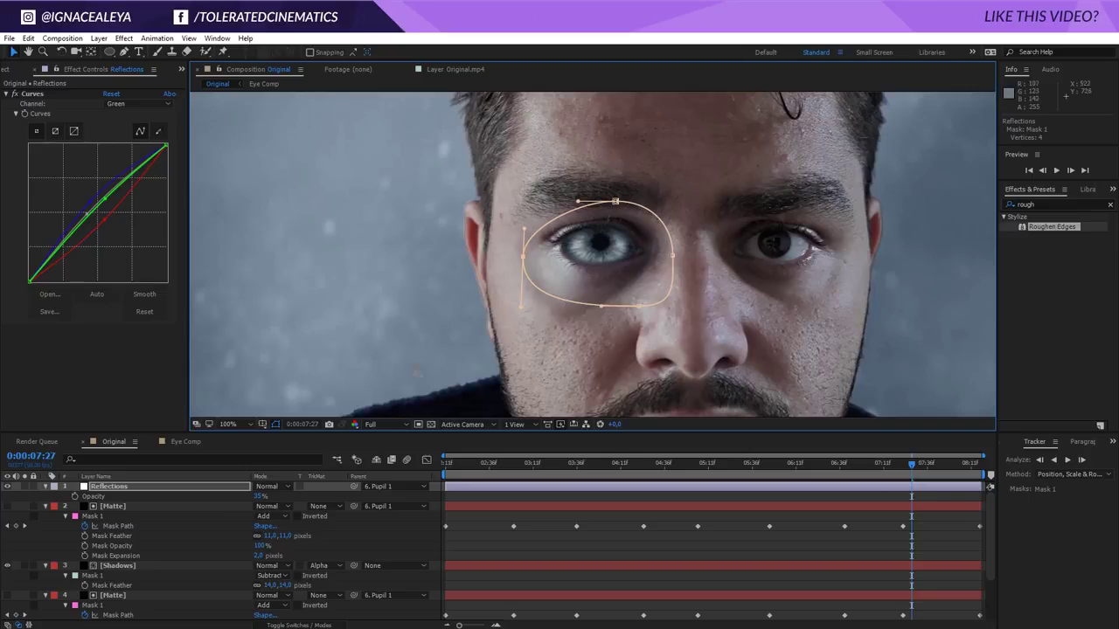
pyautogui.click(261, 497)
# Collapse the Reflections, Matte and Shadows layer properties and add a Curves effect to Eye Comp.
pyautogui.click(46, 486)
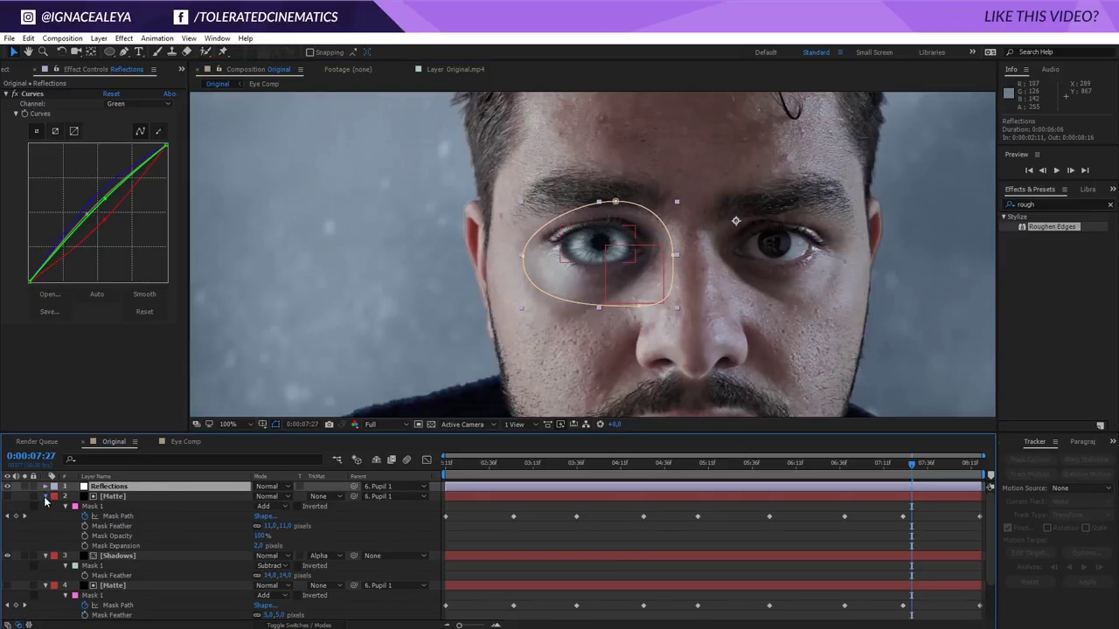
pyautogui.click(46, 496)
pyautogui.click(46, 506)
pyautogui.click(45, 516)
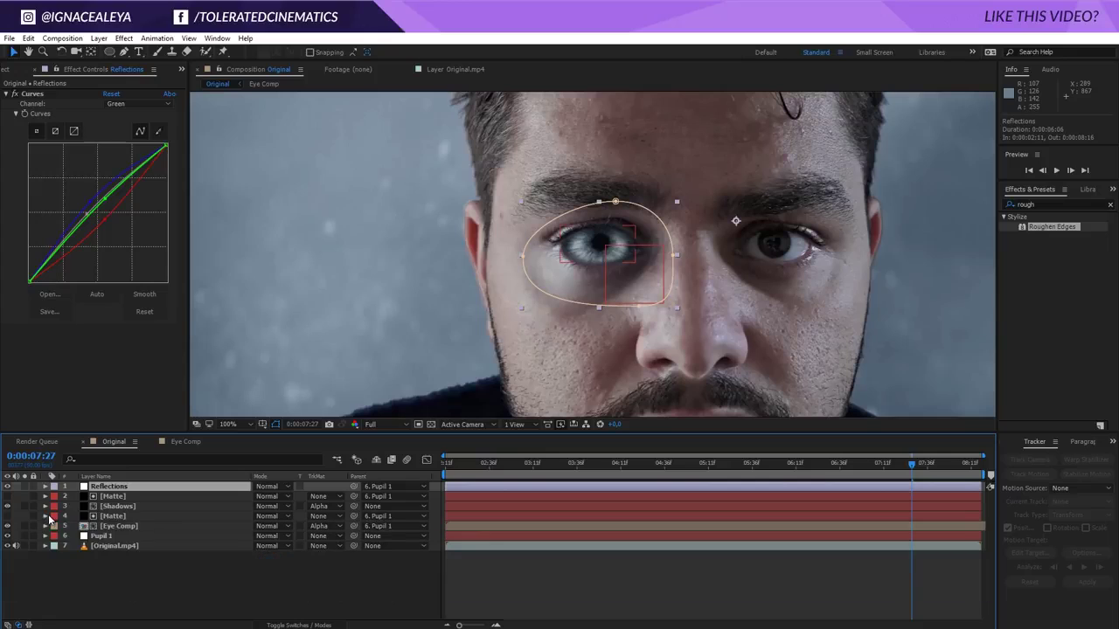
pyautogui.click(125, 526)
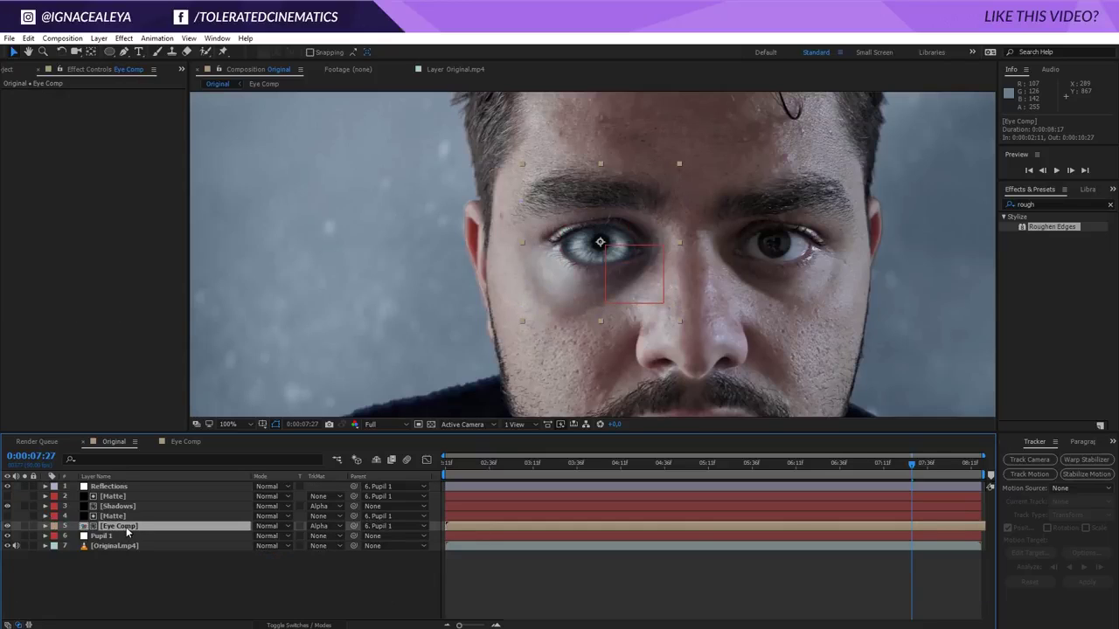
pyautogui.click(123, 38)
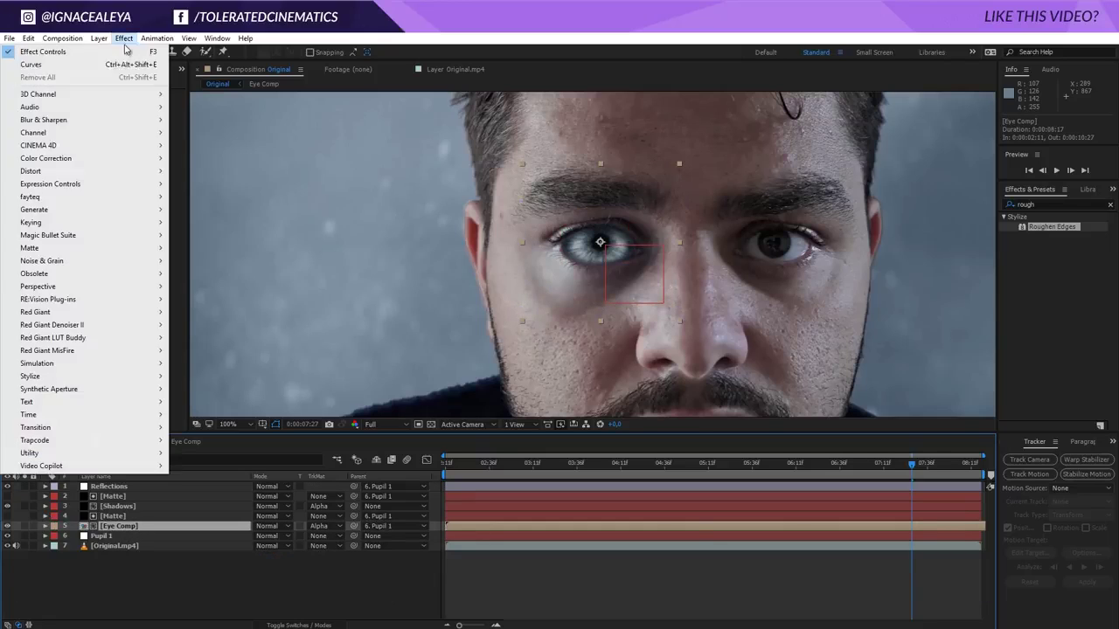
pyautogui.moveTo(69, 160)
pyautogui.click(197, 390)
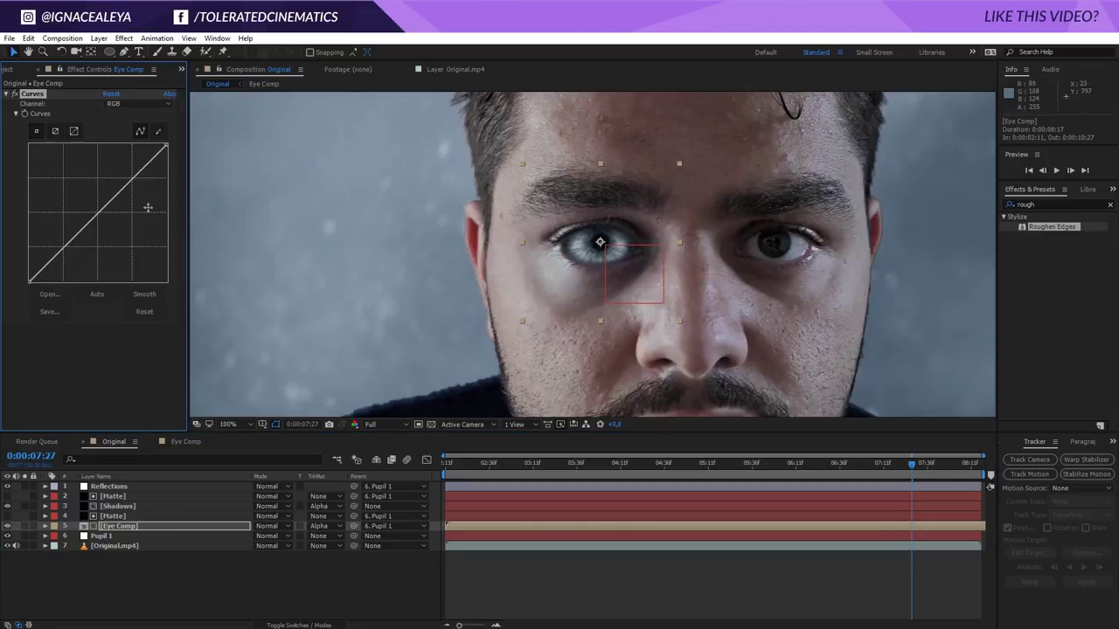
# Bow the RGB curve upward to brighten the eye and lift the Blue channel curve.
pyautogui.click(57, 252)
pyautogui.moveTo(90, 227)
pyautogui.mouseDown()
pyautogui.moveTo(114, 182)
pyautogui.moveTo(94, 206)
pyautogui.mouseUp()
pyautogui.click(153, 104)
pyautogui.click(122, 112)
pyautogui.click(144, 103)
pyautogui.click(137, 160)
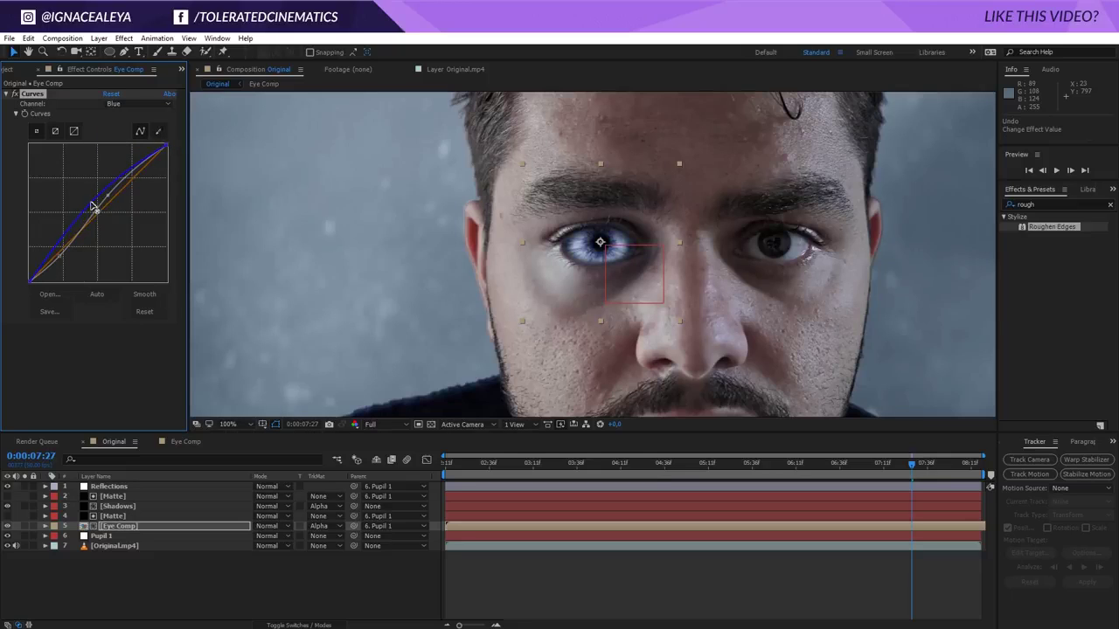
pyautogui.click(7, 70)
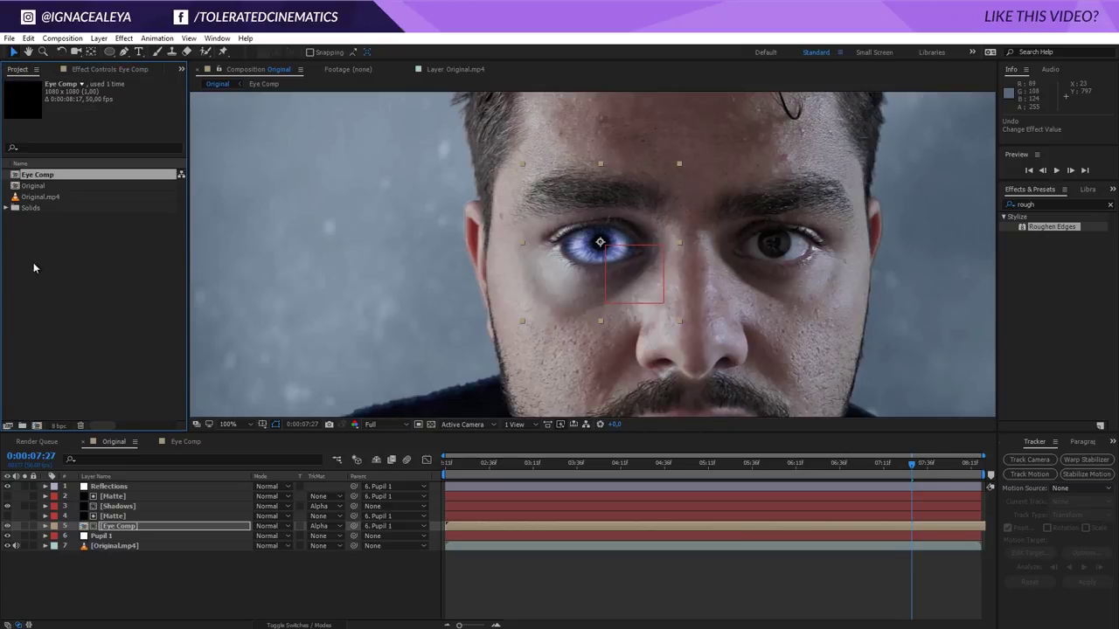
# Change the project colour depth to 32 bits per channel.
pyautogui.click(58, 426)
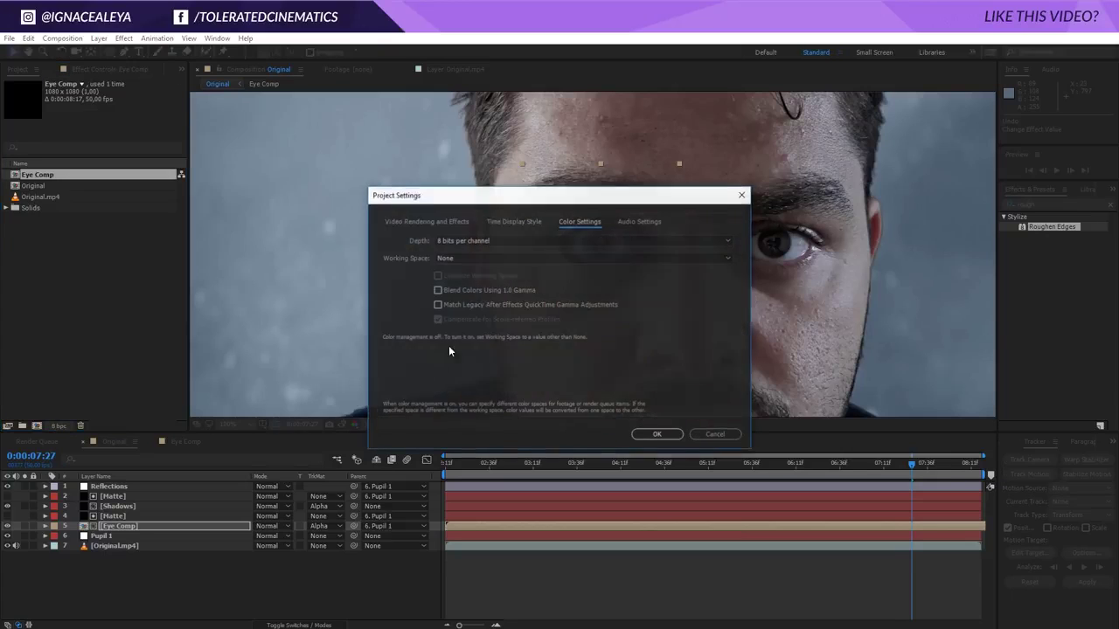
pyautogui.click(479, 241)
pyautogui.click(476, 280)
pyautogui.click(657, 434)
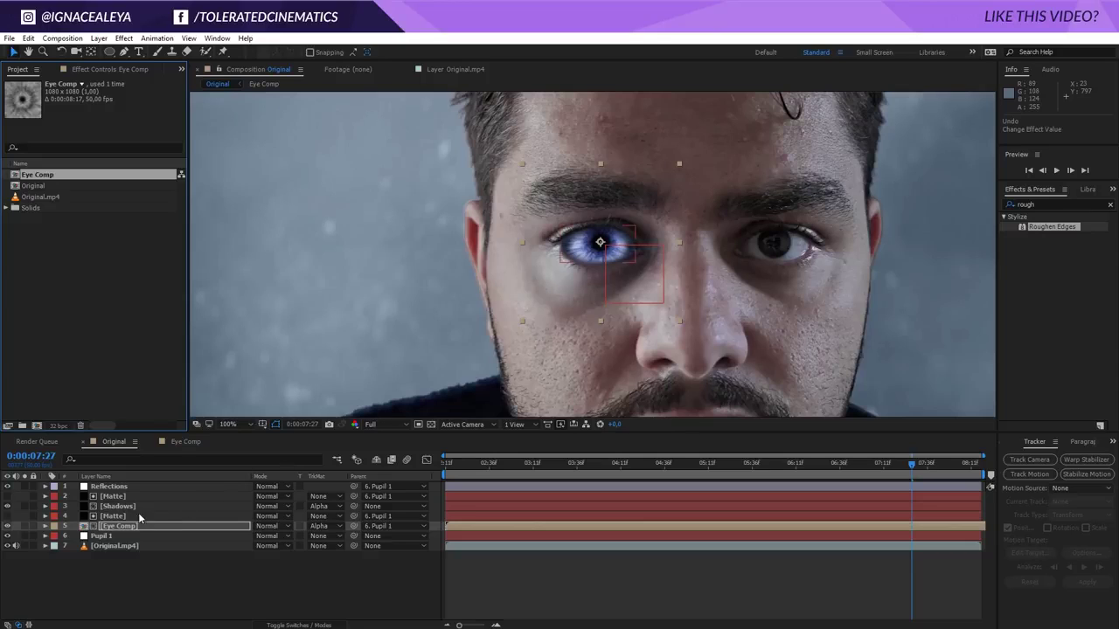
# In Eye Comp's Curves, pull the Red curve down, adjust Green, and fine-tune the RGB curve.
pyautogui.click(120, 525)
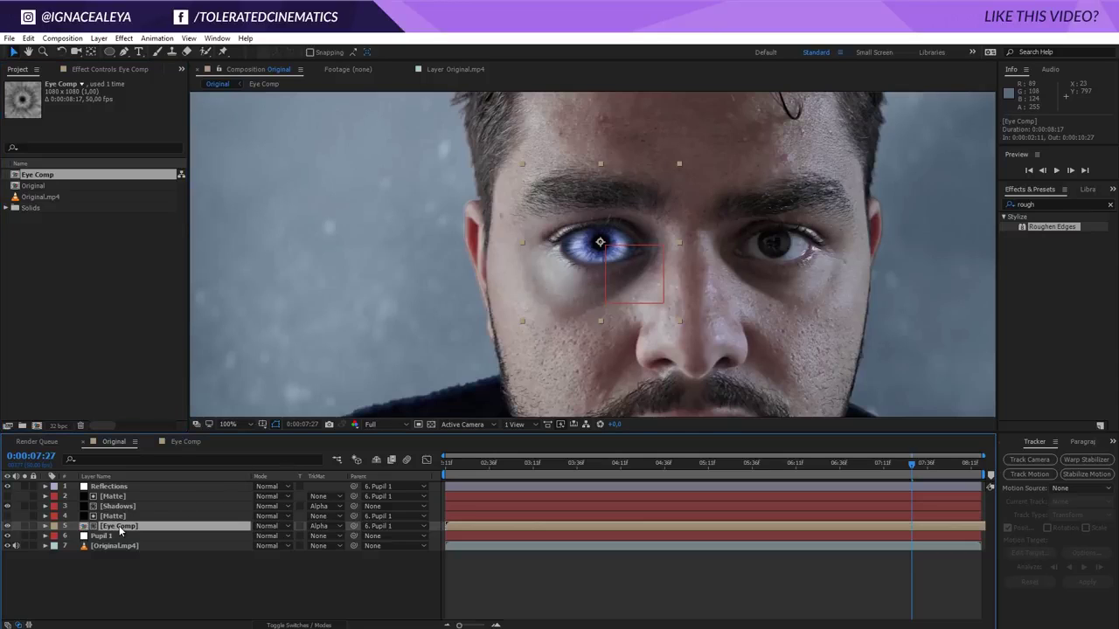
pyautogui.click(110, 70)
pyautogui.click(140, 104)
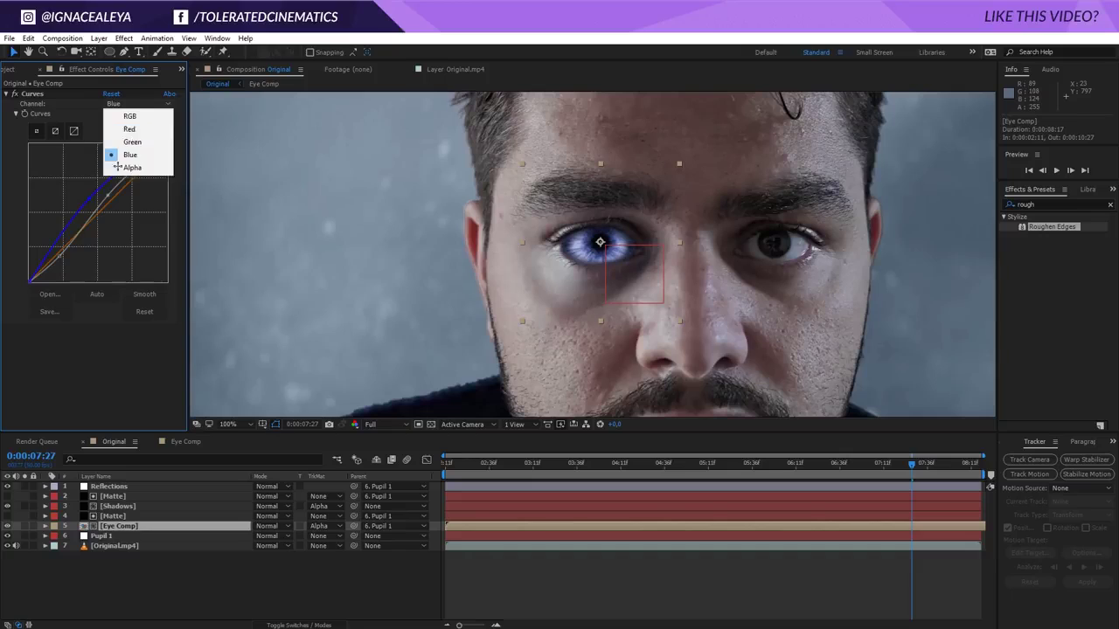
pyautogui.click(125, 130)
pyautogui.moveTo(103, 208)
pyautogui.mouseDown()
pyautogui.moveTo(113, 228)
pyautogui.moveTo(112, 191)
pyautogui.mouseUp()
pyautogui.click(131, 103)
pyautogui.click(137, 140)
pyautogui.click(138, 104)
pyautogui.click(131, 111)
pyautogui.moveTo(59, 256); pyautogui.dragTo(59, 259)
pyautogui.doubleClick(119, 526)
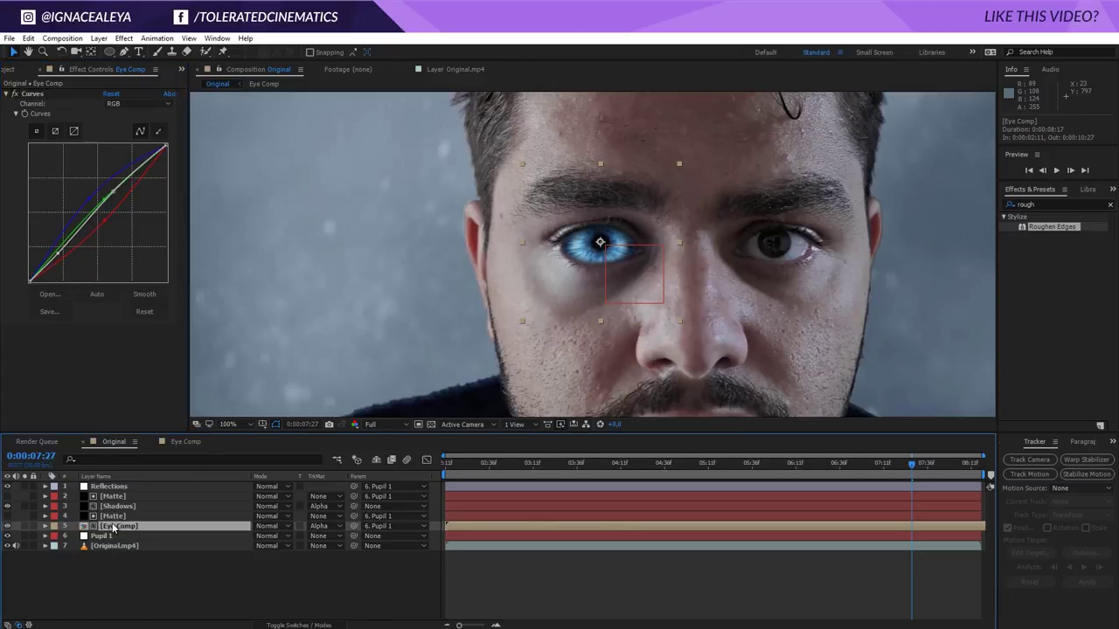
# Raise layer 6 Turbulent Noise contrast to about 286 and toggle layer 5's visibility.
pyautogui.scroll(-2, 121, 527)
pyautogui.click(123, 555)
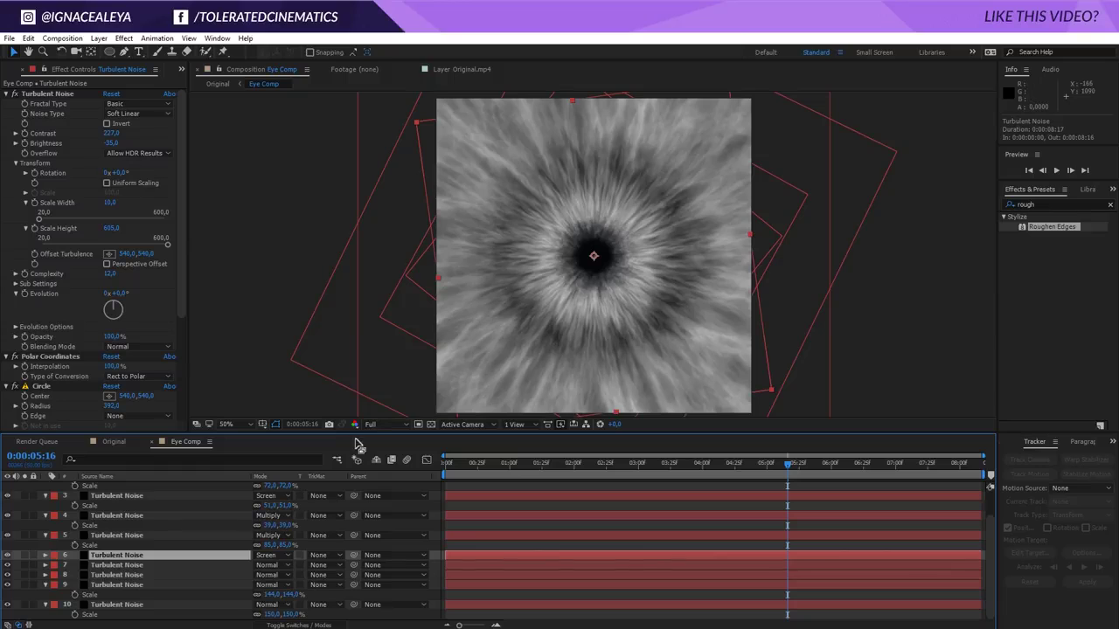
pyautogui.moveTo(108, 139); pyautogui.dragTo(146, 131)
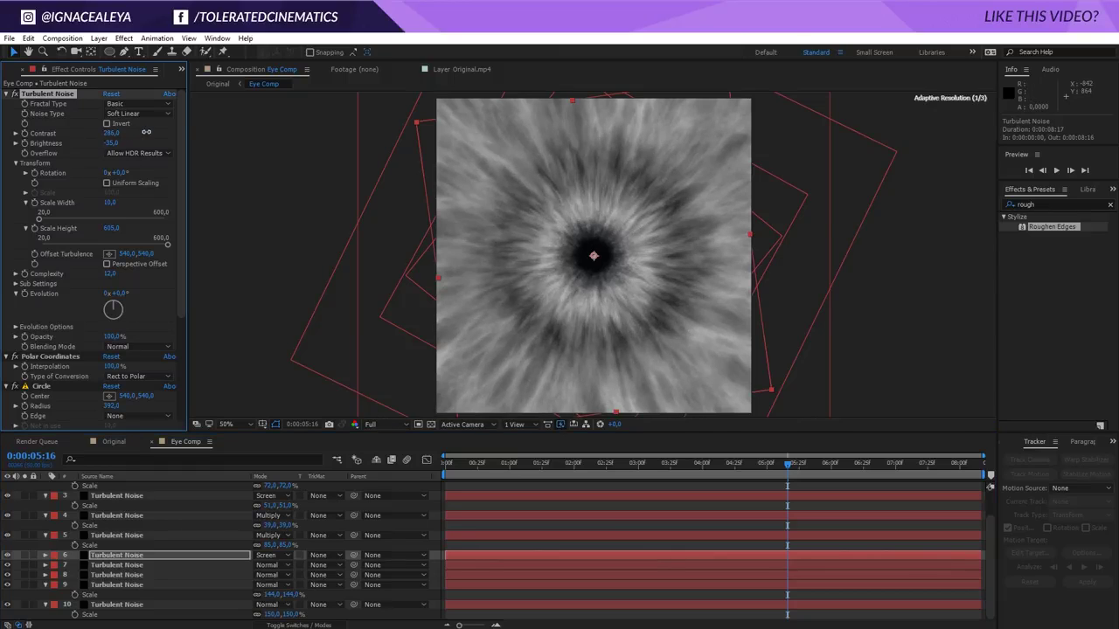
pyautogui.click(109, 535)
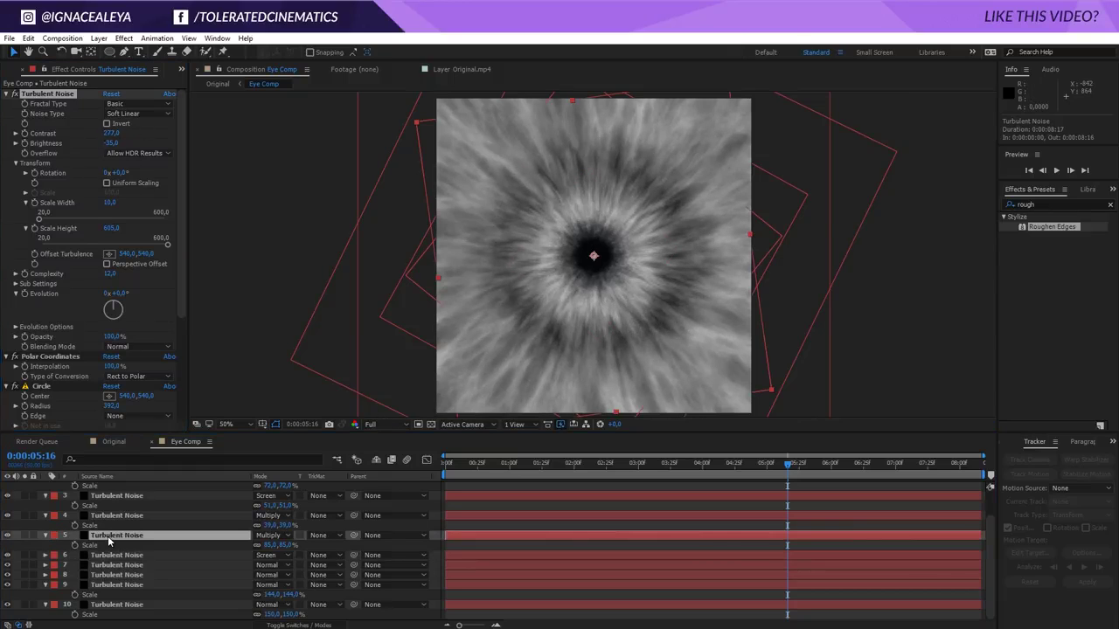
pyautogui.click(9, 536)
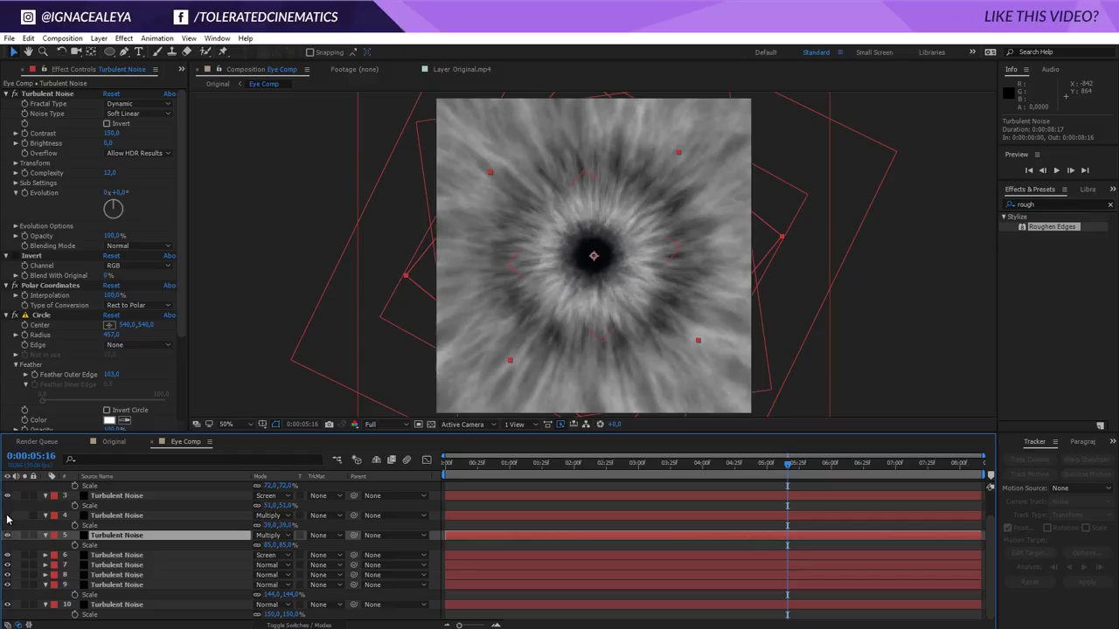
# Set layer 3 Turbulent Noise brightness to -16 and return to the Original composition.
pyautogui.click(116, 496)
pyautogui.moveTo(107, 144); pyautogui.dragTo(131, 135)
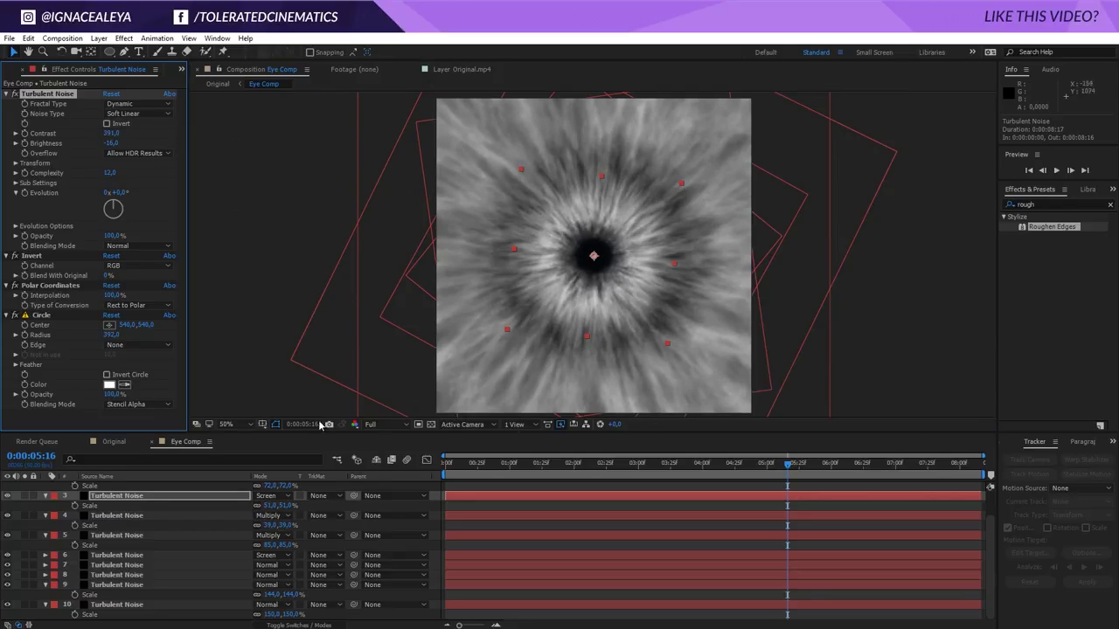
pyautogui.click(113, 442)
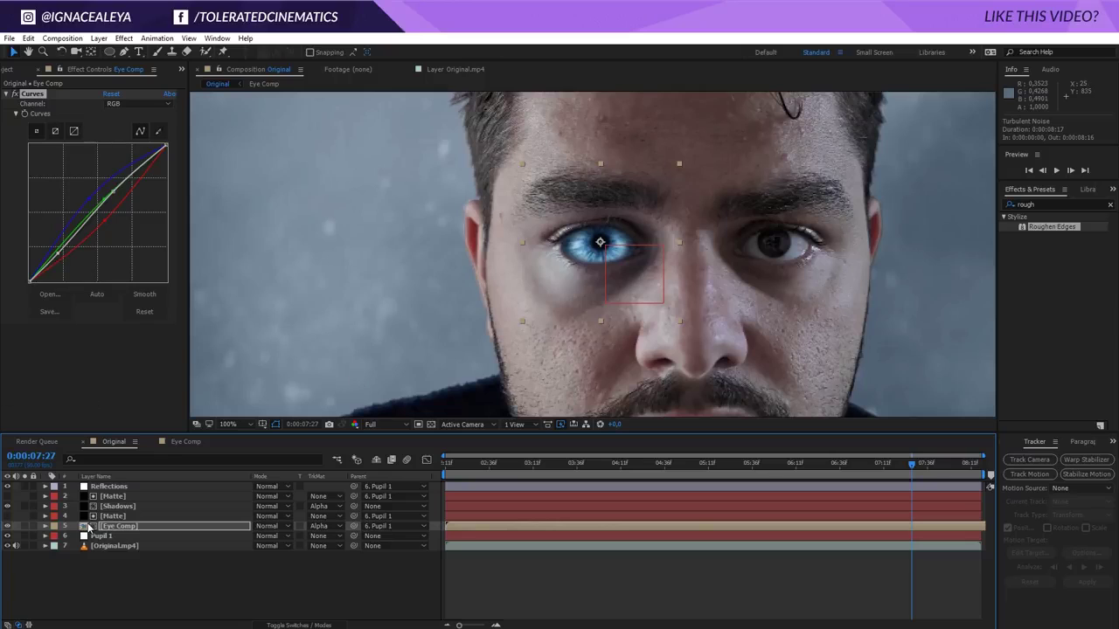
# Add a Tint effect to Eye Comp with Amount to Tint set to 20%.
pyautogui.click(118, 527)
pyautogui.click(123, 39)
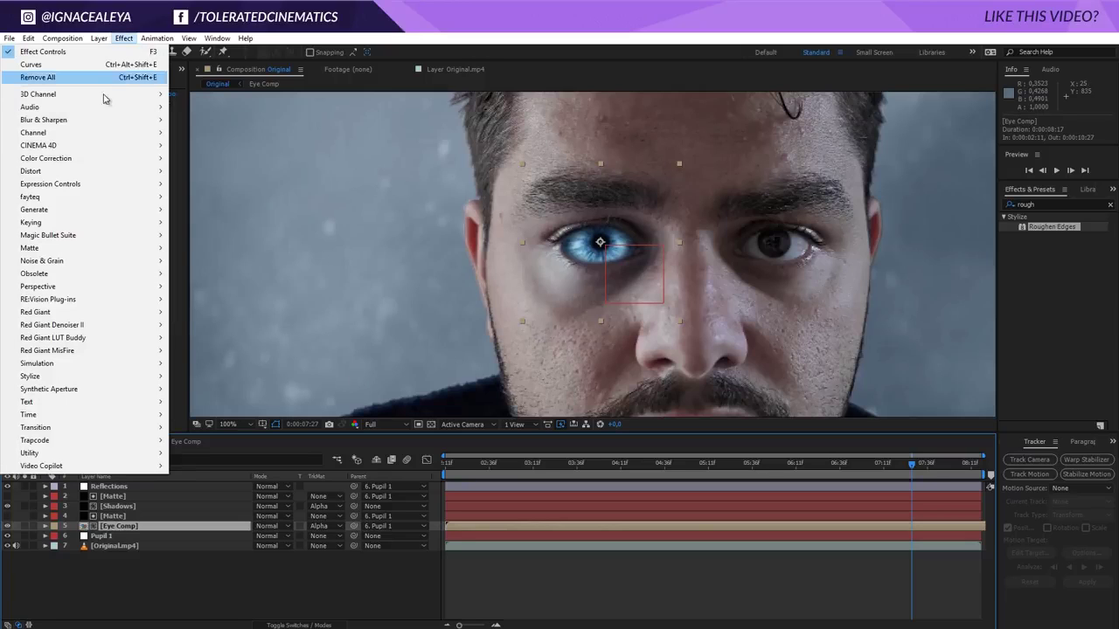
pyautogui.moveTo(62, 159)
pyautogui.click(194, 555)
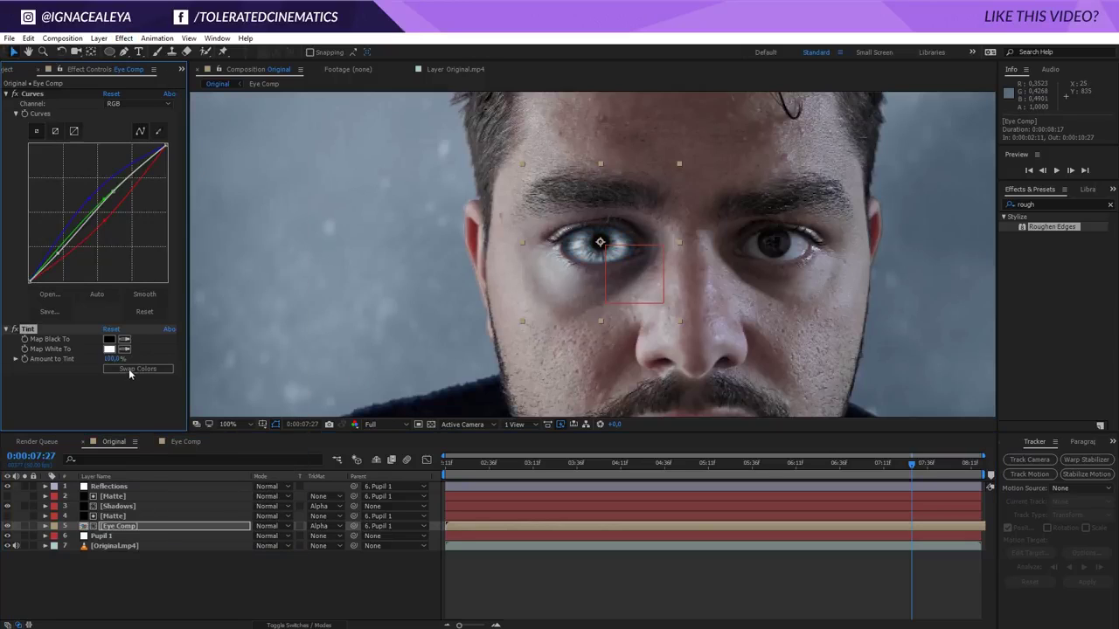
pyautogui.click(111, 358)
pyautogui.write('20')
pyautogui.press('Return')
pyautogui.click(114, 546)
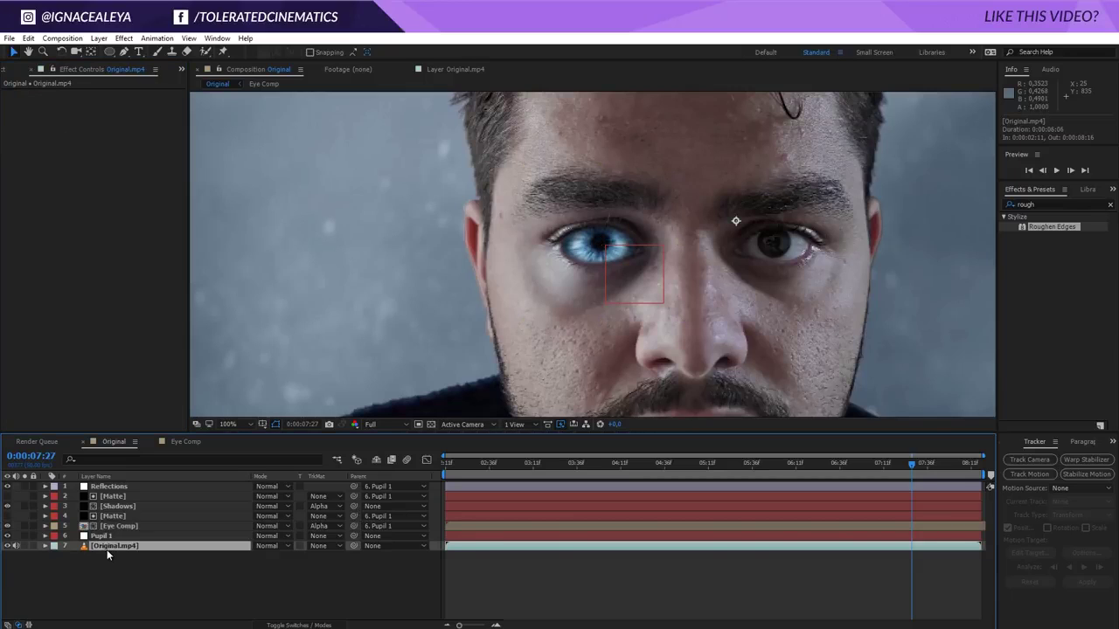
# Duplicate Original.mp4, move the copy to the top, and apply Luma Key to it.
pyautogui.hotkey('ctrl', 'd')
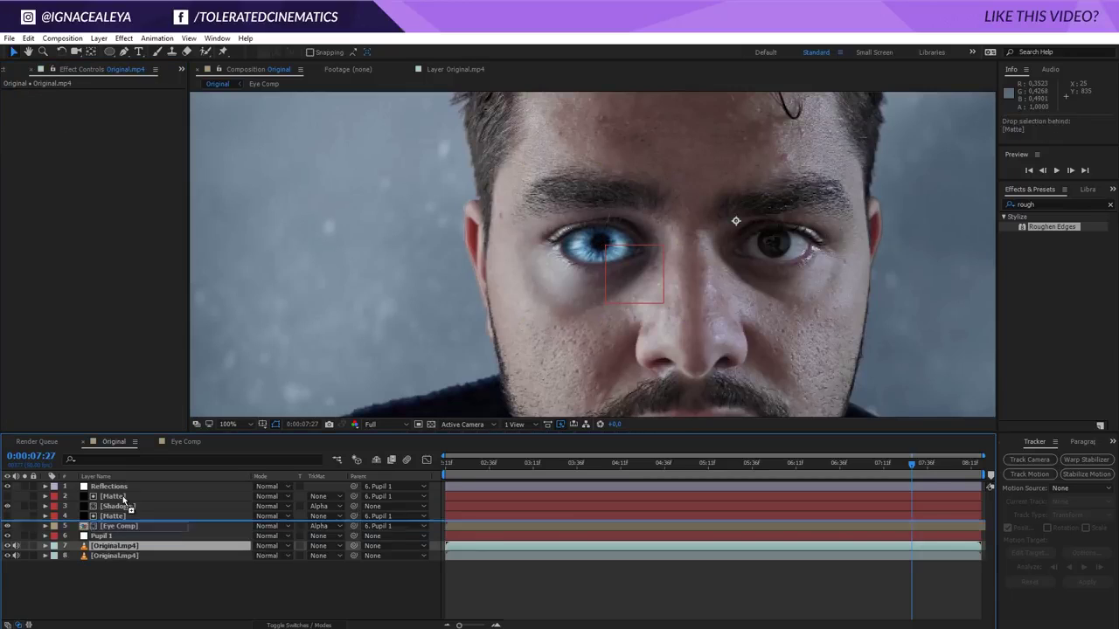
pyautogui.hotkey('ctrl', 'shift', ']')
pyautogui.scroll(2, 547, 241)
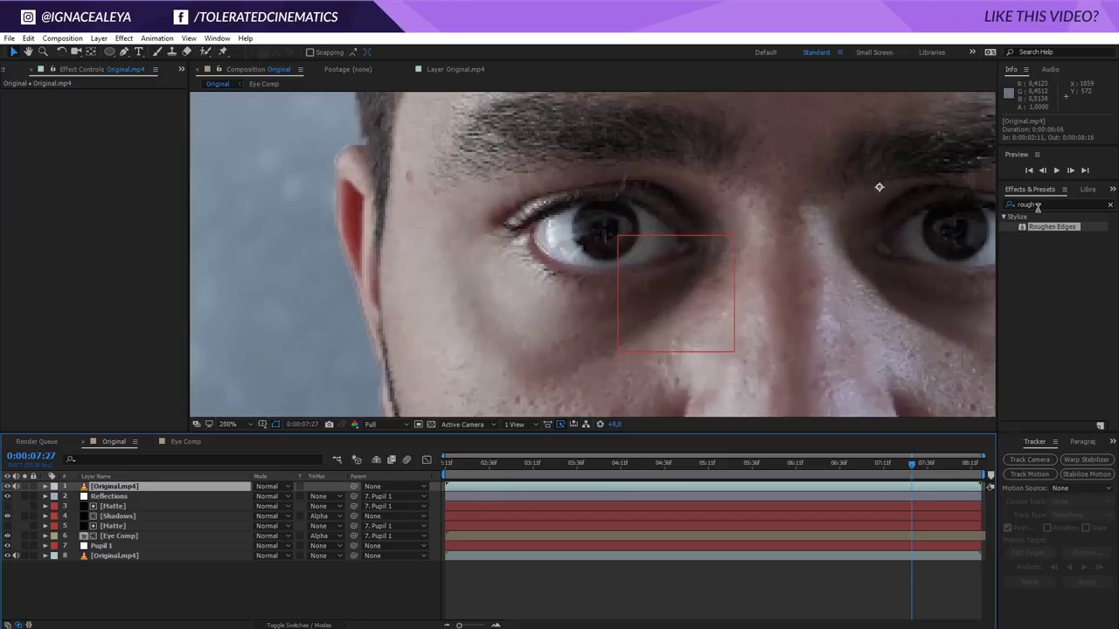
pyautogui.hotkey('ctrl', '5')
pyautogui.write('luma')
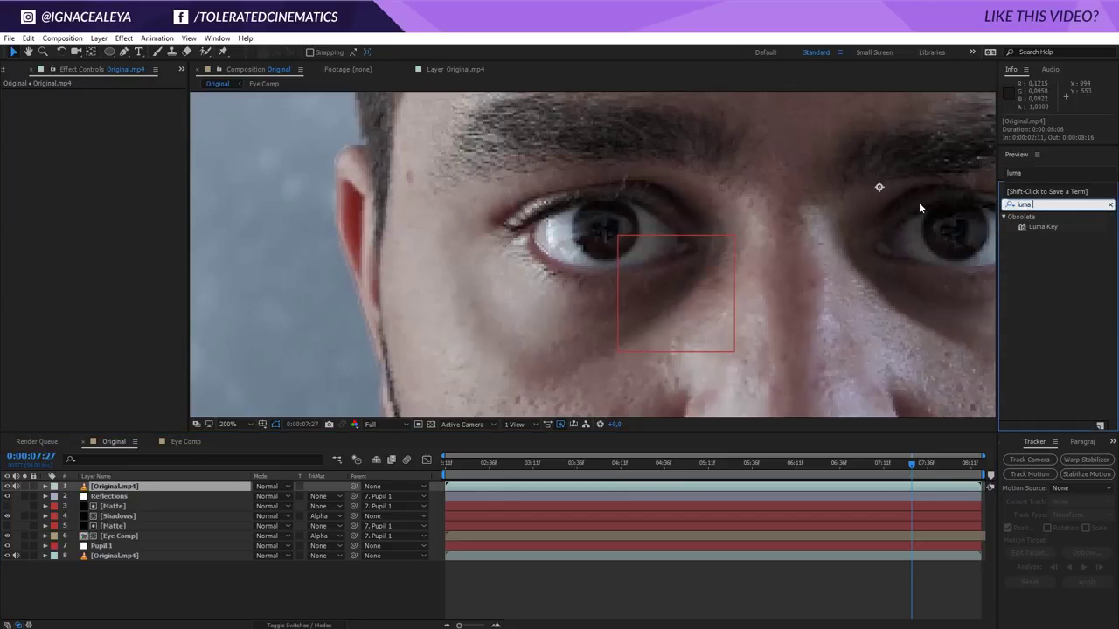
pyautogui.moveTo(1037, 227); pyautogui.dragTo(117, 487)
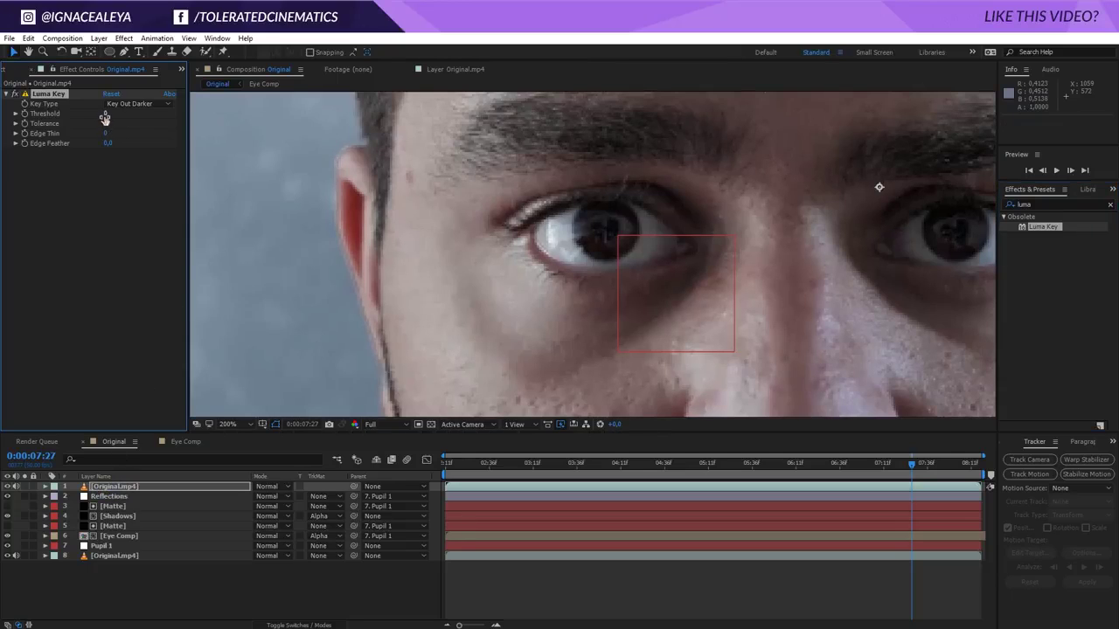
# Raise the Luma Key threshold to keep only bright areas and set the copy to Screen blending.
pyautogui.moveTo(111, 114); pyautogui.dragTo(167, 213)
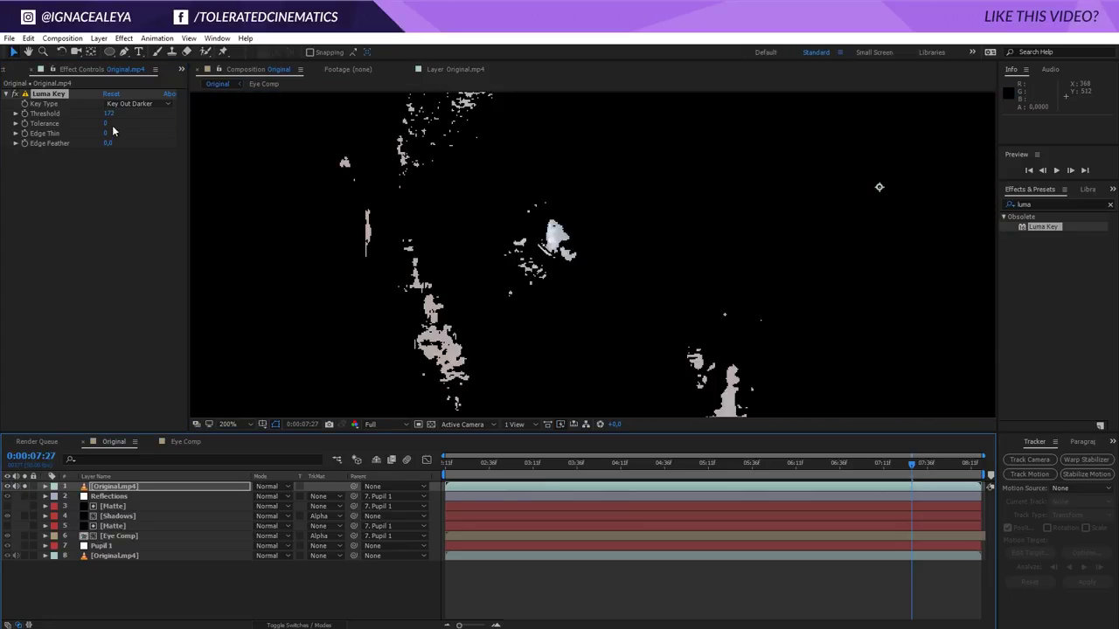
pyautogui.moveTo(109, 114); pyautogui.dragTo(149, 135)
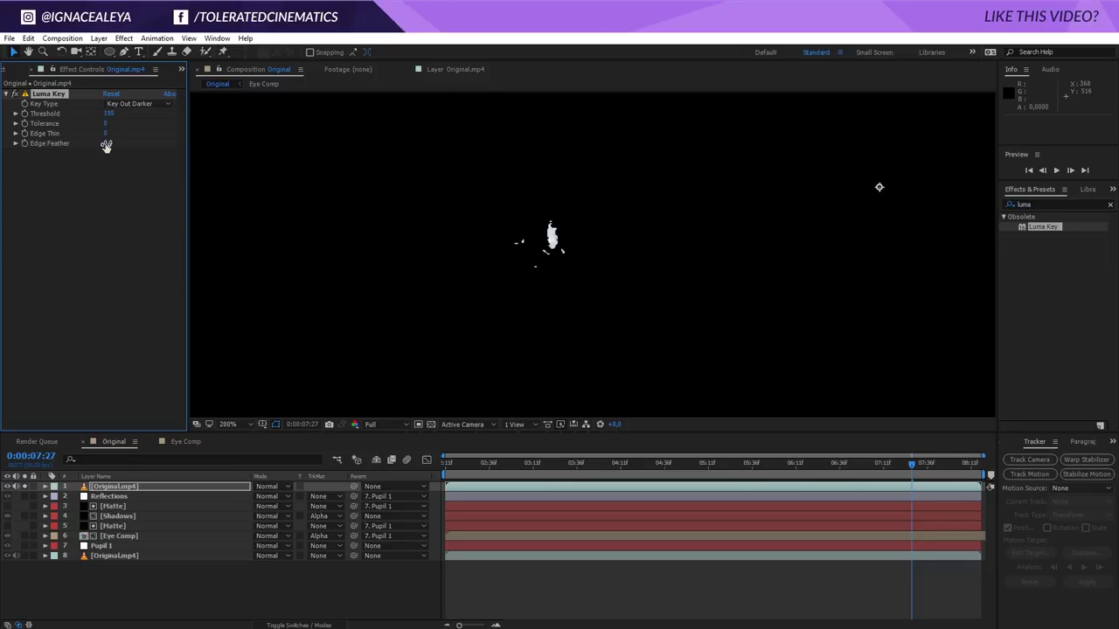
pyautogui.moveTo(110, 144); pyautogui.dragTo(115, 144)
pyautogui.click(24, 496)
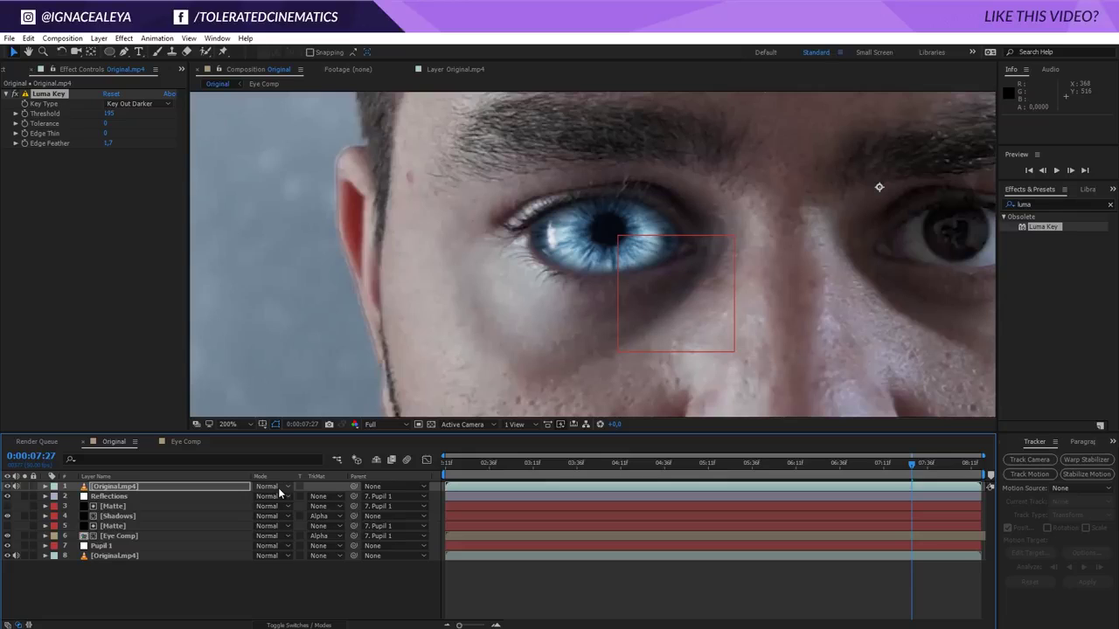
pyautogui.click(278, 486)
pyautogui.click(310, 243)
pyautogui.click(277, 486)
pyautogui.click(318, 267)
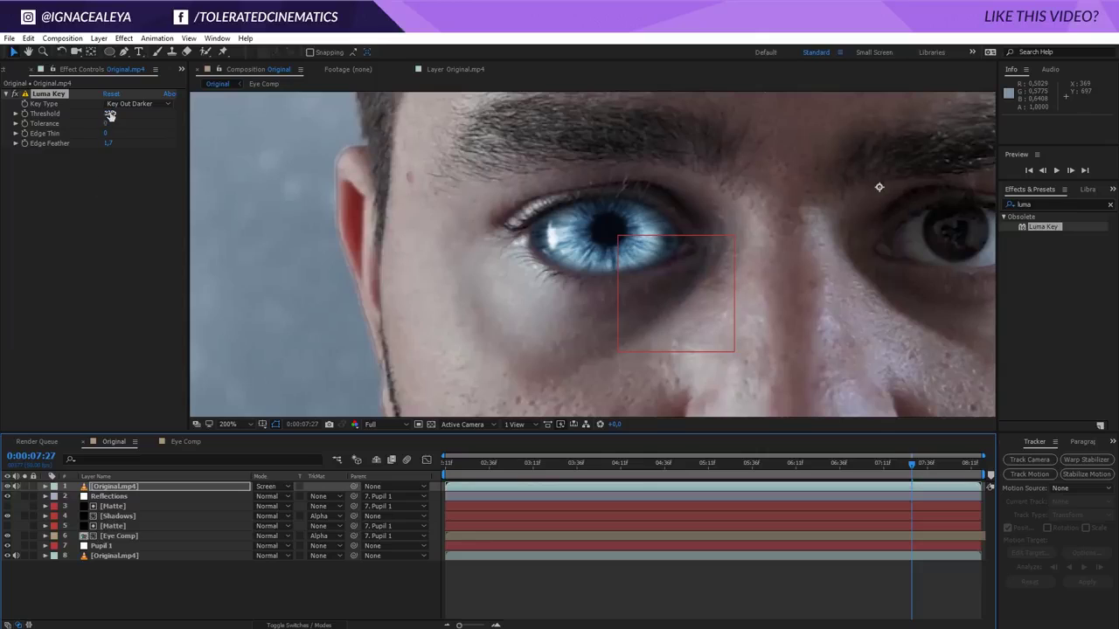
# Set the Luma Key threshold to 209 and Edge Feather to 1,0.
pyautogui.moveTo(107, 113); pyautogui.dragTo(112, 114)
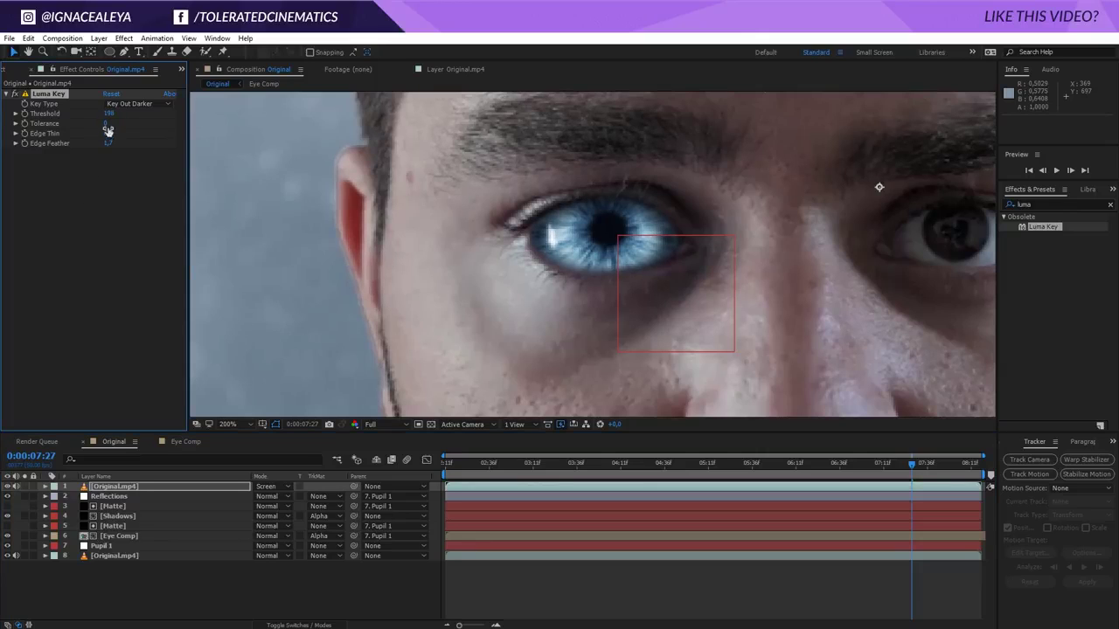
pyautogui.click(107, 145)
pyautogui.press('Return')
pyautogui.click(9, 493)
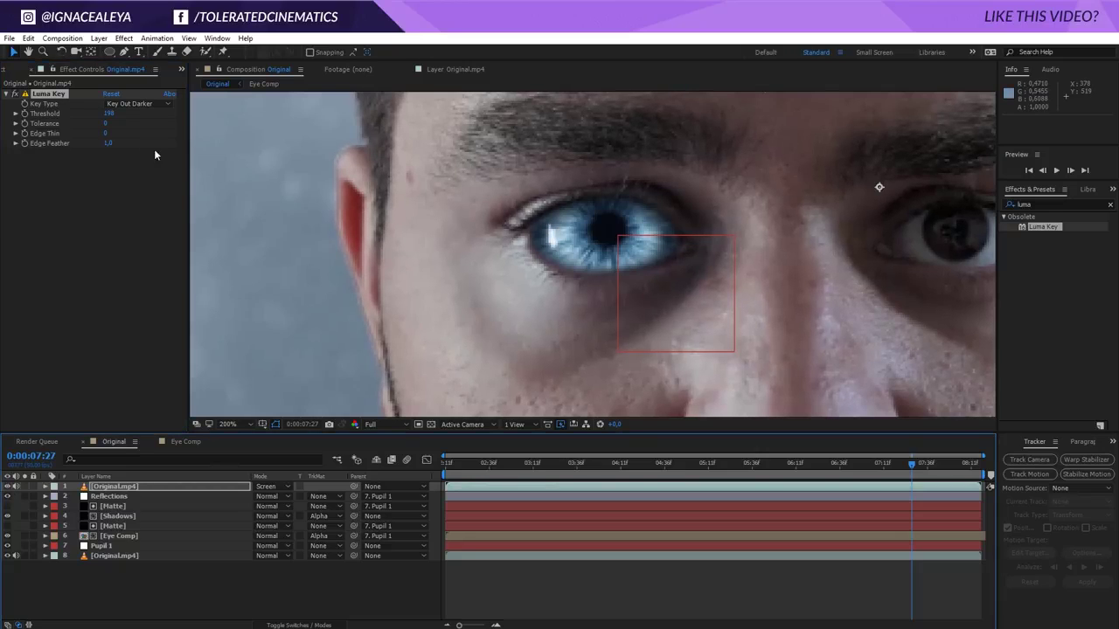
pyautogui.moveTo(108, 114); pyautogui.dragTo(115, 142)
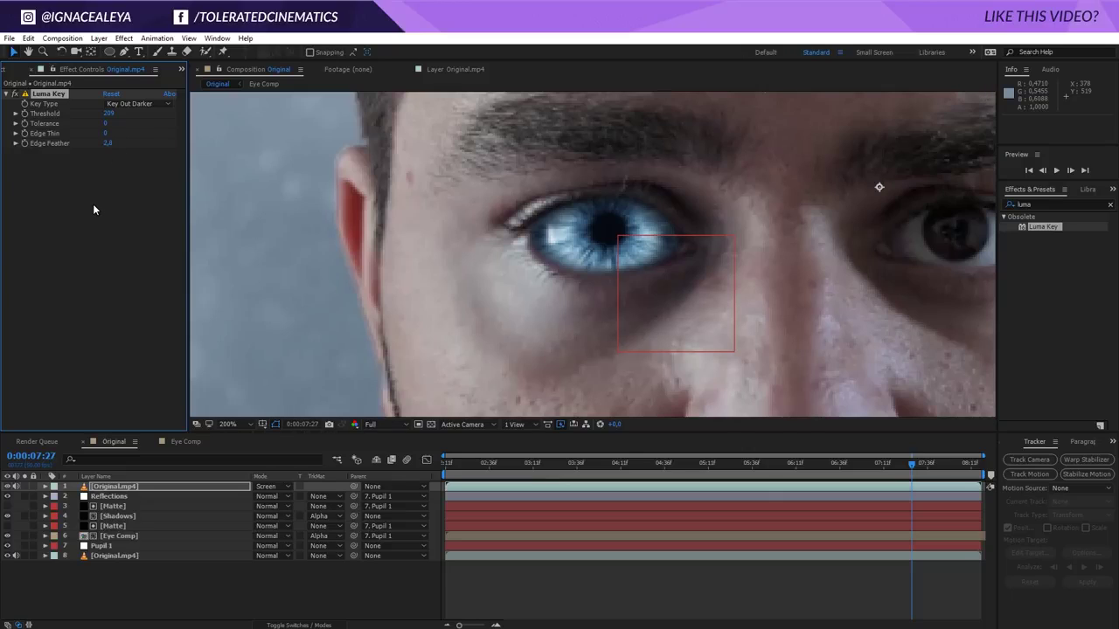
pyautogui.click(109, 143)
pyautogui.write('1')
pyautogui.press('Return')
pyautogui.scroll(-2, 533, 380)
pyautogui.press('.')
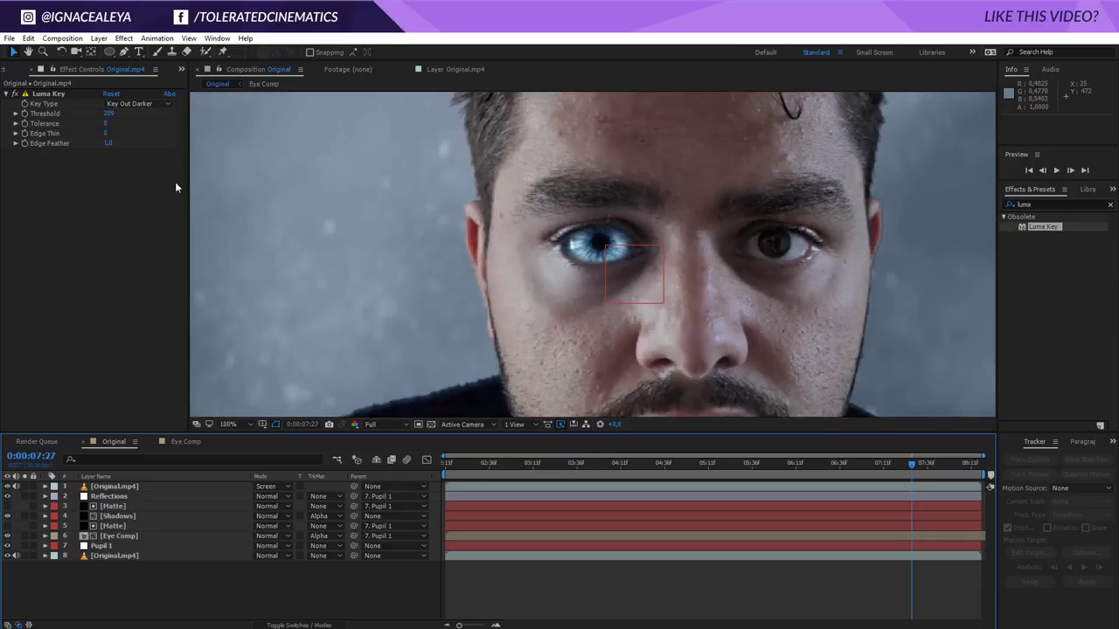
pyautogui.press('.')
pyautogui.press(',')
pyautogui.press(',')
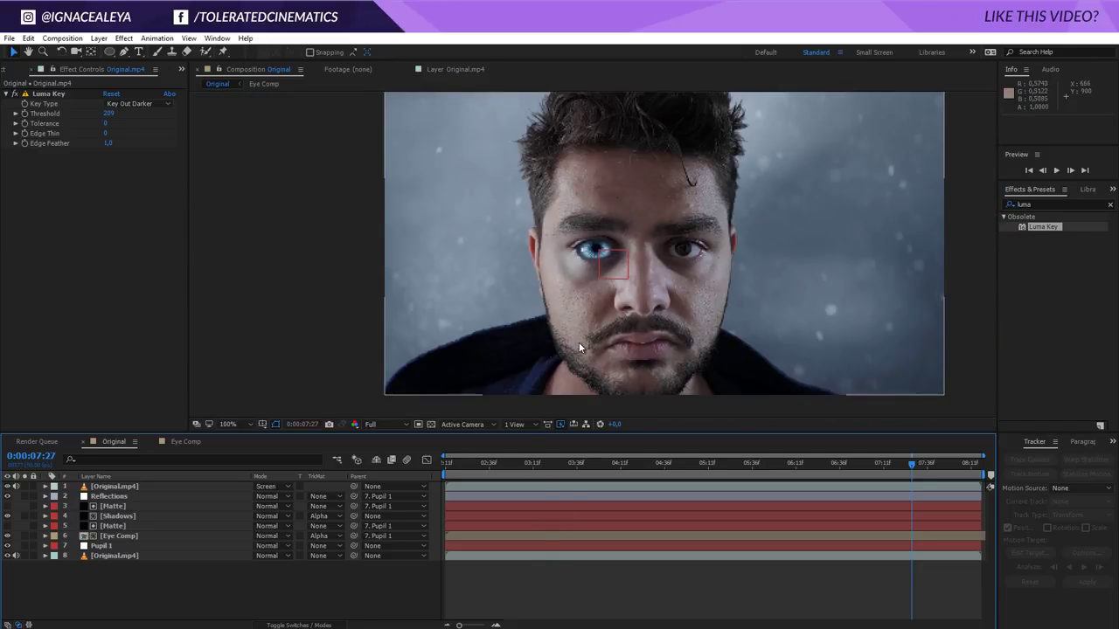
pyautogui.press('.')
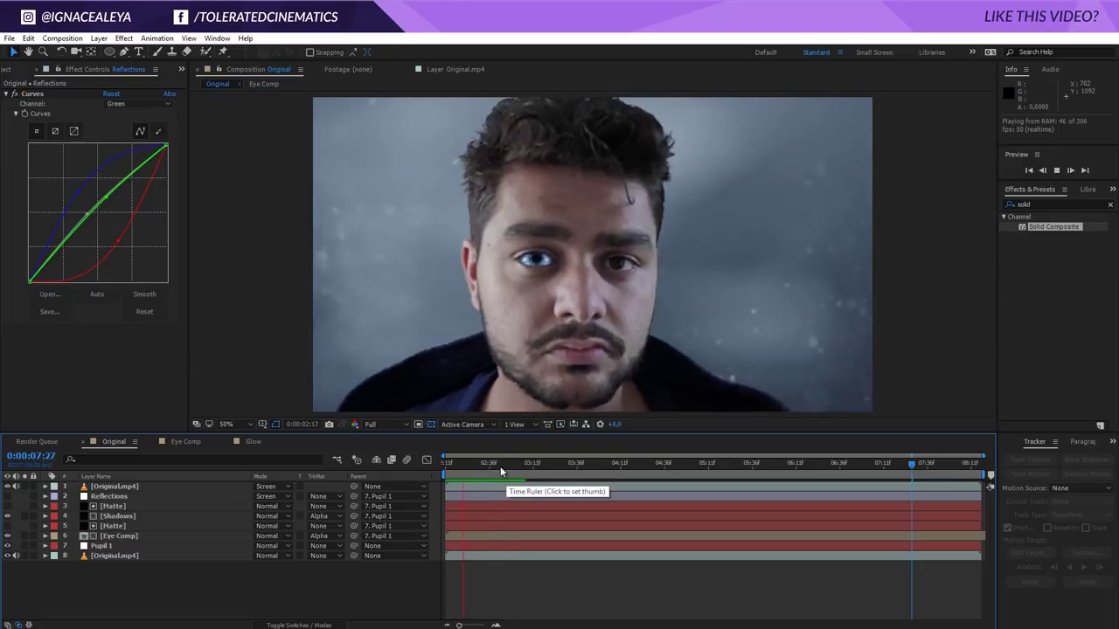
# At about 0:00:02:48, magnify the eye and toggle Eye Comp off and on to compare.
pyautogui.moveTo(500, 466)
pyautogui.mouseDown()
pyautogui.moveTo(448, 474)
pyautogui.moveTo(507, 480)
pyautogui.mouseUp()
pyautogui.scroll(2, 546, 367)
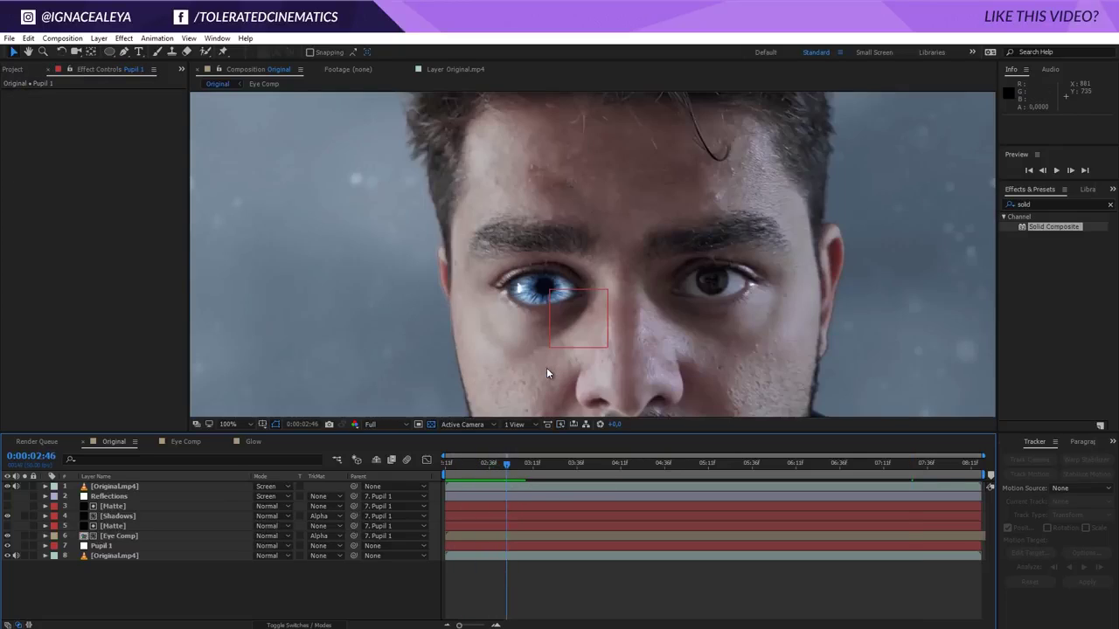
pyautogui.click(235, 536)
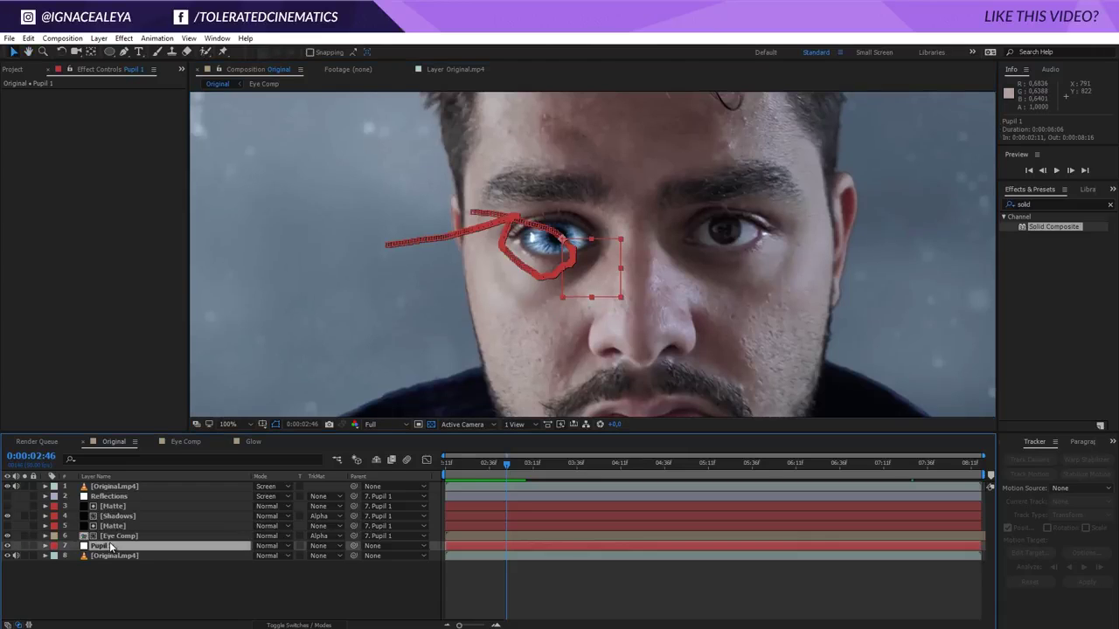
pyautogui.press('.')
pyautogui.press('t')
pyautogui.click(248, 579)
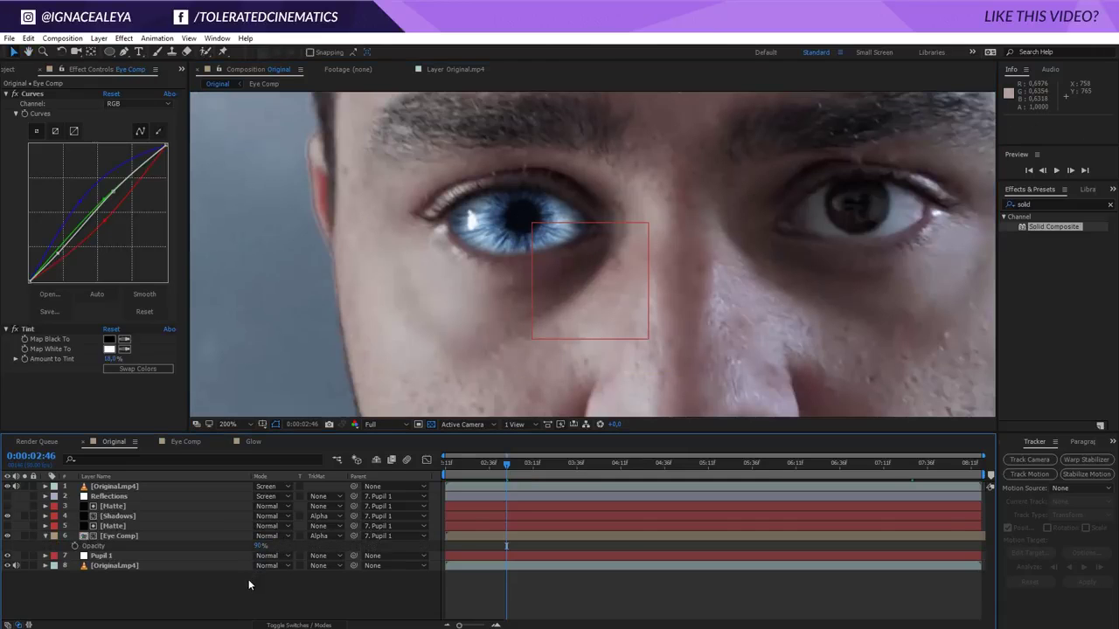
pyautogui.click(197, 533)
pyautogui.click(46, 539)
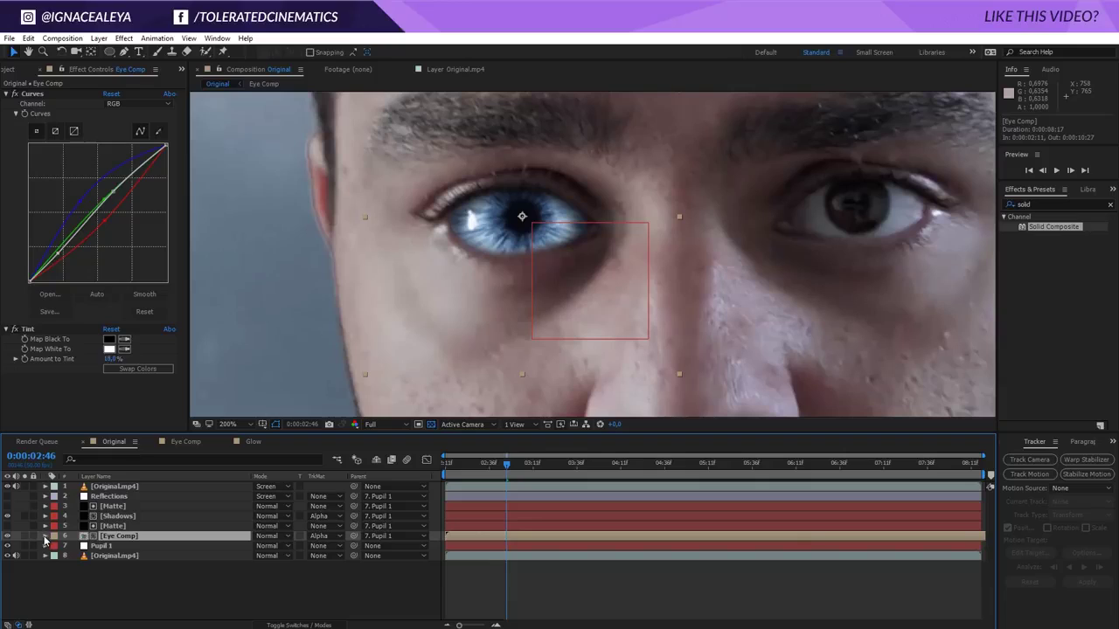
pyautogui.click(8, 536)
pyautogui.click(8, 537)
# Apply Roughen Edges to the layer 5 Matte and widen its Border to 87,60.
pyautogui.click(112, 525)
pyautogui.hotkey('ctrl', '5')
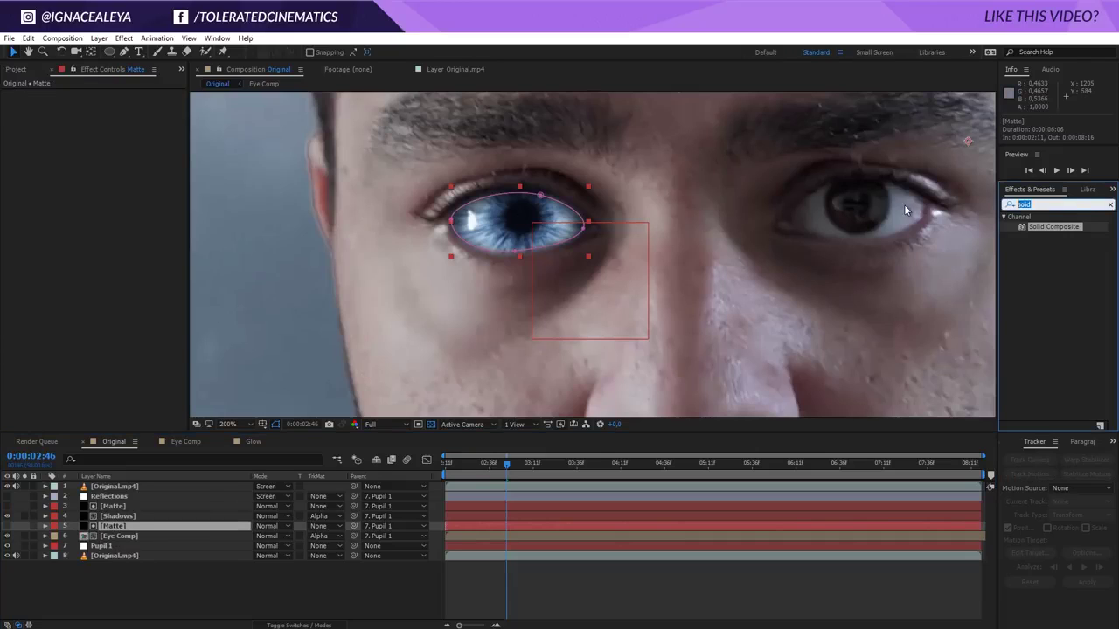
pyautogui.write('rough')
pyautogui.moveTo(1049, 226); pyautogui.dragTo(112, 528)
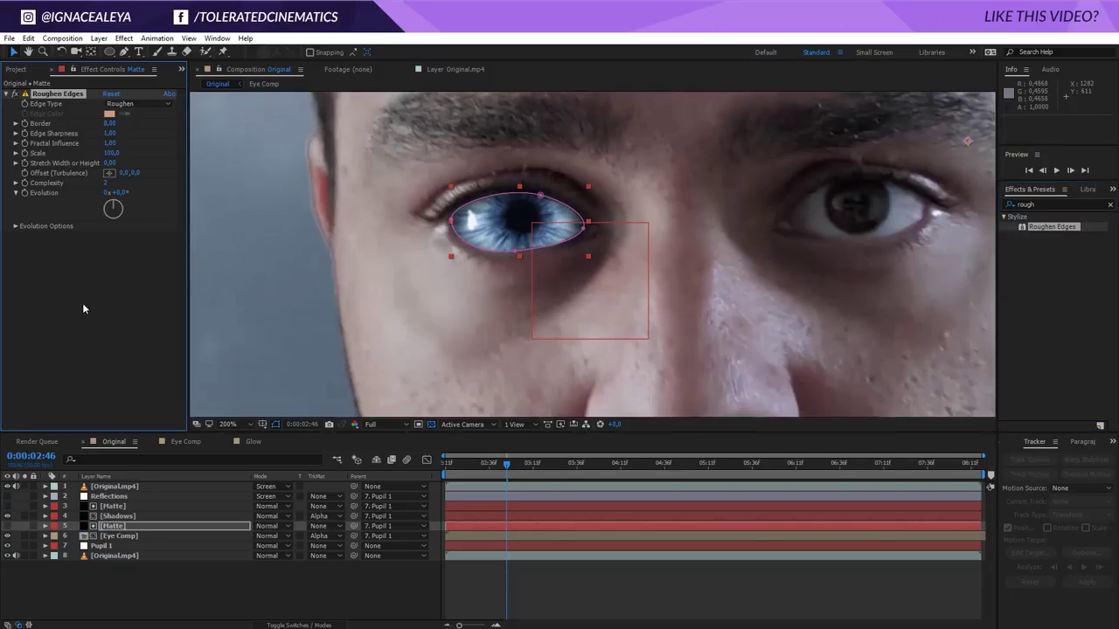
pyautogui.moveTo(109, 123); pyautogui.dragTo(545, 118)
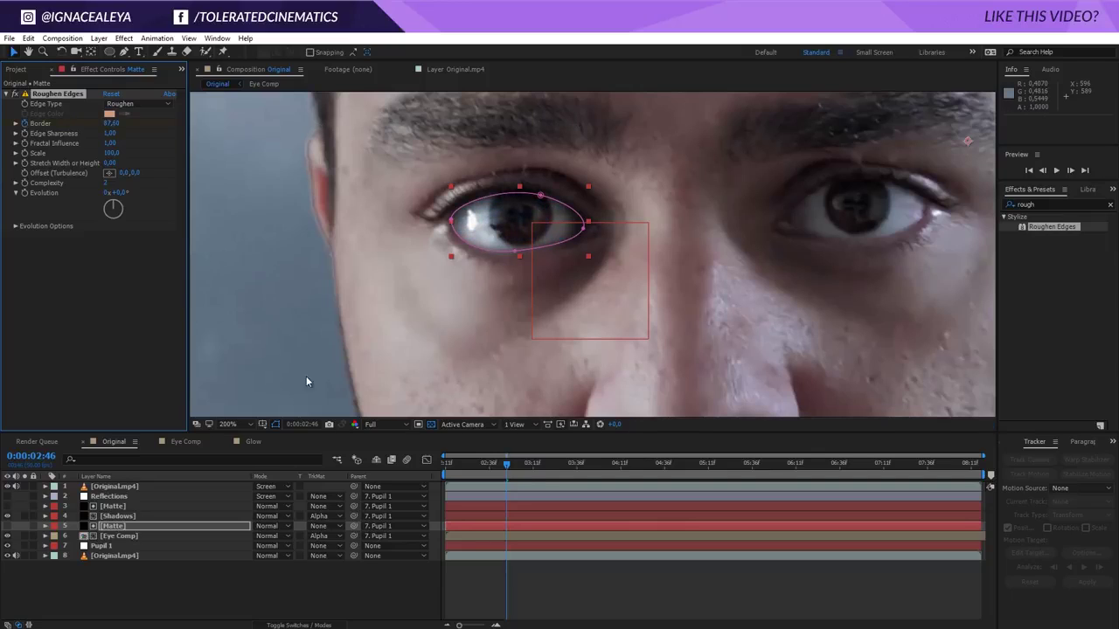
# Keyframe the Roughen Edges Border to 0 at 0:00:03:40.
pyautogui.click(584, 465)
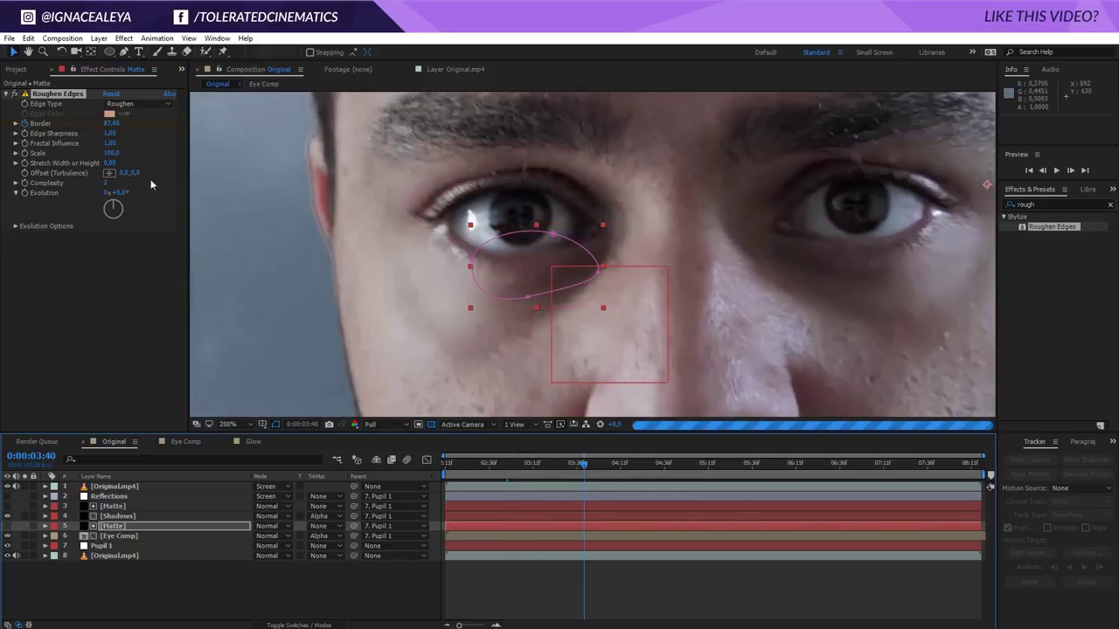
pyautogui.click(110, 123)
pyautogui.write('0')
pyautogui.press('Return')
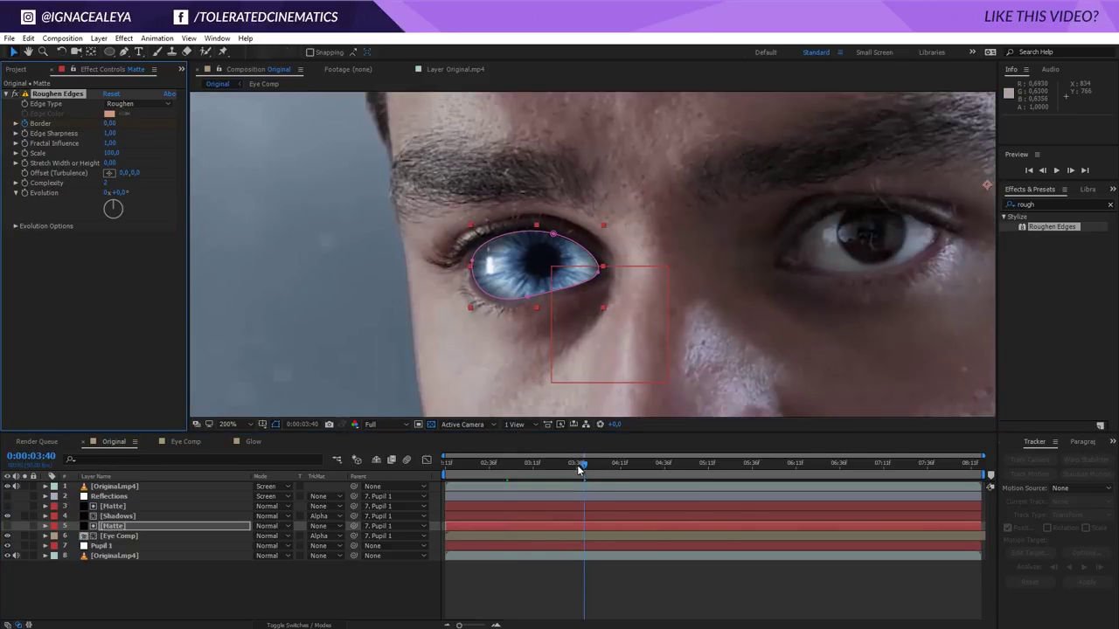
# Set the Roughen Edges Edge Sharpness to 0,22.
pyautogui.moveTo(577, 470); pyautogui.dragTo(555, 465)
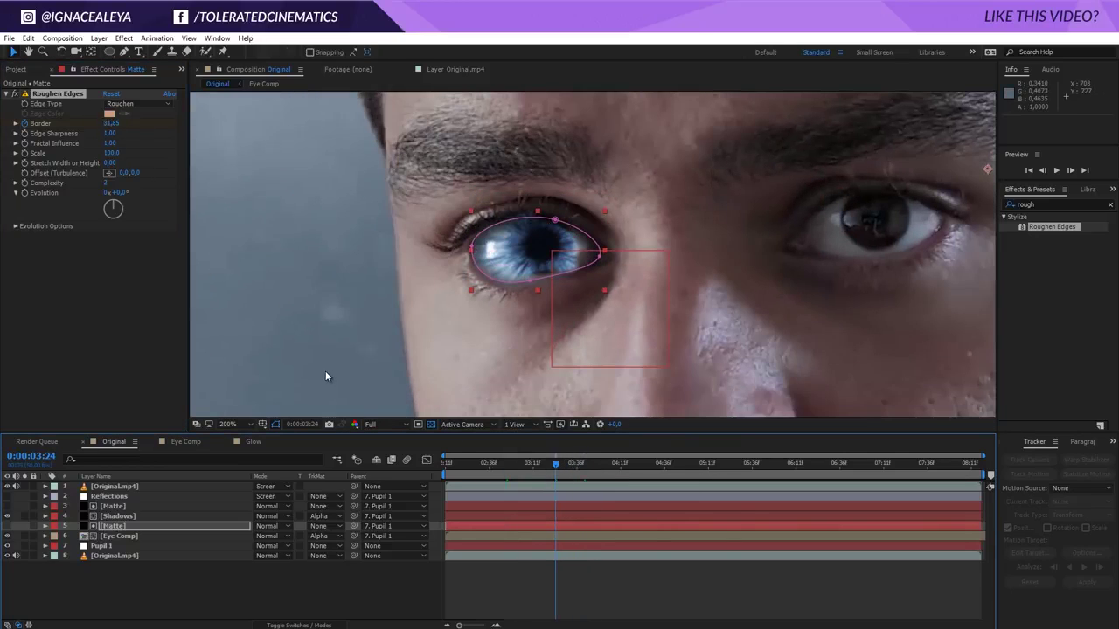
pyautogui.click(105, 133)
pyautogui.write('0,51')
pyautogui.press('Return')
pyautogui.hotkey('ctrl', 'z')
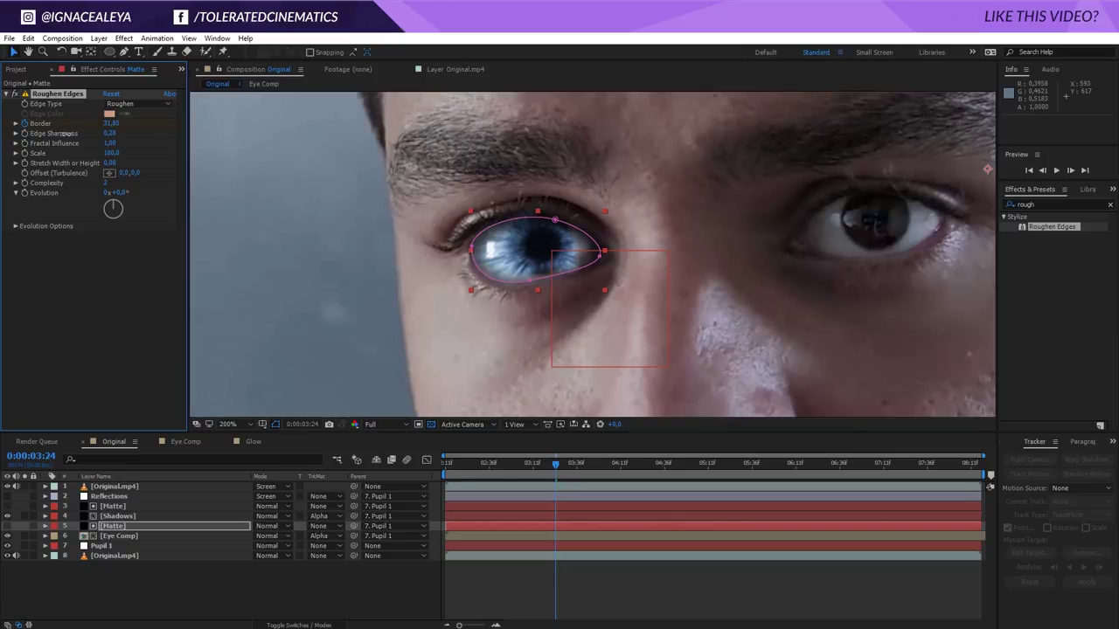
# Drive Roughen Edges Evolution with the expression time*150, and set Scale 50 and Complexity 6.
pyautogui.keyDown('alt'); pyautogui.click(24, 192); pyautogui.keyUp('alt')
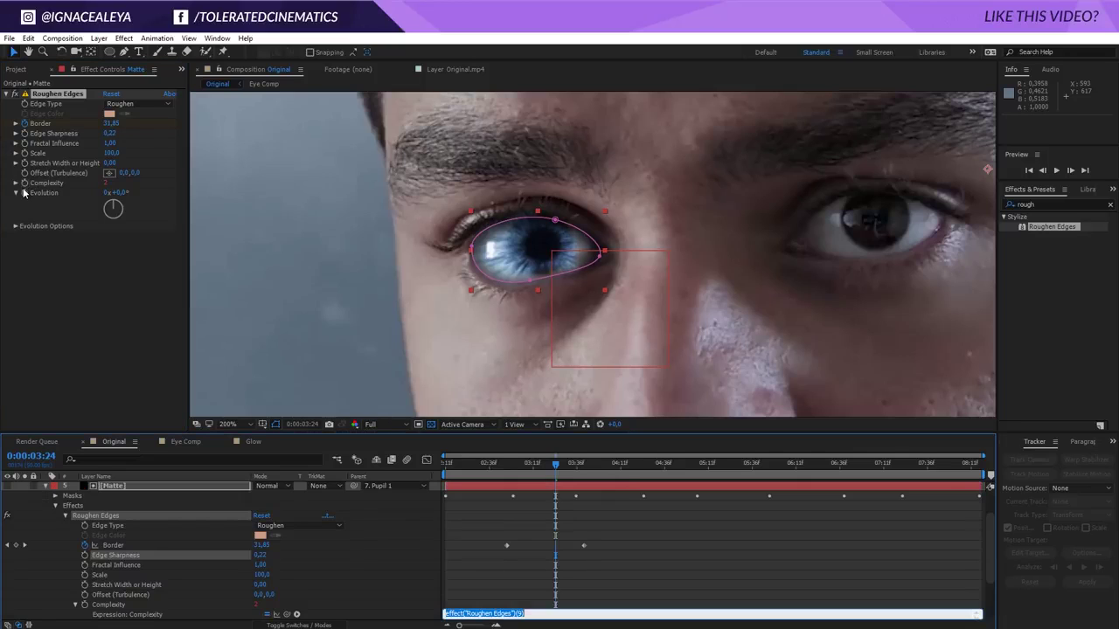
pyautogui.write('time*150')
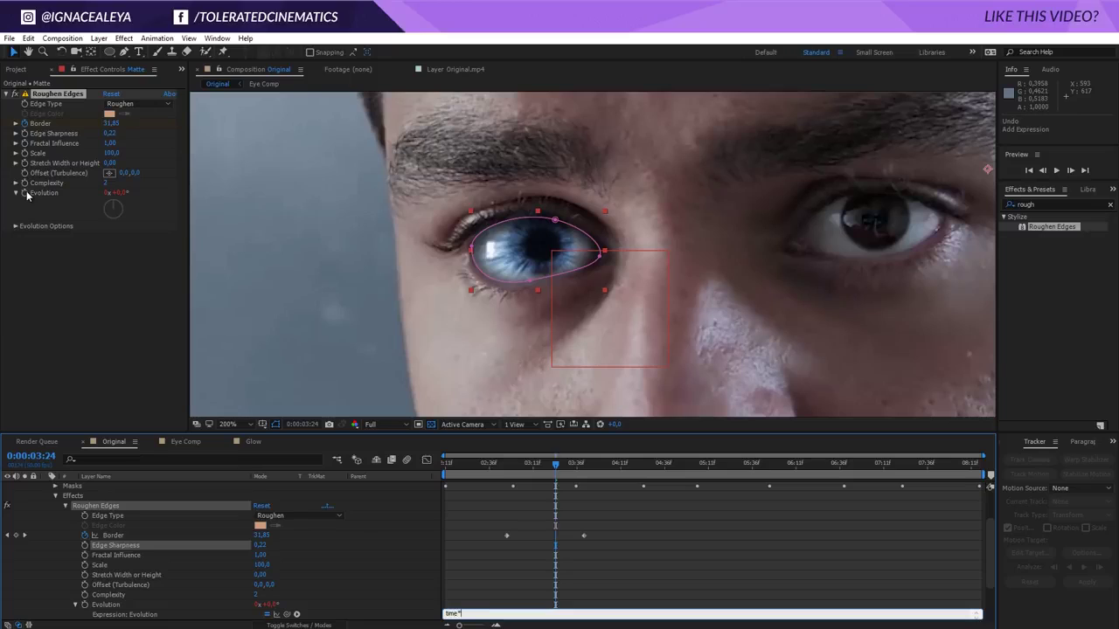
pyautogui.click(36, 205)
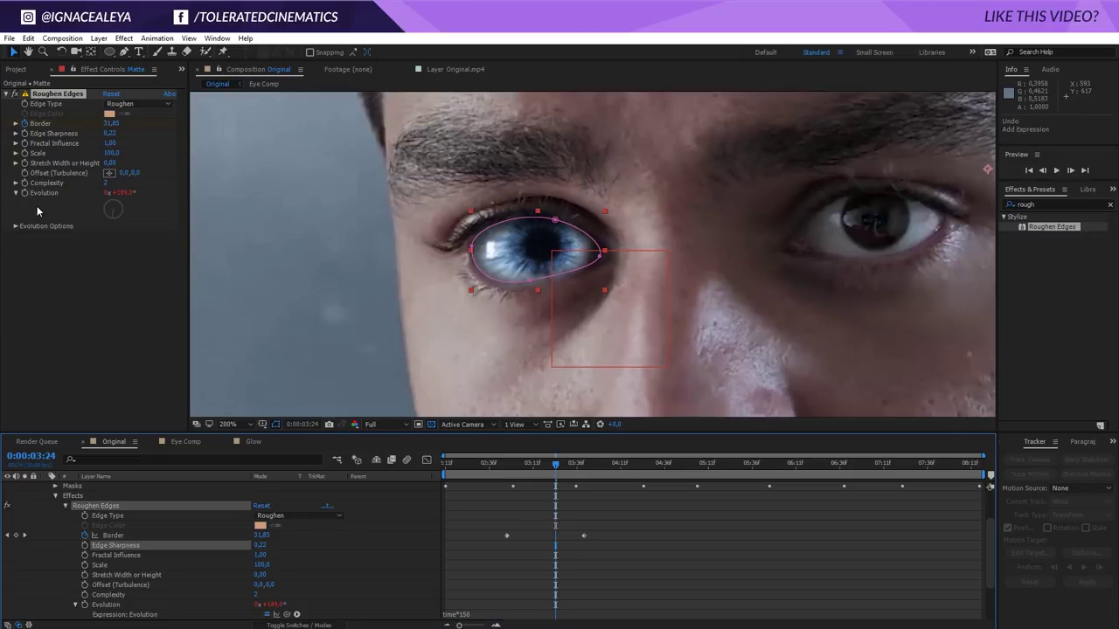
pyautogui.click(111, 153)
pyautogui.write('50')
pyautogui.press('Return')
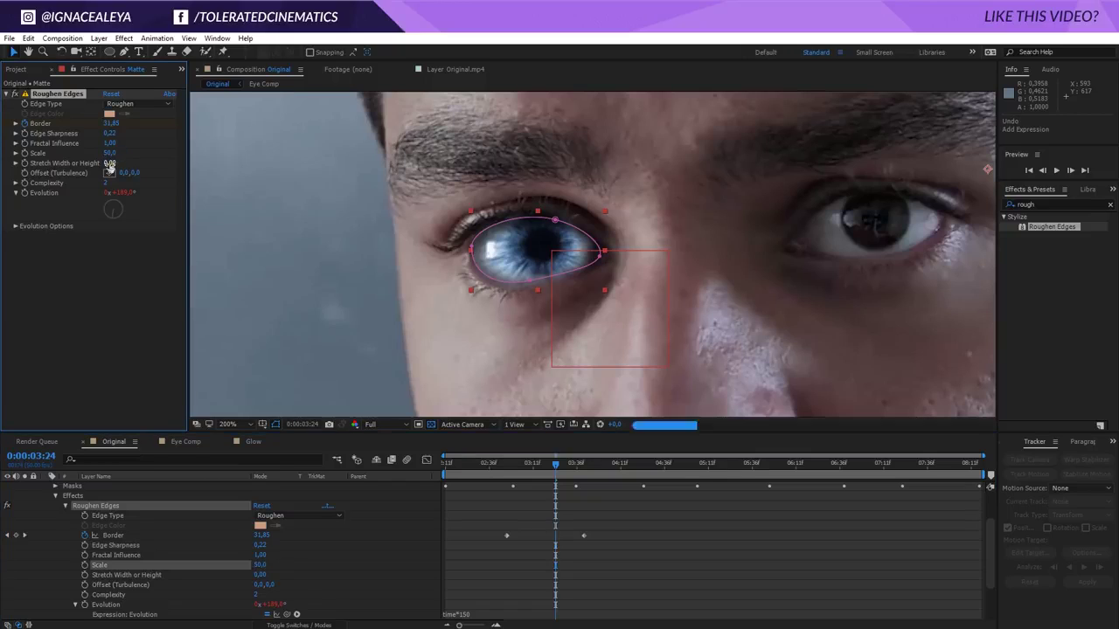
pyautogui.click(108, 184)
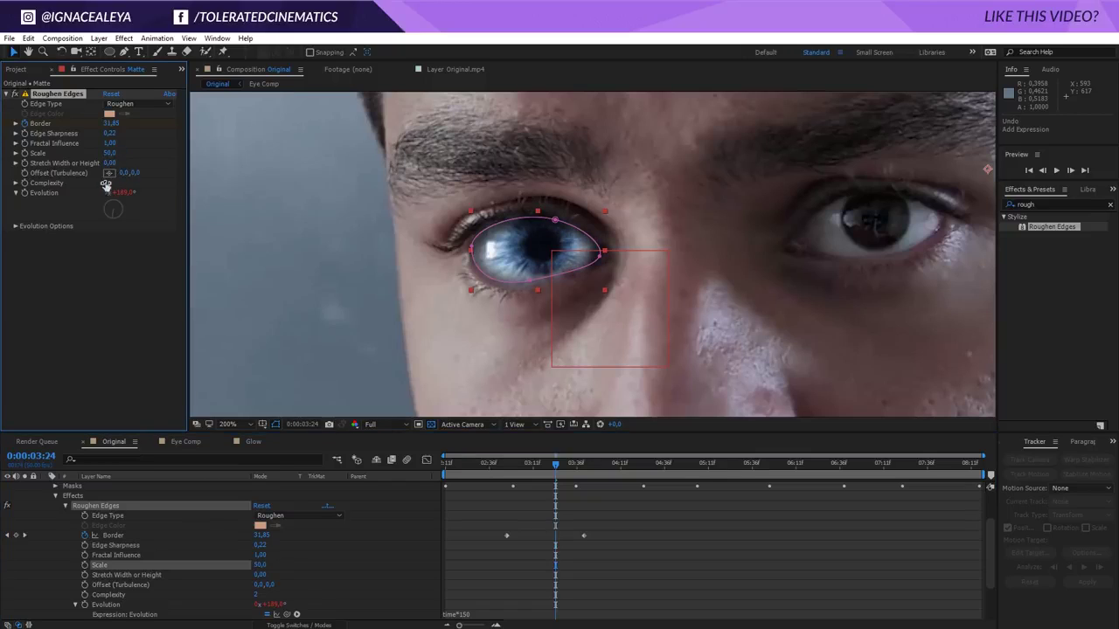
pyautogui.write('6')
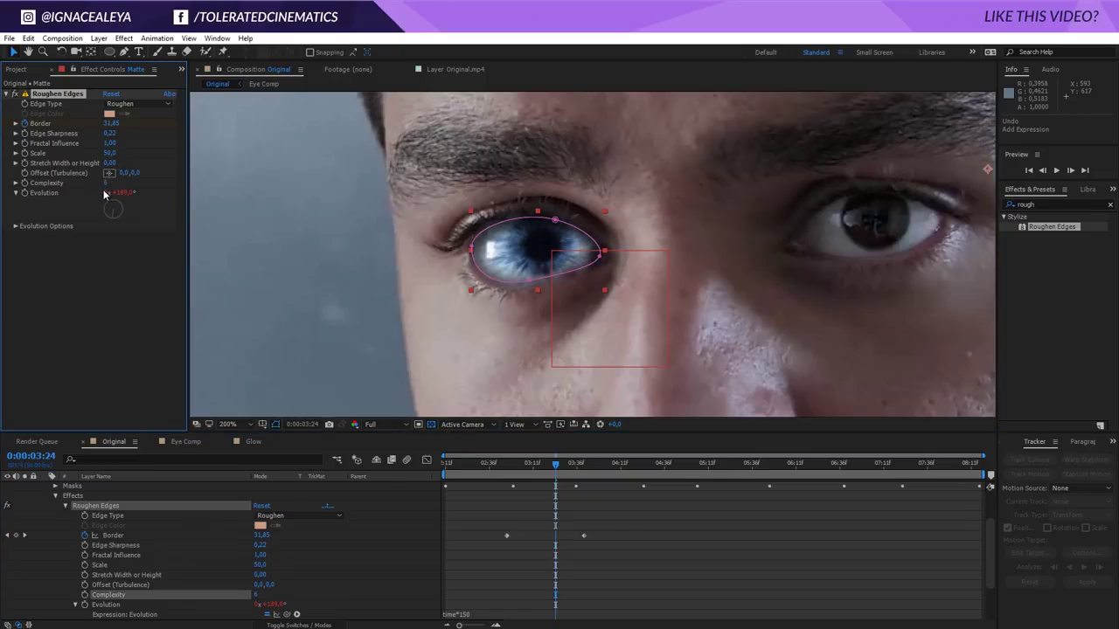
pyautogui.click(603, 544)
# Copy the Roughen Edges effect from the layer 5 Matte and paste it onto the layer 3 Matte.
pyautogui.moveTo(553, 472); pyautogui.dragTo(515, 465)
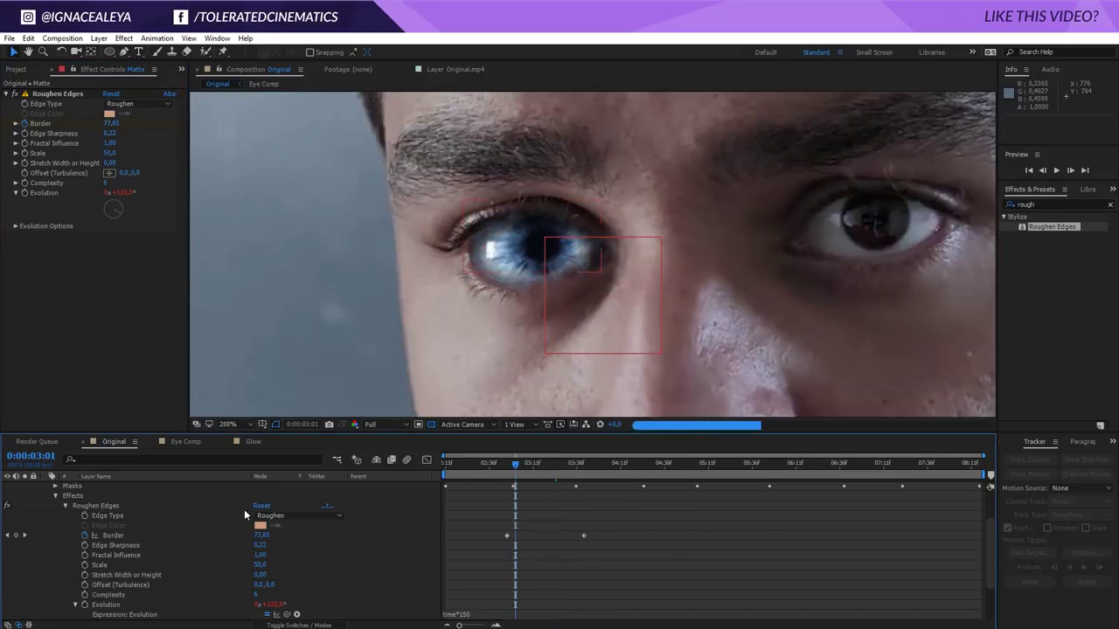
pyautogui.scroll(3, 140, 534)
pyautogui.click(108, 526)
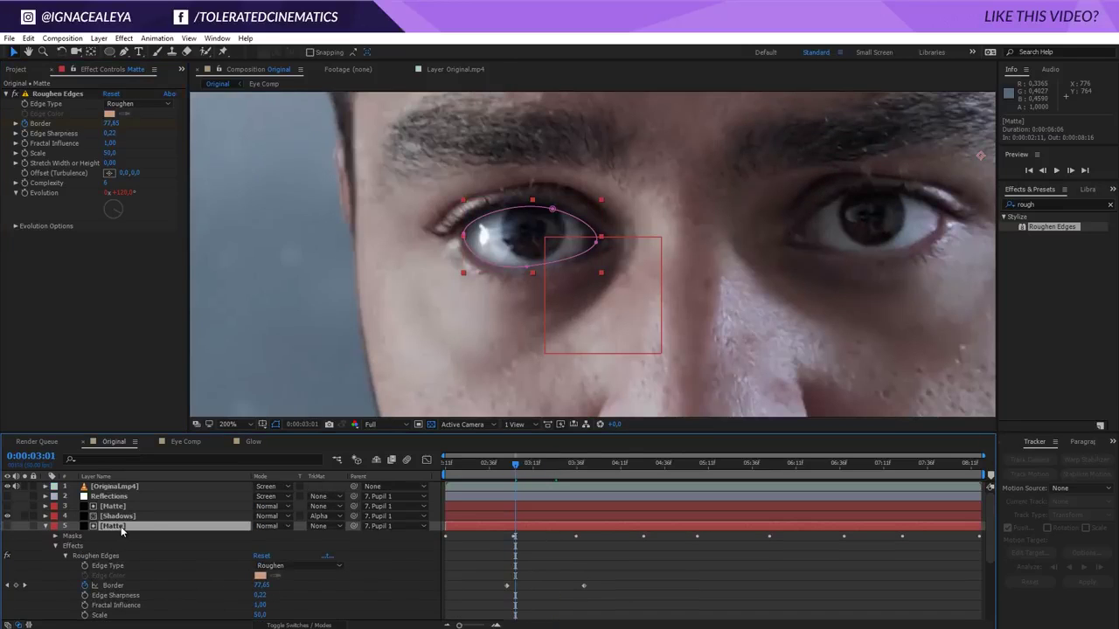
pyautogui.moveTo(515, 463); pyautogui.dragTo(506, 584)
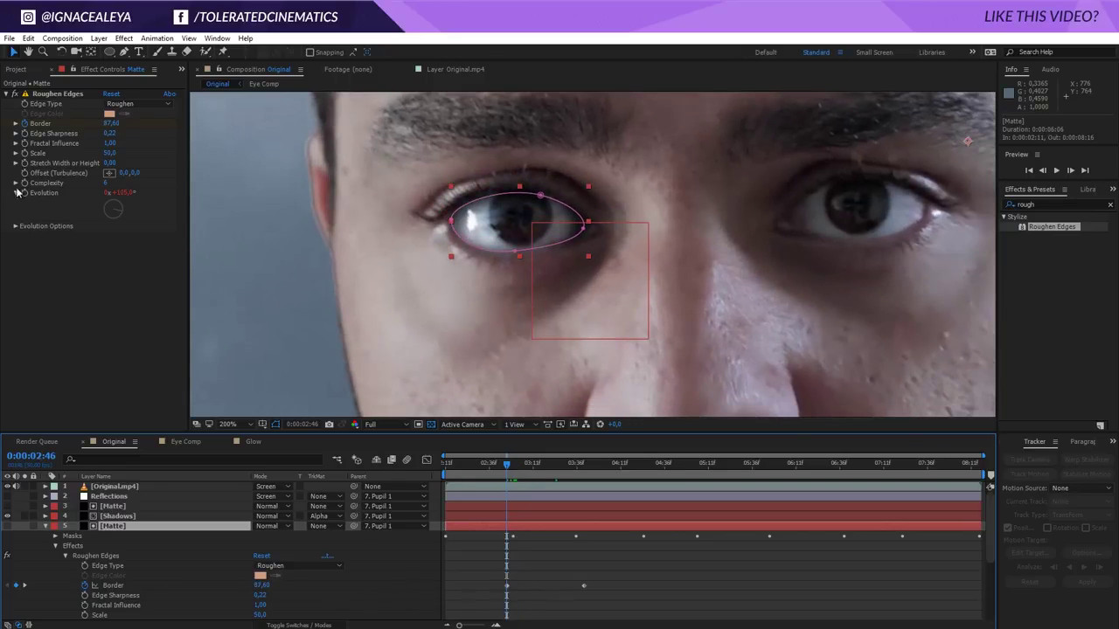
pyautogui.click(58, 95)
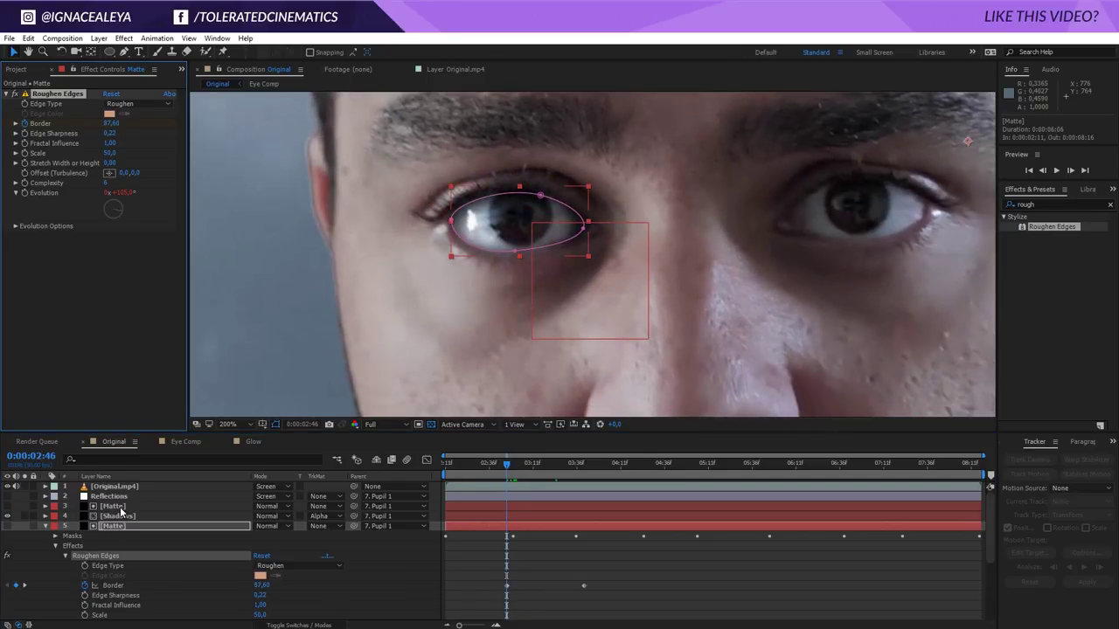
pyautogui.click(121, 507)
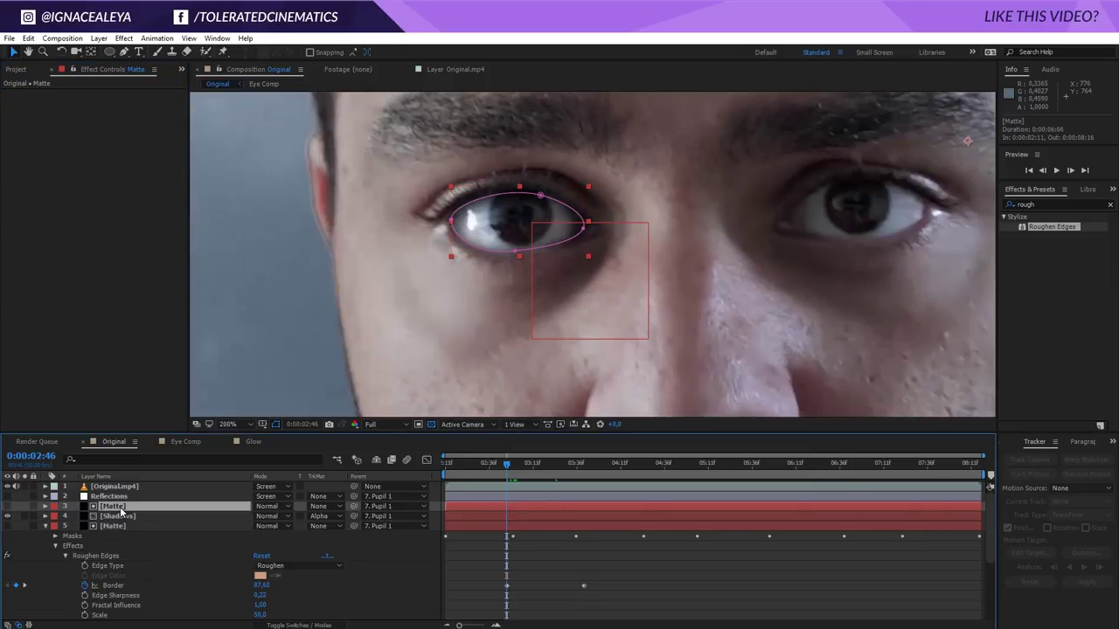
pyautogui.hotkey('ctrl', 'v')
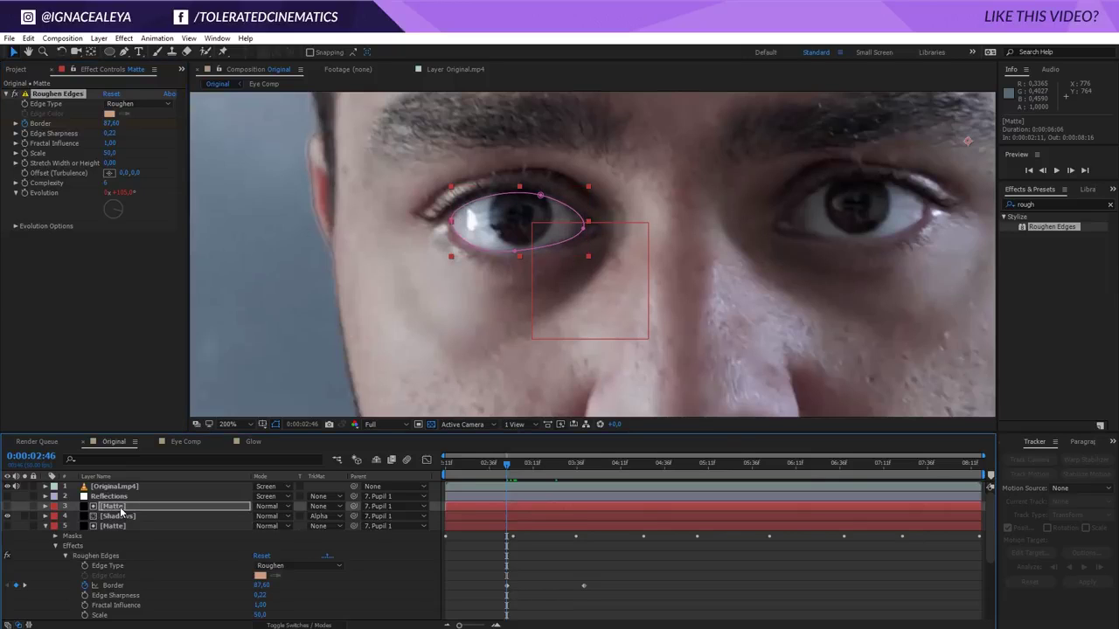
# Add a 0% opacity keyframe to the Reflections layer at 0:00:02:46.
pyautogui.click(45, 525)
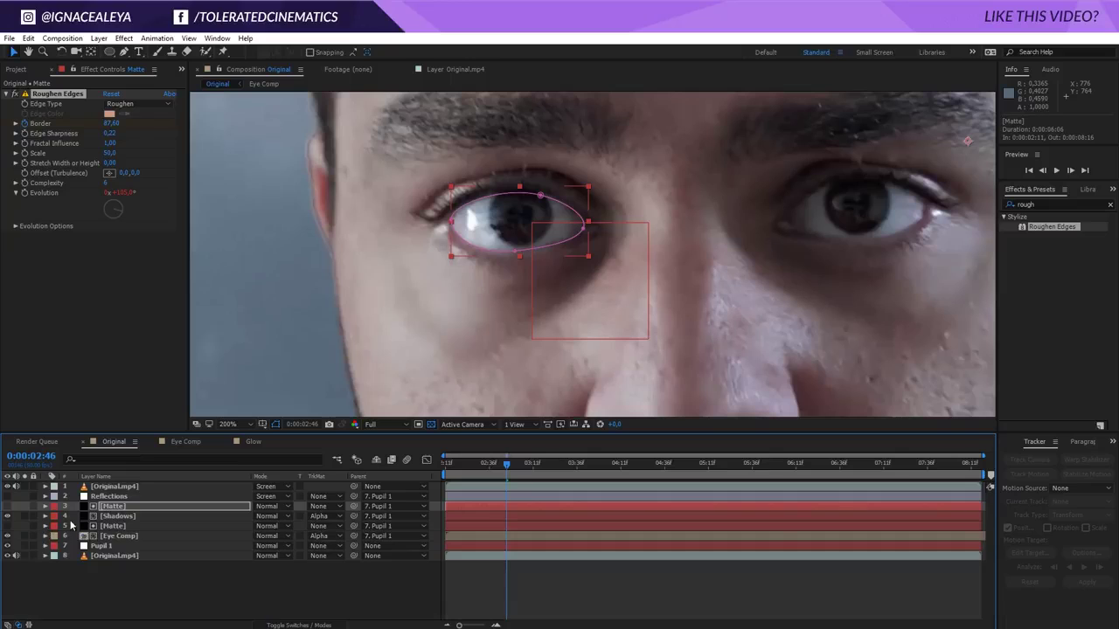
pyautogui.click(110, 497)
pyautogui.press('t')
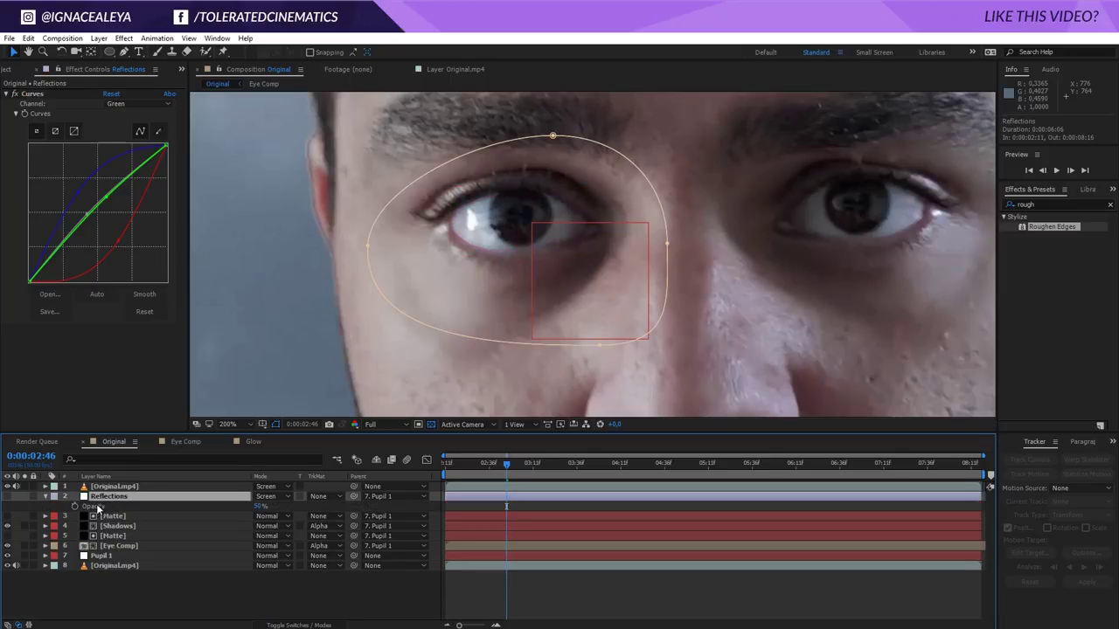
pyautogui.click(75, 506)
pyautogui.click(259, 506)
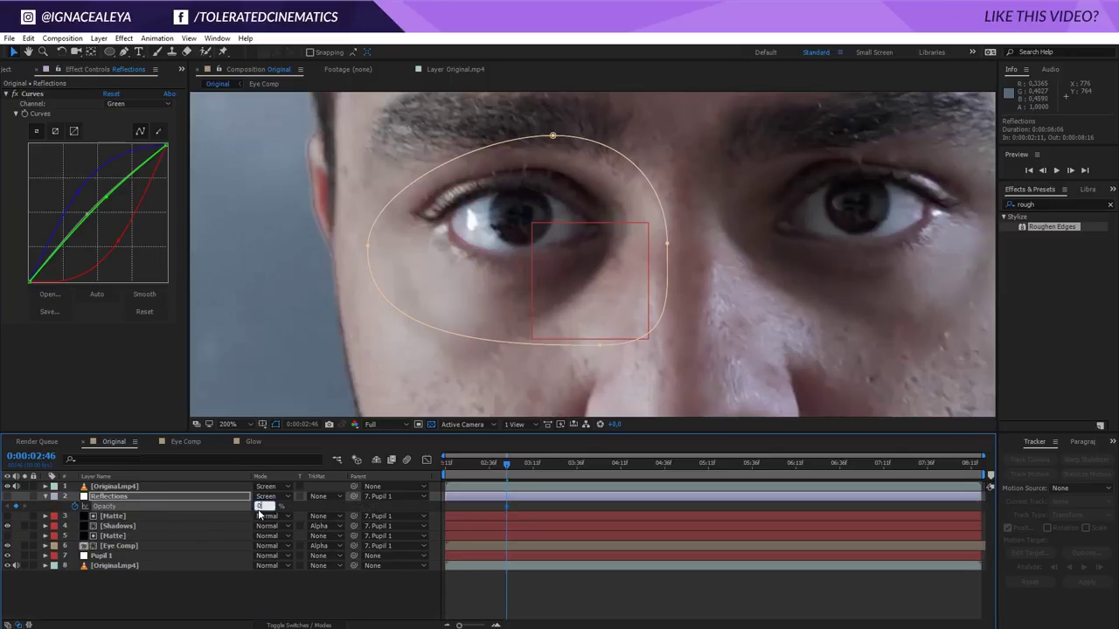
pyautogui.write('0')
pyautogui.press('Return')
# Add a 50% Reflections opacity keyframe at 0:00:03:36.
pyautogui.click(575, 466)
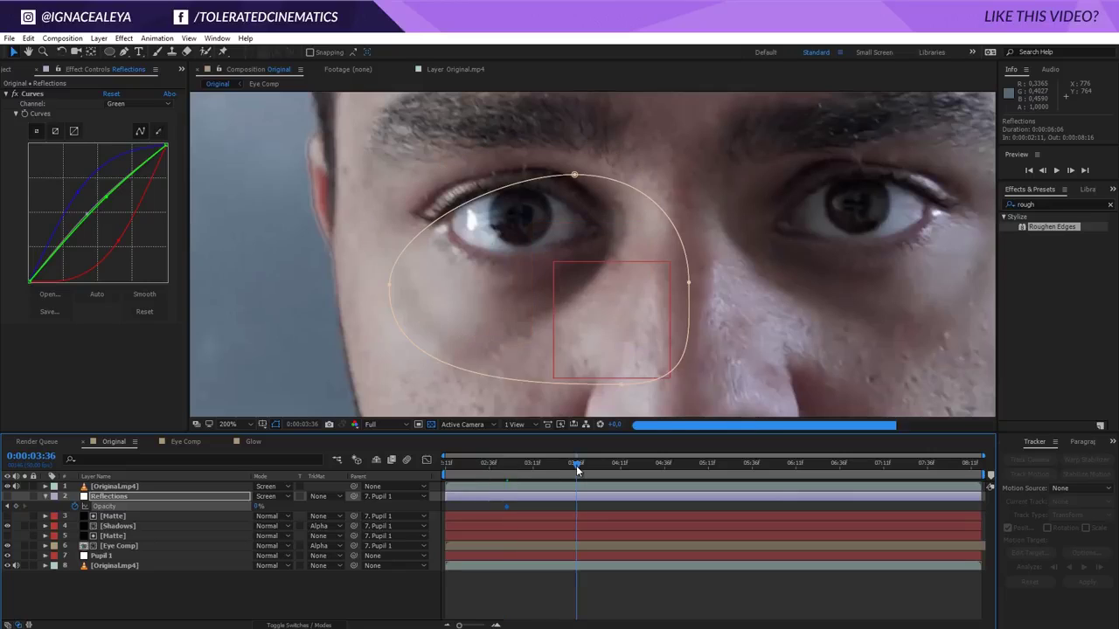
pyautogui.click(259, 506)
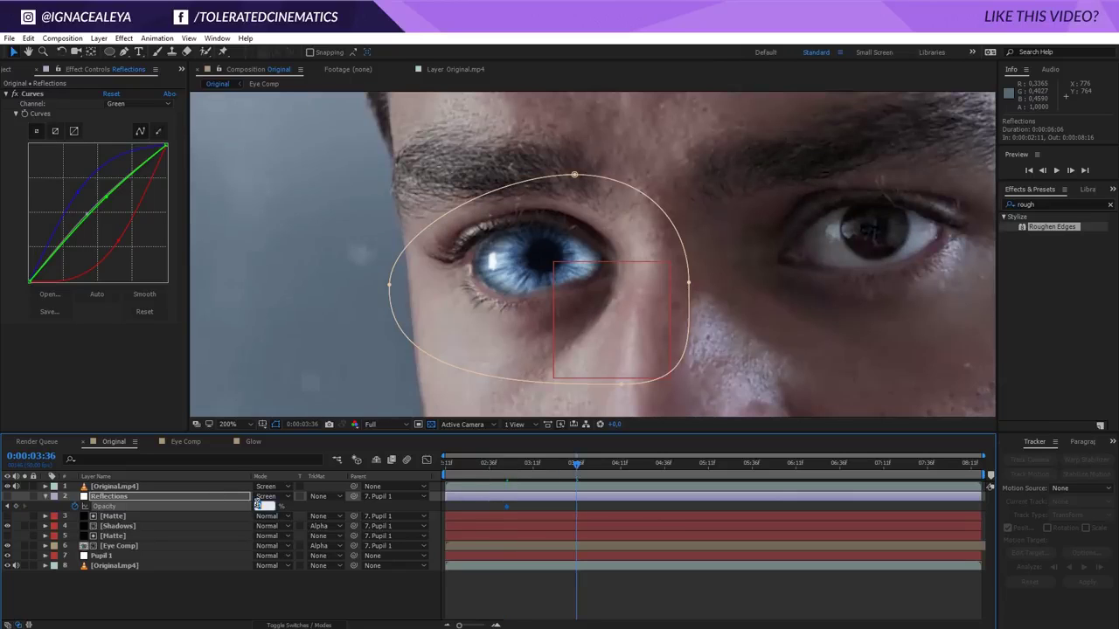
pyautogui.write('50')
pyautogui.press('Return')
pyautogui.click(45, 495)
pyautogui.click(65, 569)
pyautogui.press('space')
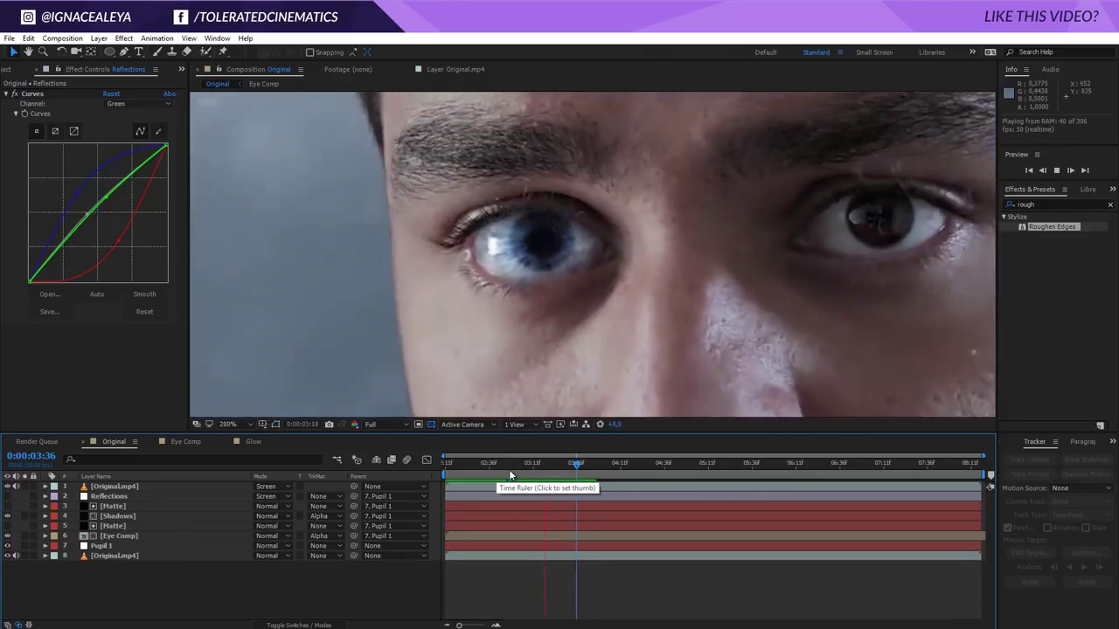
pyautogui.scroll(-2, 501, 404)
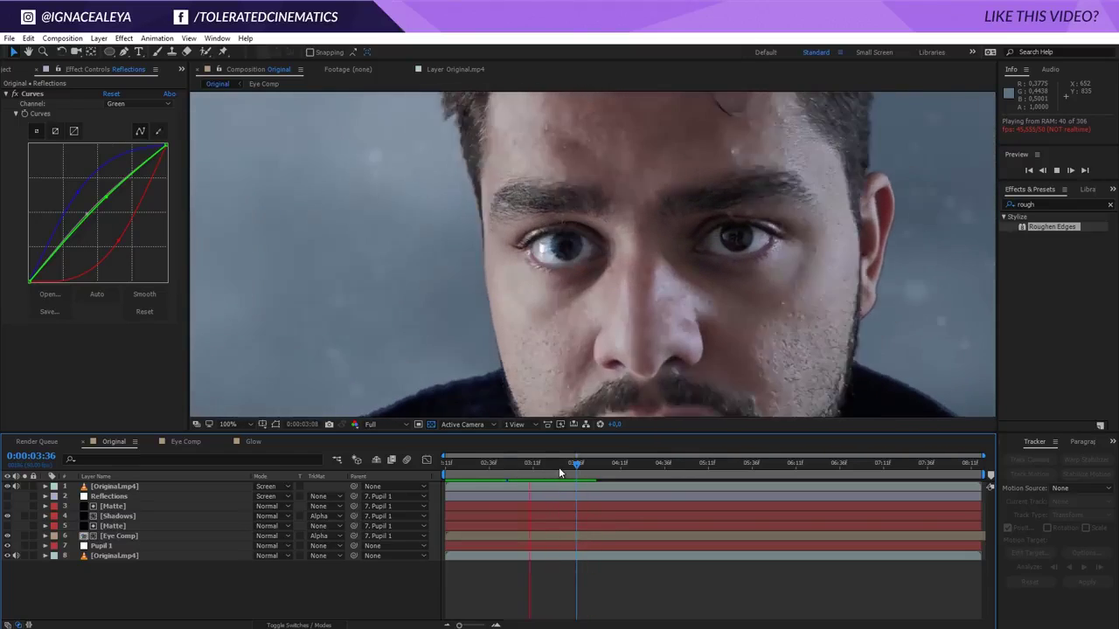
pyautogui.press('space')
pyautogui.press(',')
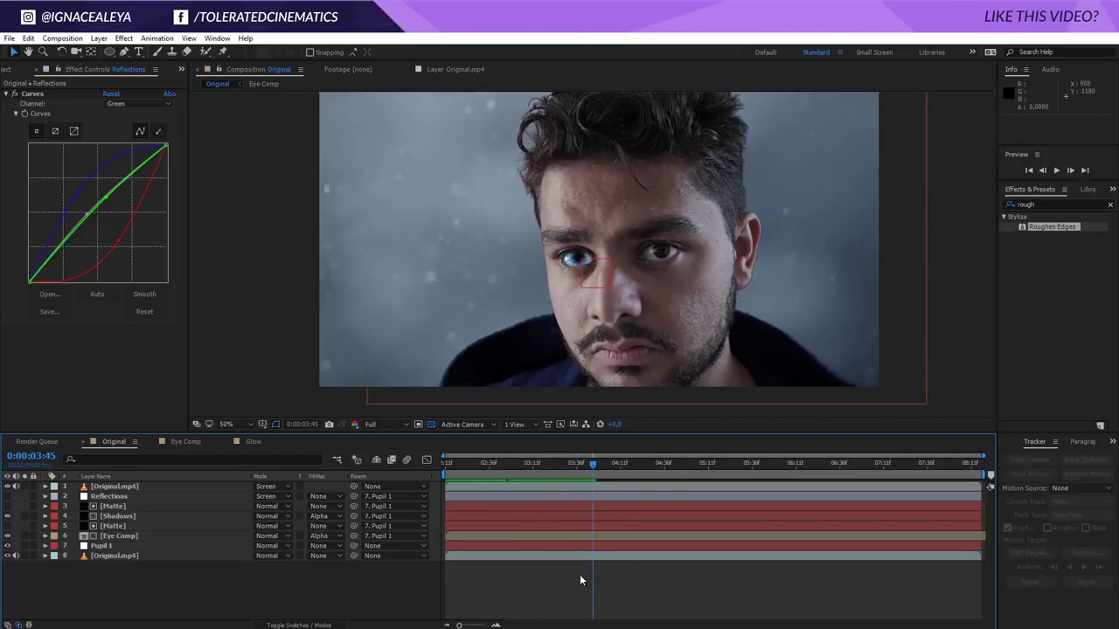